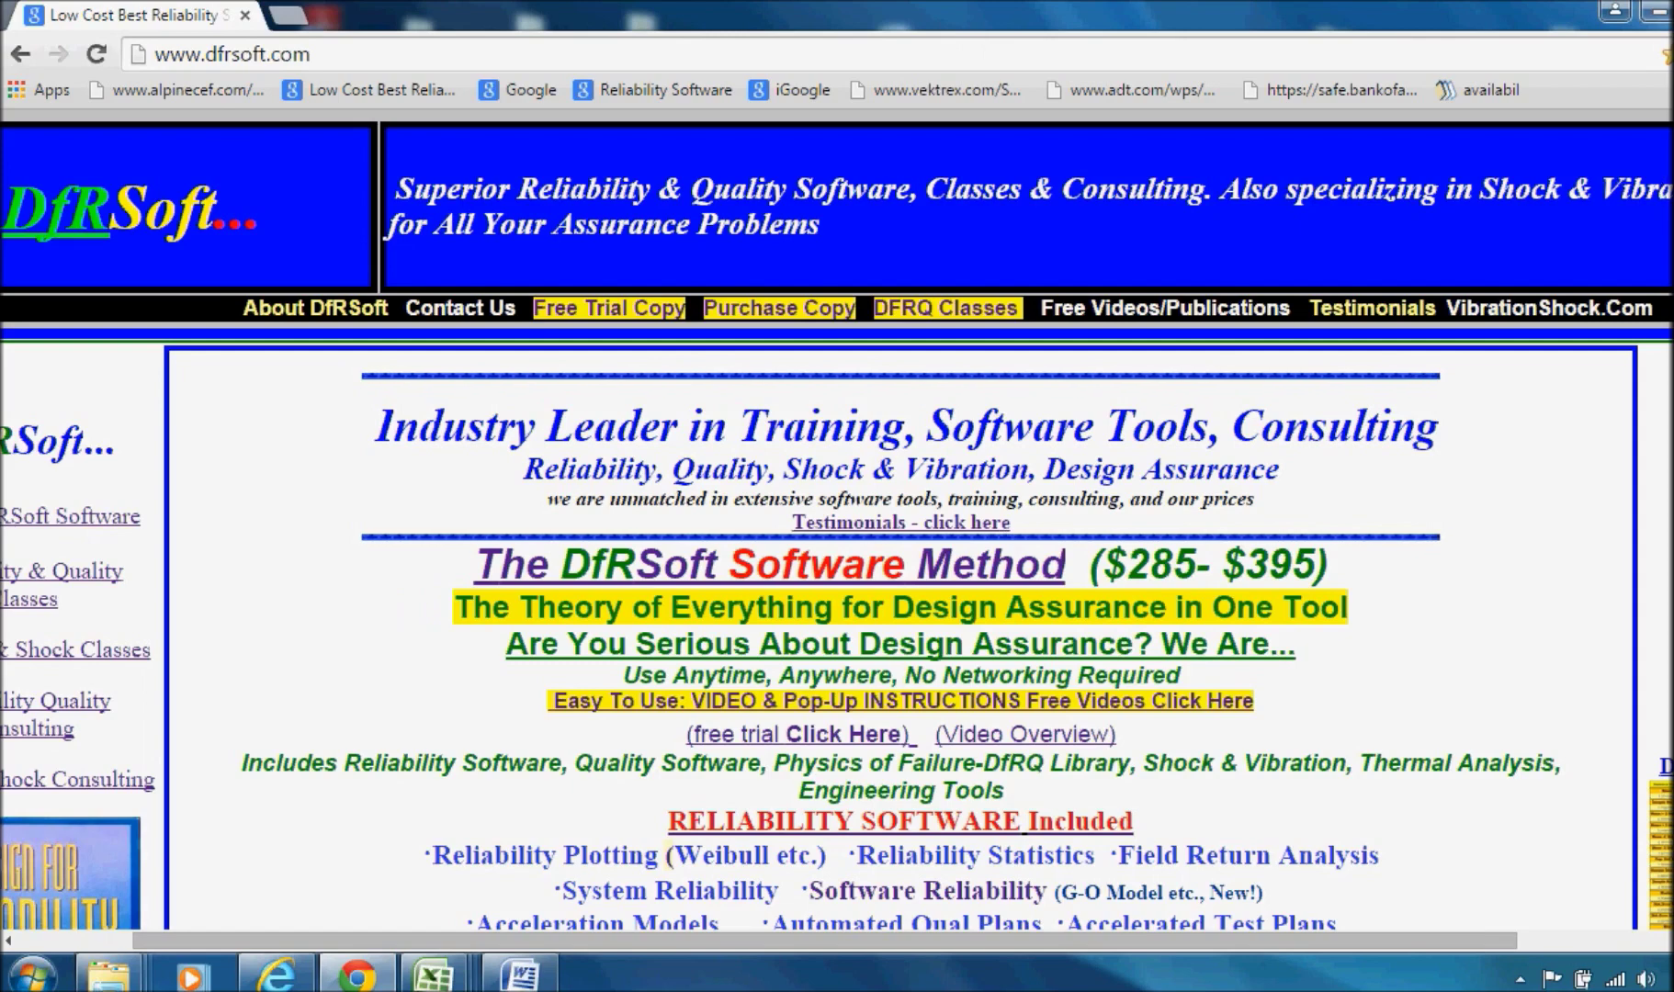
Scroll through the DfRSoft website in Chrome to review its contents
scroll(836, 519, "down", 1)
scroll(837, 519, "down", 5)
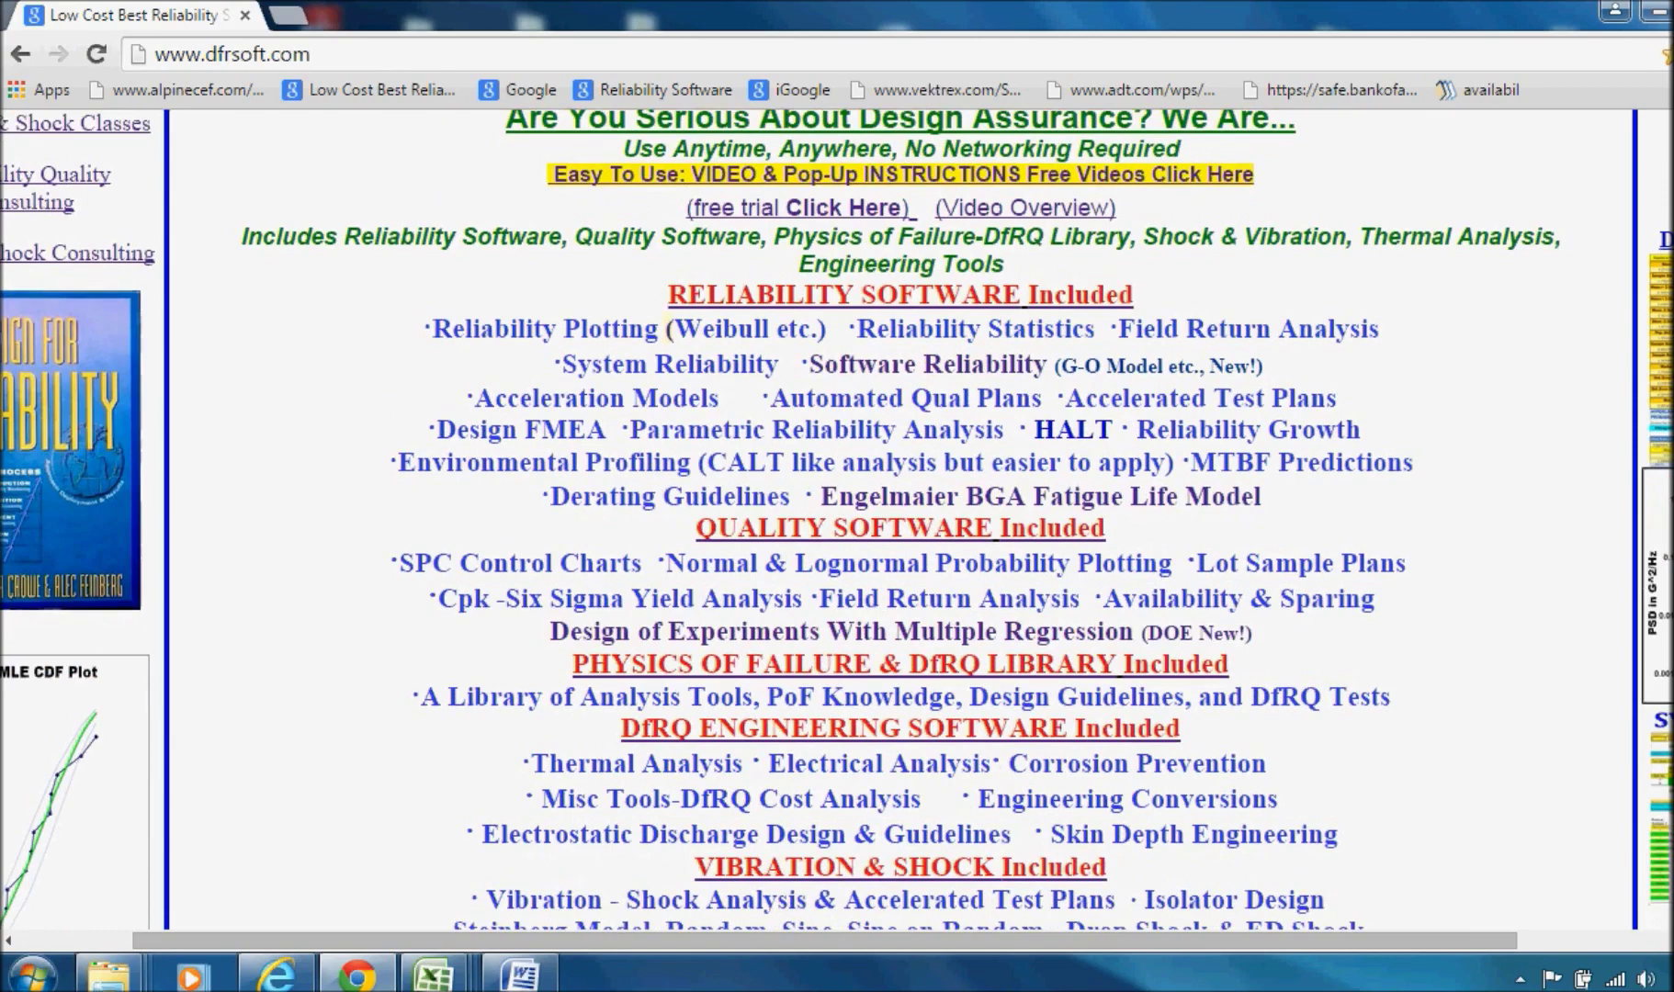
scroll(837, 519, "down", 1)
scroll(837, 519, "up", 3)
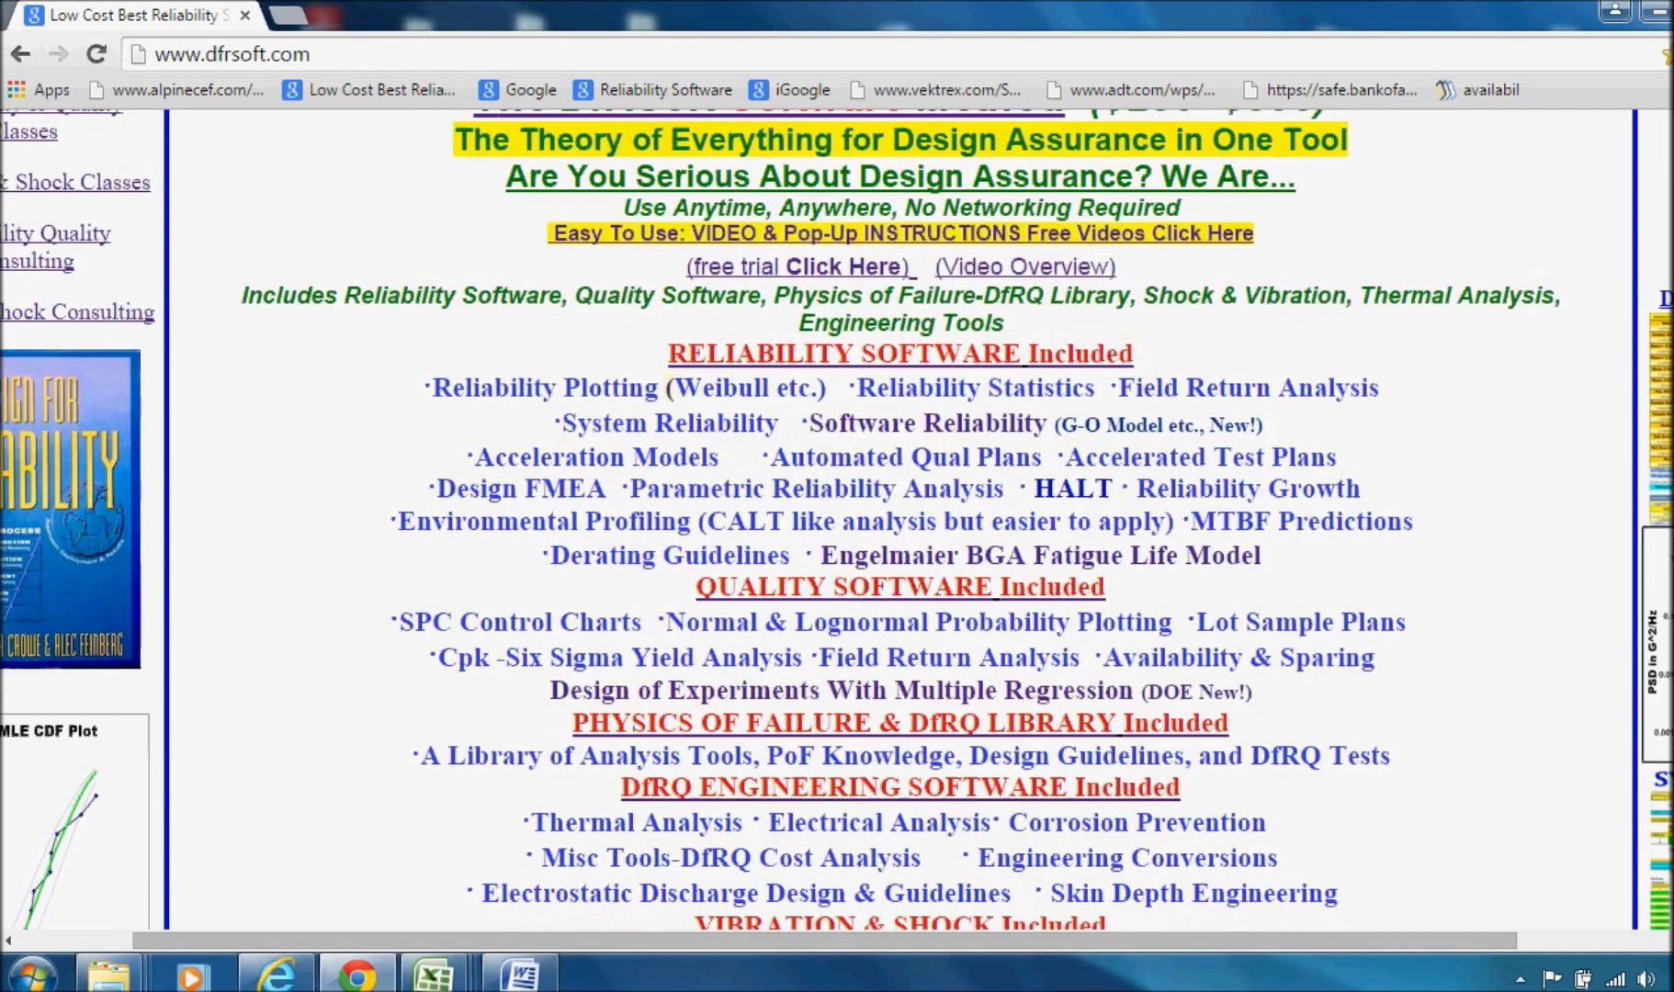
scroll(836, 519, "down", 1)
scroll(837, 519, "down", 2)
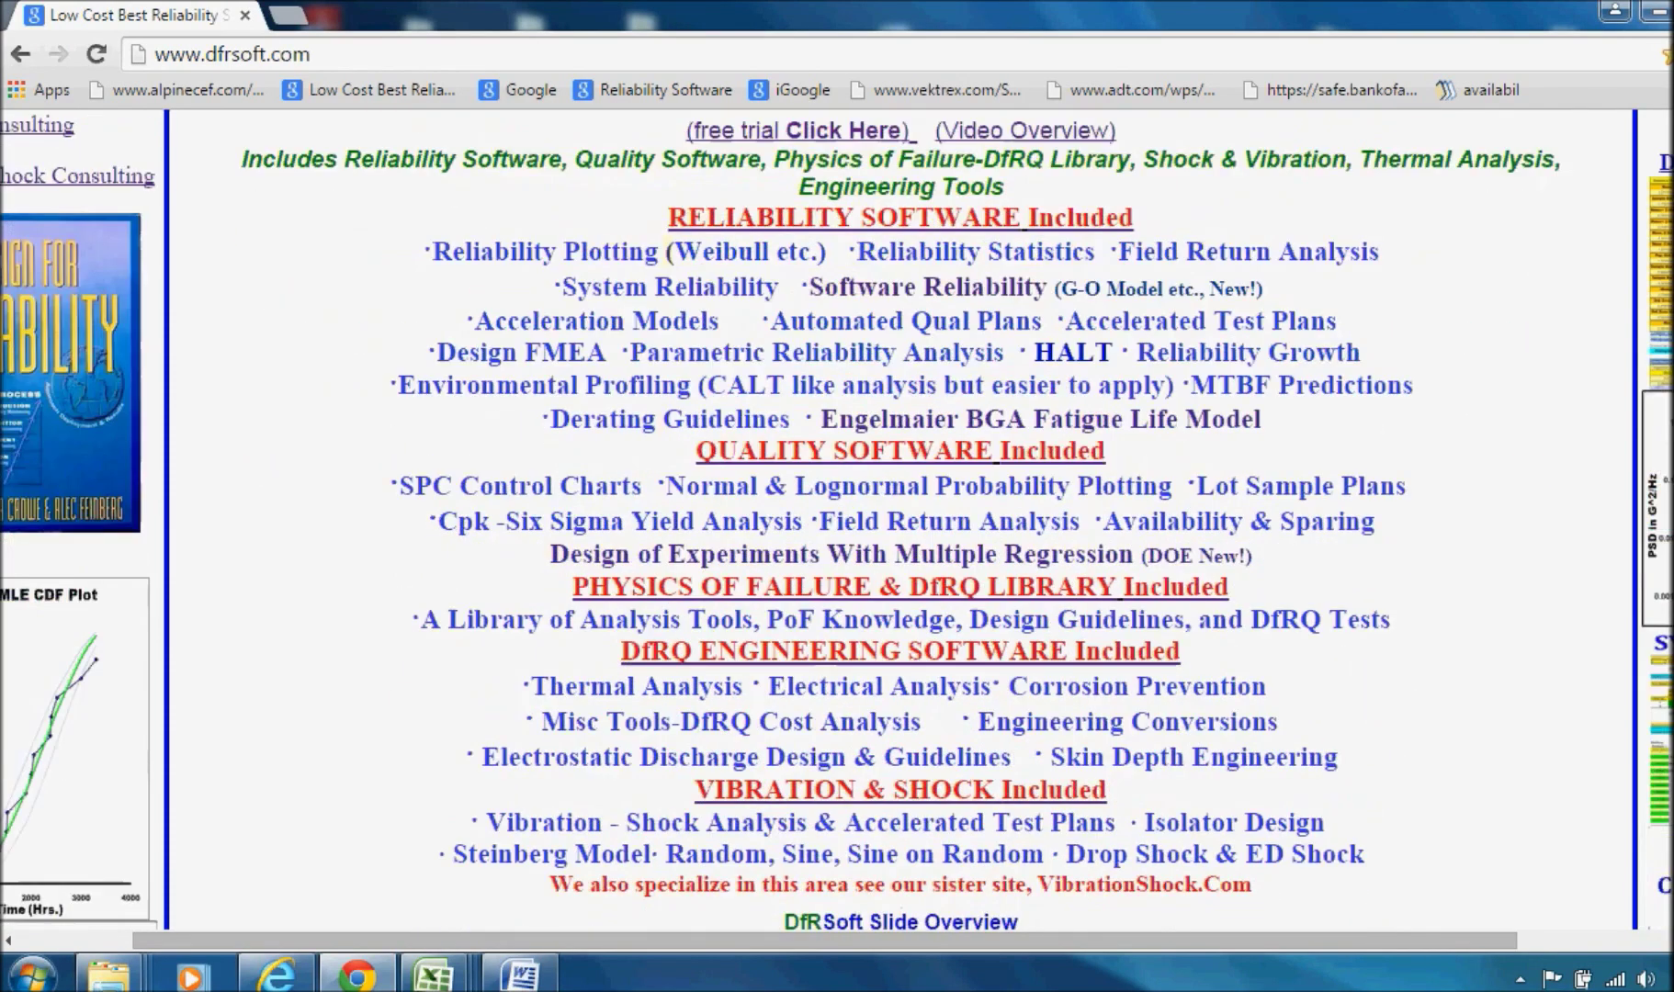
scroll(836, 519, "up", 2)
scroll(837, 519, "down", 1)
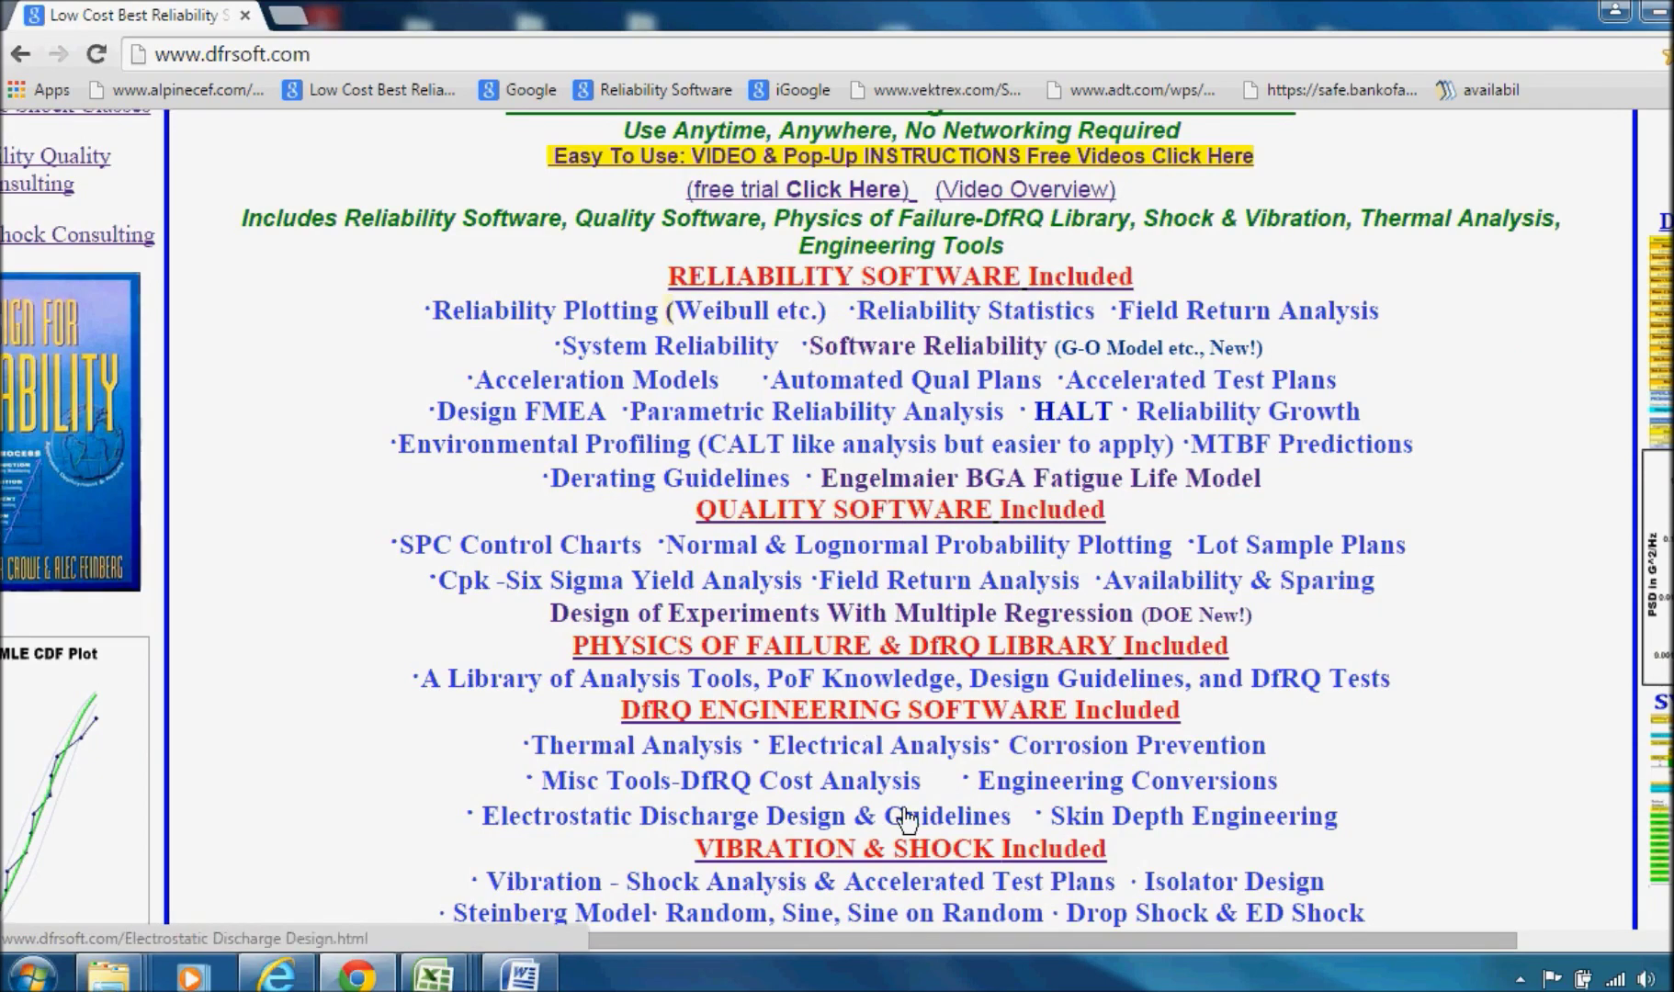
scroll(898, 780, "down", 1)
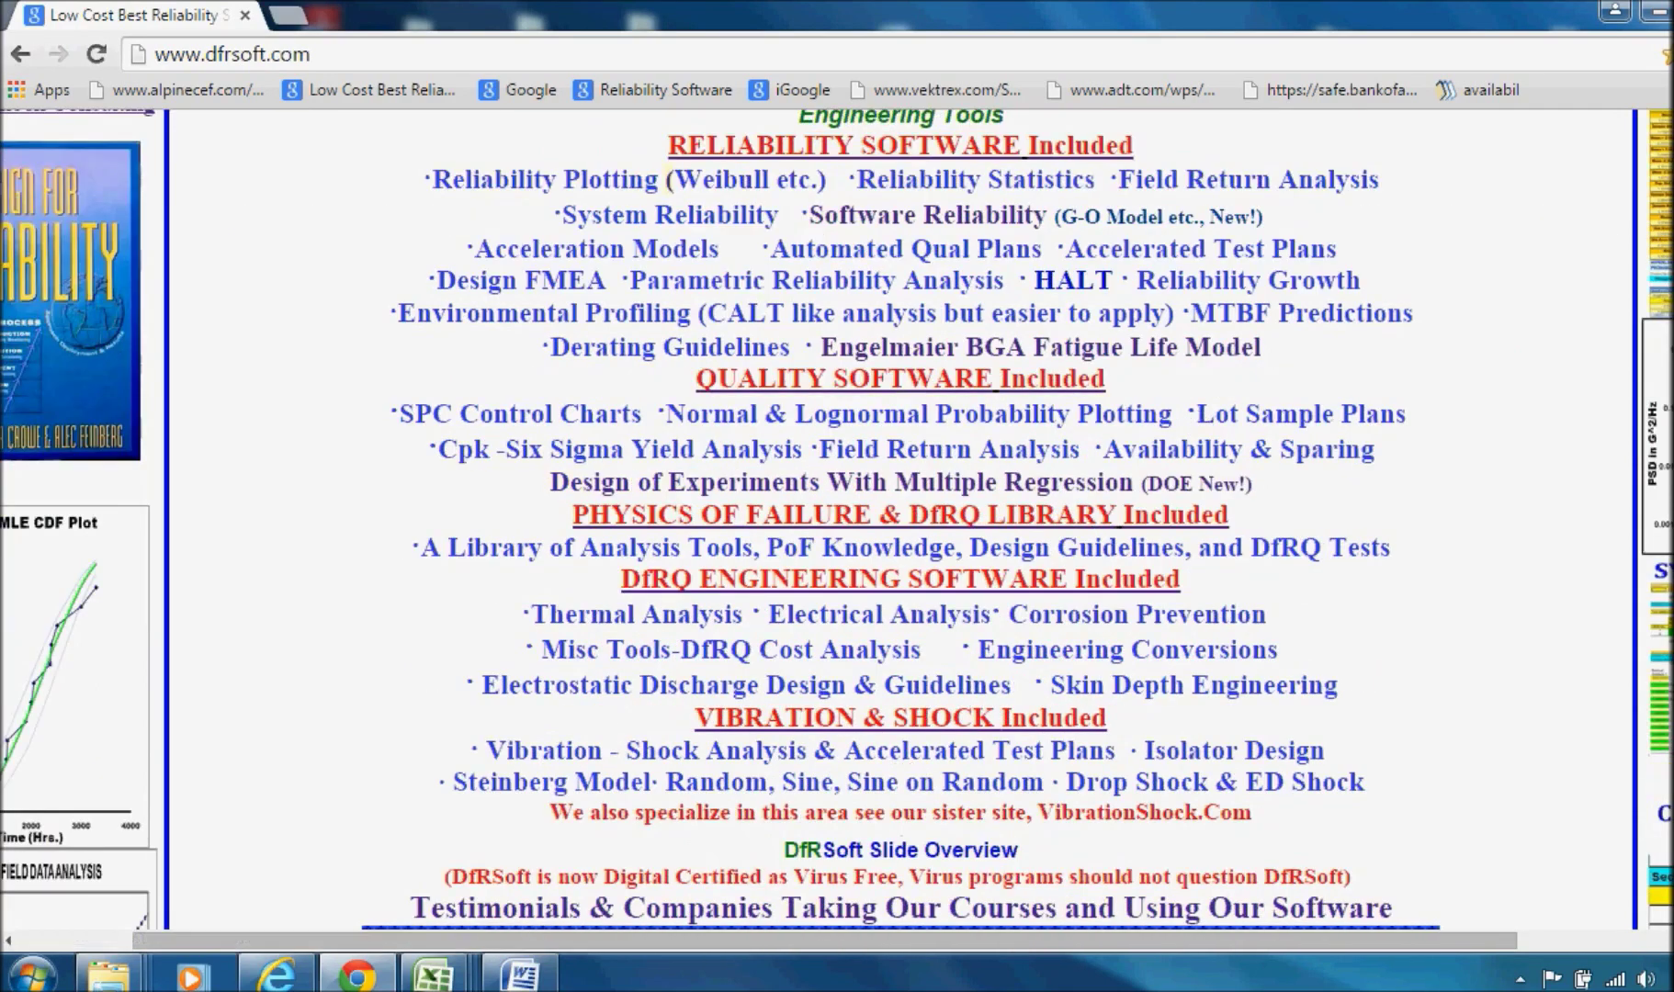
scroll(1611, 232, "up", 6)
scroll(837, 519, "up", 1)
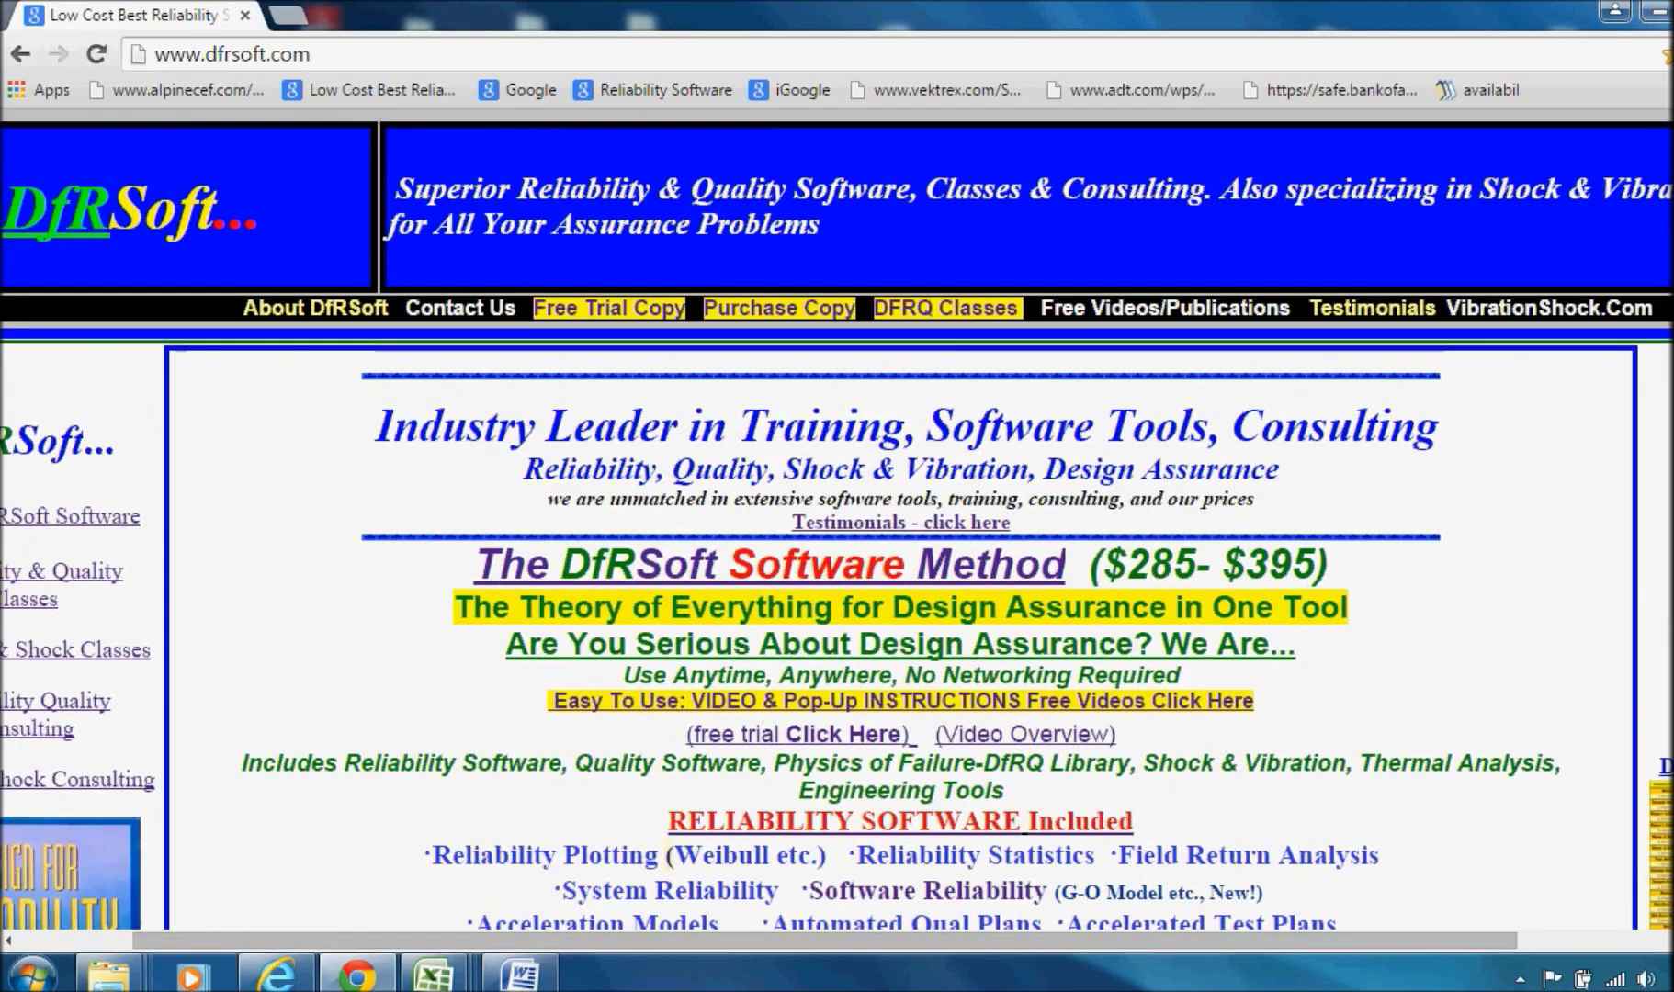
Review the licence types under Purchase Copy and proceed to buy the BasicLife licence
left_click(736, 312)
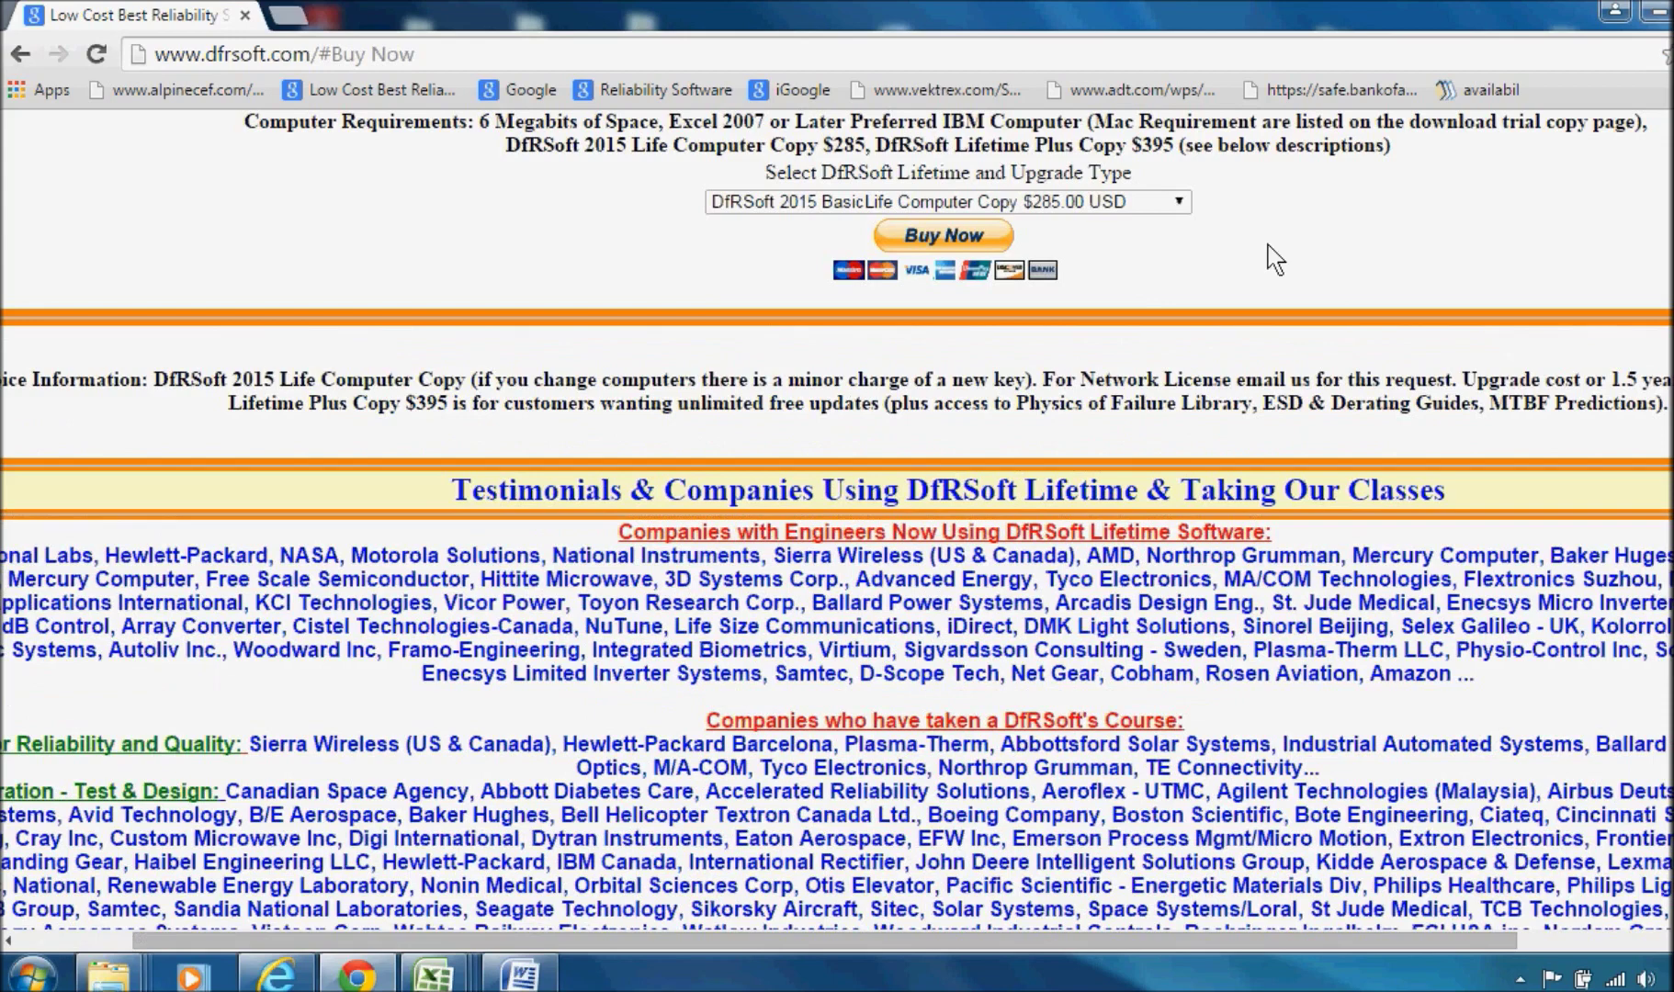
left_click(1179, 202)
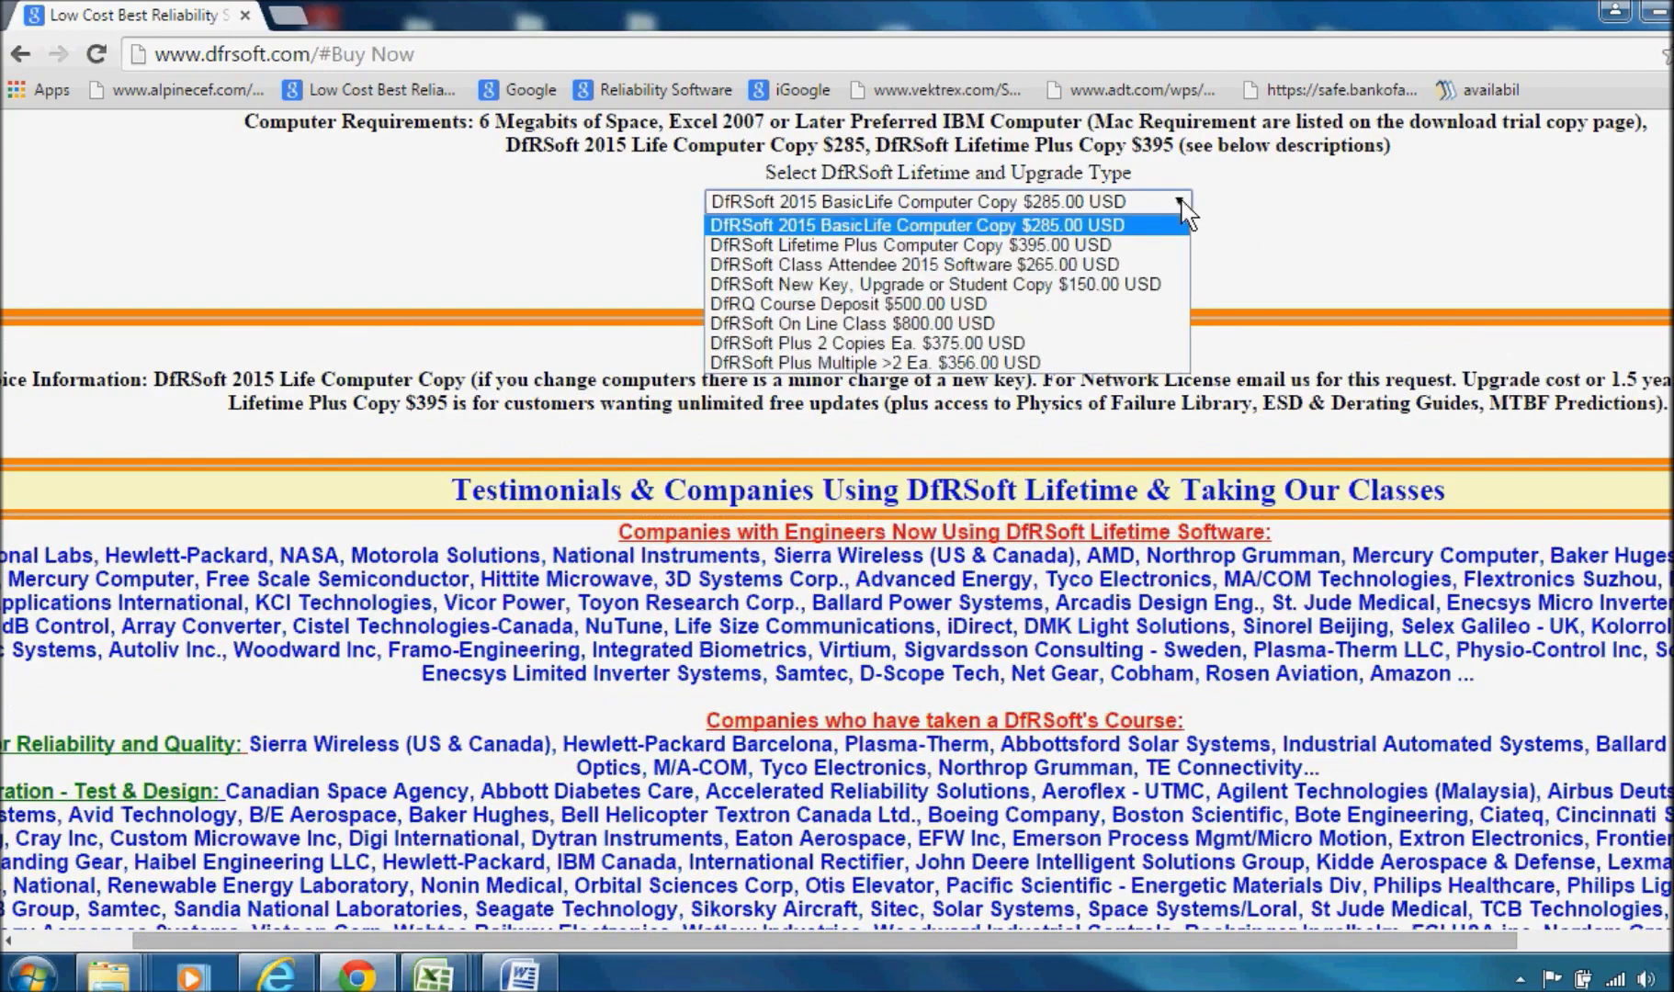
left_click(992, 225)
left_click(983, 237)
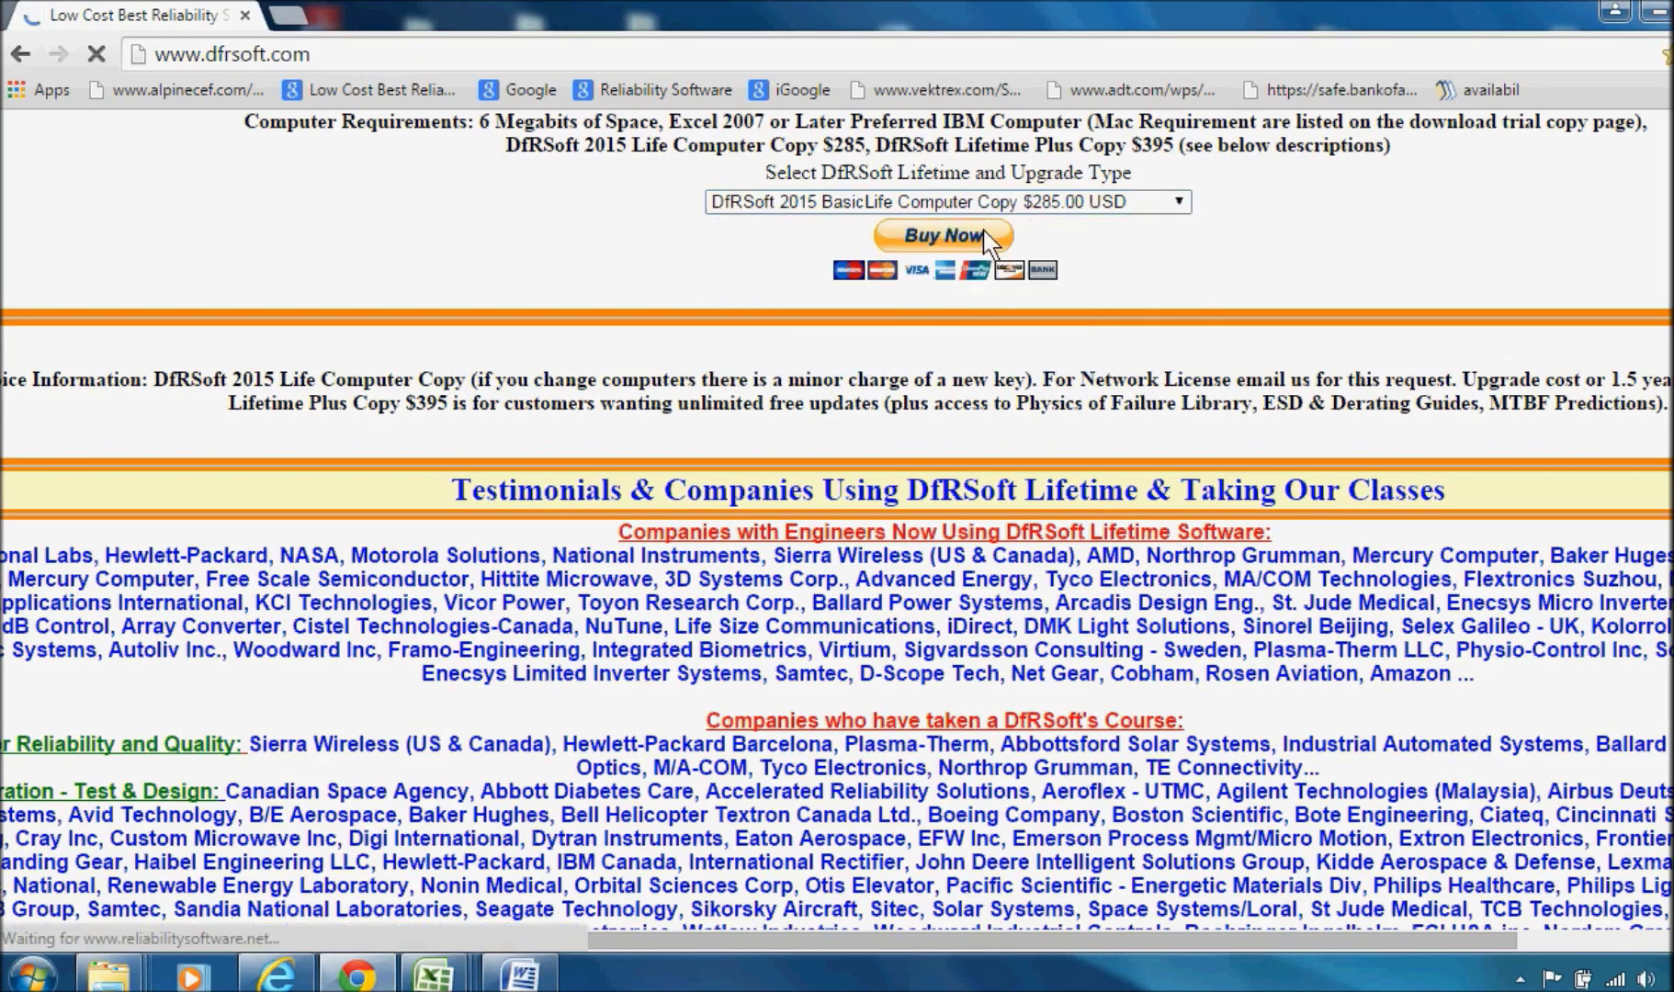
left_click(1180, 205)
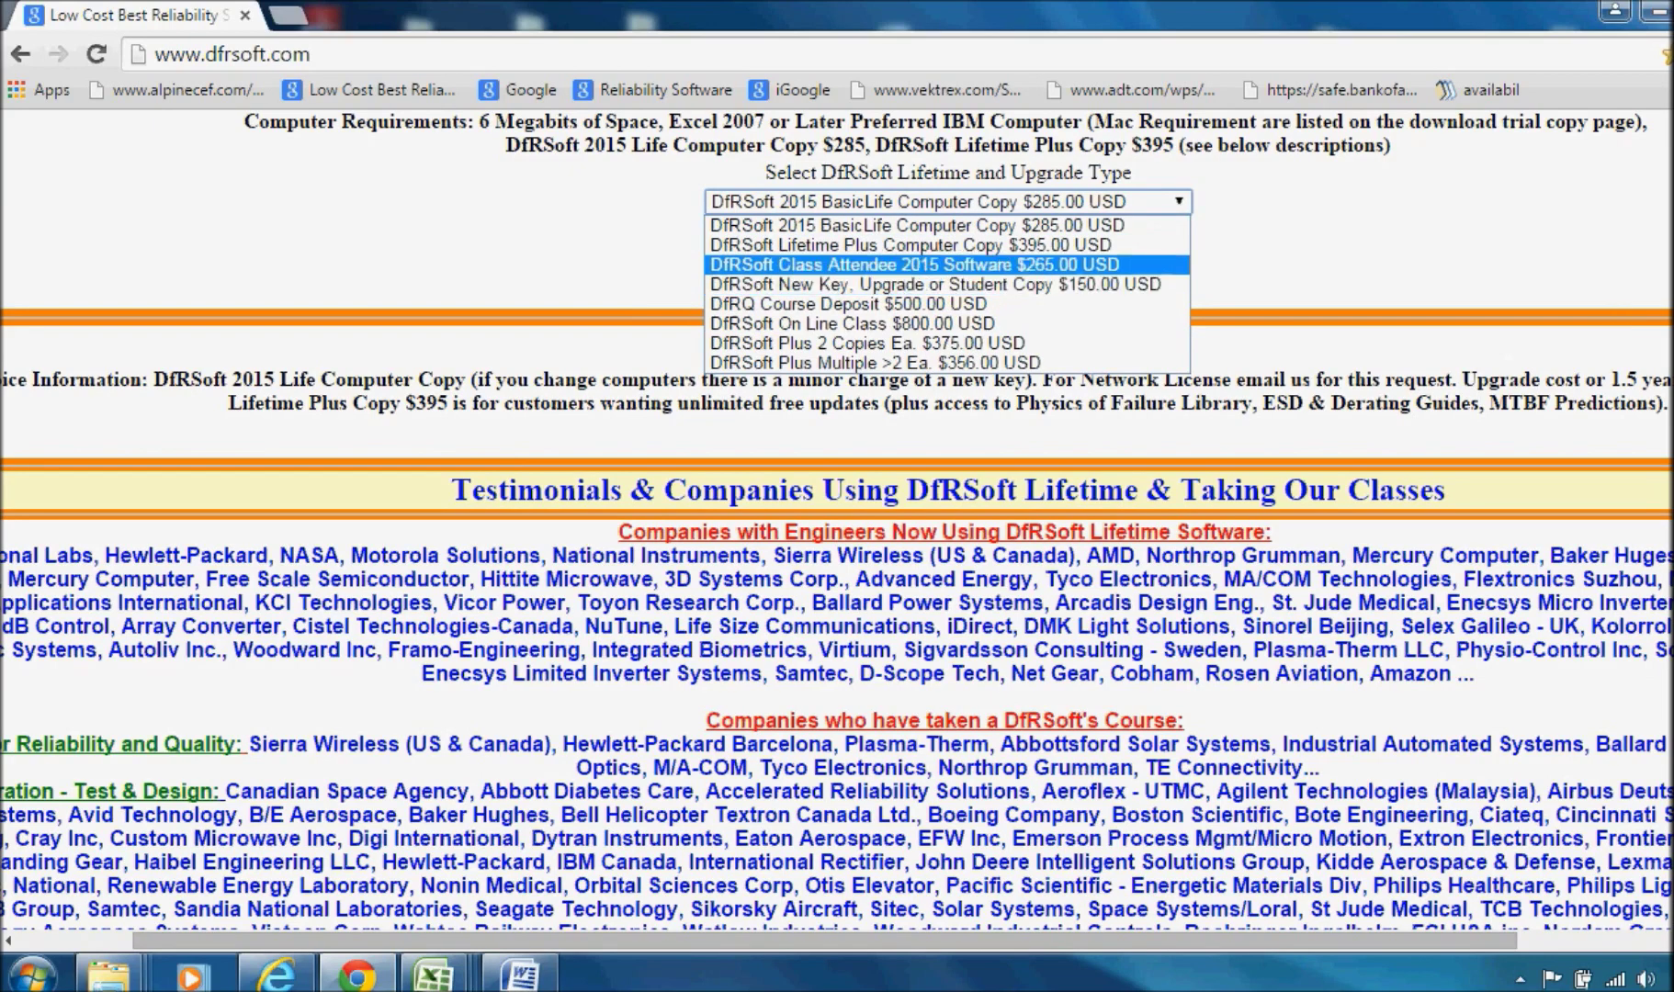
scroll(837, 514, "up", 20)
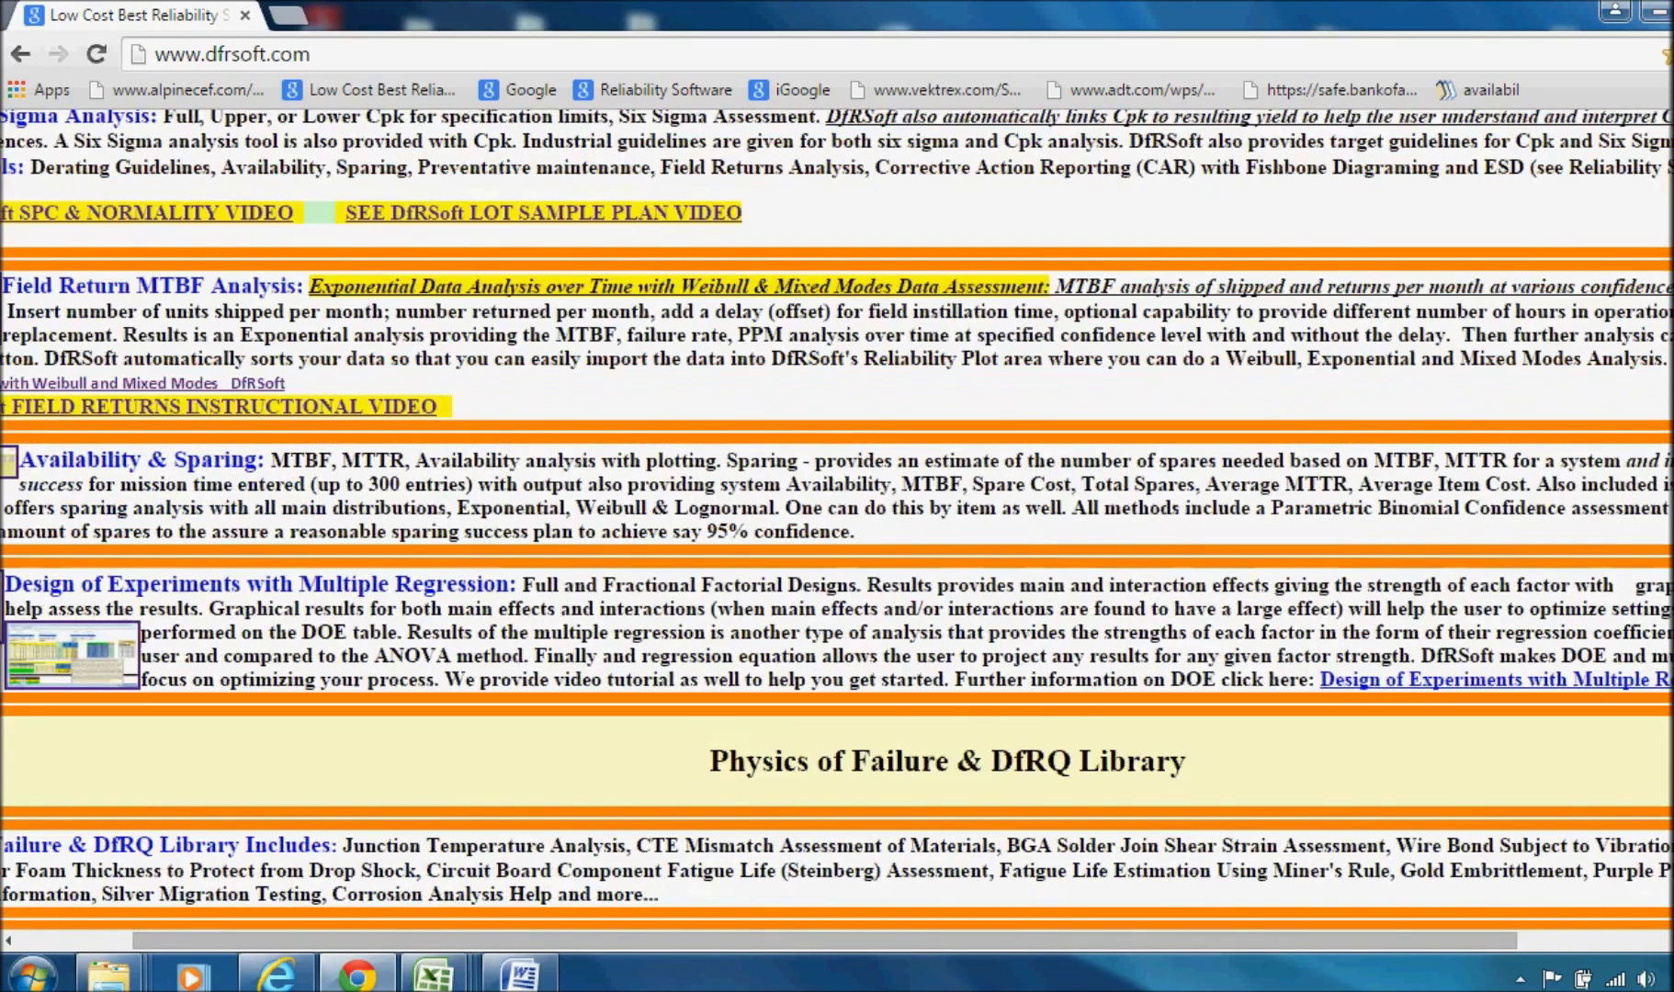
scroll(837, 514, "up", 20)
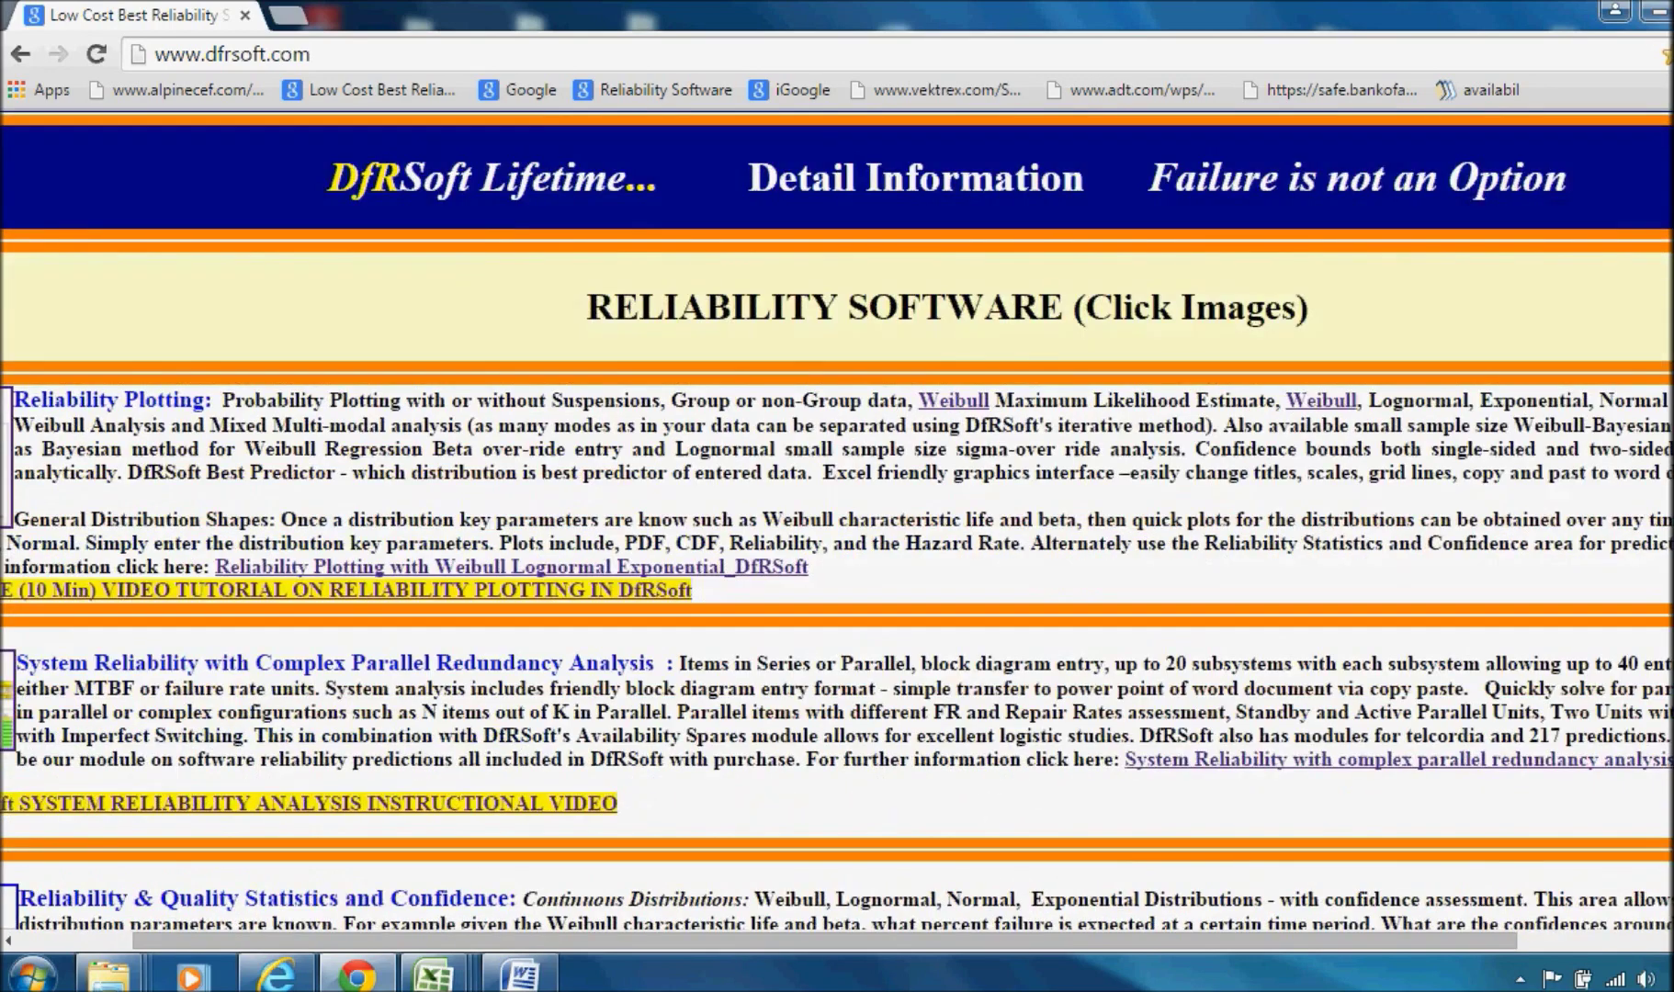
scroll(698, 363, "up", 4)
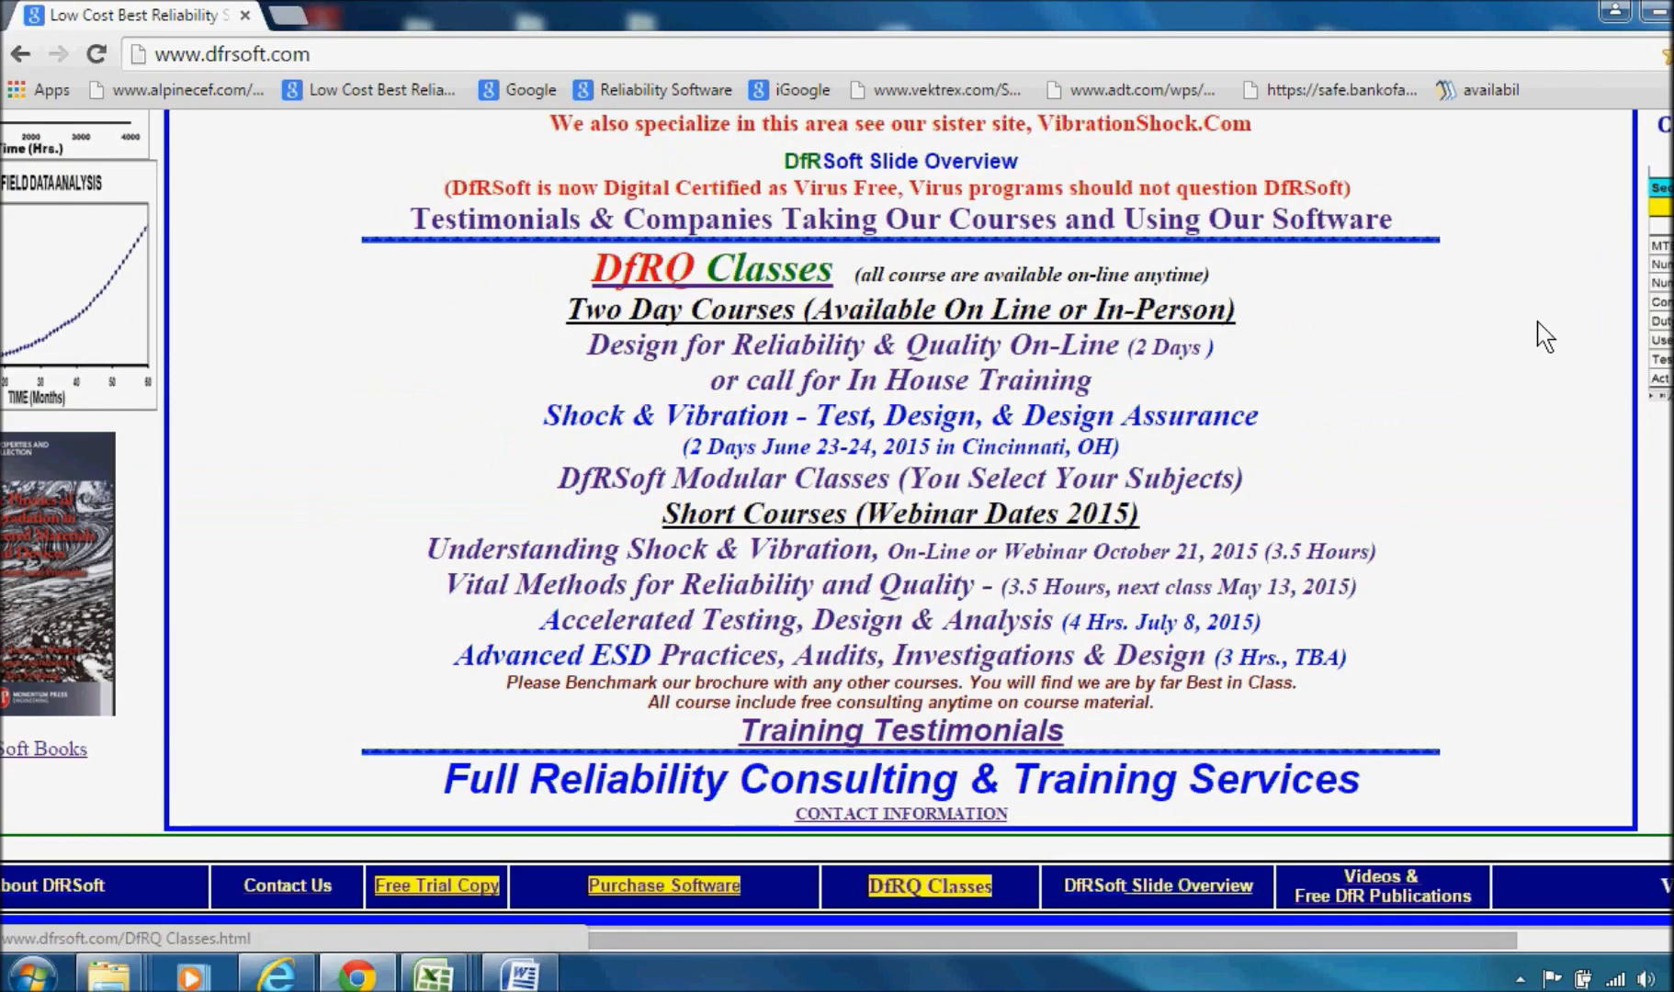
scroll(795, 620, "up", 12)
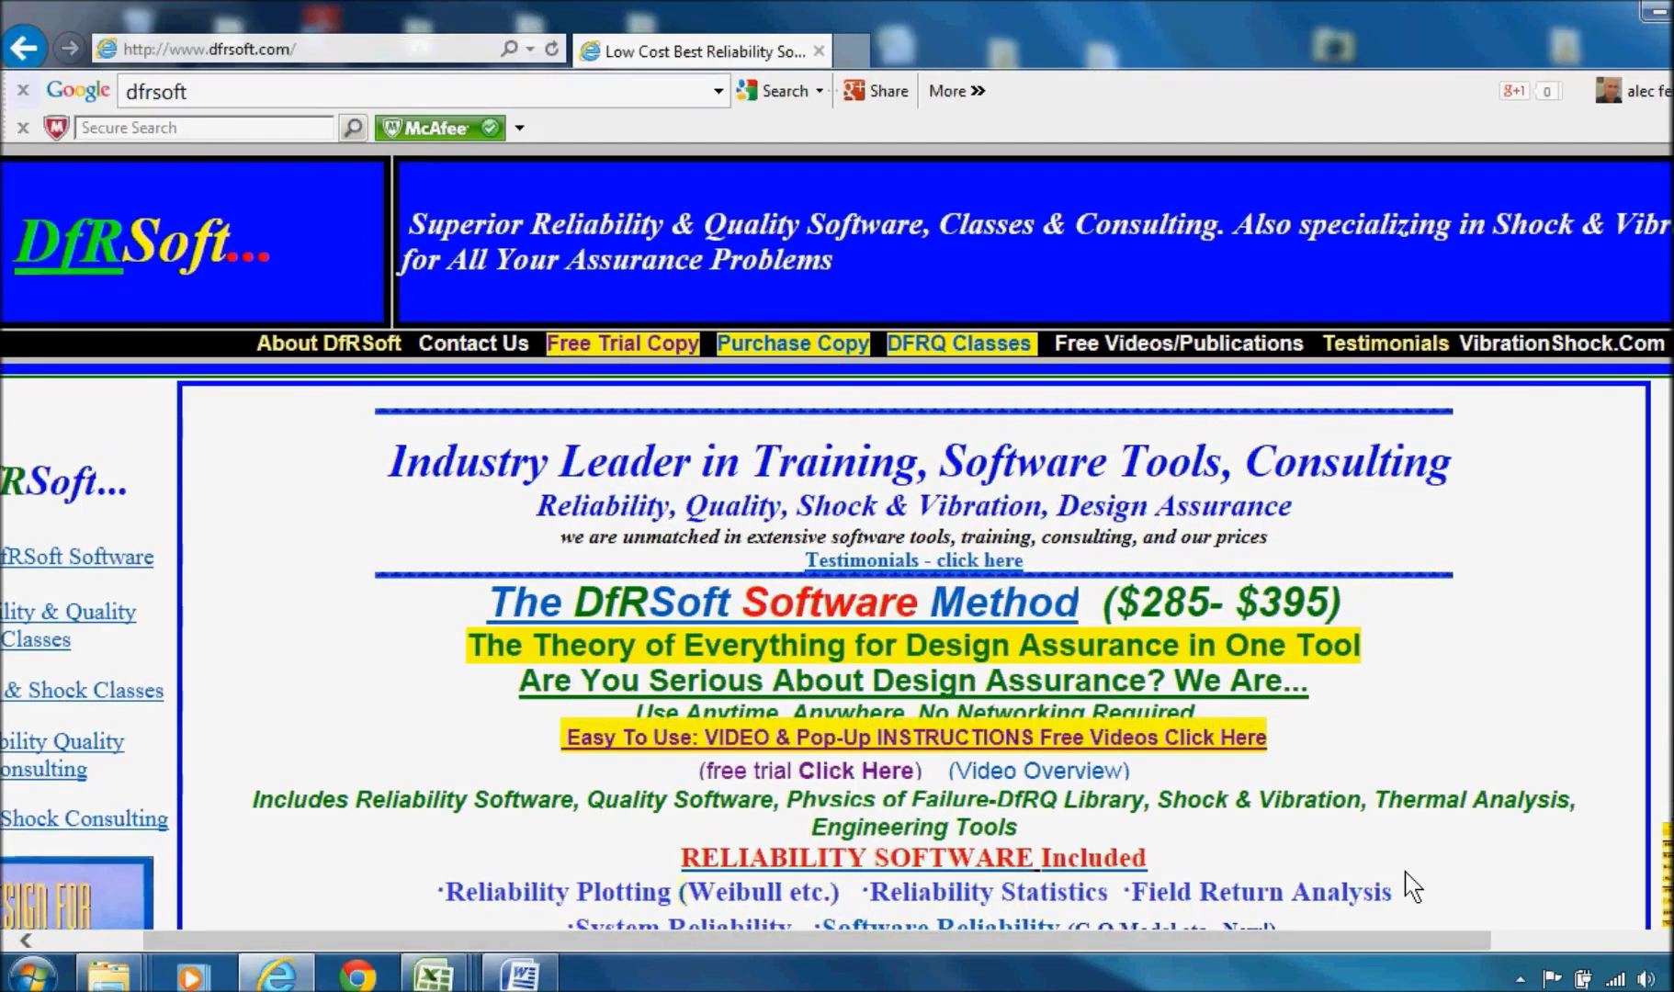
From the Free Trial page, download the Option 1 DfRSoft Lifetime 32 Bit 2015.zip
left_click(624, 348)
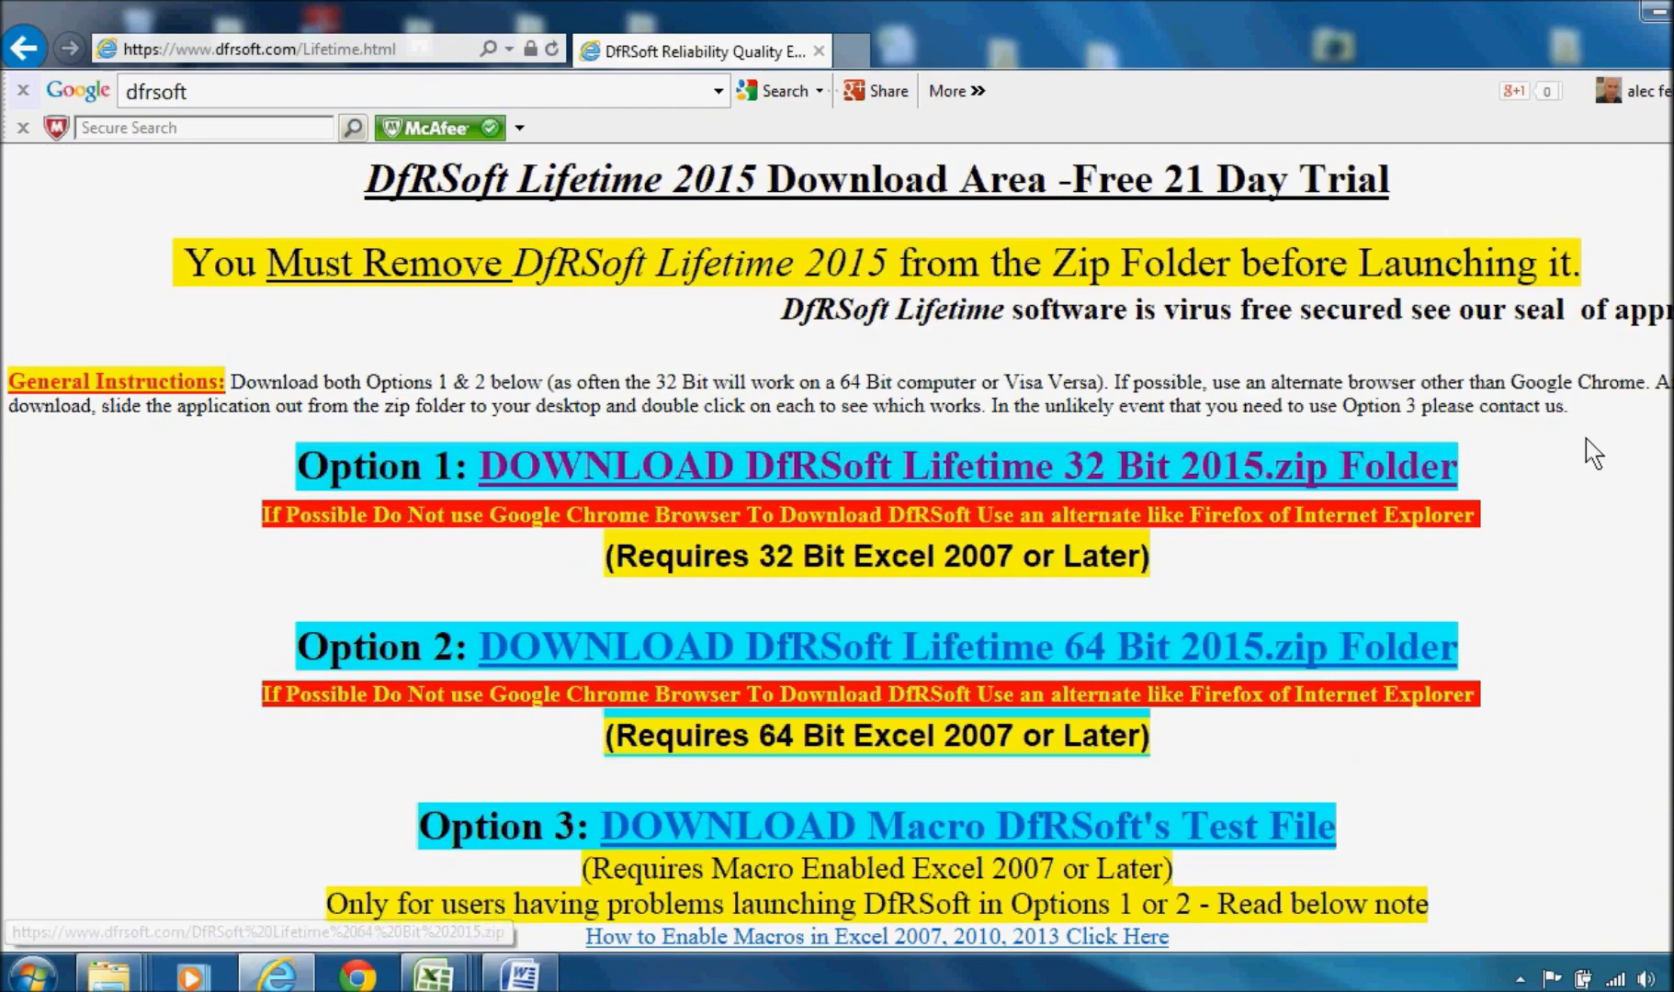
scroll(837, 558, "down", 3)
scroll(837, 558, "up", 3)
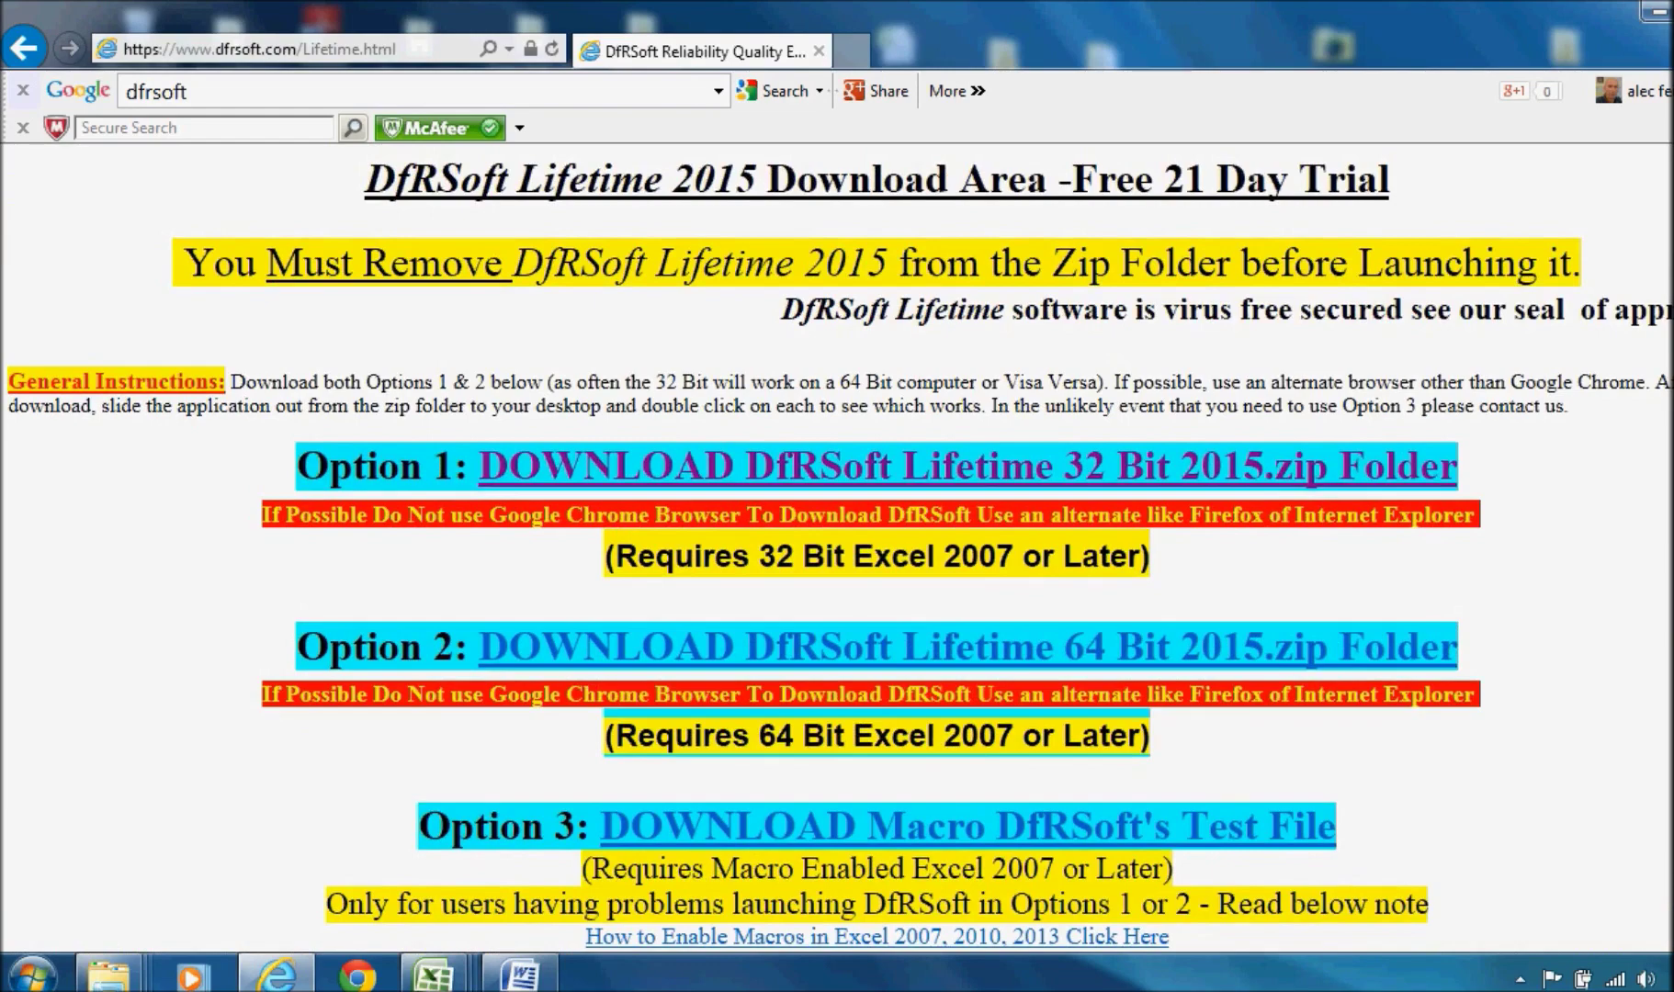
scroll(837, 546, "down", 3)
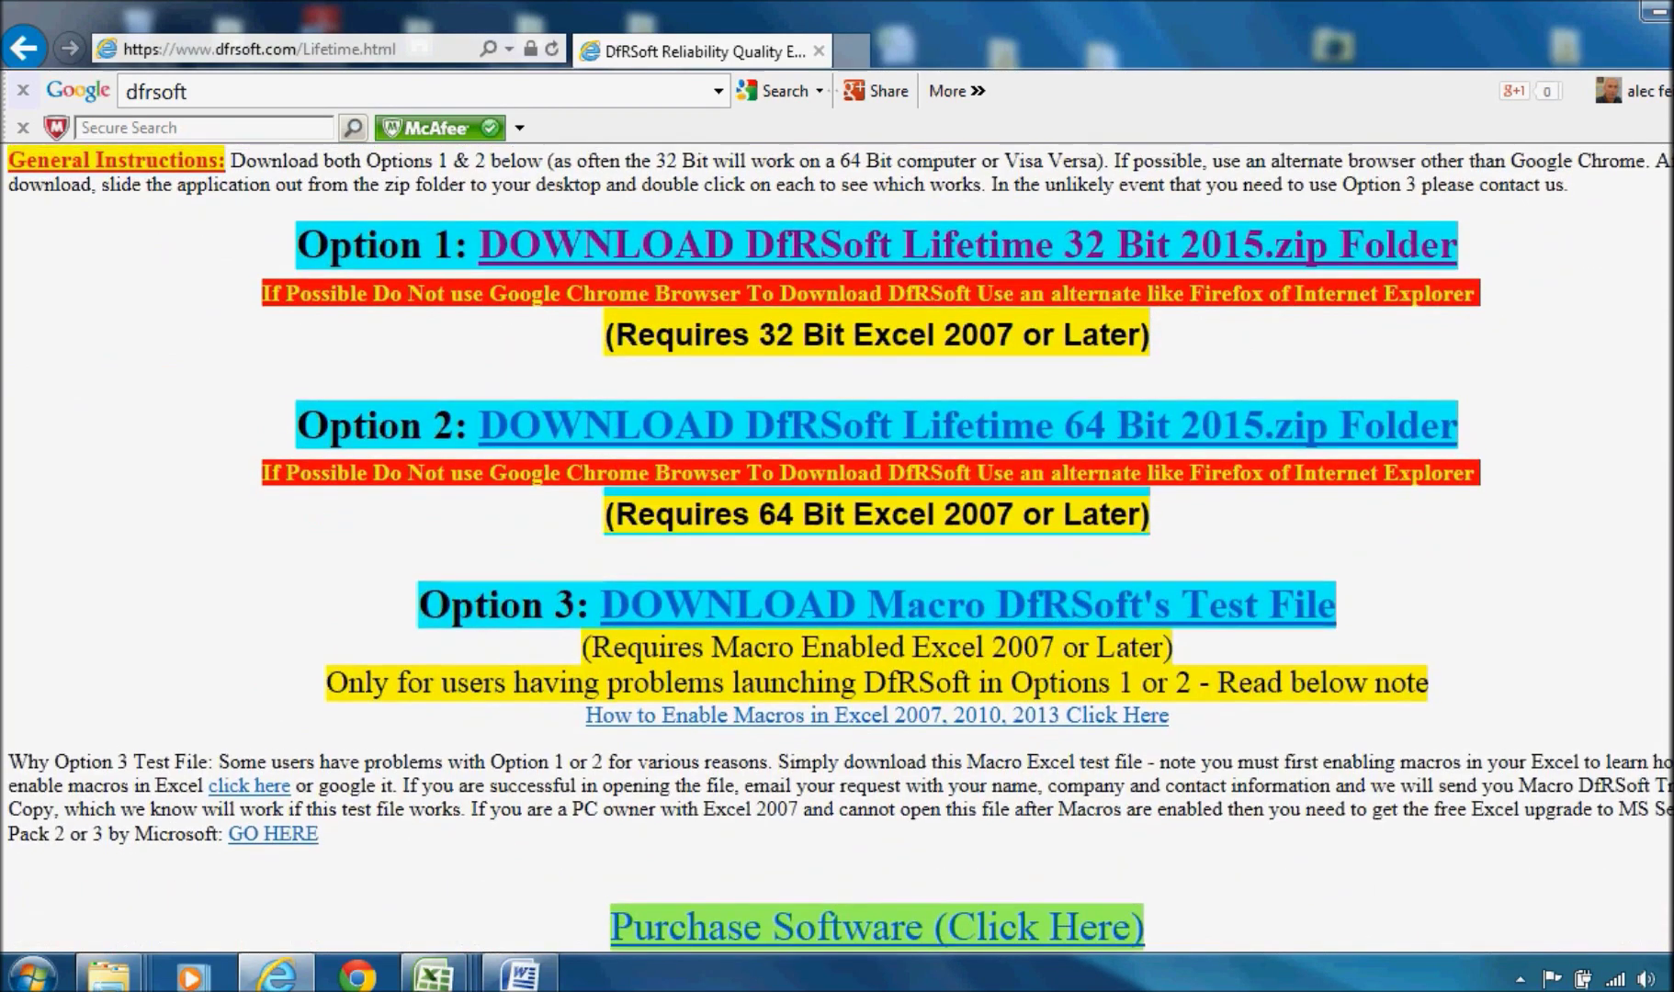
scroll(836, 549, "up", 2)
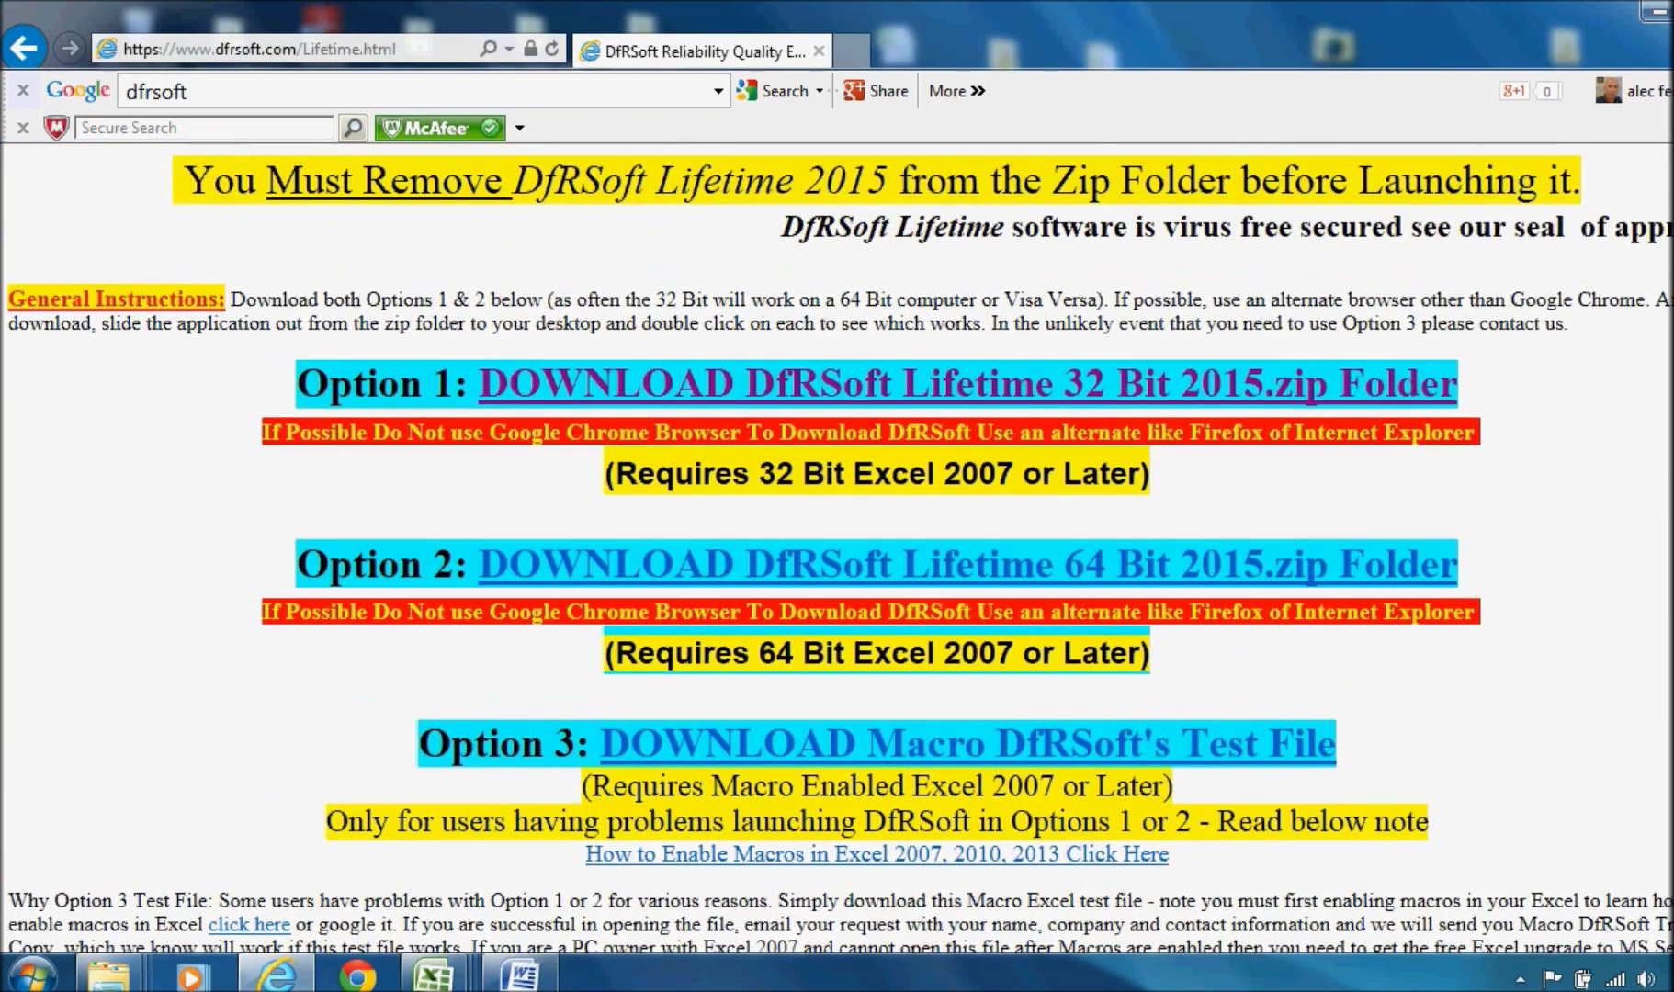
scroll(837, 547, "up", 1)
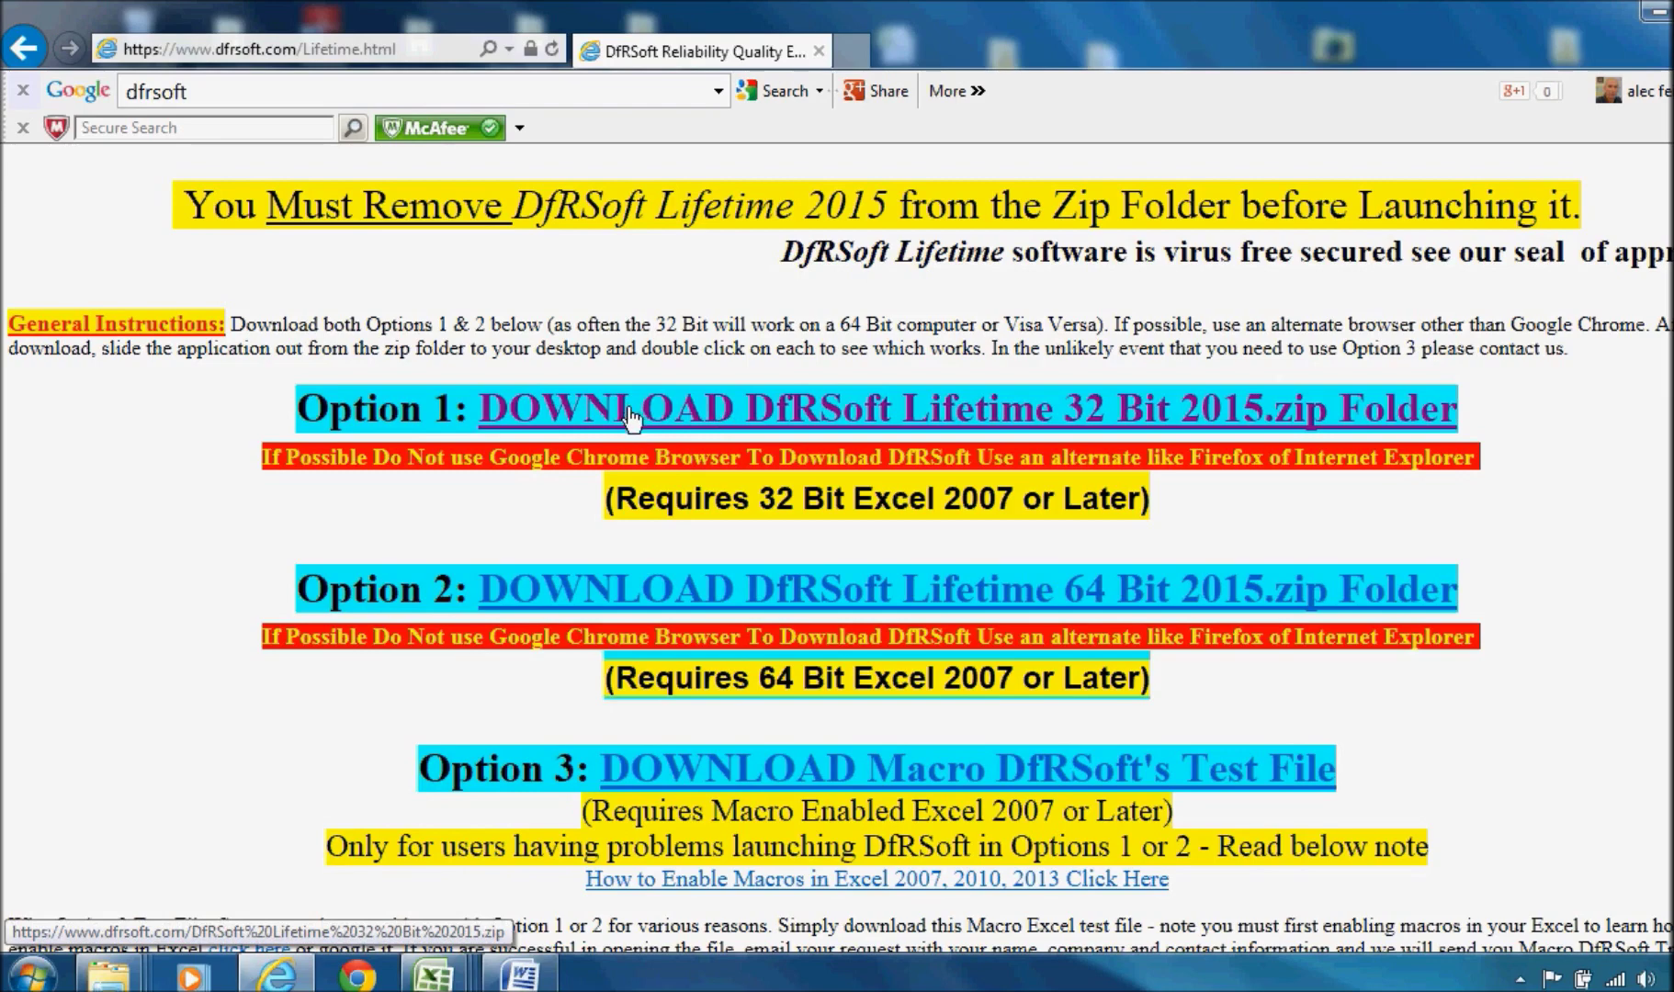
left_click(533, 418)
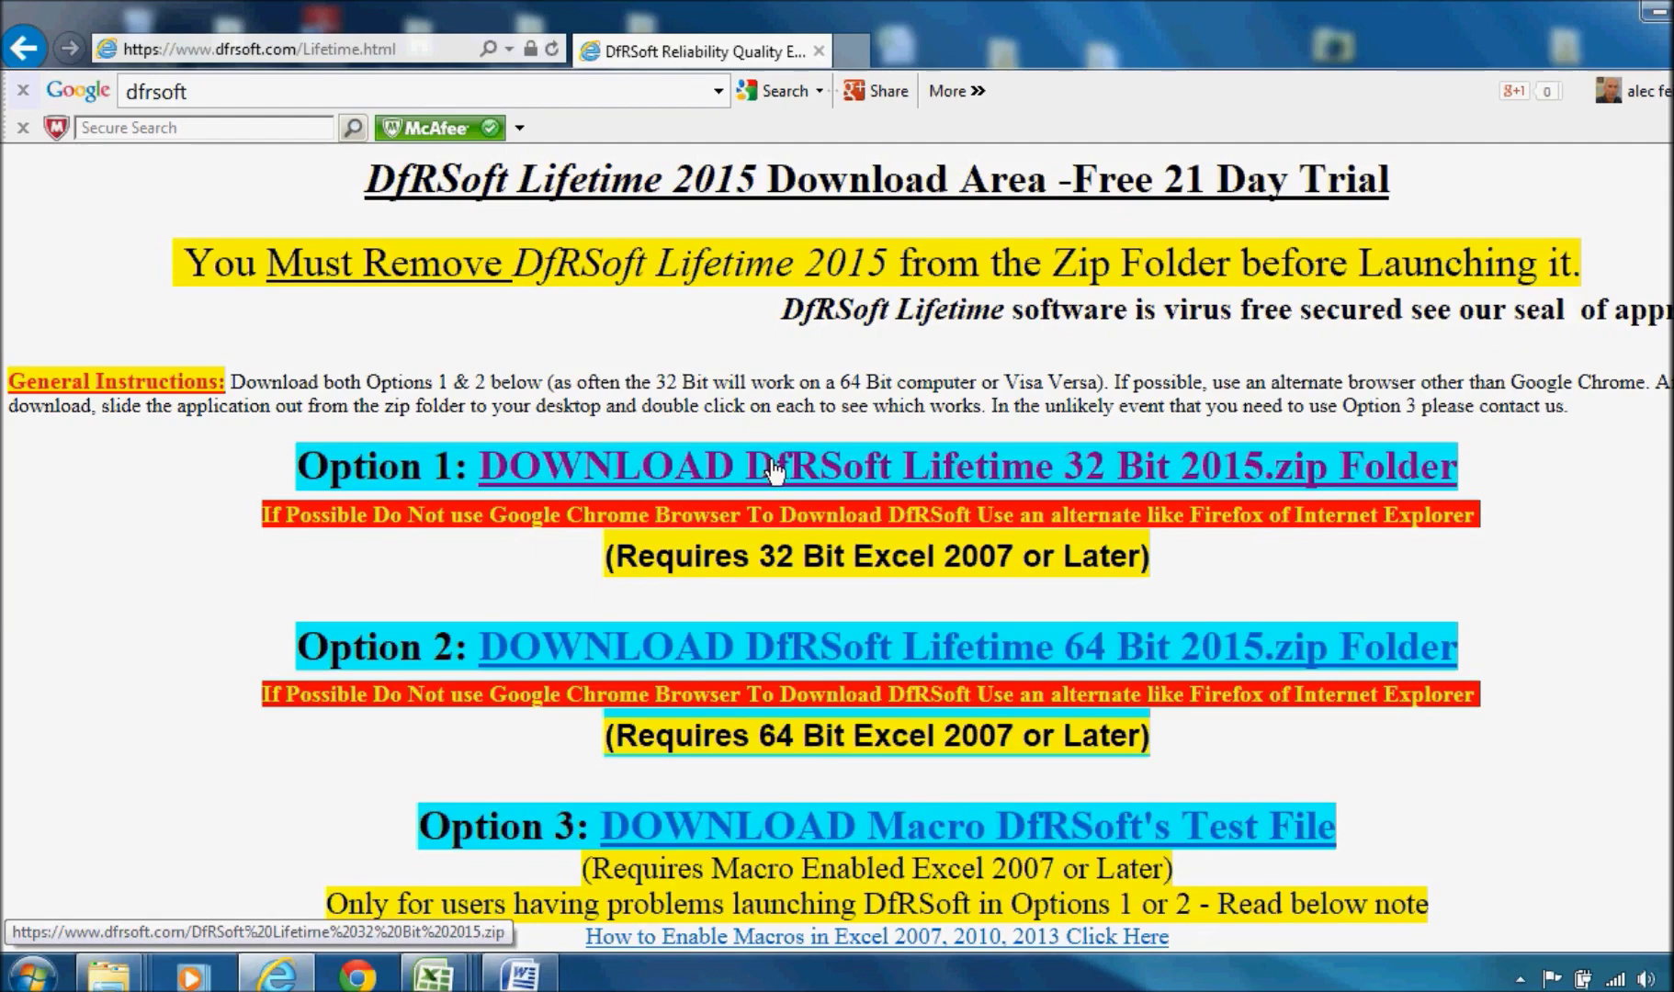
left_click(775, 470)
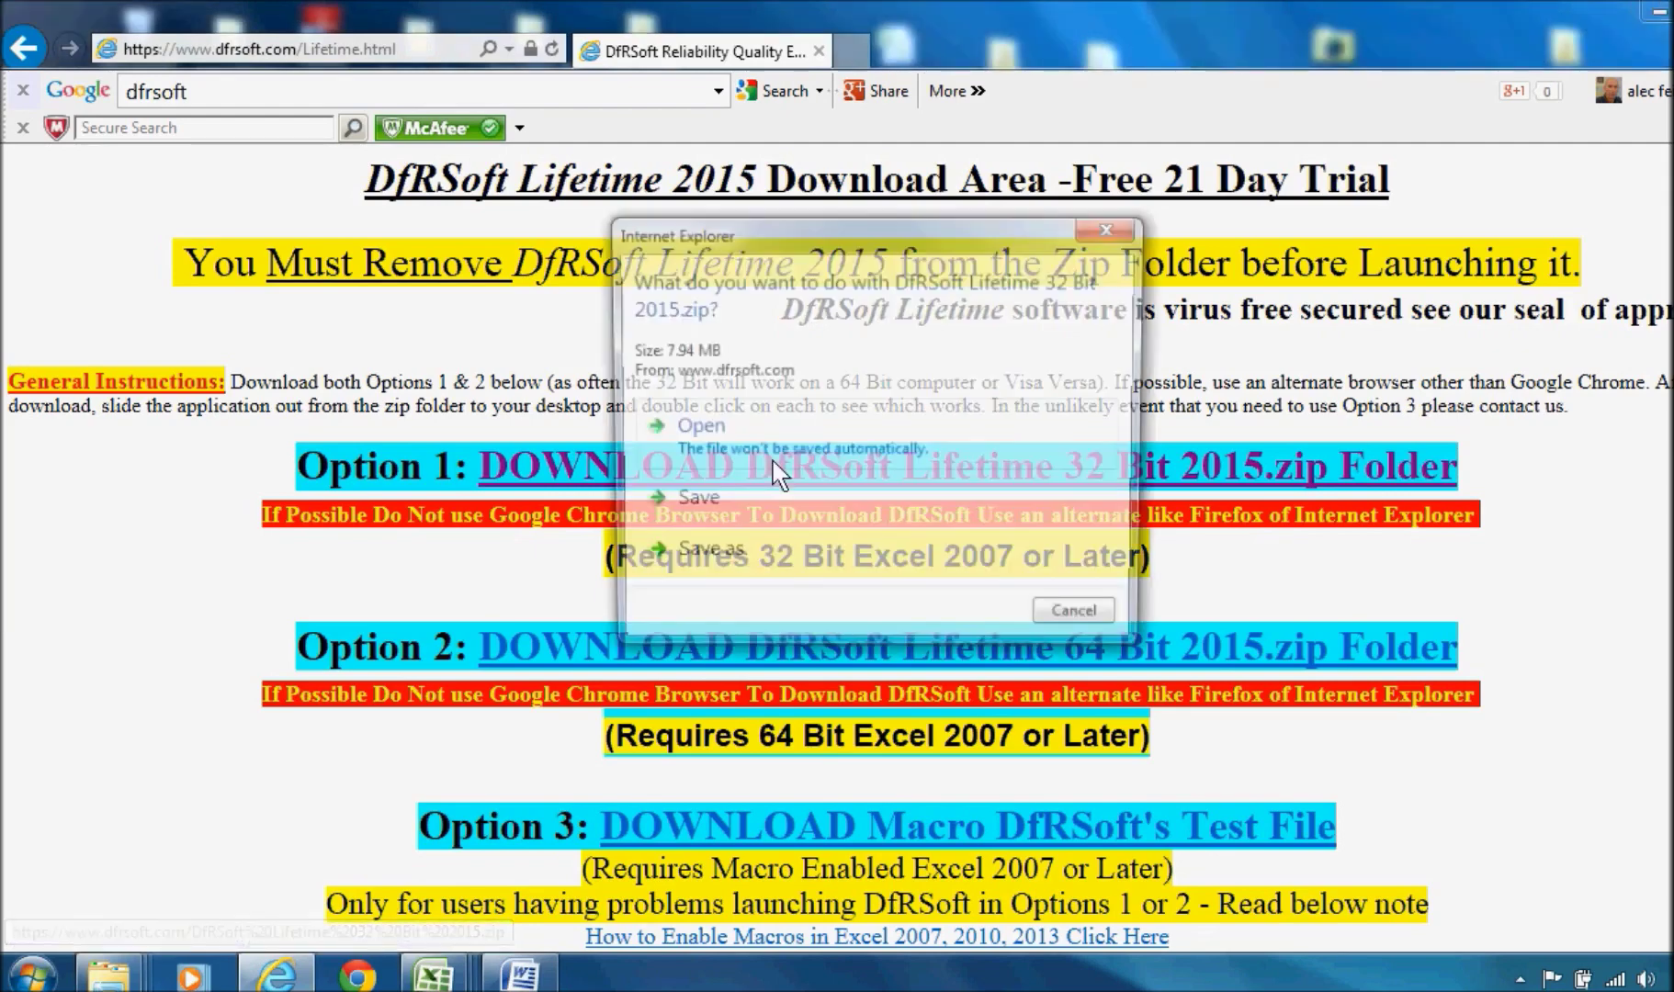
Save DfRSoft Lifetime 32 Bit 2015.zip to the Desktop, replacing the existing copy
left_click(721, 558)
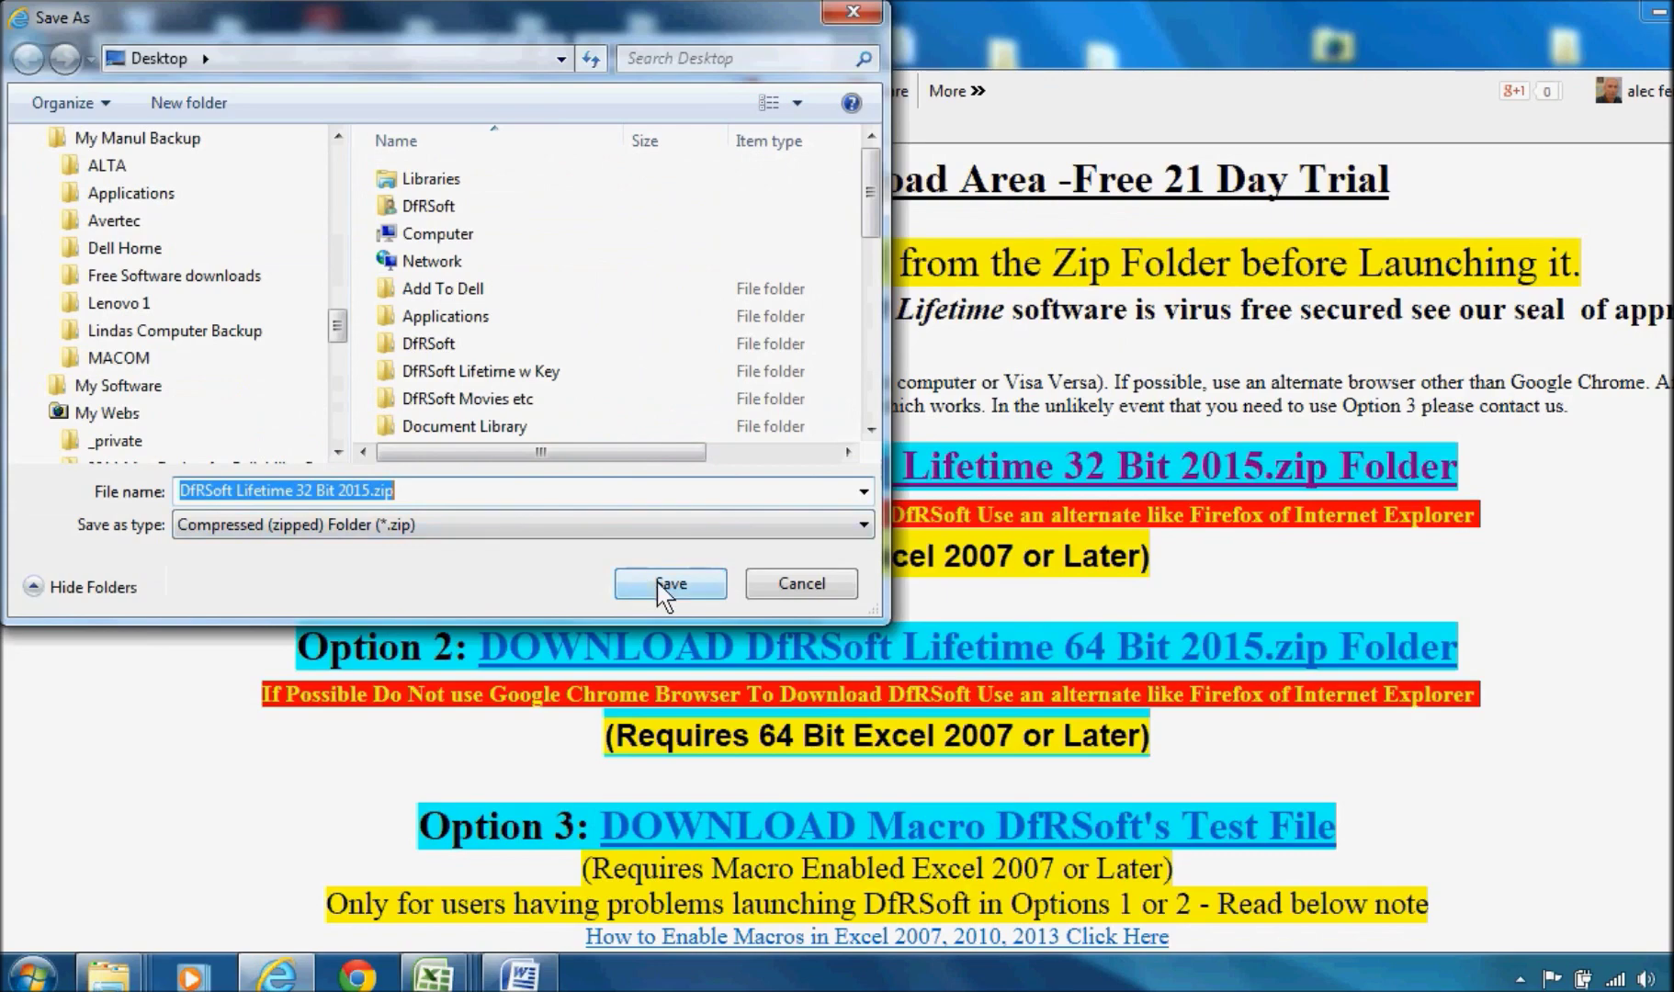
left_click(668, 587)
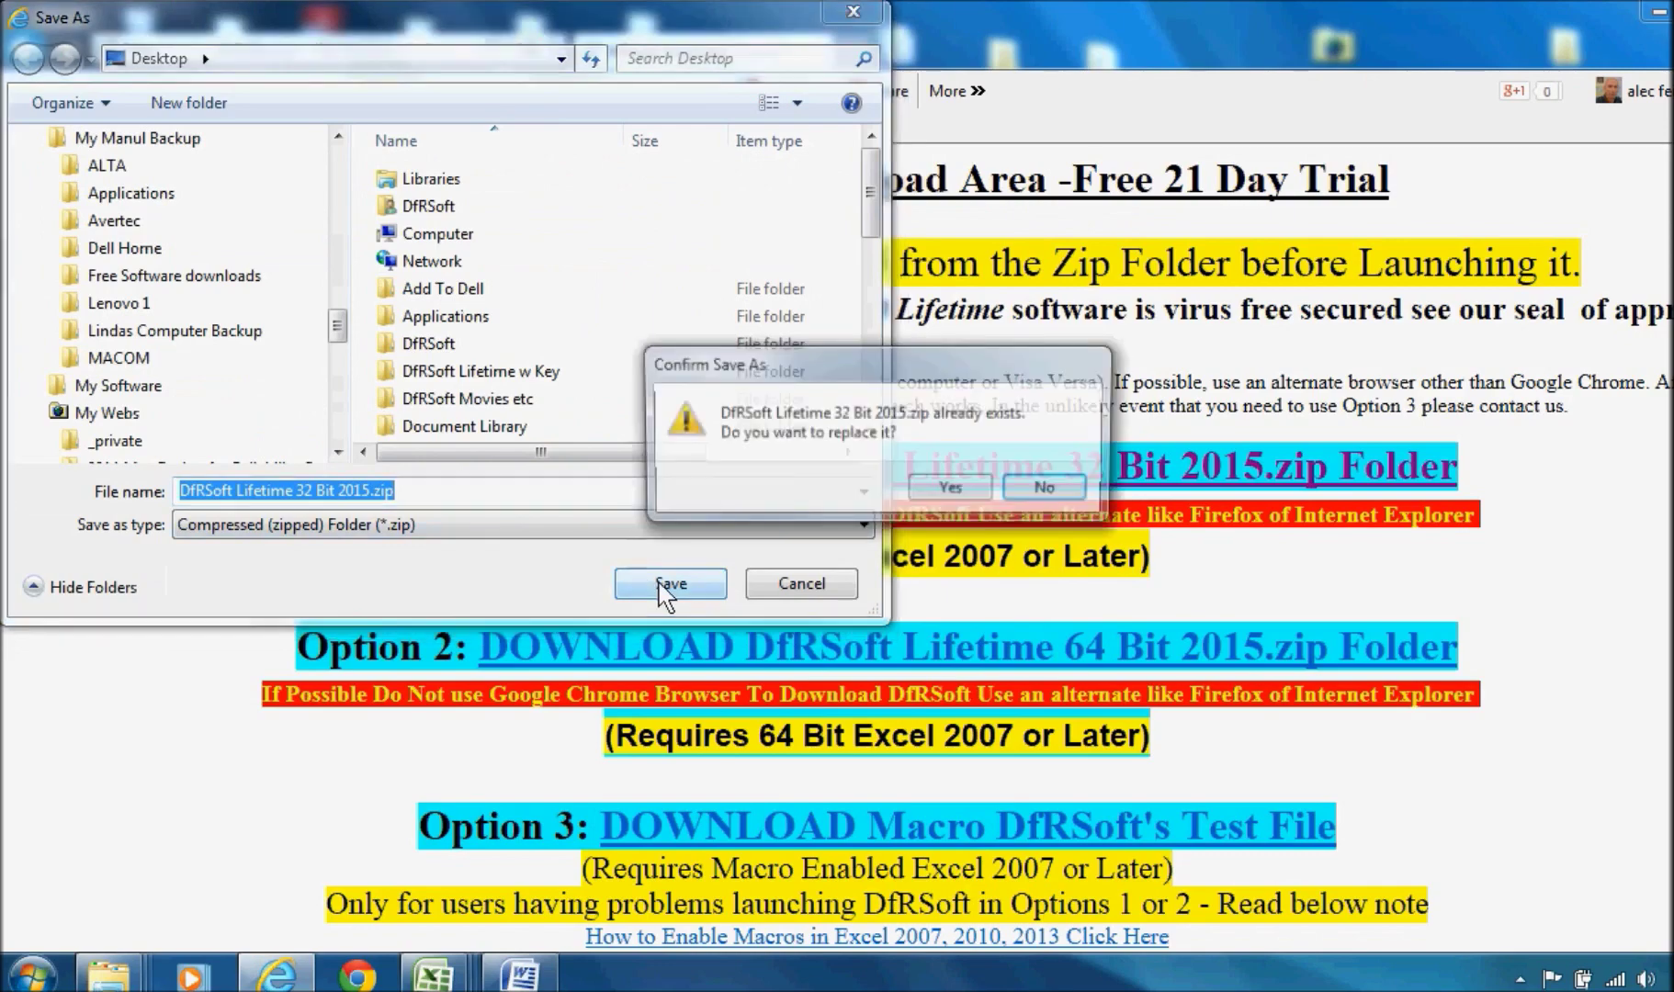
left_click(946, 492)
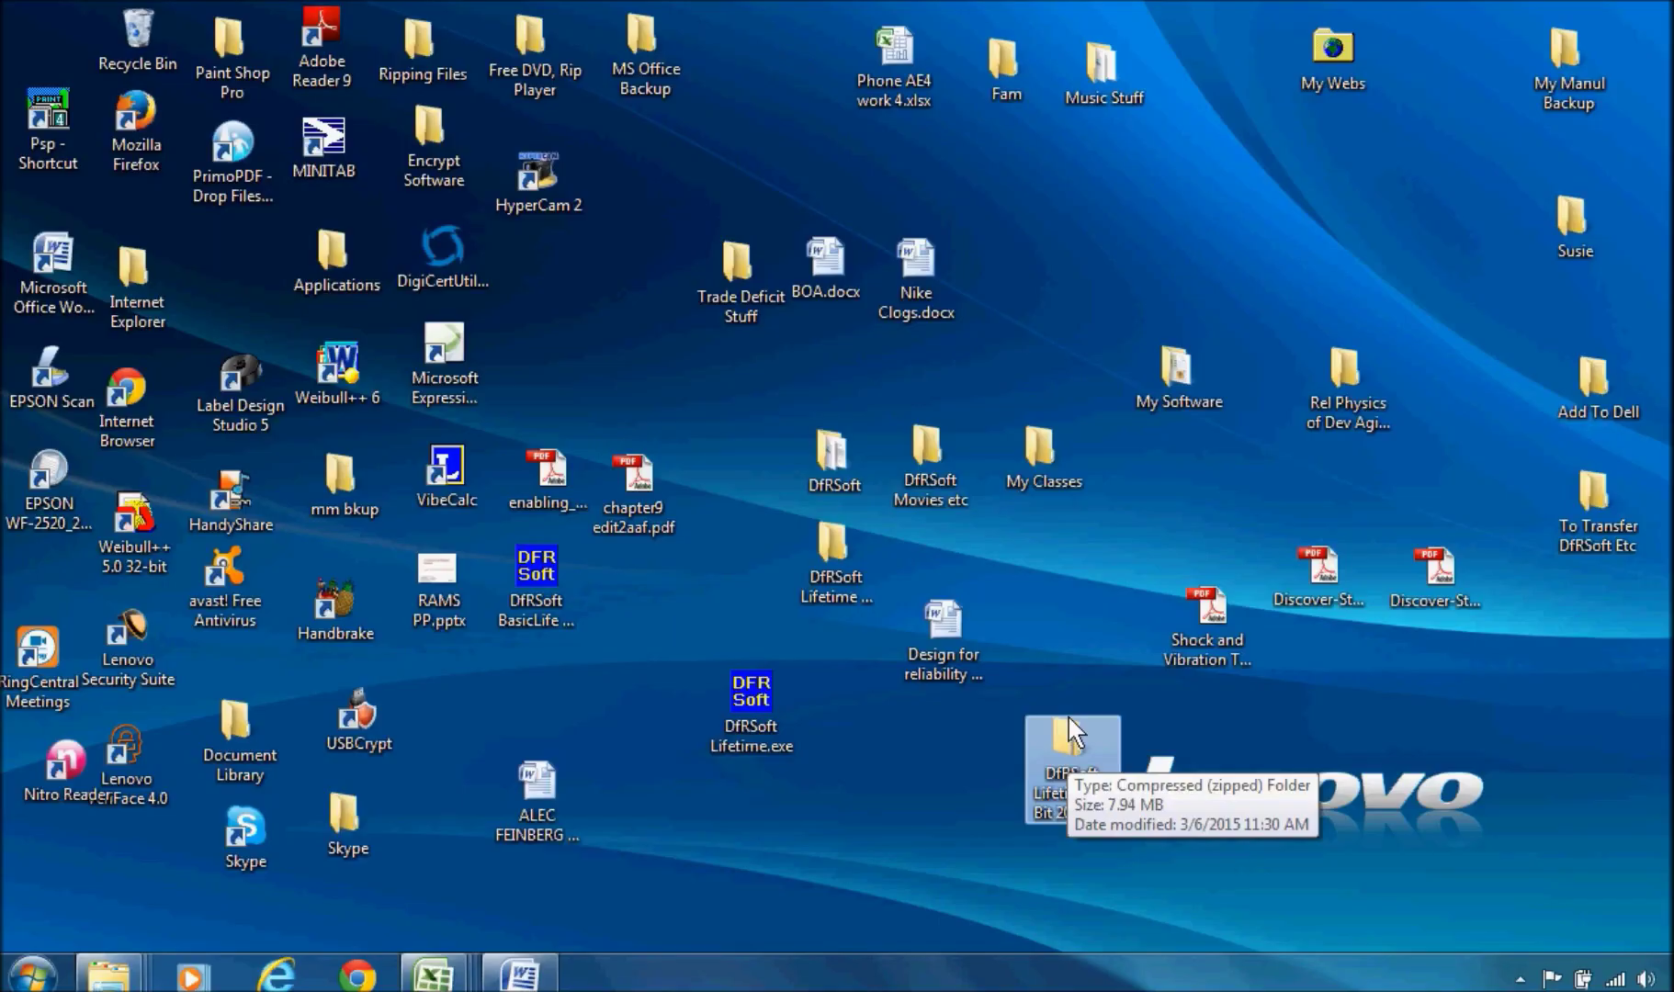
Copy DfRSoft BasicLife 32 Bit 2015.exe from the zip to the Desktop, replacing the existing file
double_click(1069, 735)
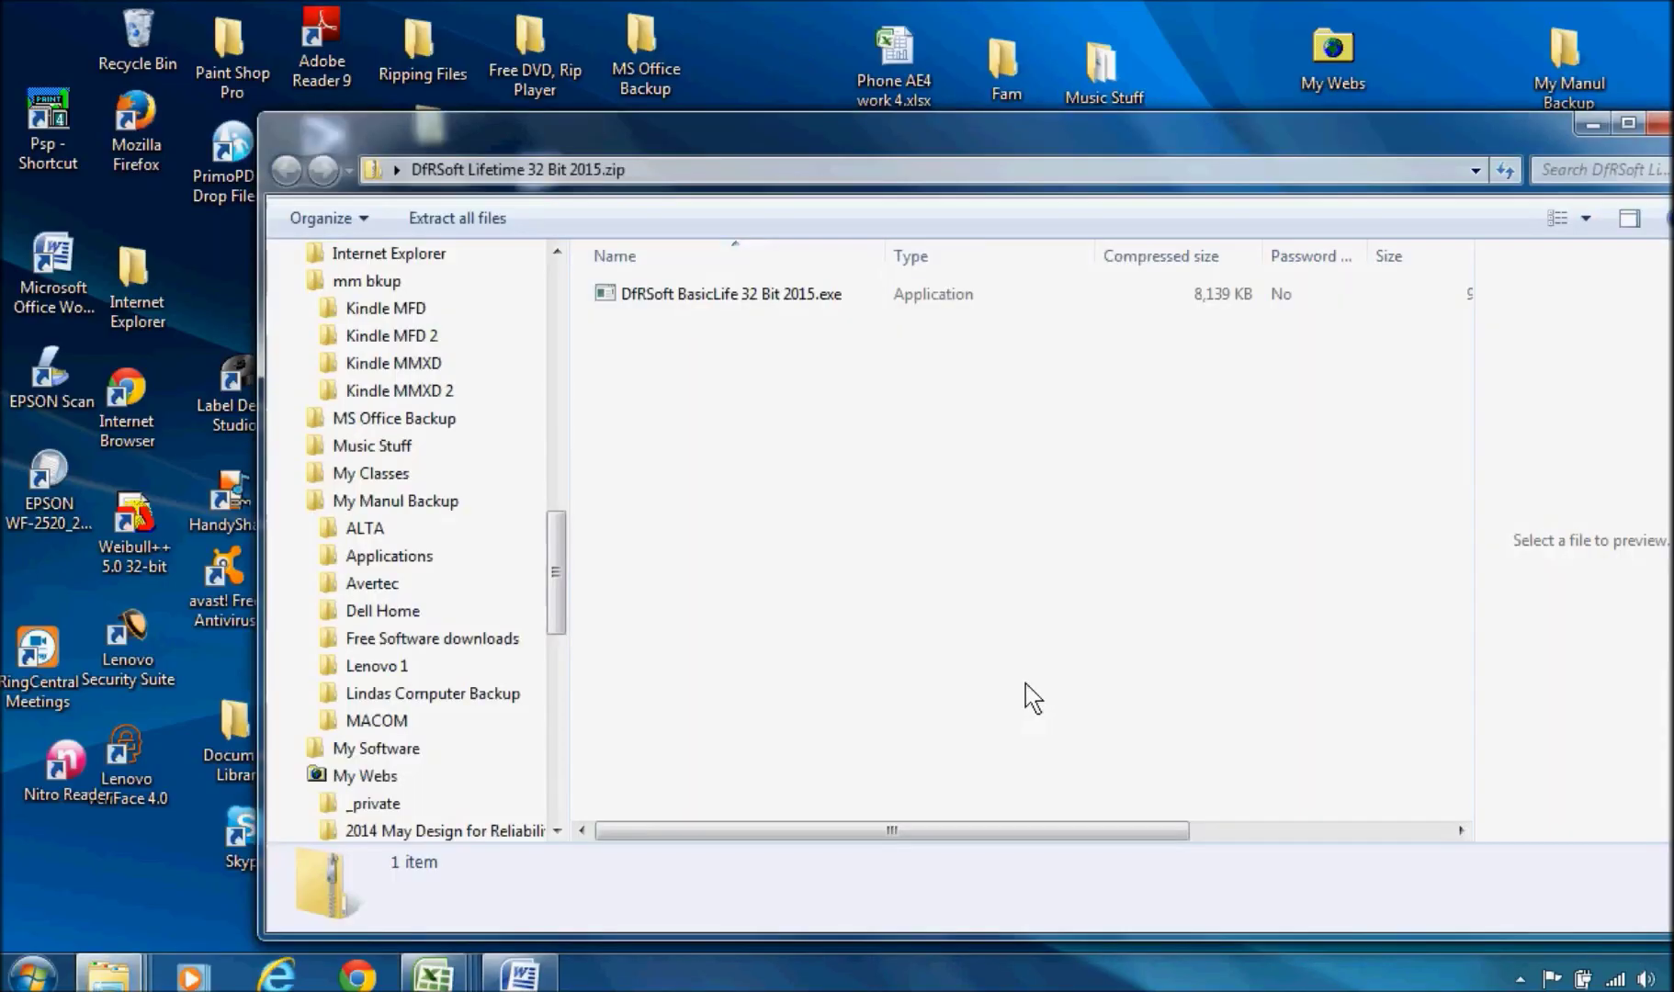
left_click_drag(752, 130, 1268, 161)
left_click_drag(1194, 324, 648, 677)
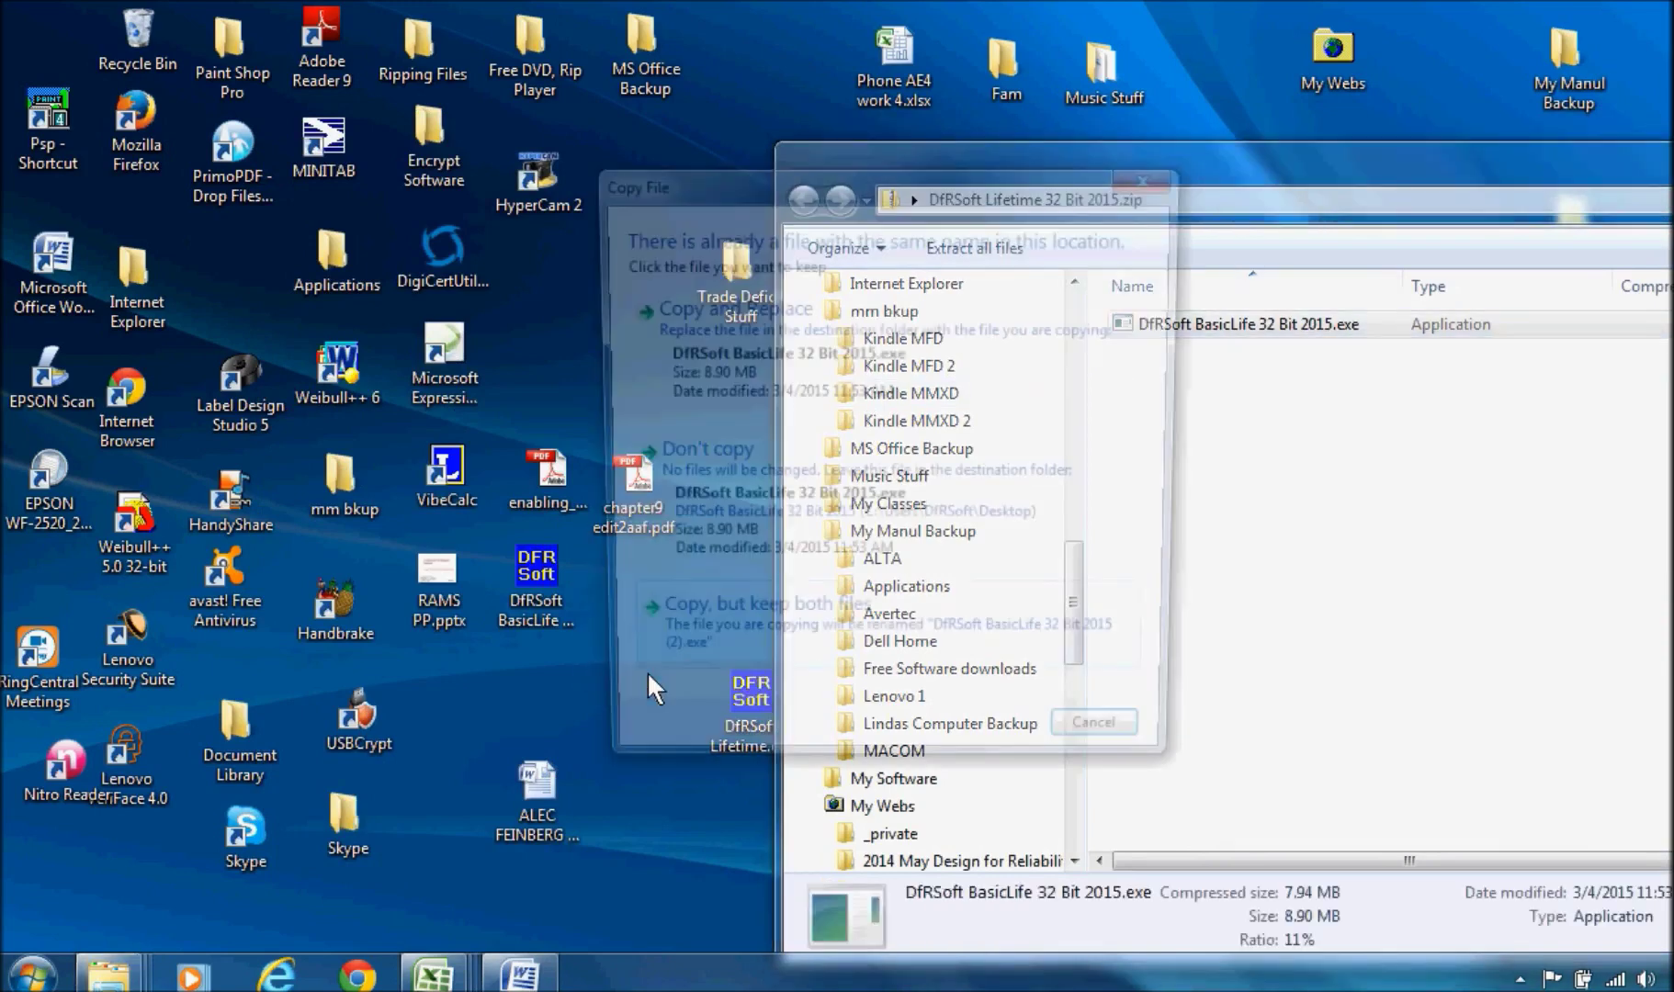
left_click(762, 374)
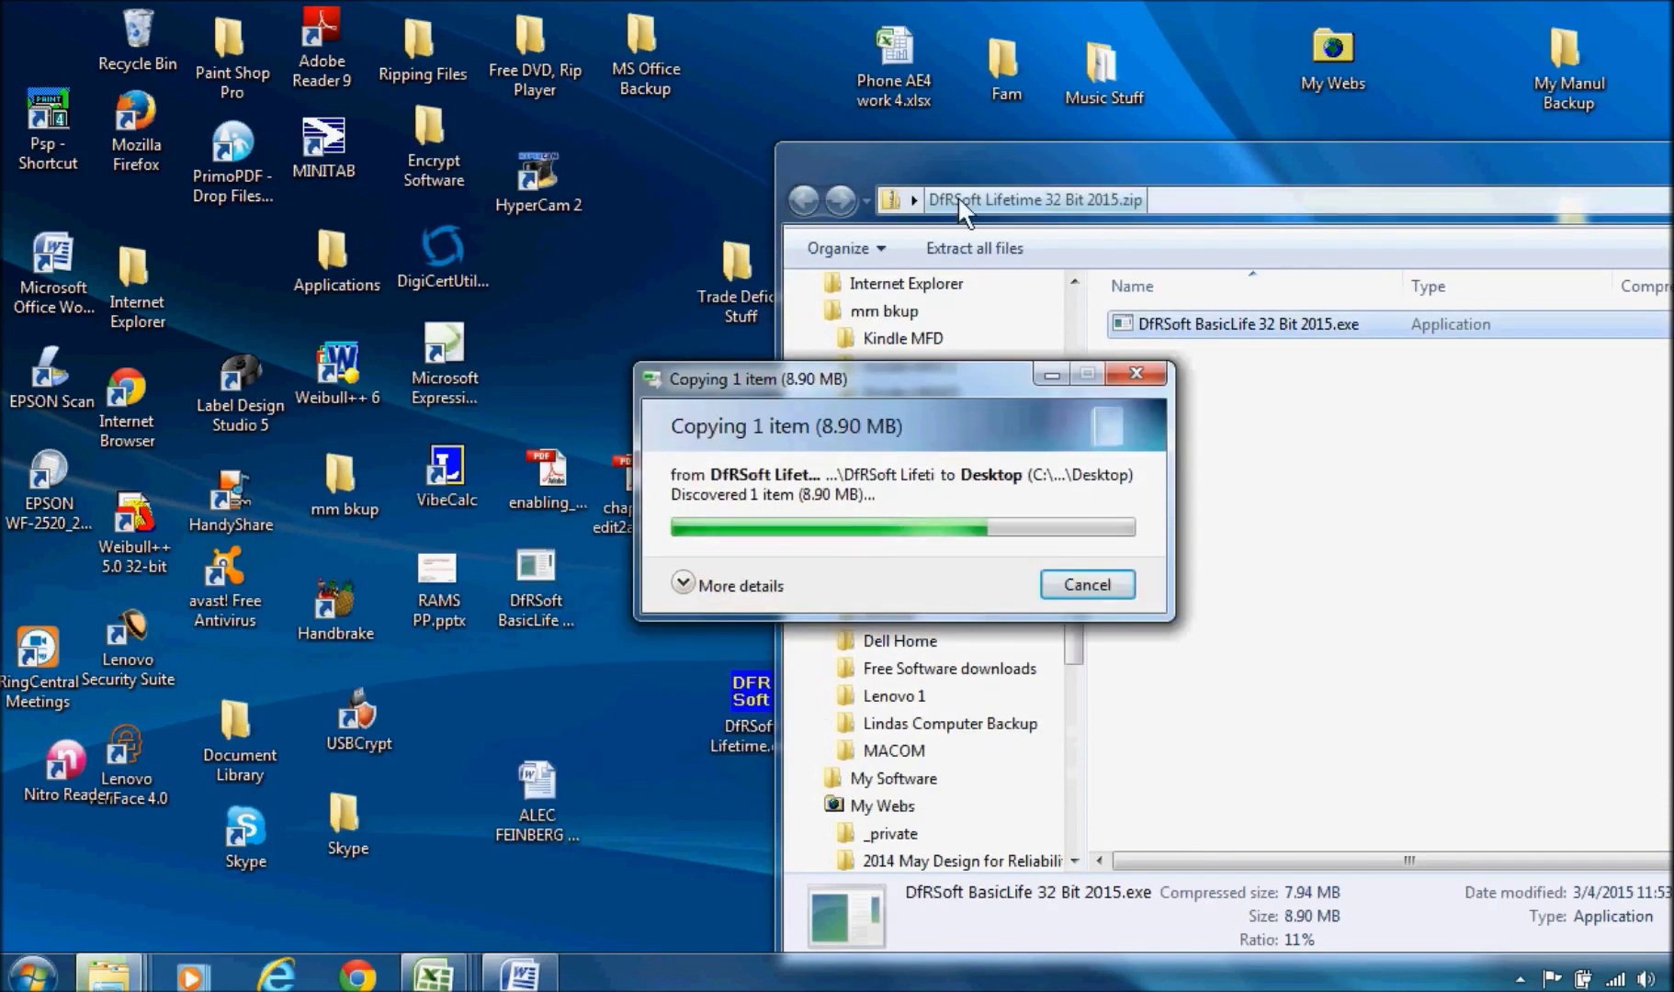
Close the zip folder window and select the DfRSoft BasicLife program on the desktop
left_click_drag(1009, 159, 541, 154)
left_click(1568, 137)
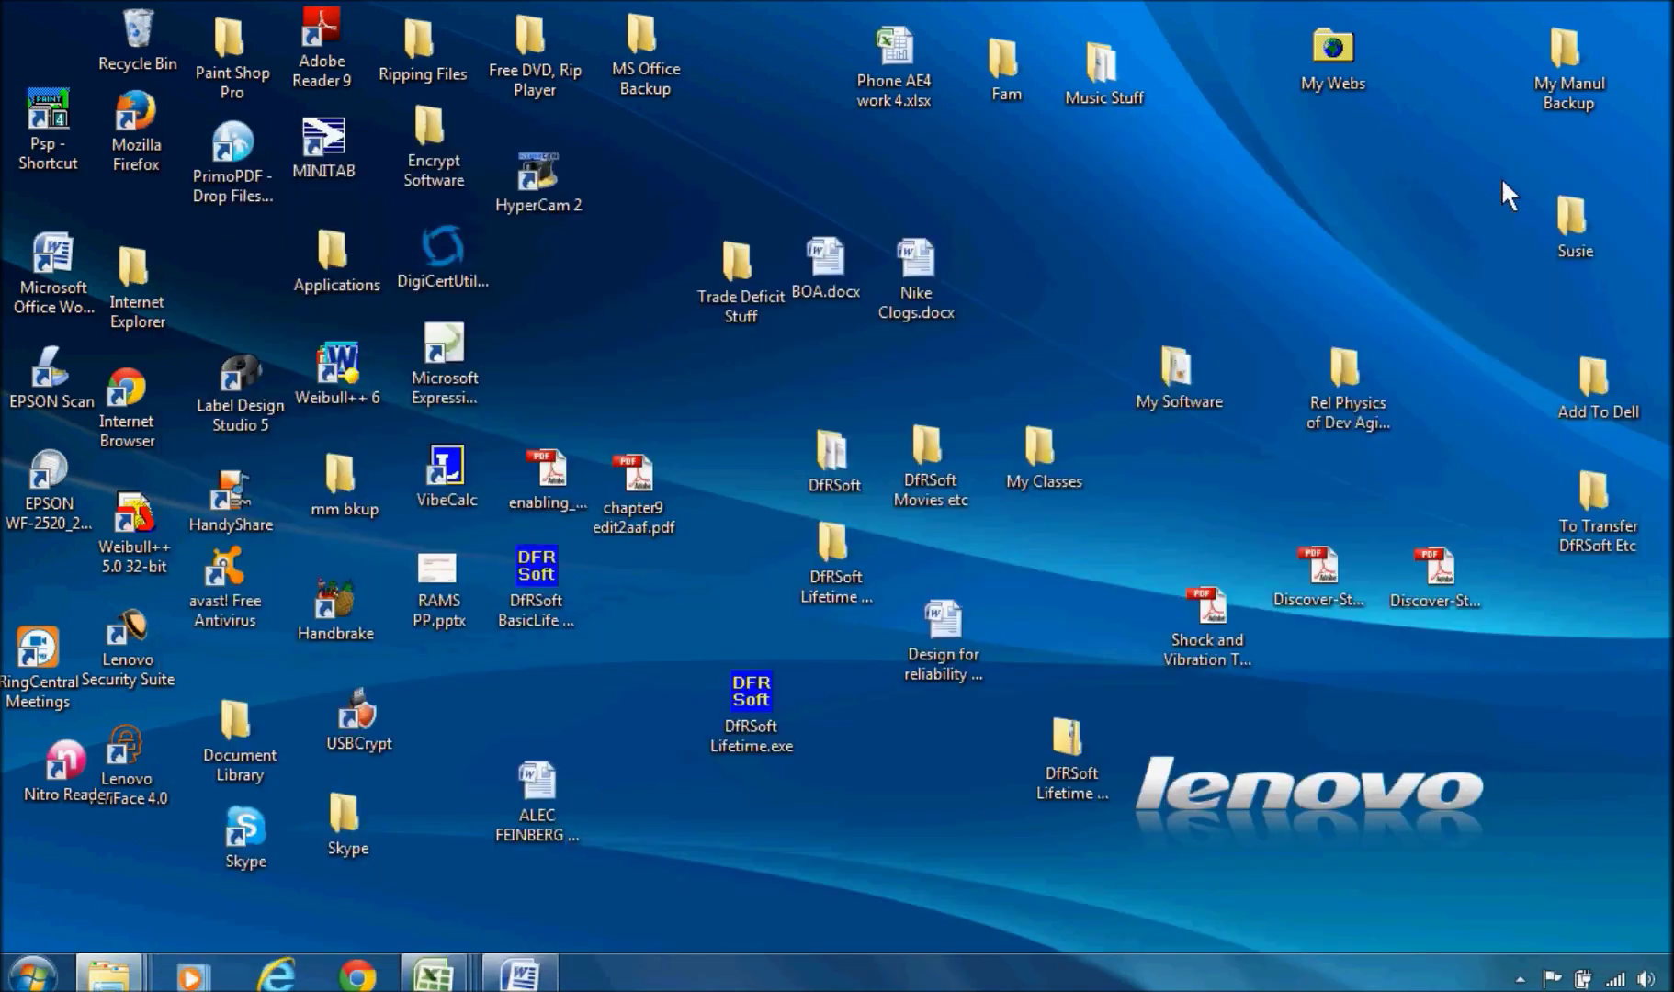
left_click(548, 559)
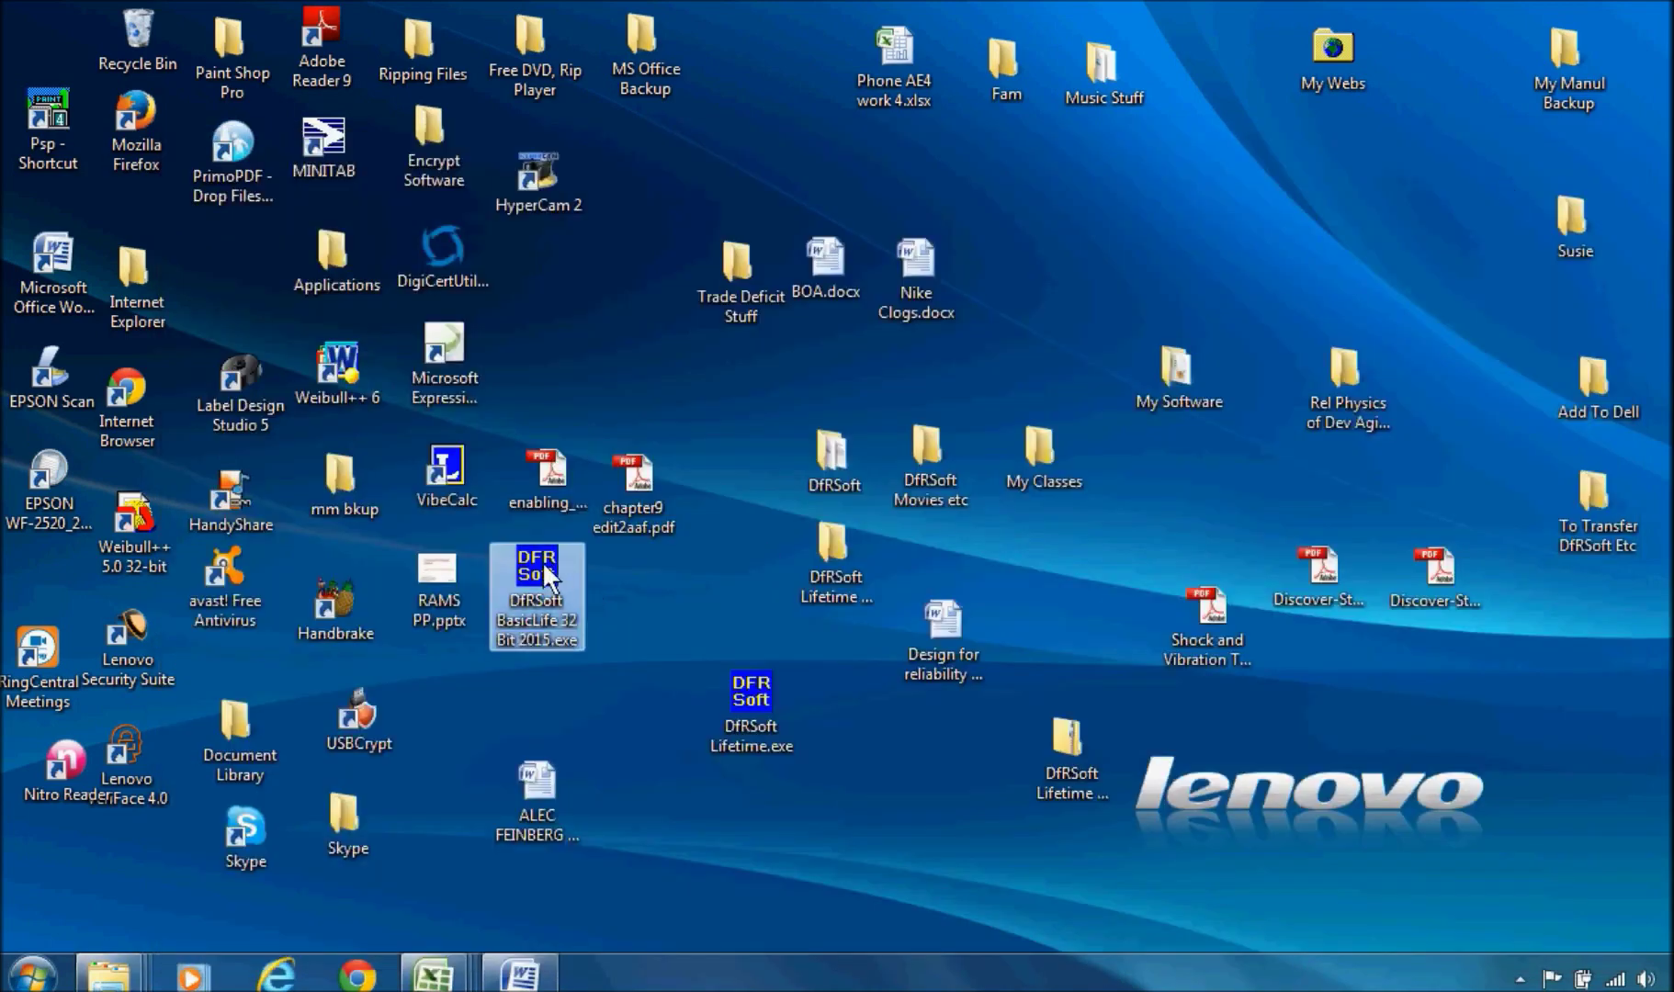
Launch DfRSoft BasicLife, accept the licence, copy the computer ID, dismiss the trial notice, open Menu Index
double_click(545, 567)
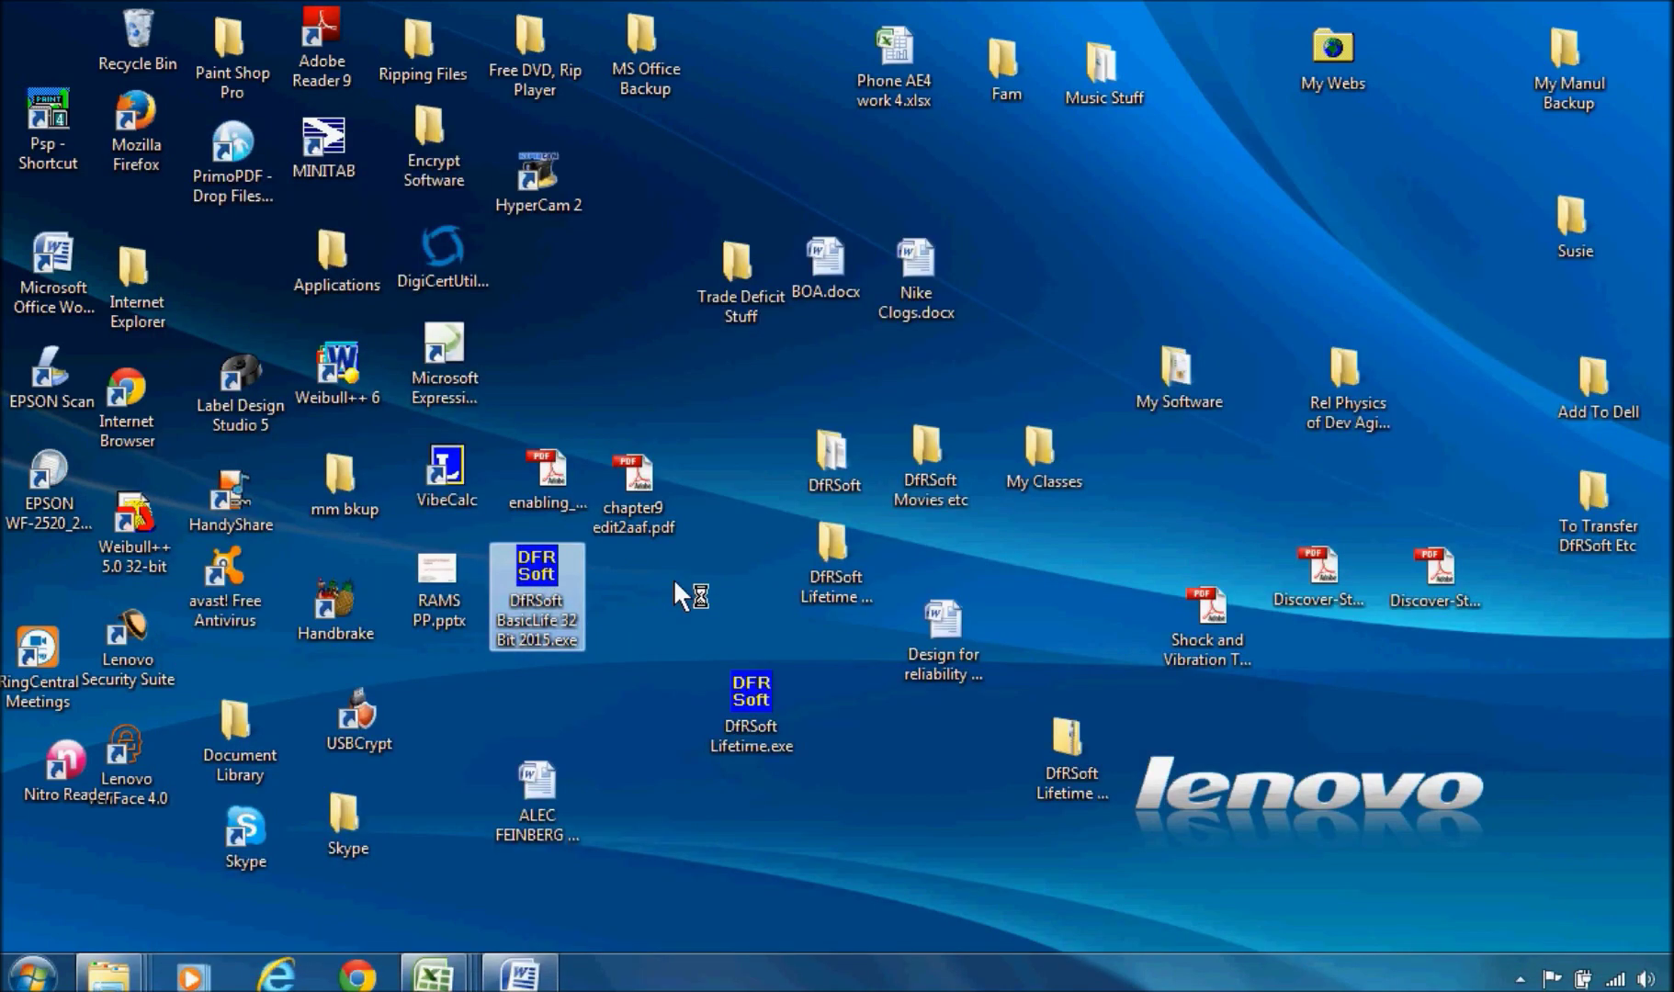
left_click(1079, 644)
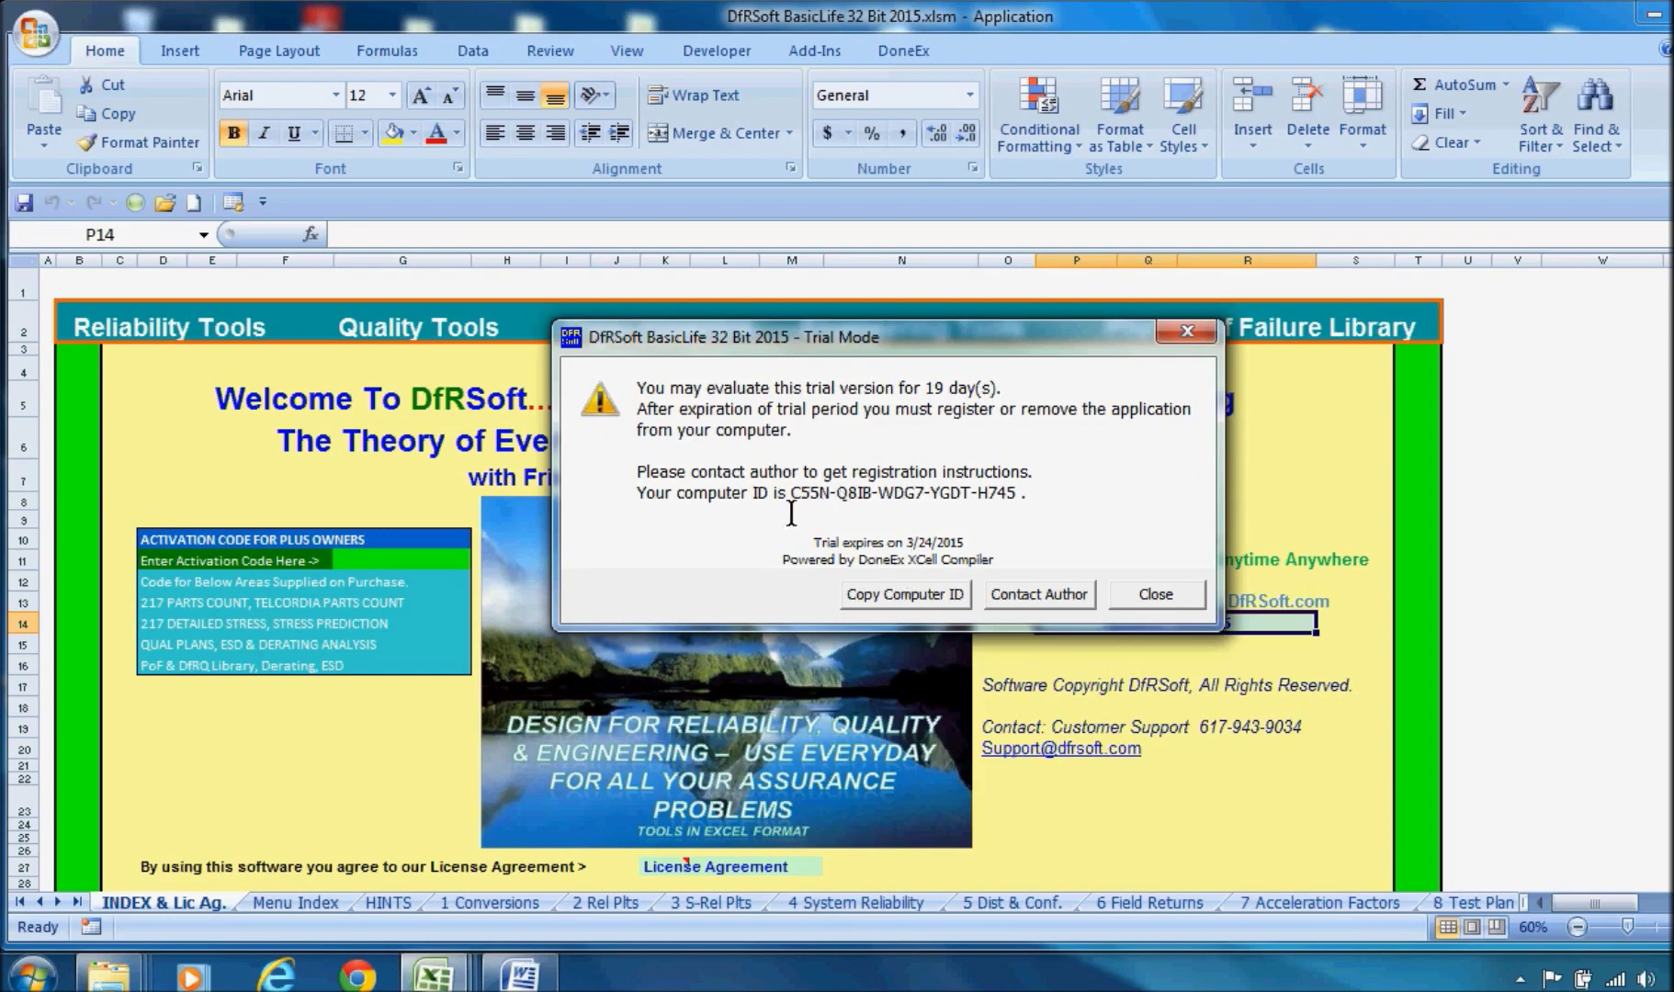
left_click(890, 595)
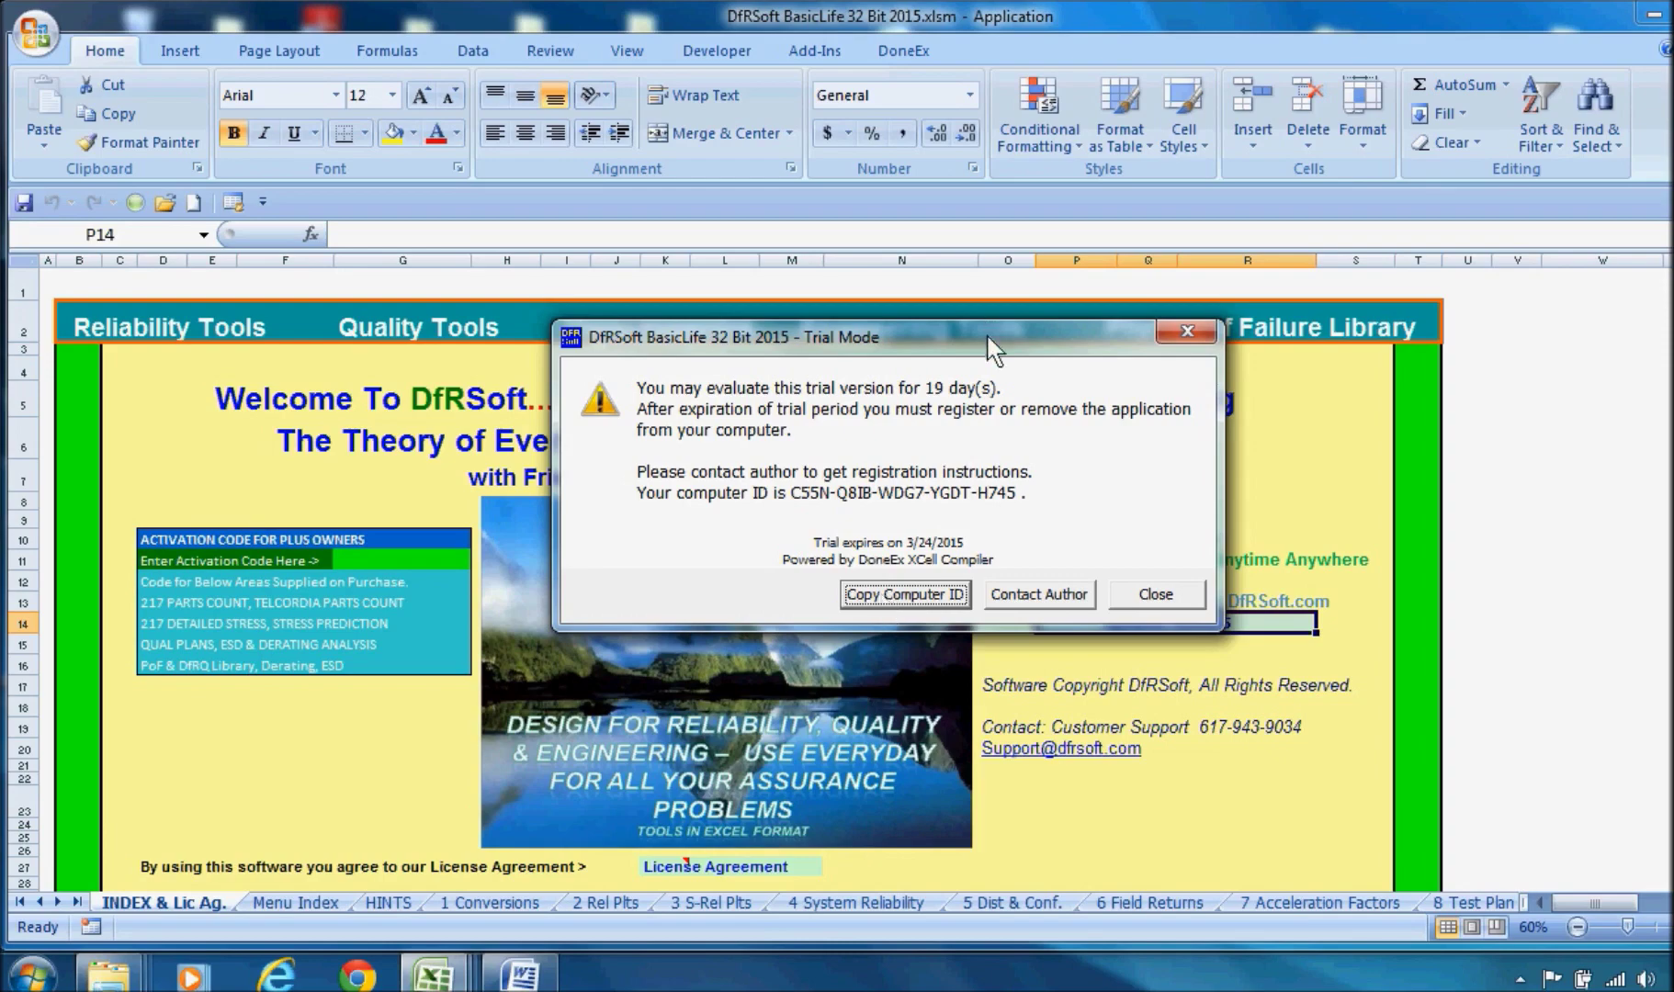
left_click_drag(987, 337, 952, 228)
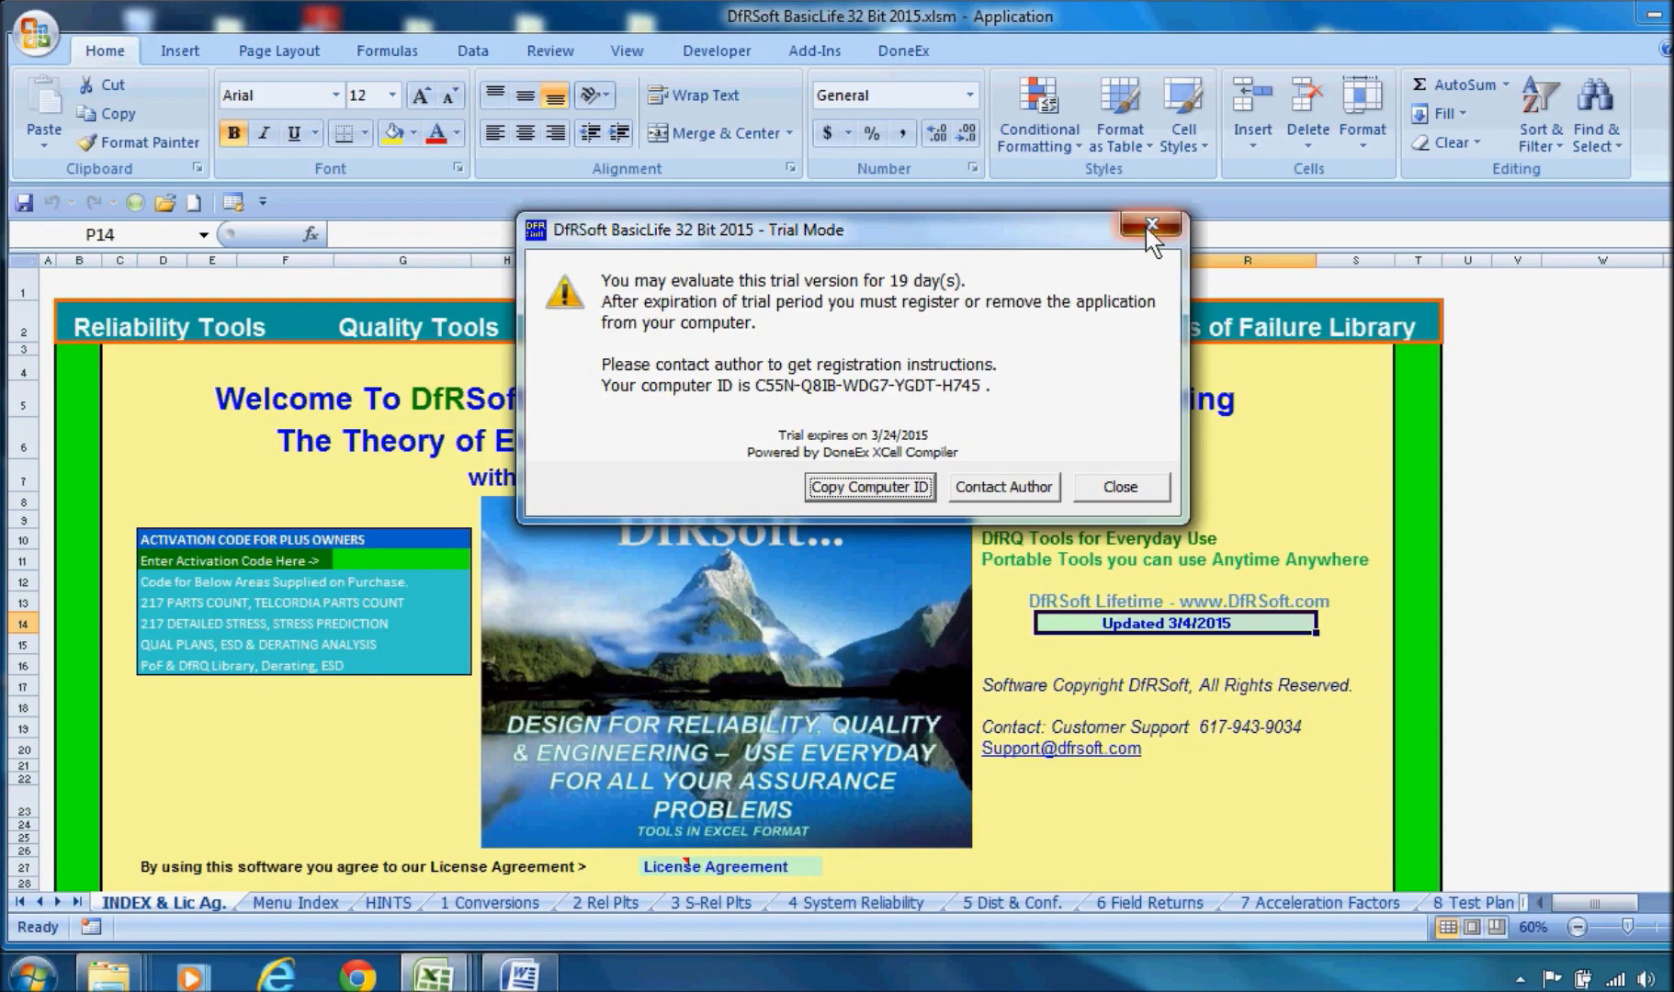
left_click(1101, 494)
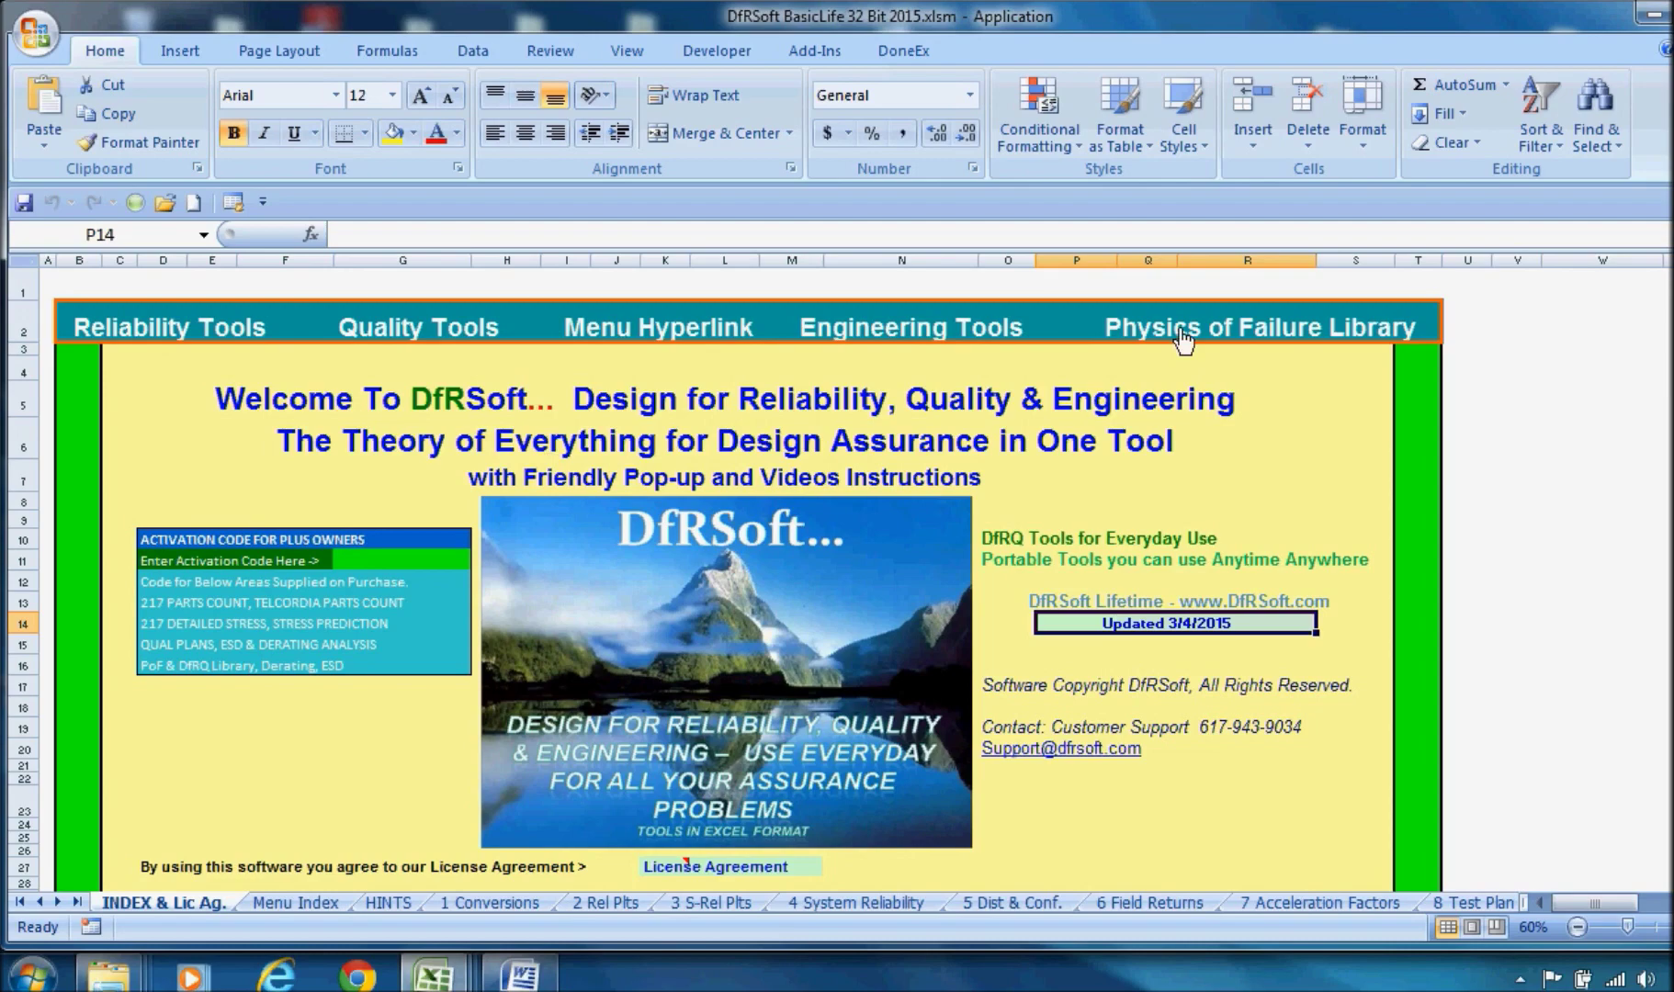
left_click(623, 335)
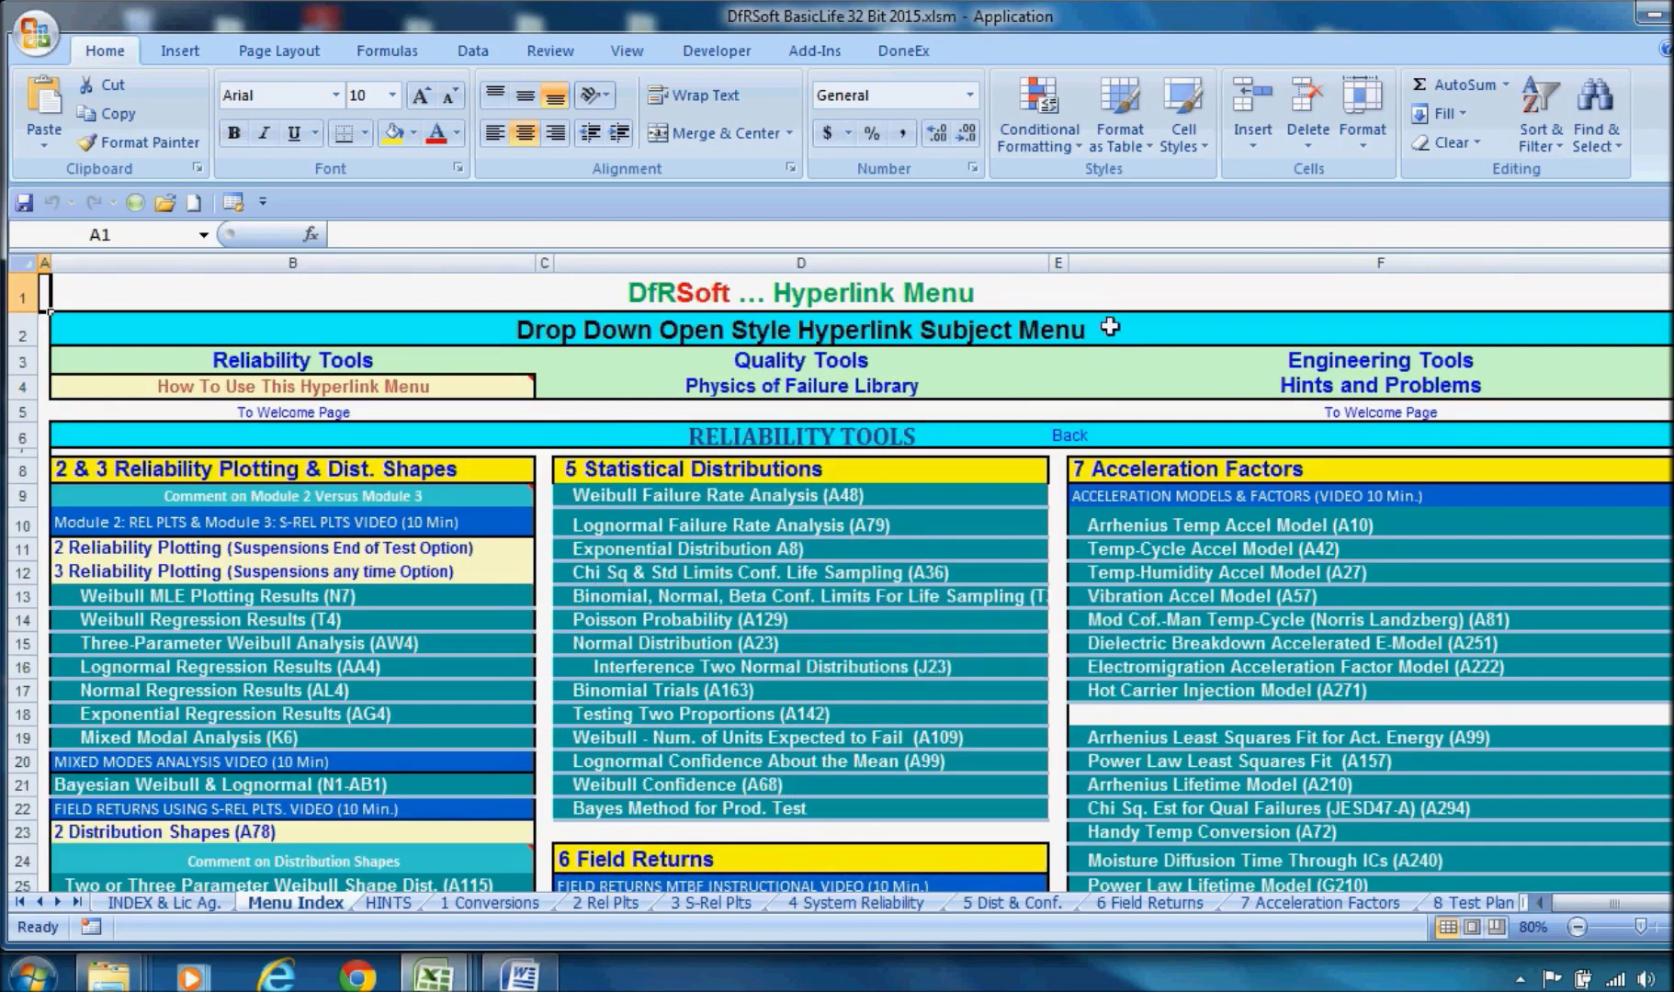
mouse_move(1667, 323)
left_mouse_down()
mouse_move(1666, 346)
mouse_move(1666, 333)
left_mouse_up()
mouse_move(462, 866)
scroll(677, 514, "down", 2)
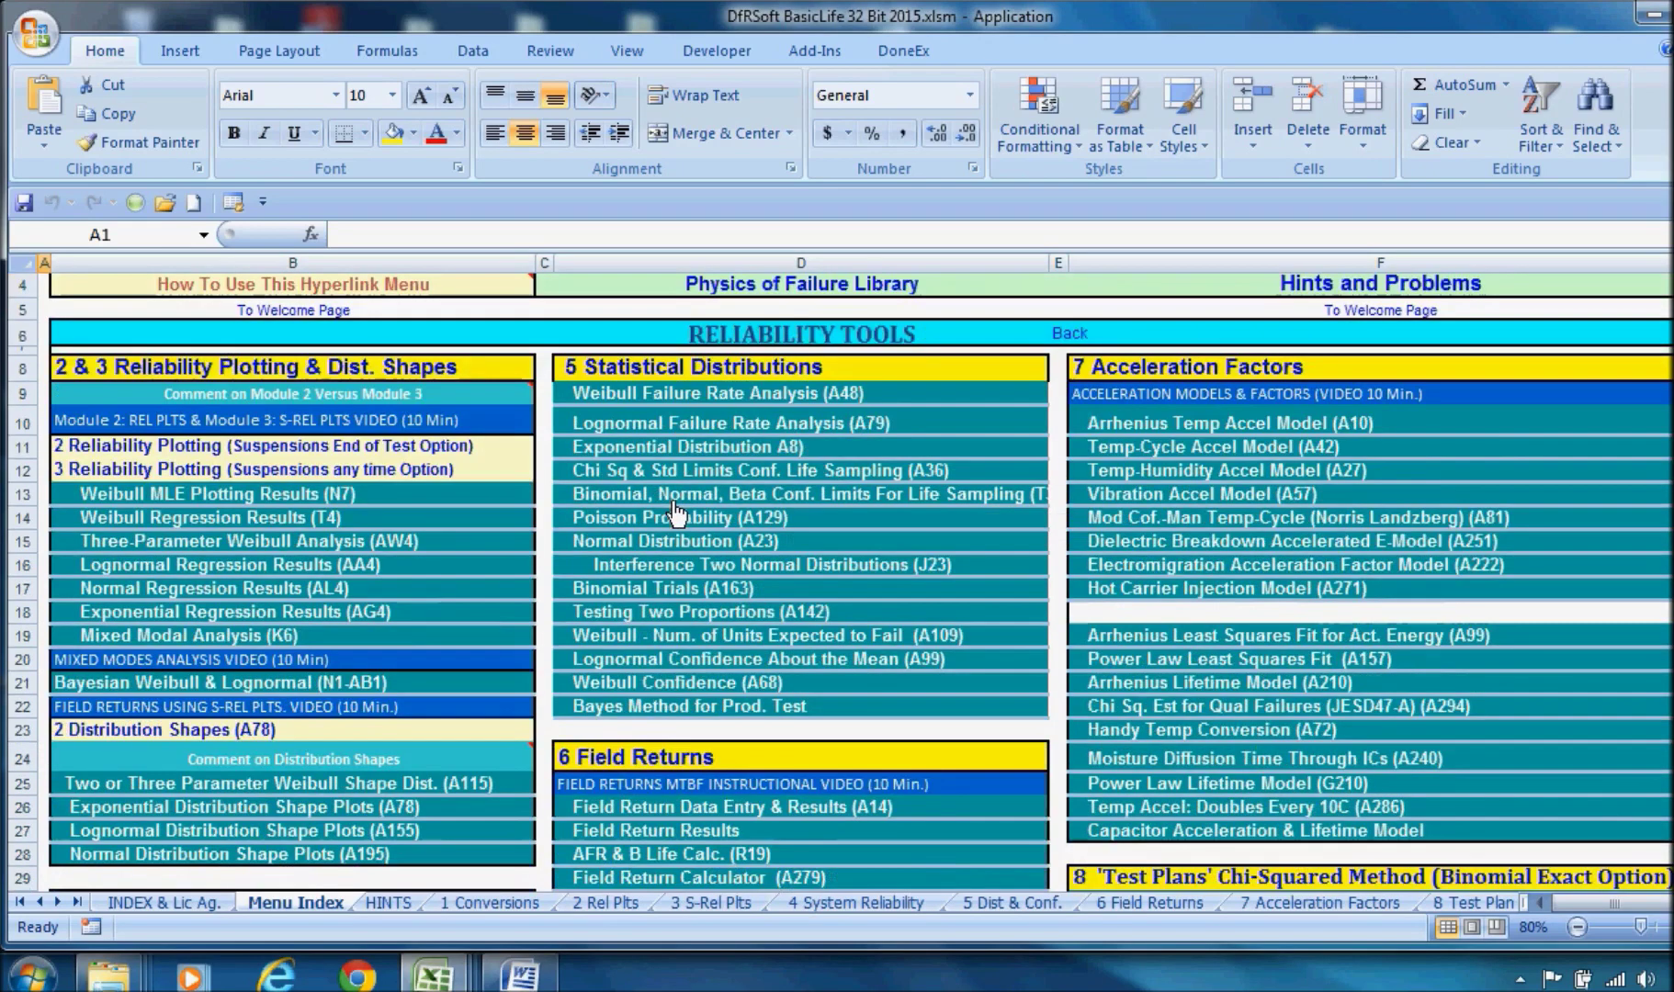
Open the 6 Field Returns sheet and scroll through its monthly field data entries
scroll(677, 514, "down", 1)
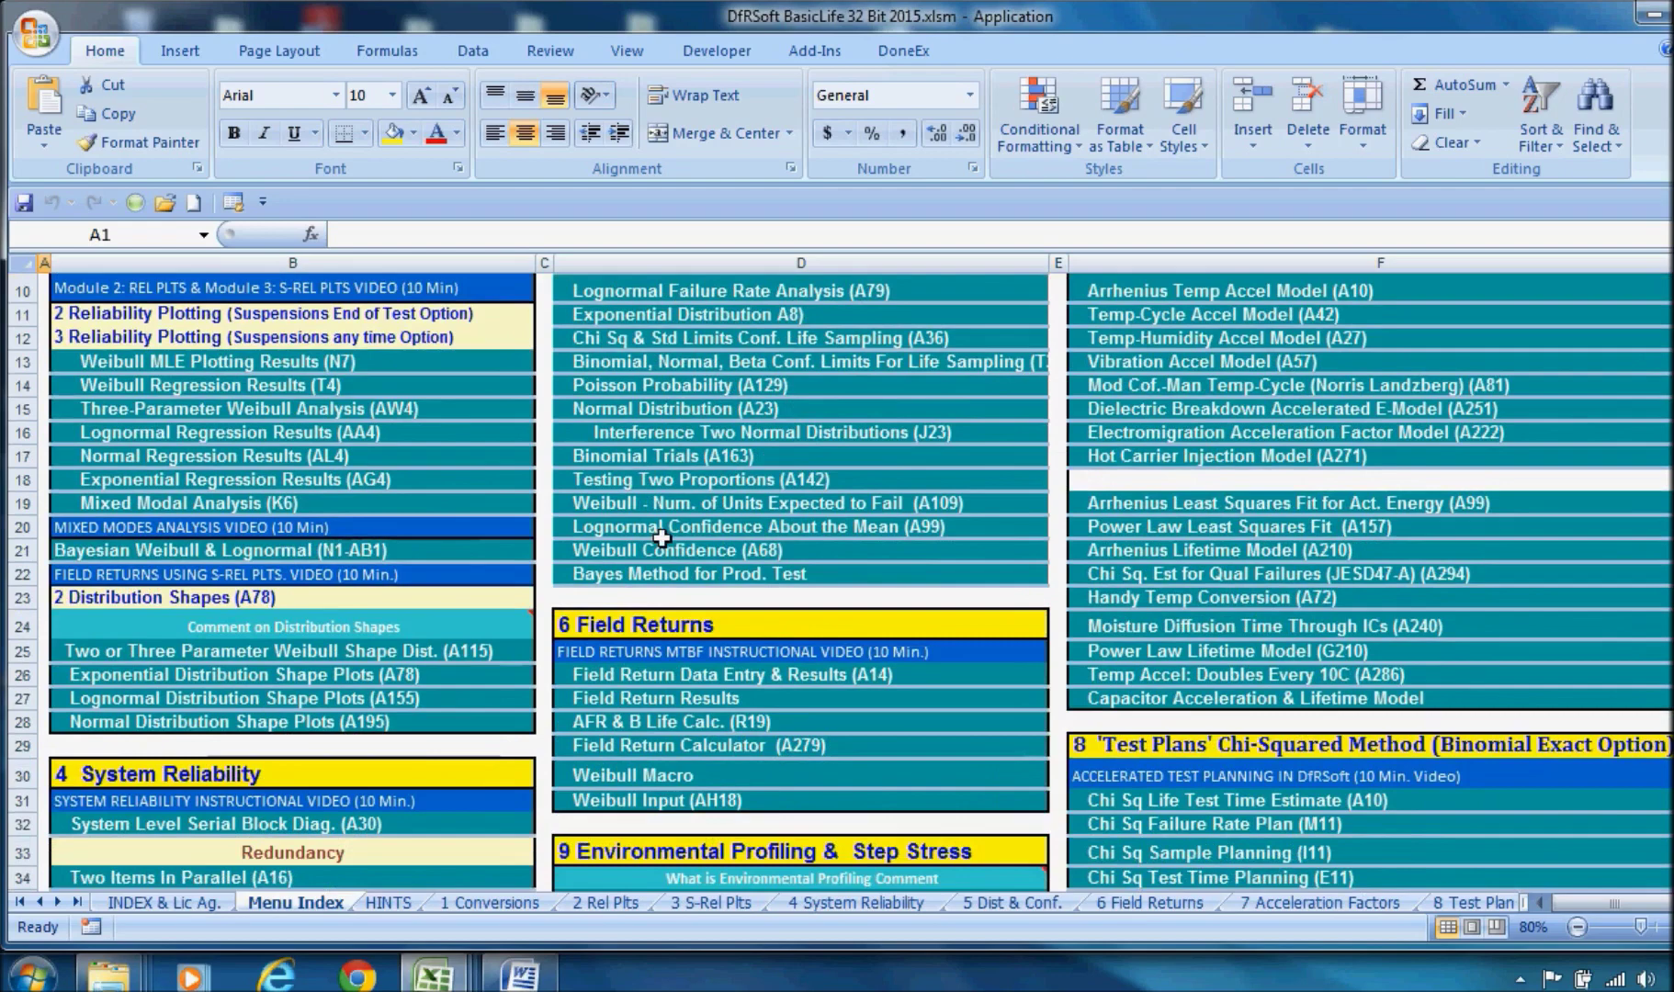
left_click(620, 635)
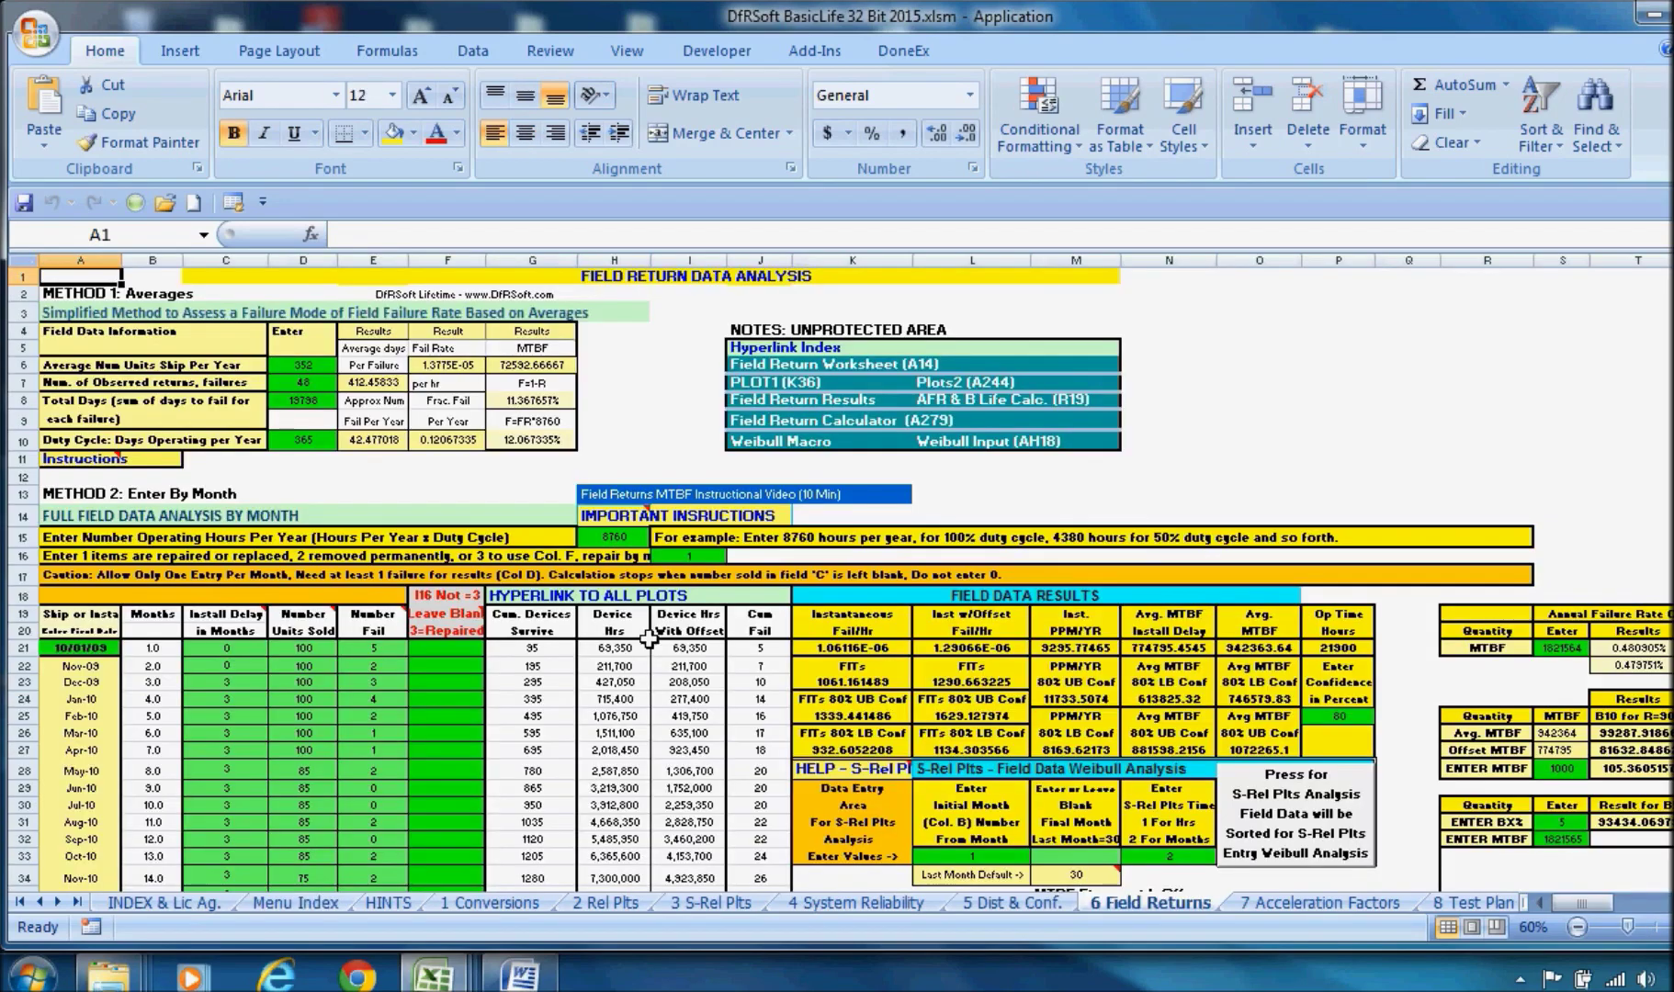
left_click(1052, 905)
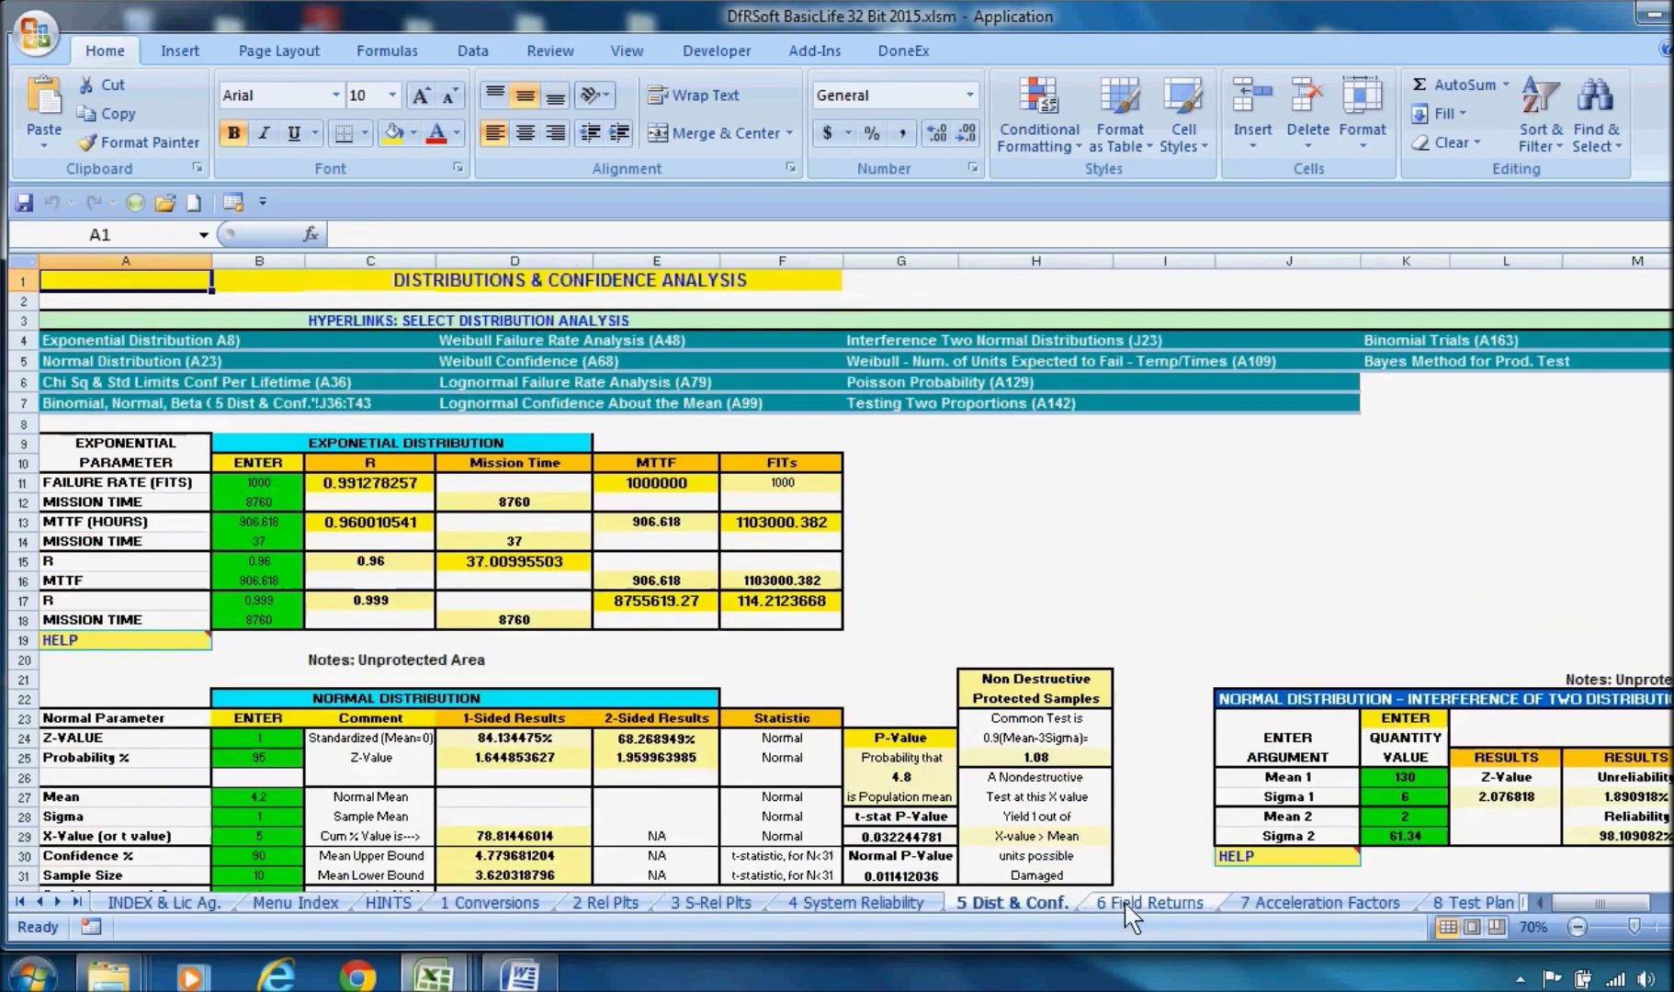
left_click(1137, 905)
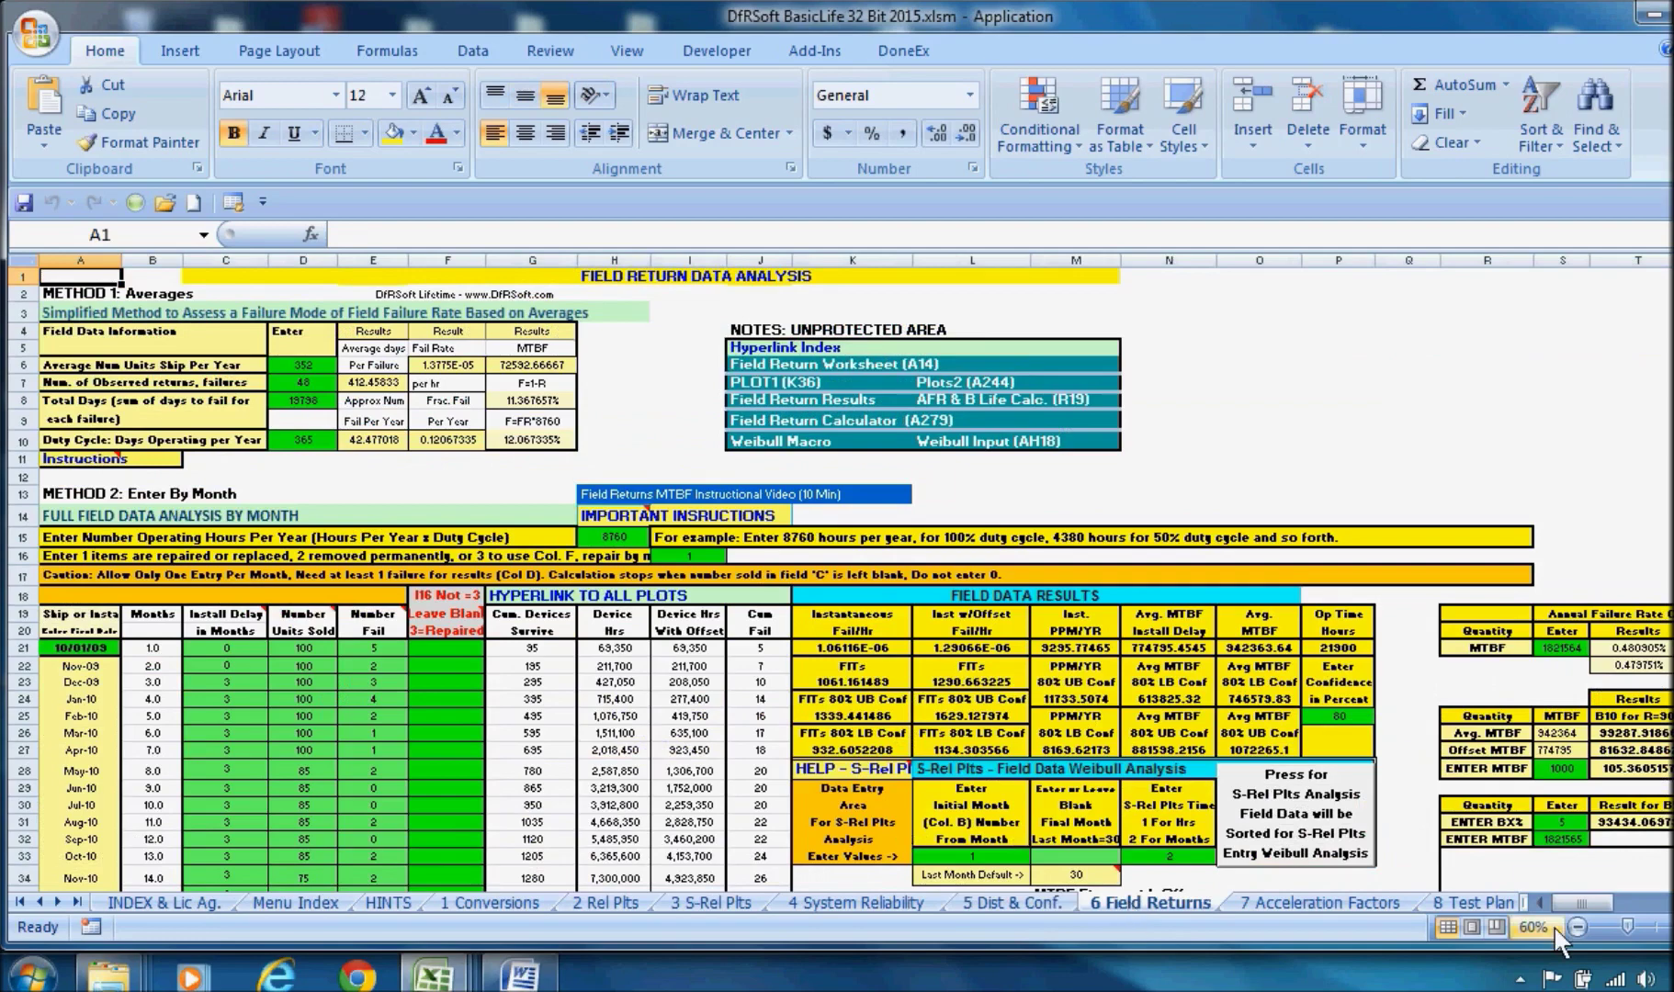
scroll(827, 551, "up", 2)
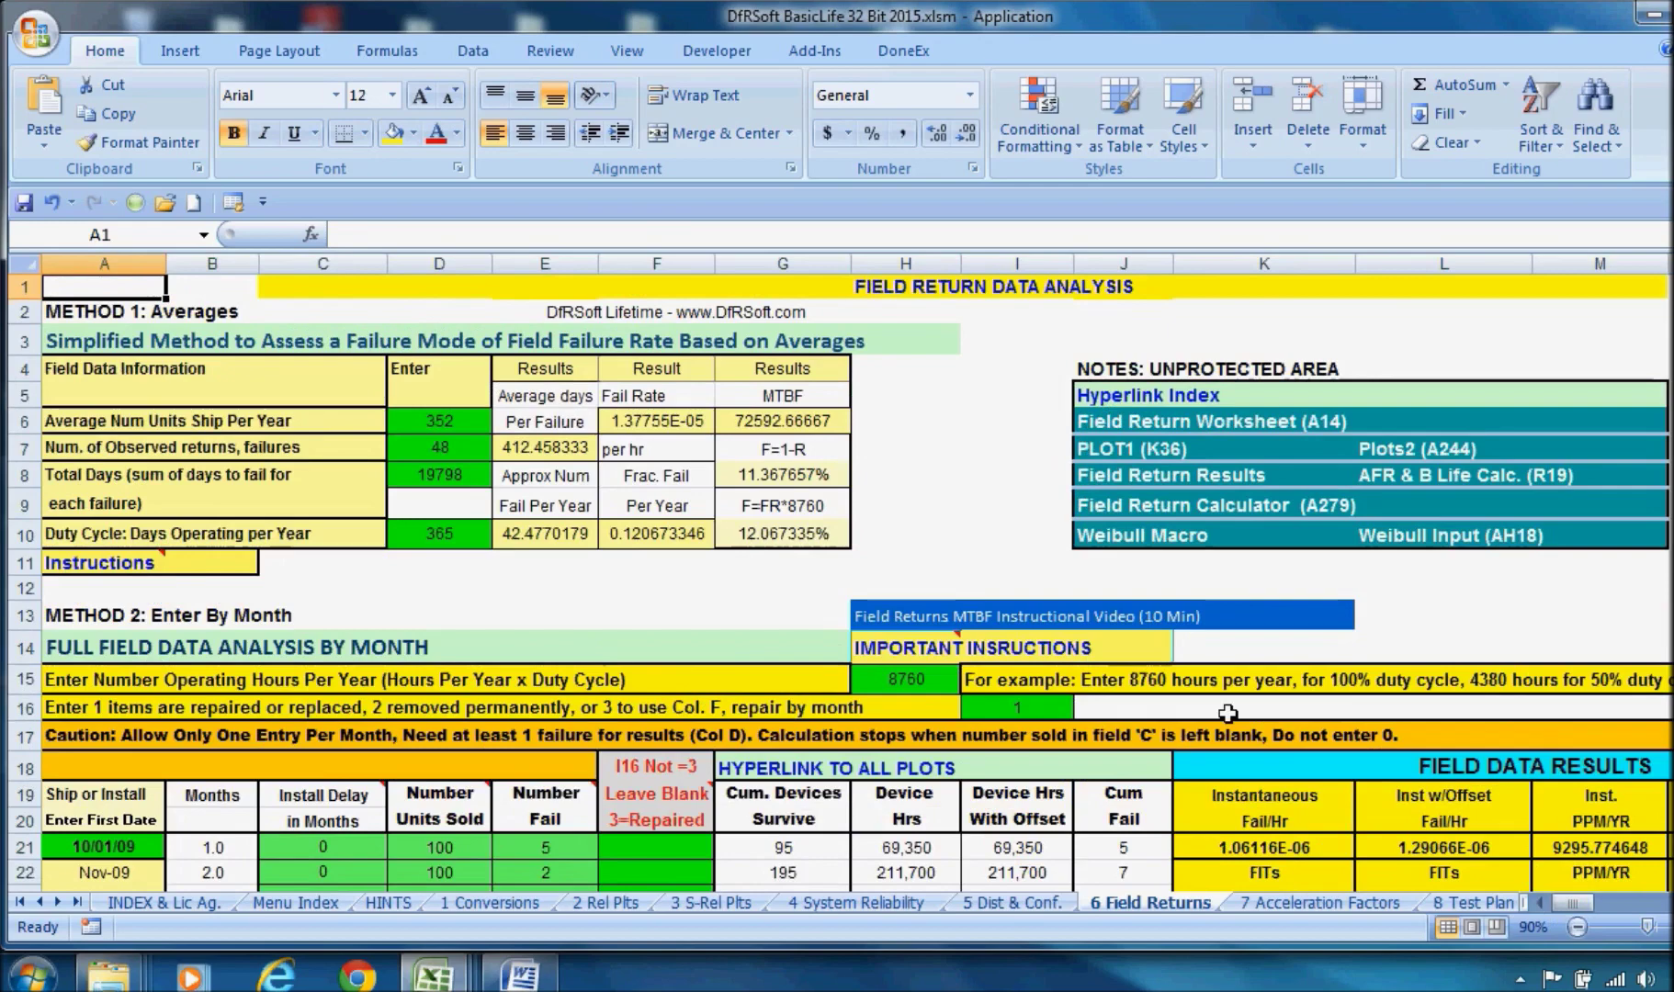
scroll(1073, 673, "down", 5)
scroll(1073, 674, "up", 5)
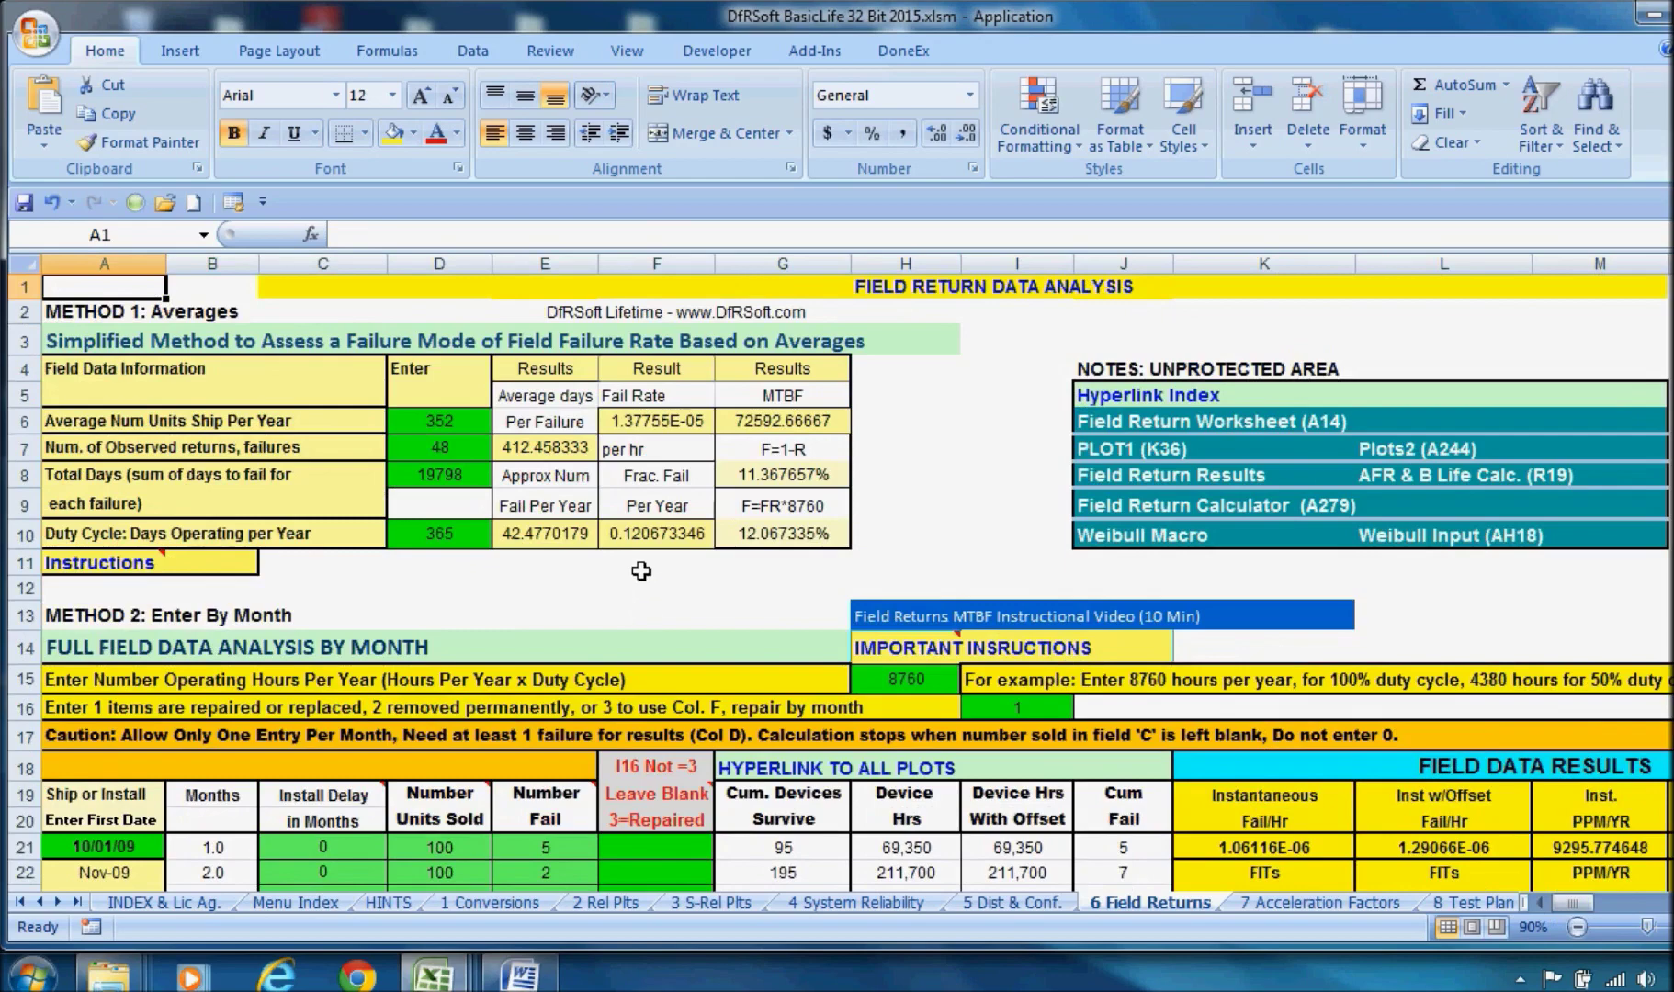
scroll(641, 572, "down", 2)
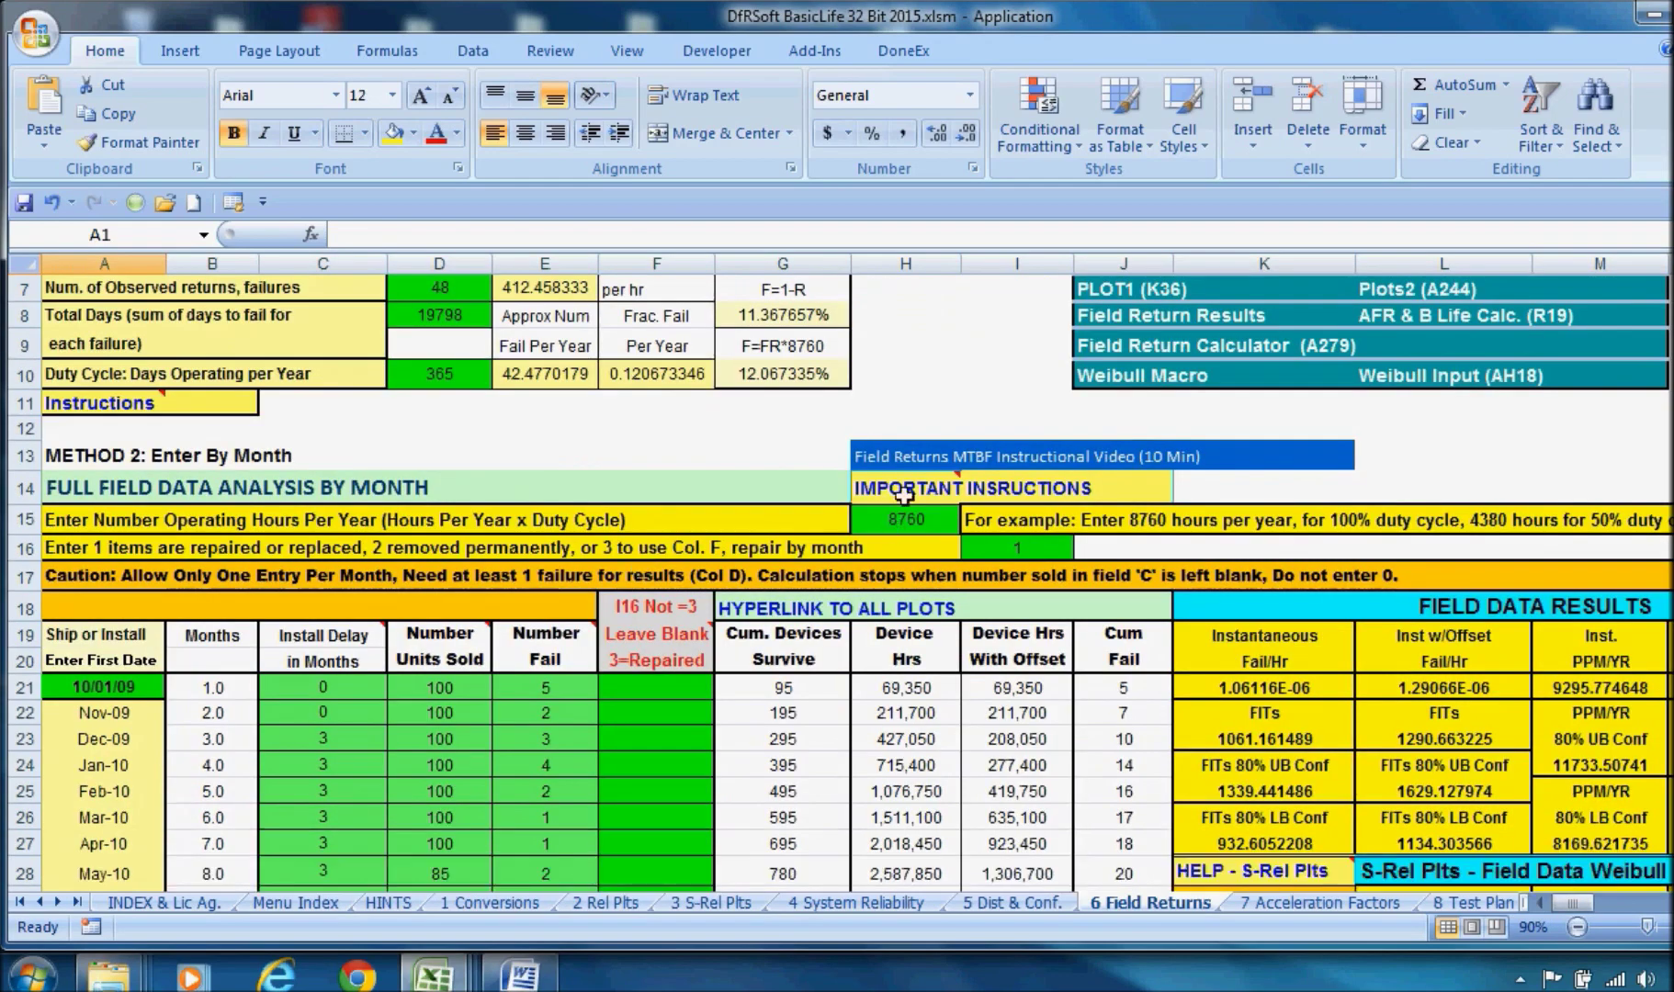
scroll(1325, 771, "down", 2)
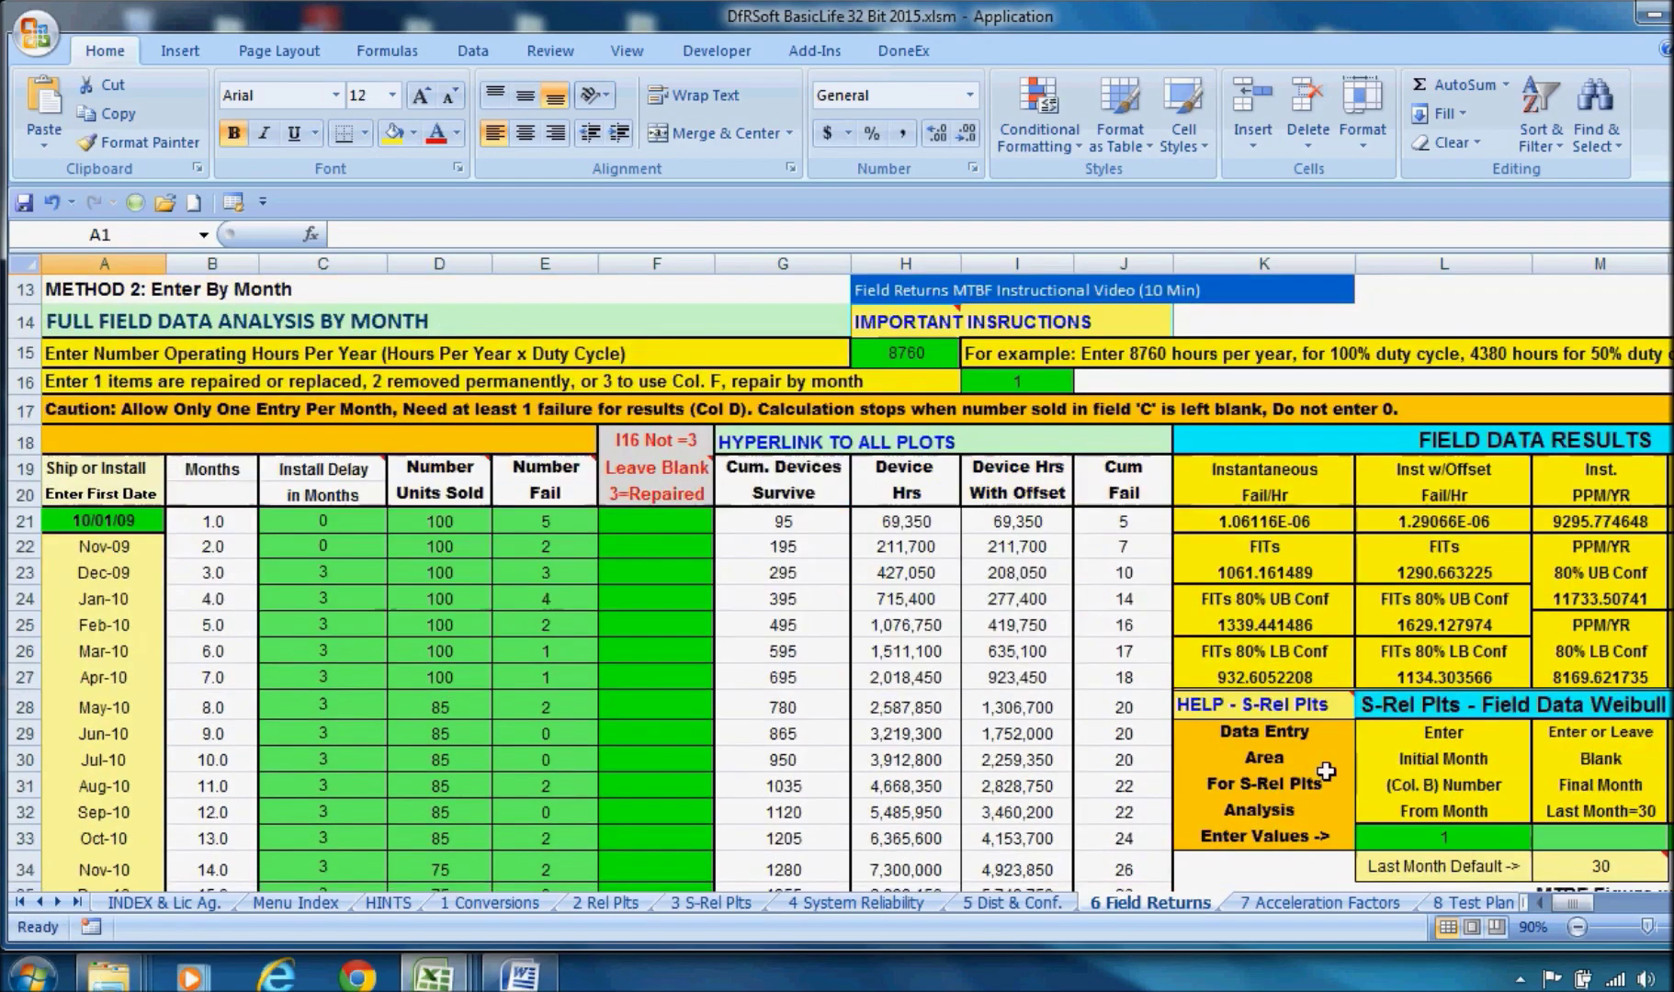
Zoom to 90% and review the Field Data Results with MTBF, FIT and failure rates
left_click_drag(1594, 897, 1584, 901)
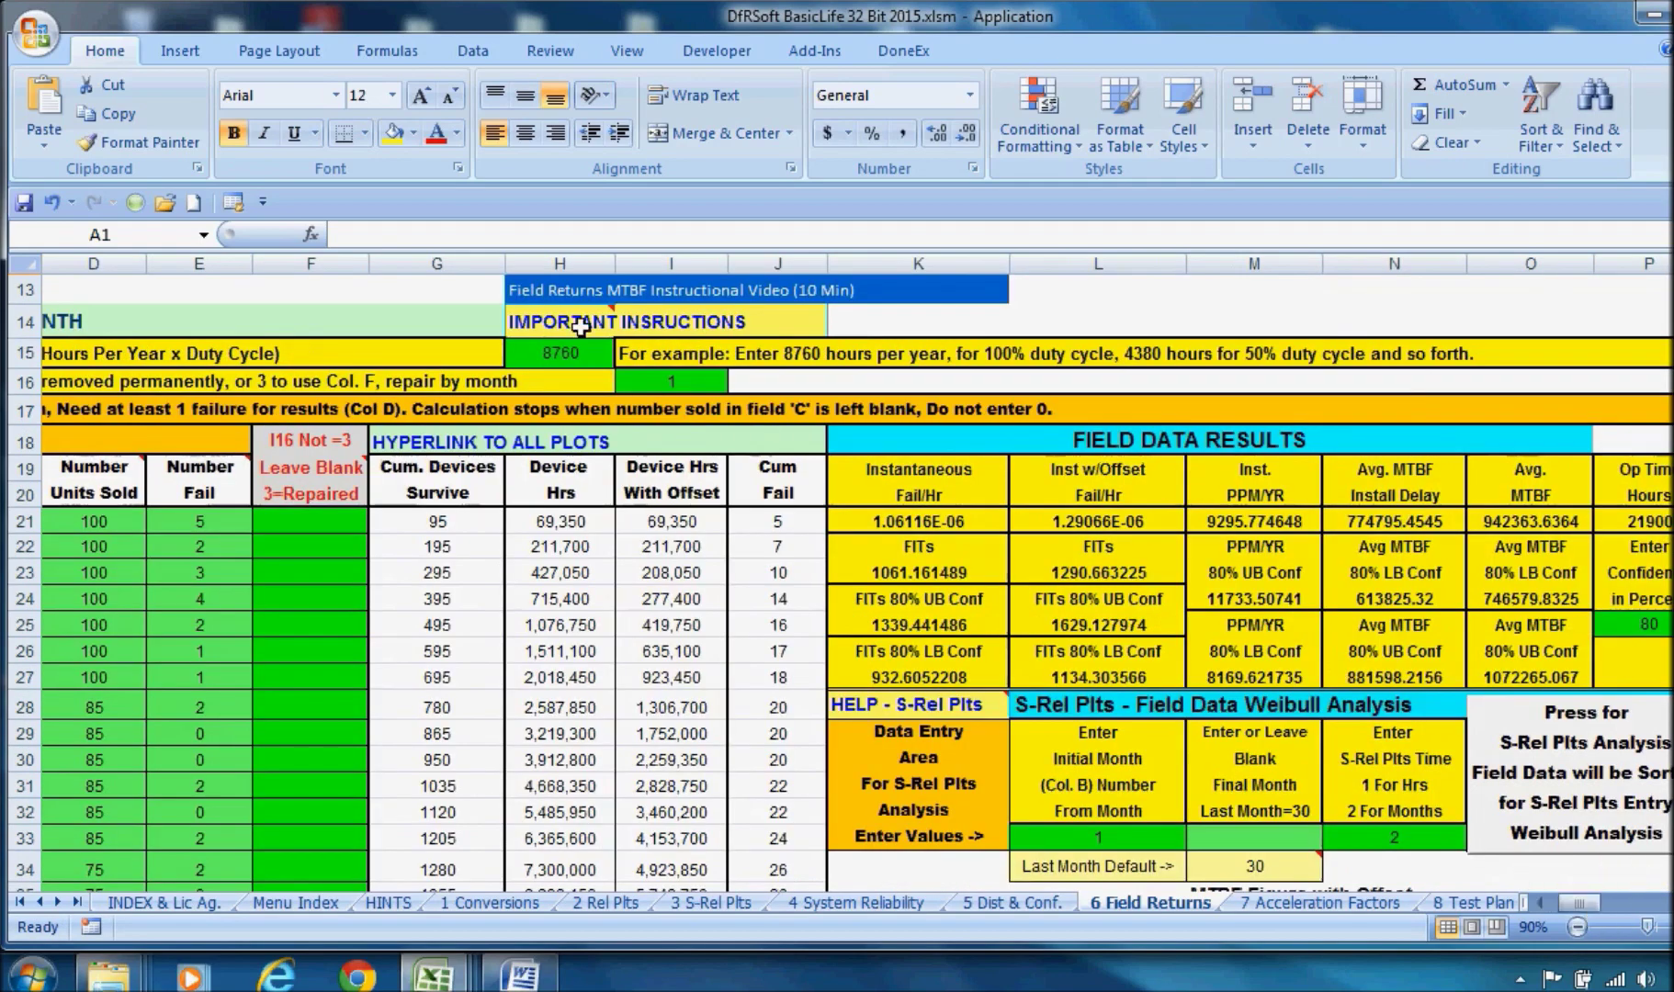
mouse_move(579, 326)
left_click_drag(1575, 901, 1563, 902)
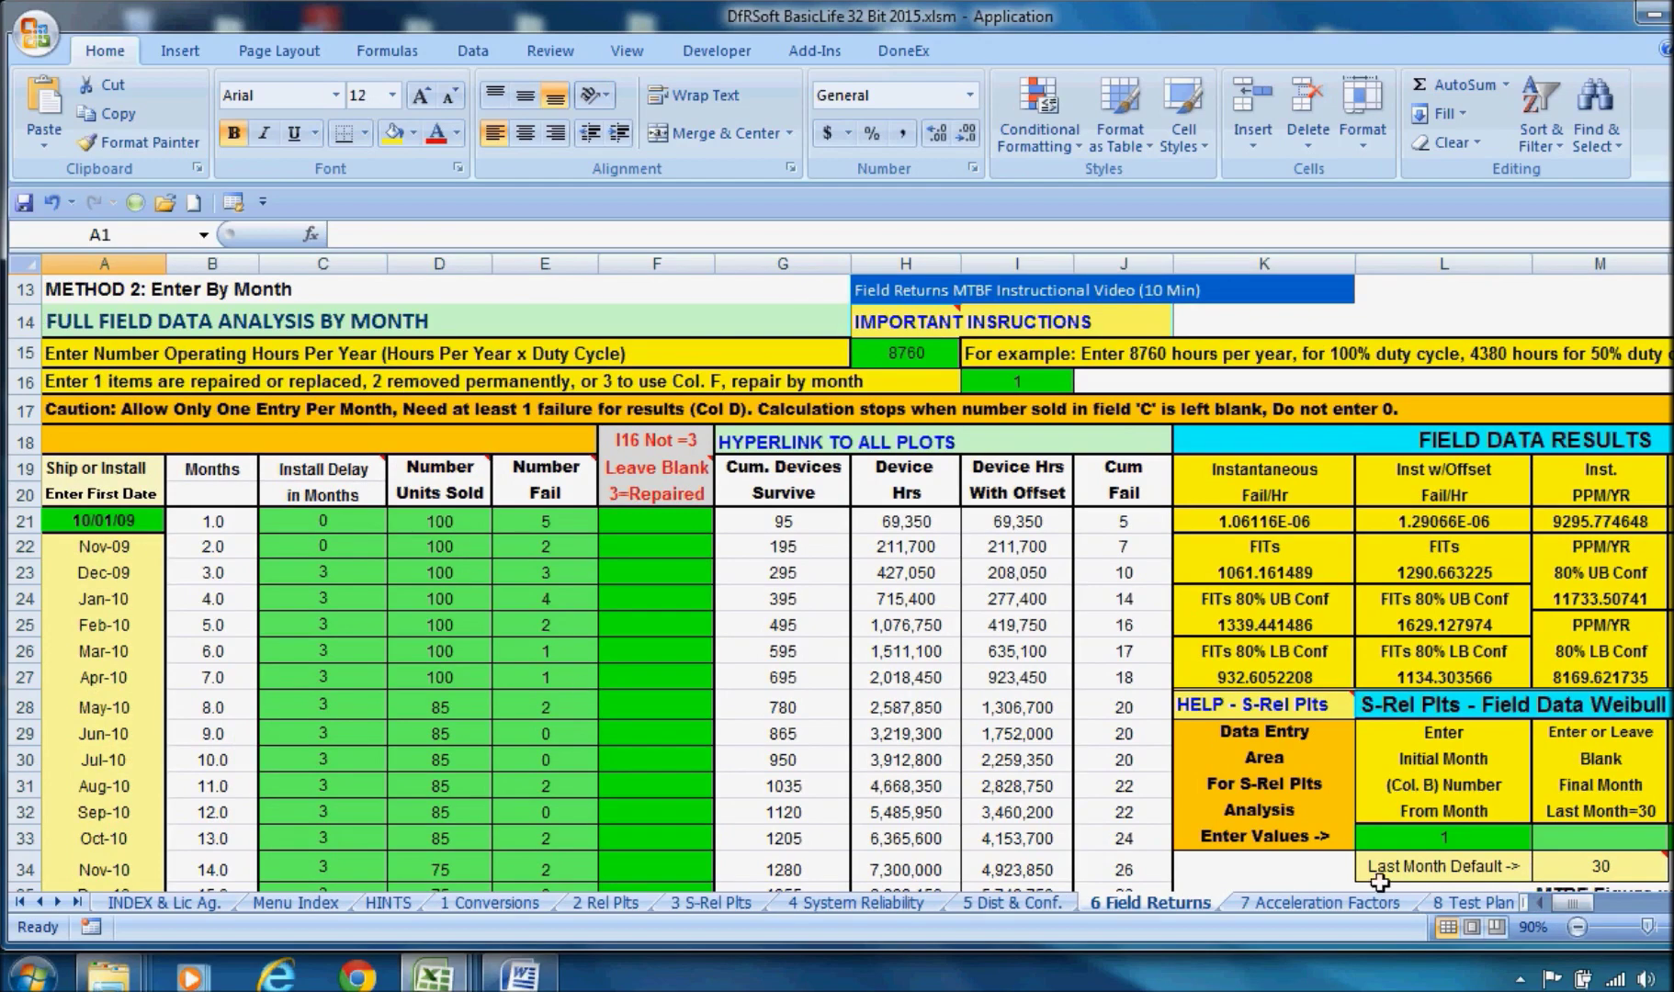
mouse_move(1564, 900)
left_mouse_down()
mouse_move(1580, 897)
mouse_move(1558, 902)
left_mouse_up()
scroll(442, 512, "down", 5)
scroll(442, 512, "down", 3)
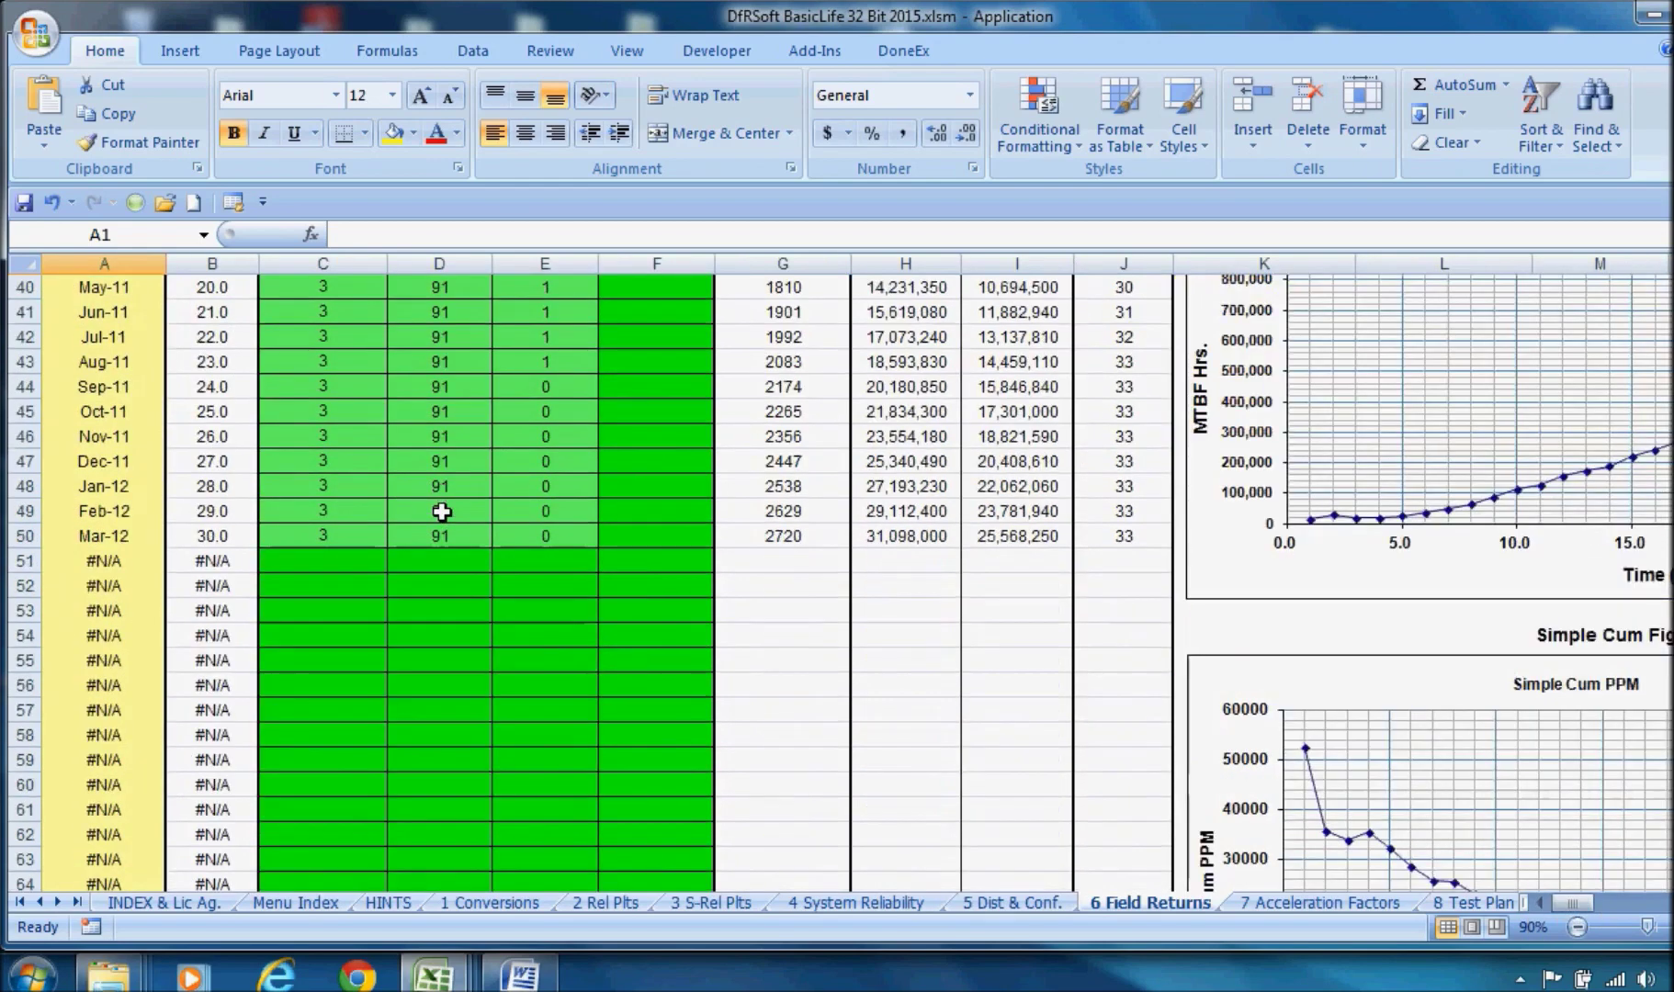
scroll(442, 512, "up", 8)
scroll(442, 512, "down", 9)
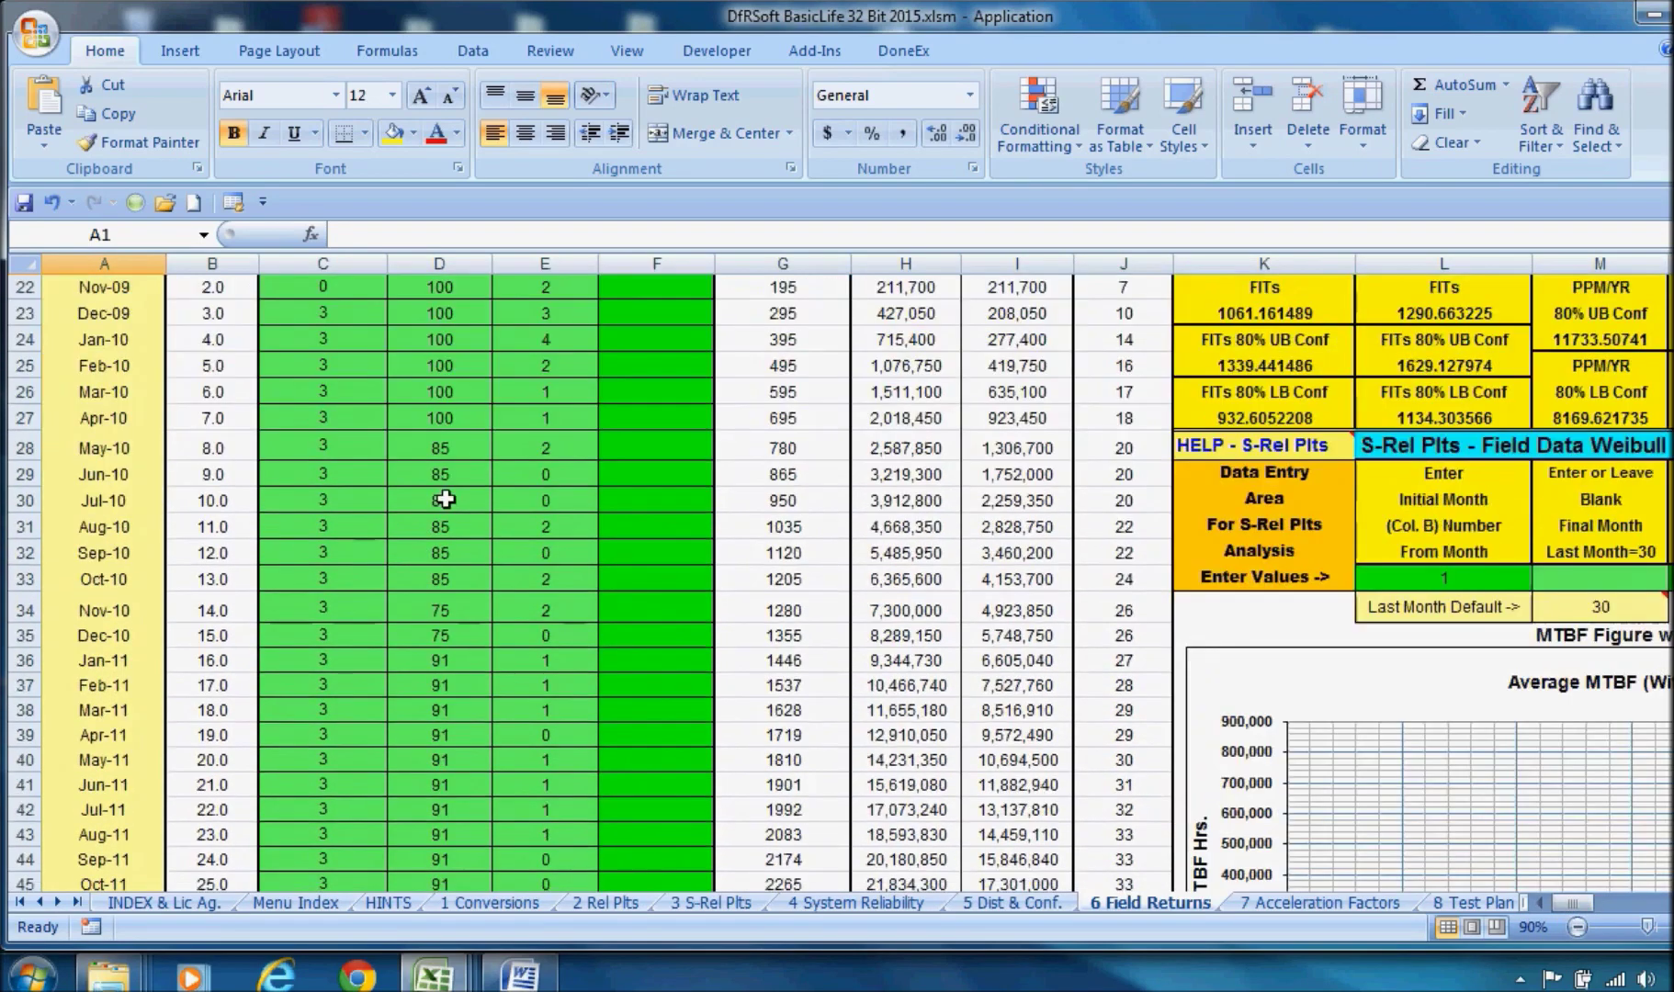
scroll(440, 548, "up", 9)
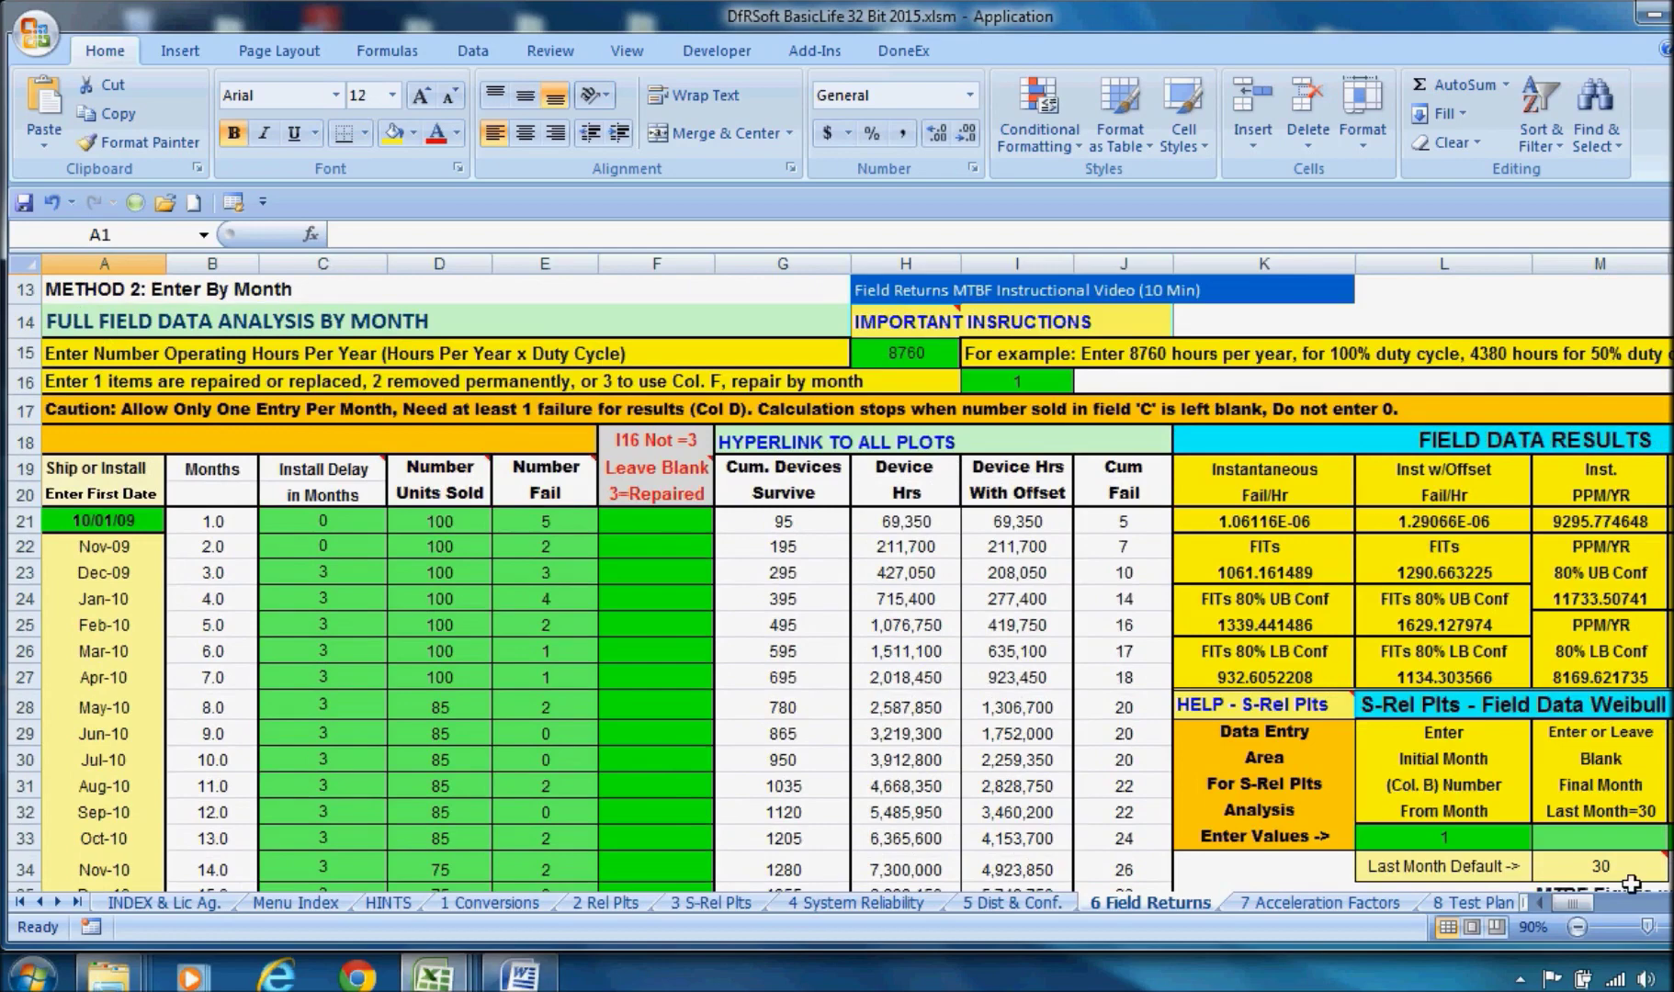
left_click_drag(1581, 899, 1597, 898)
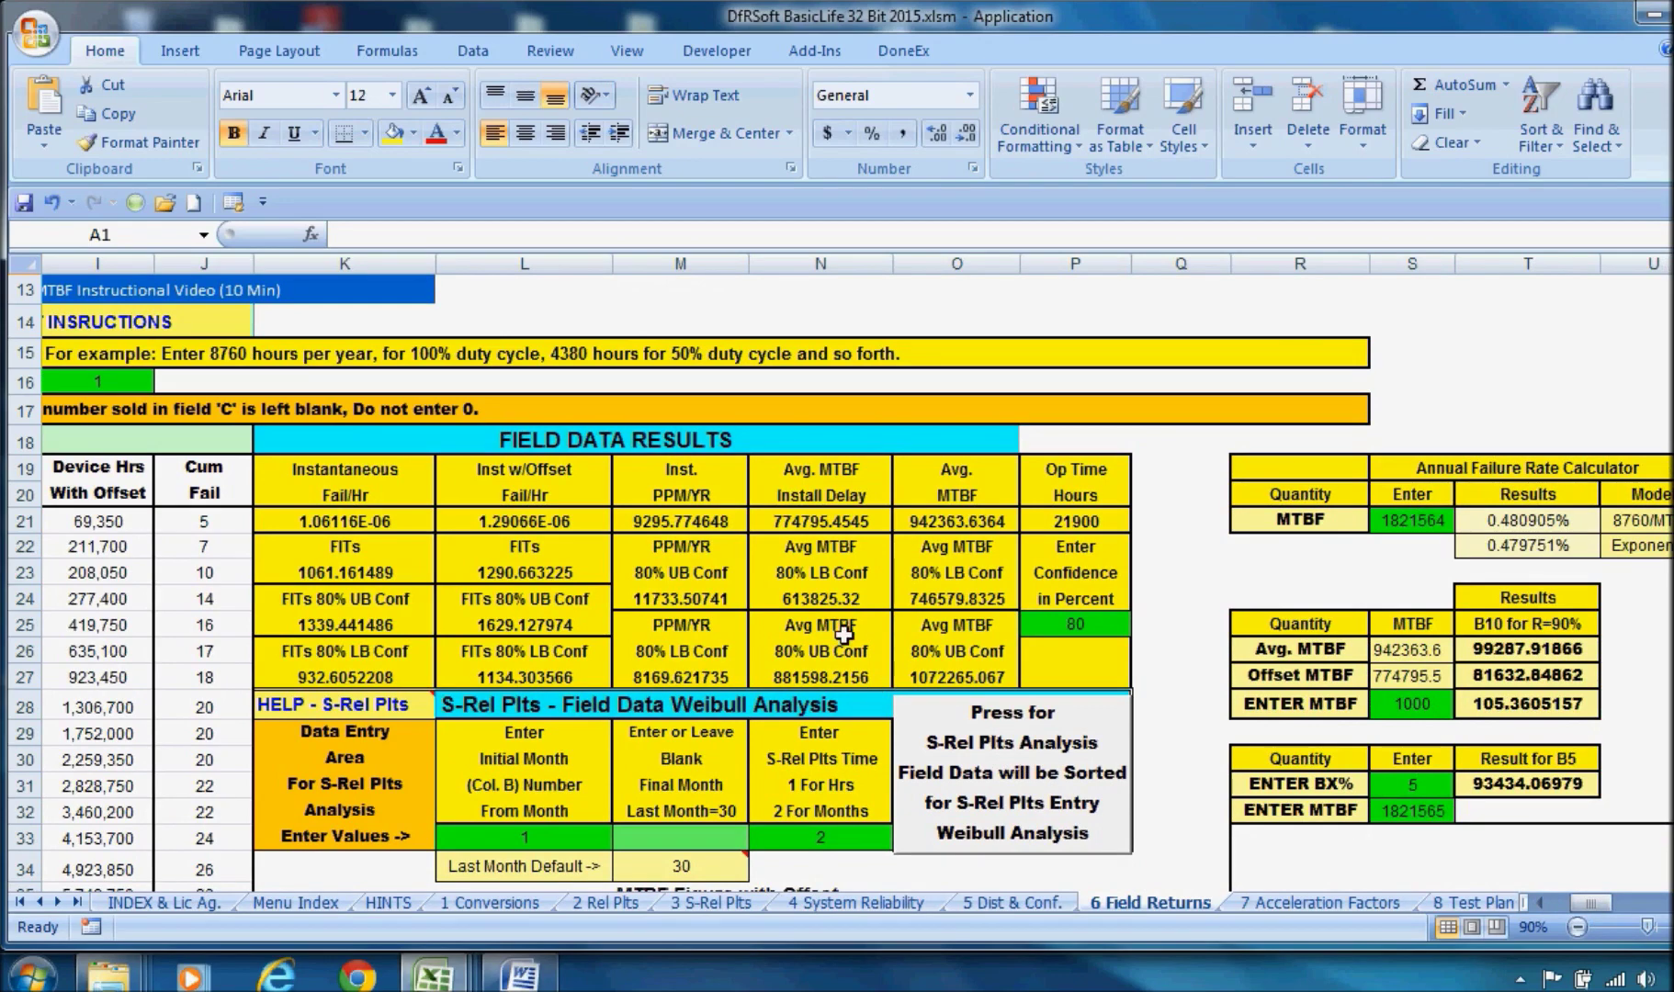
Sort the field data into 33 failures and 2720 suspensions, then view the 3 S-Rel Plts sheet
left_click(976, 734)
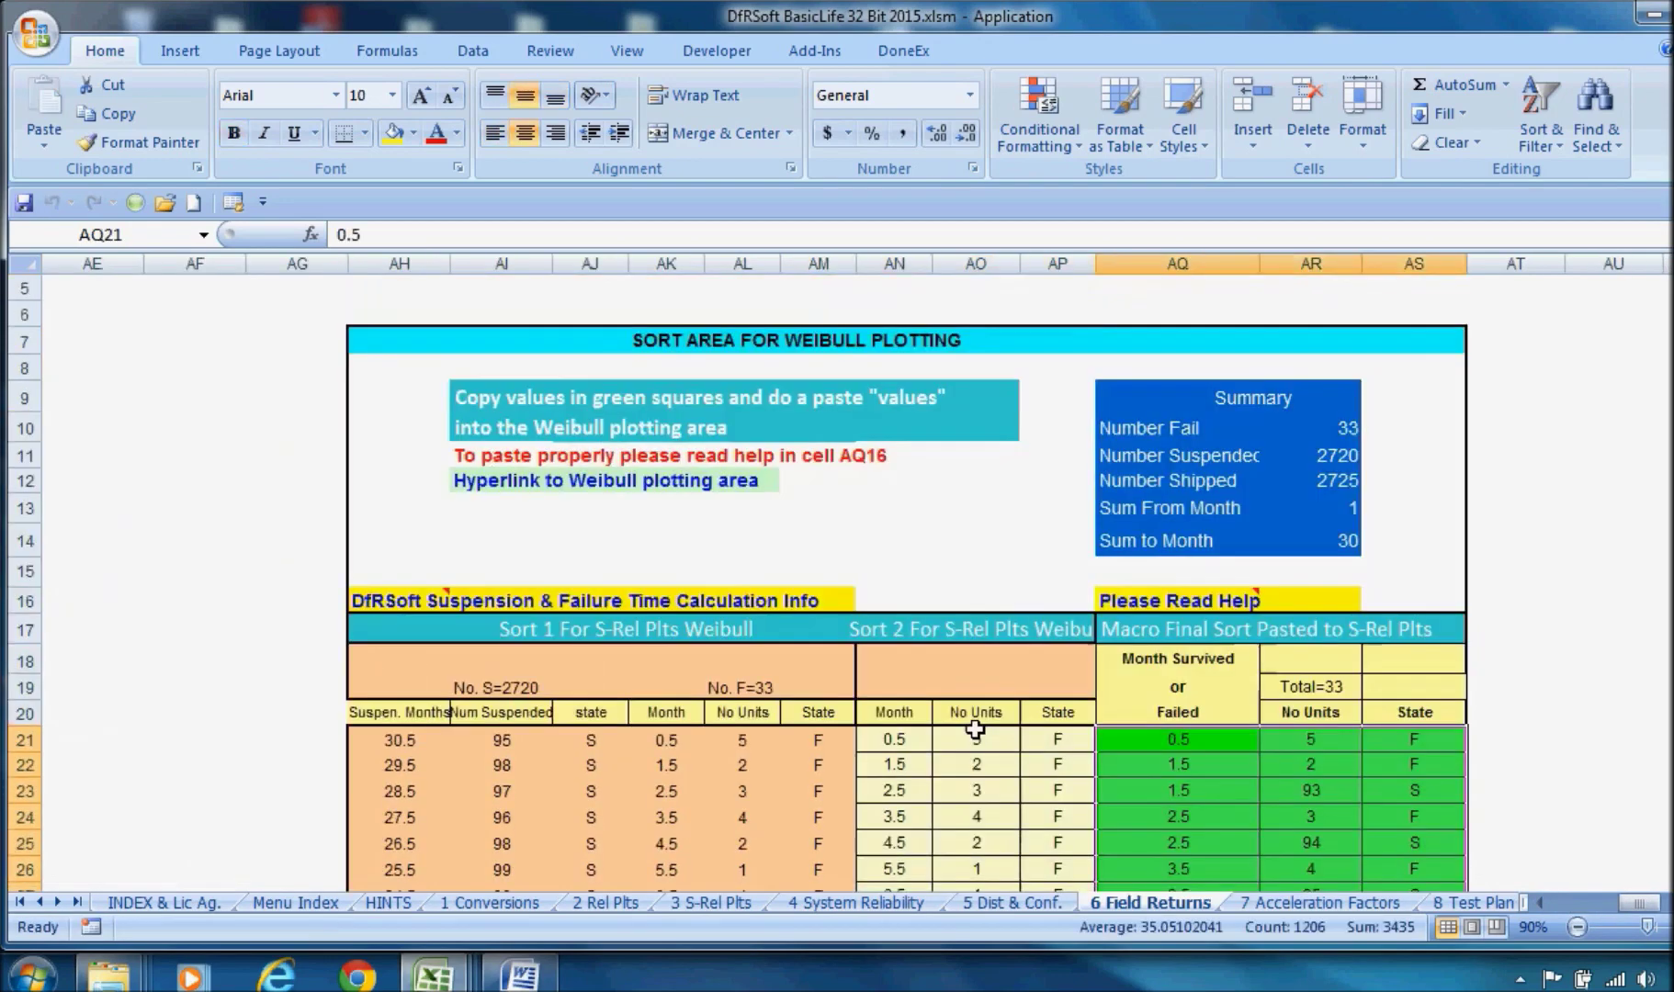
scroll(975, 730, "down", 1)
left_click(1530, 597)
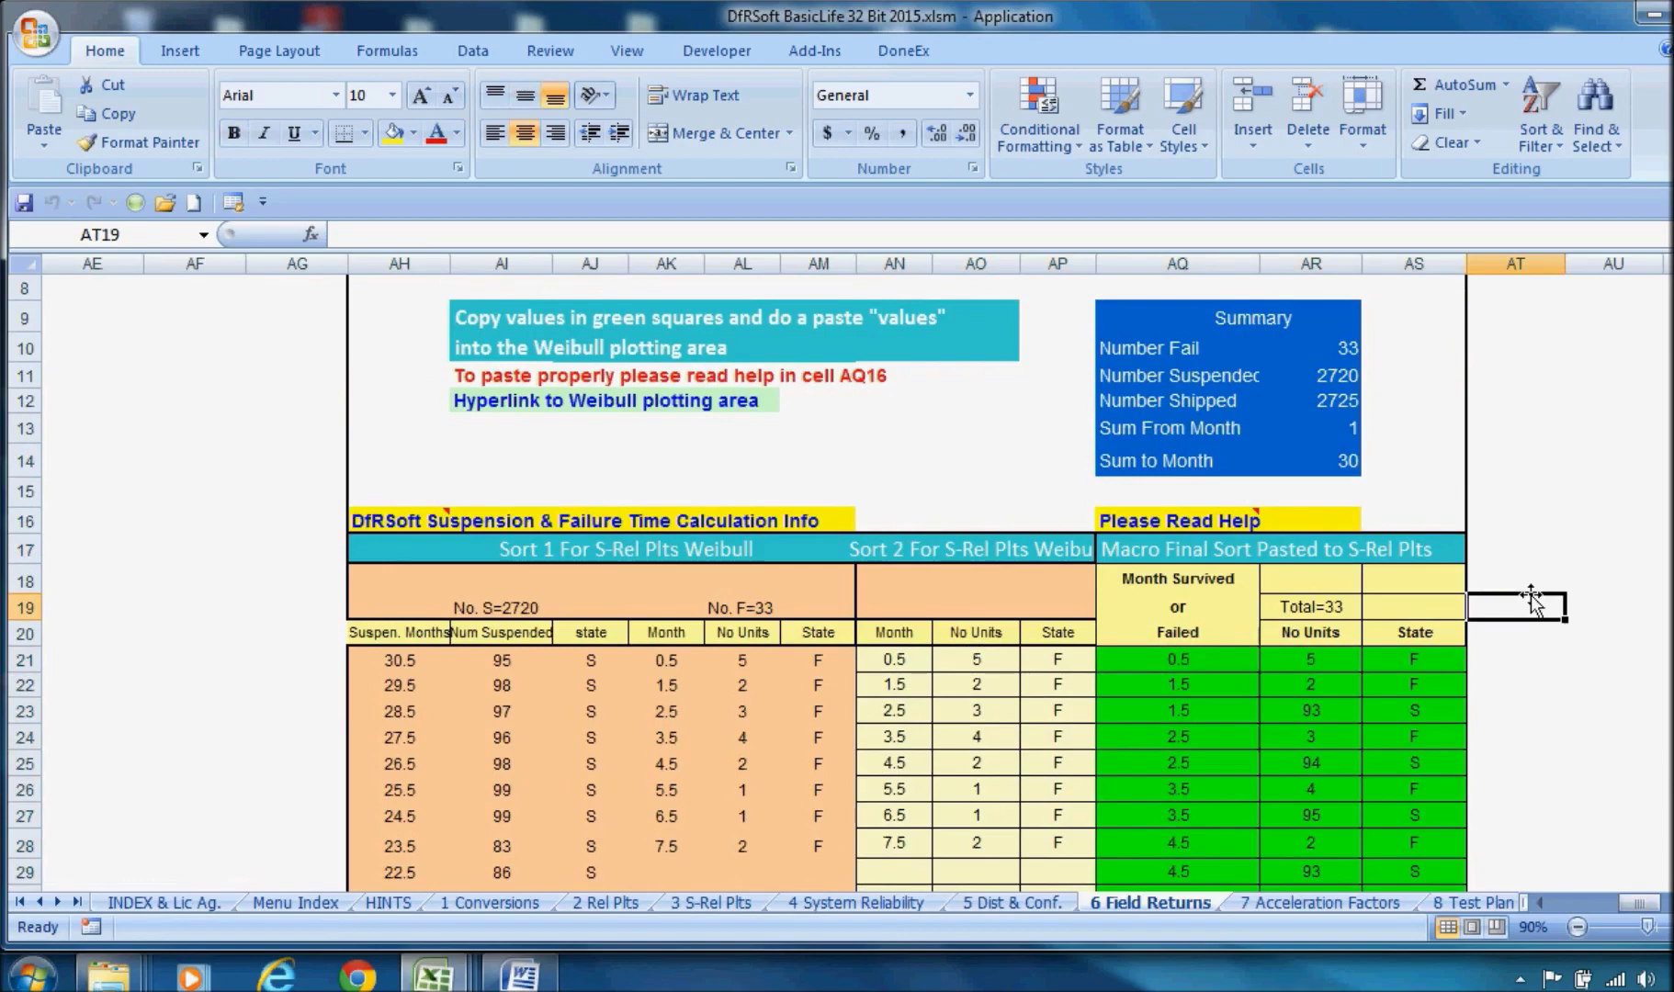
scroll(1532, 601, "down", 4)
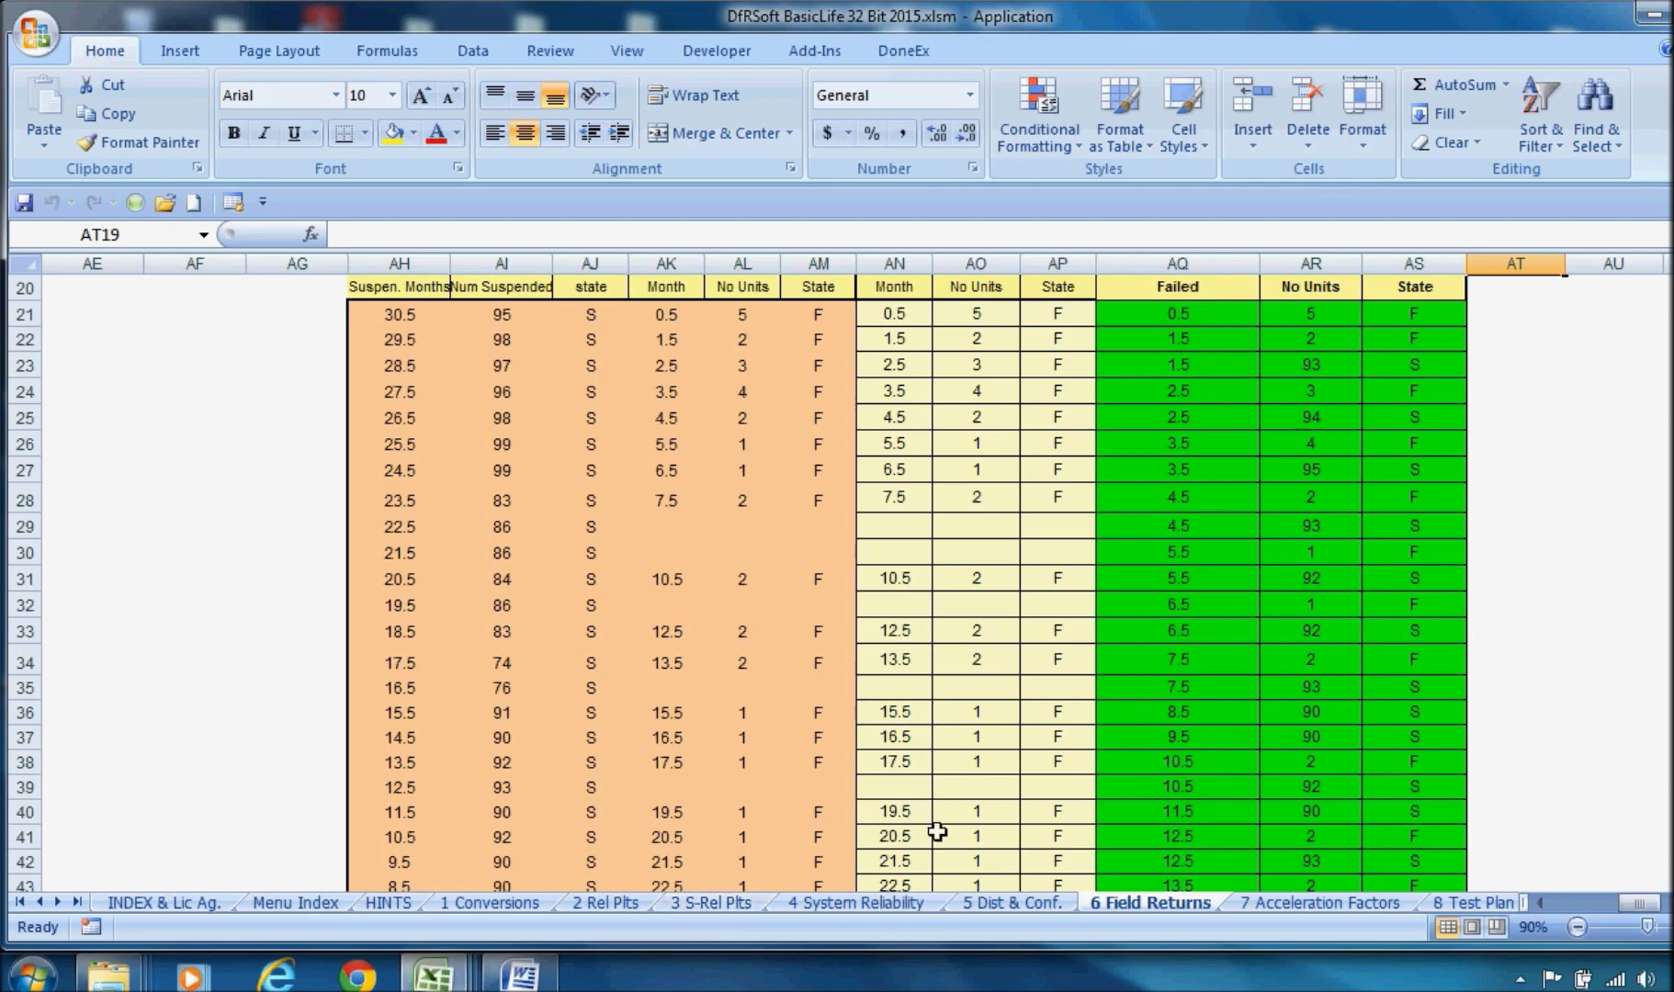
left_click_drag(1639, 903, 1582, 900)
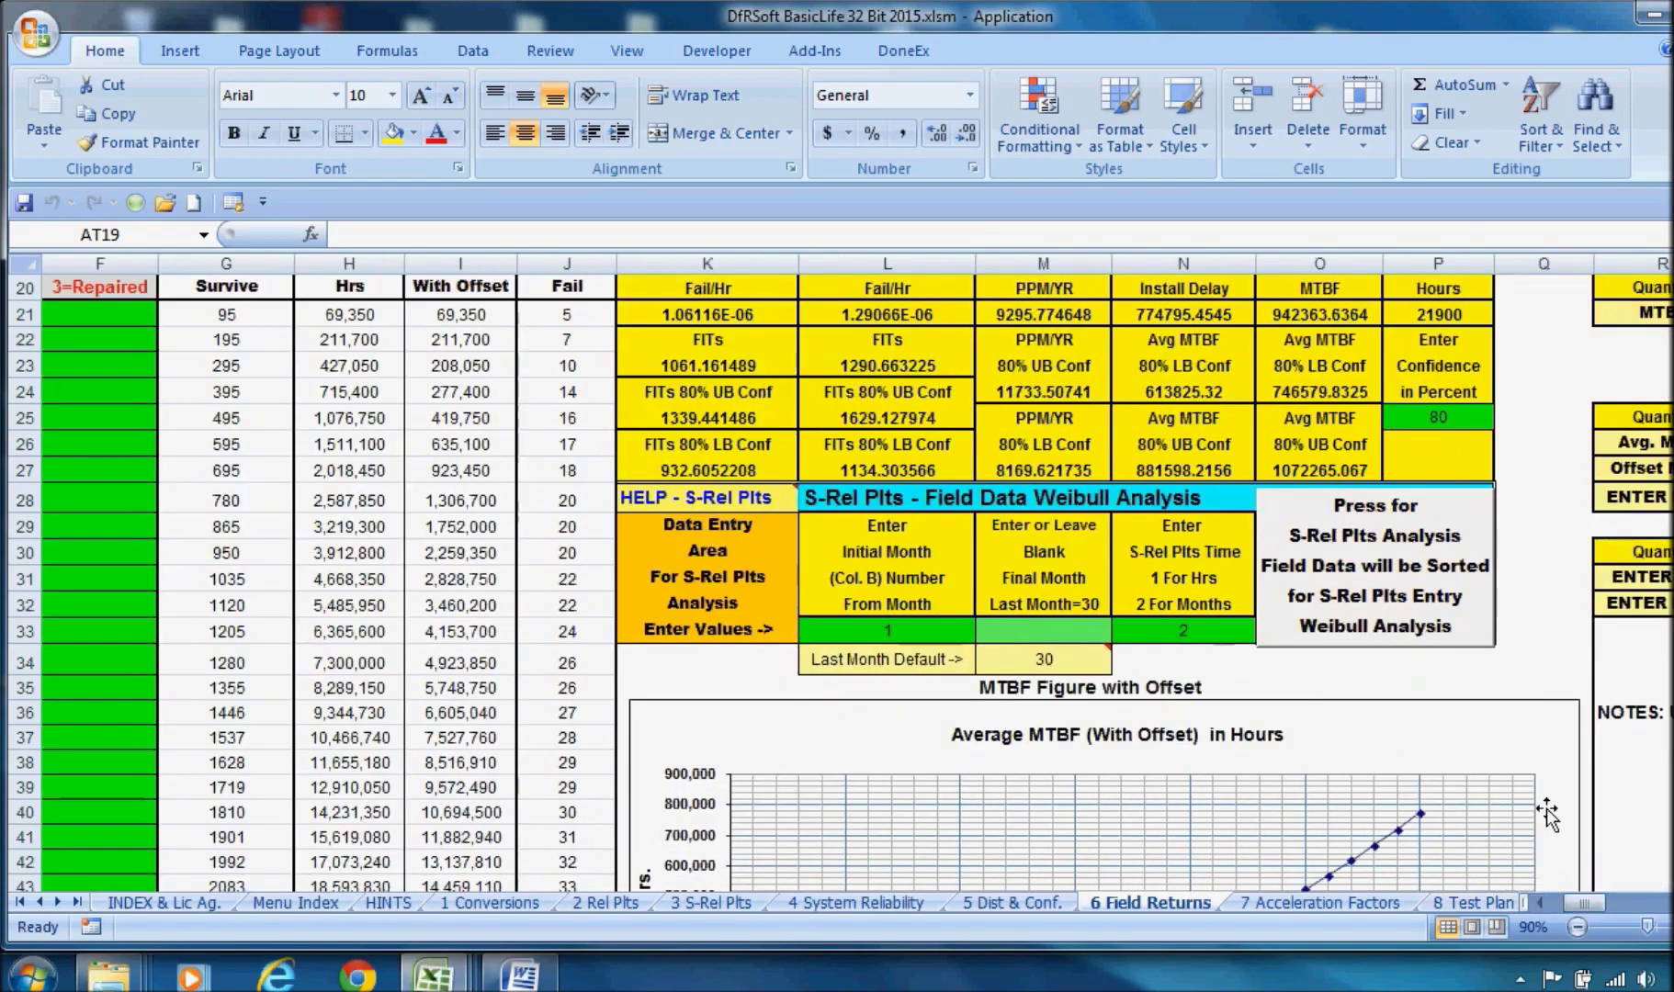
scroll(1547, 813, "up", 3)
scroll(1488, 827, "down", 1)
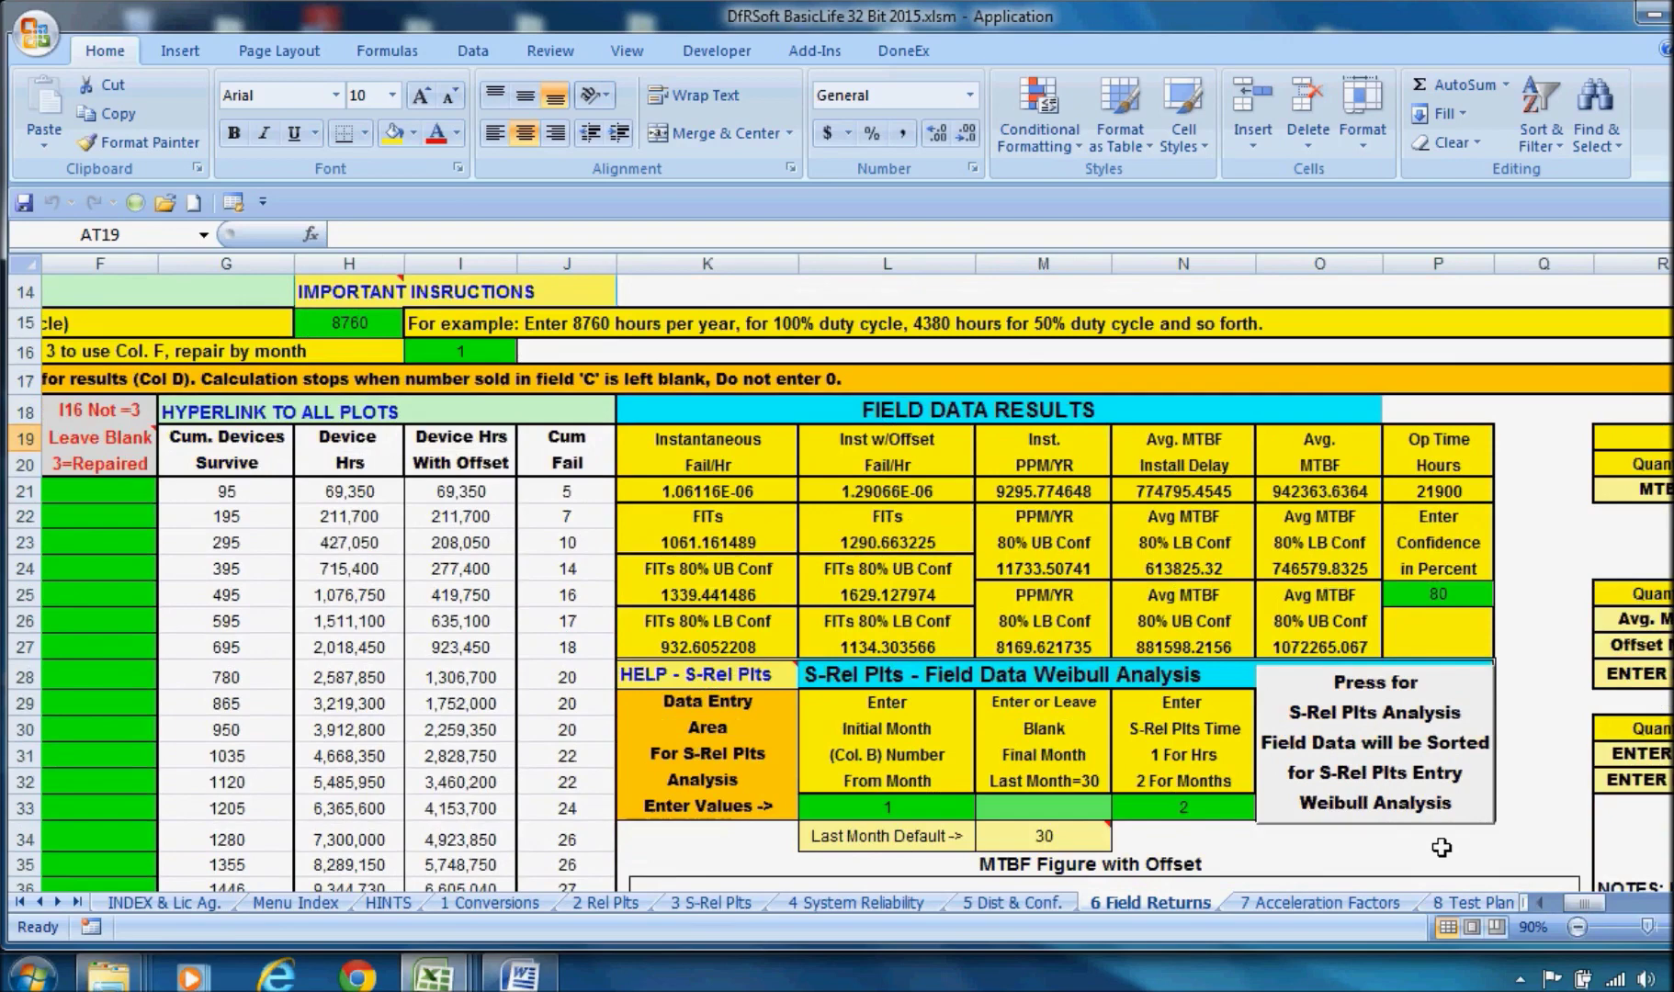
left_click(740, 903)
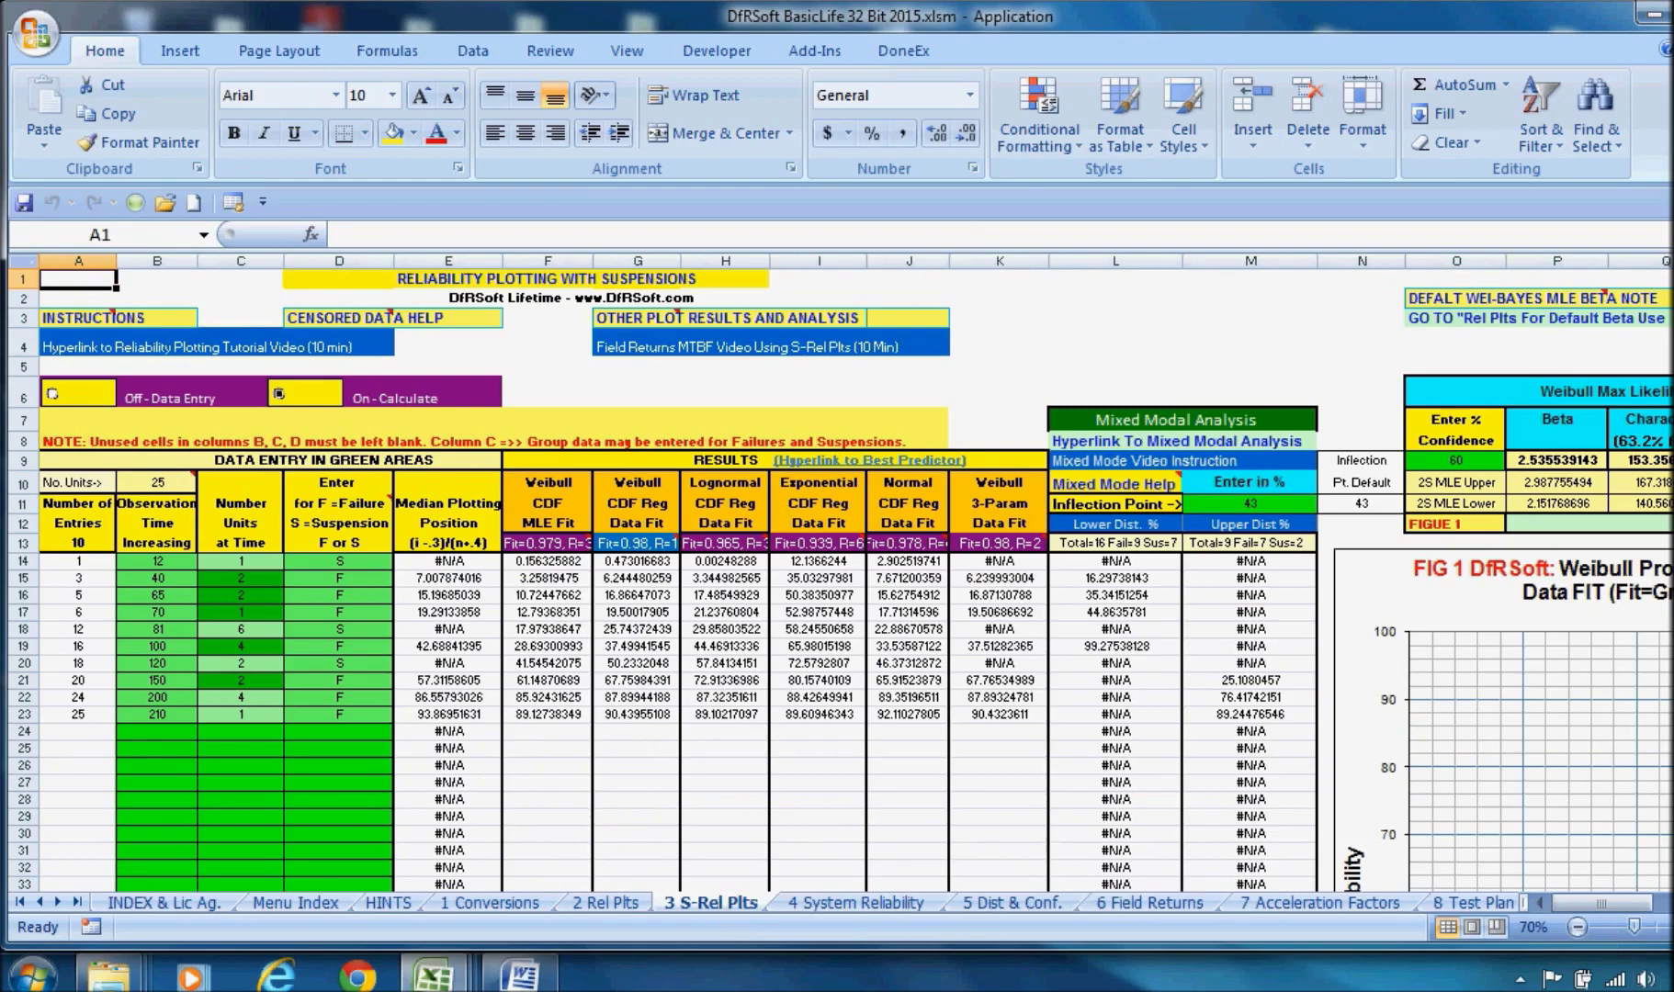
Zoom 3 S-Rel Plts to 90%, scroll through it, then switch to the 2 Rel Plts sheet
left_click(1633, 927)
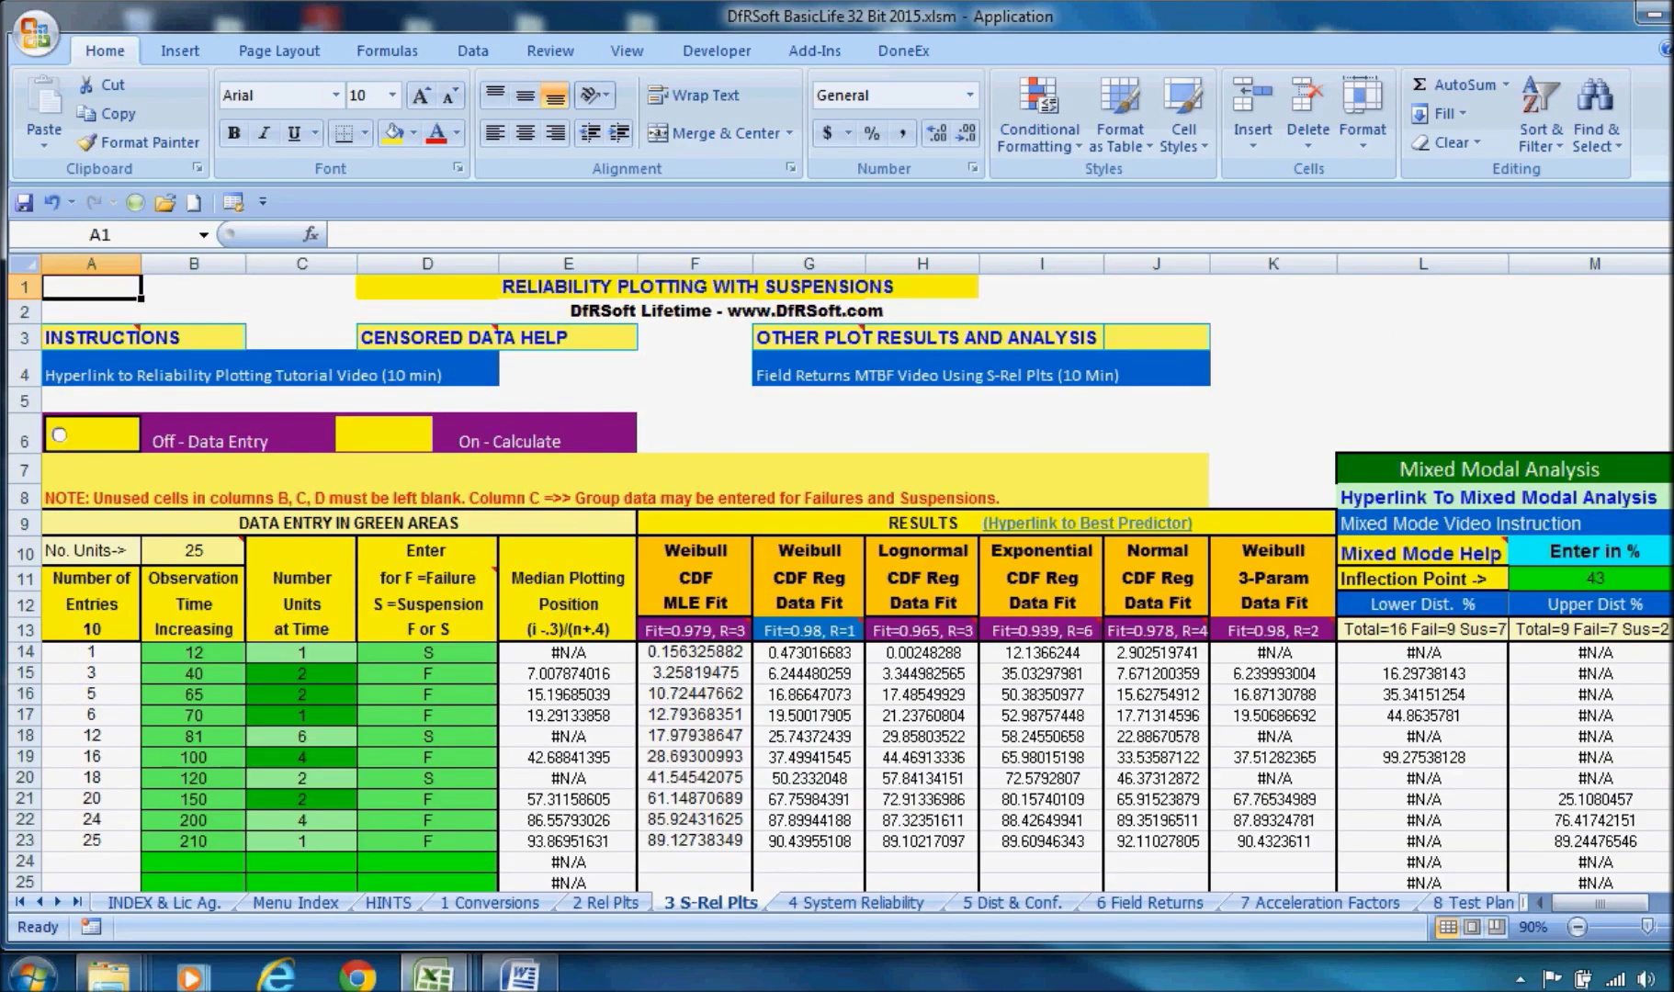
left_click(1572, 905)
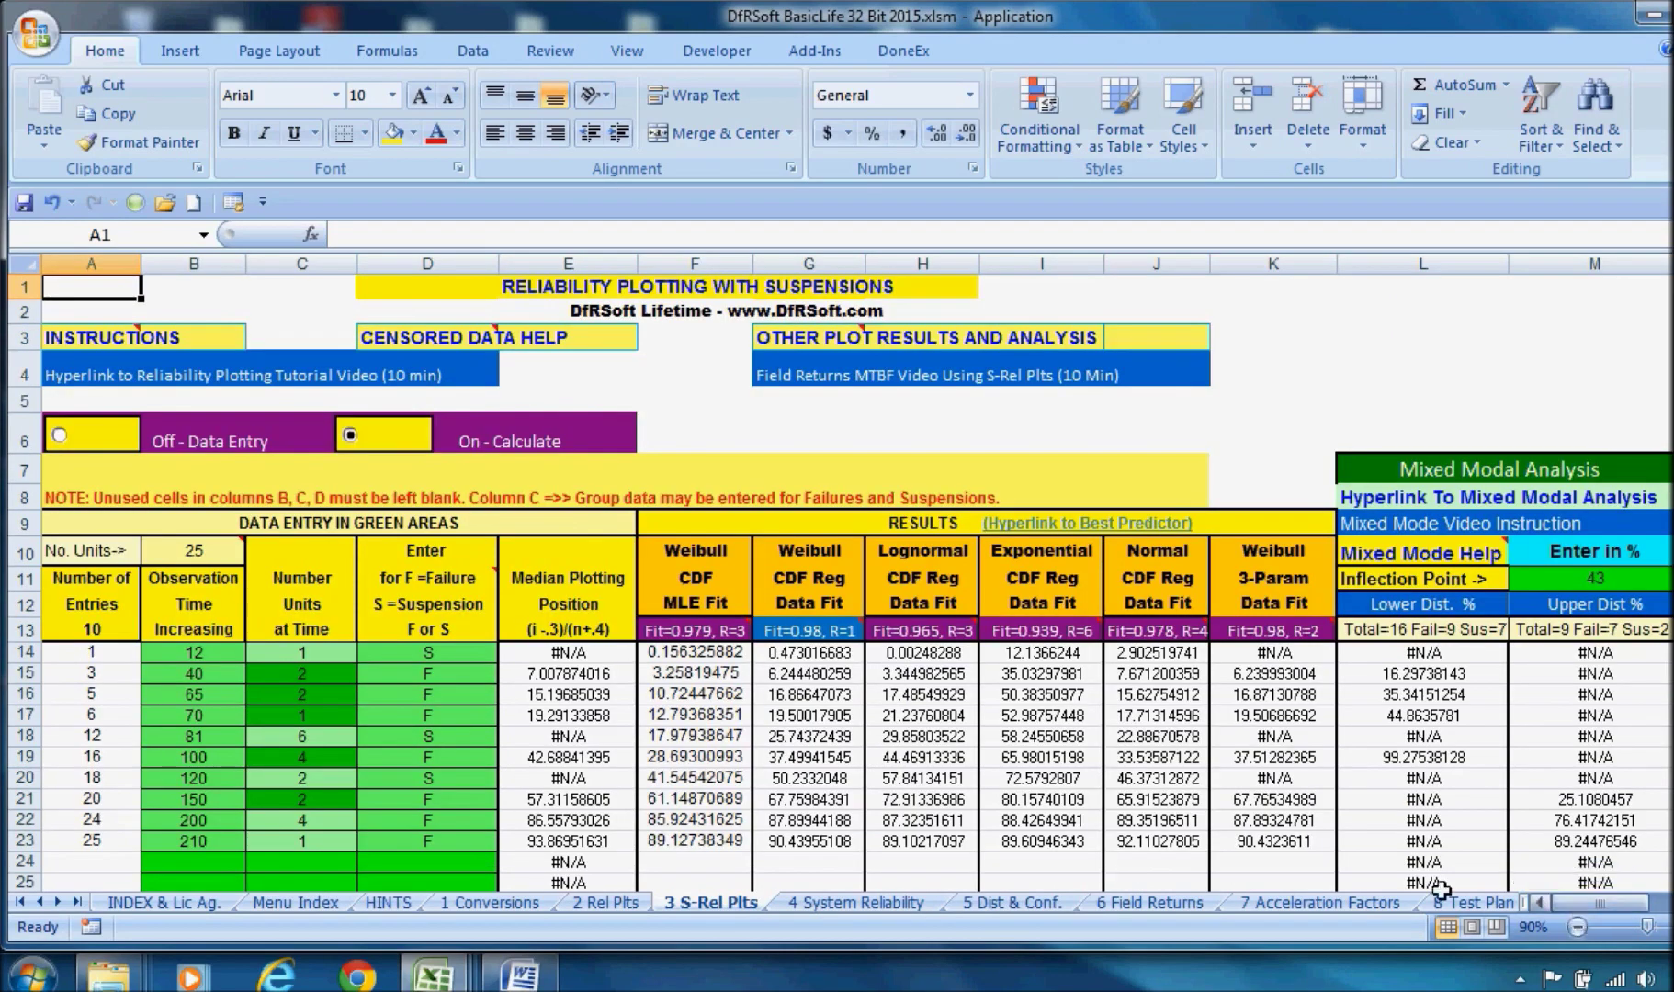
scroll(1225, 772, "down", 3)
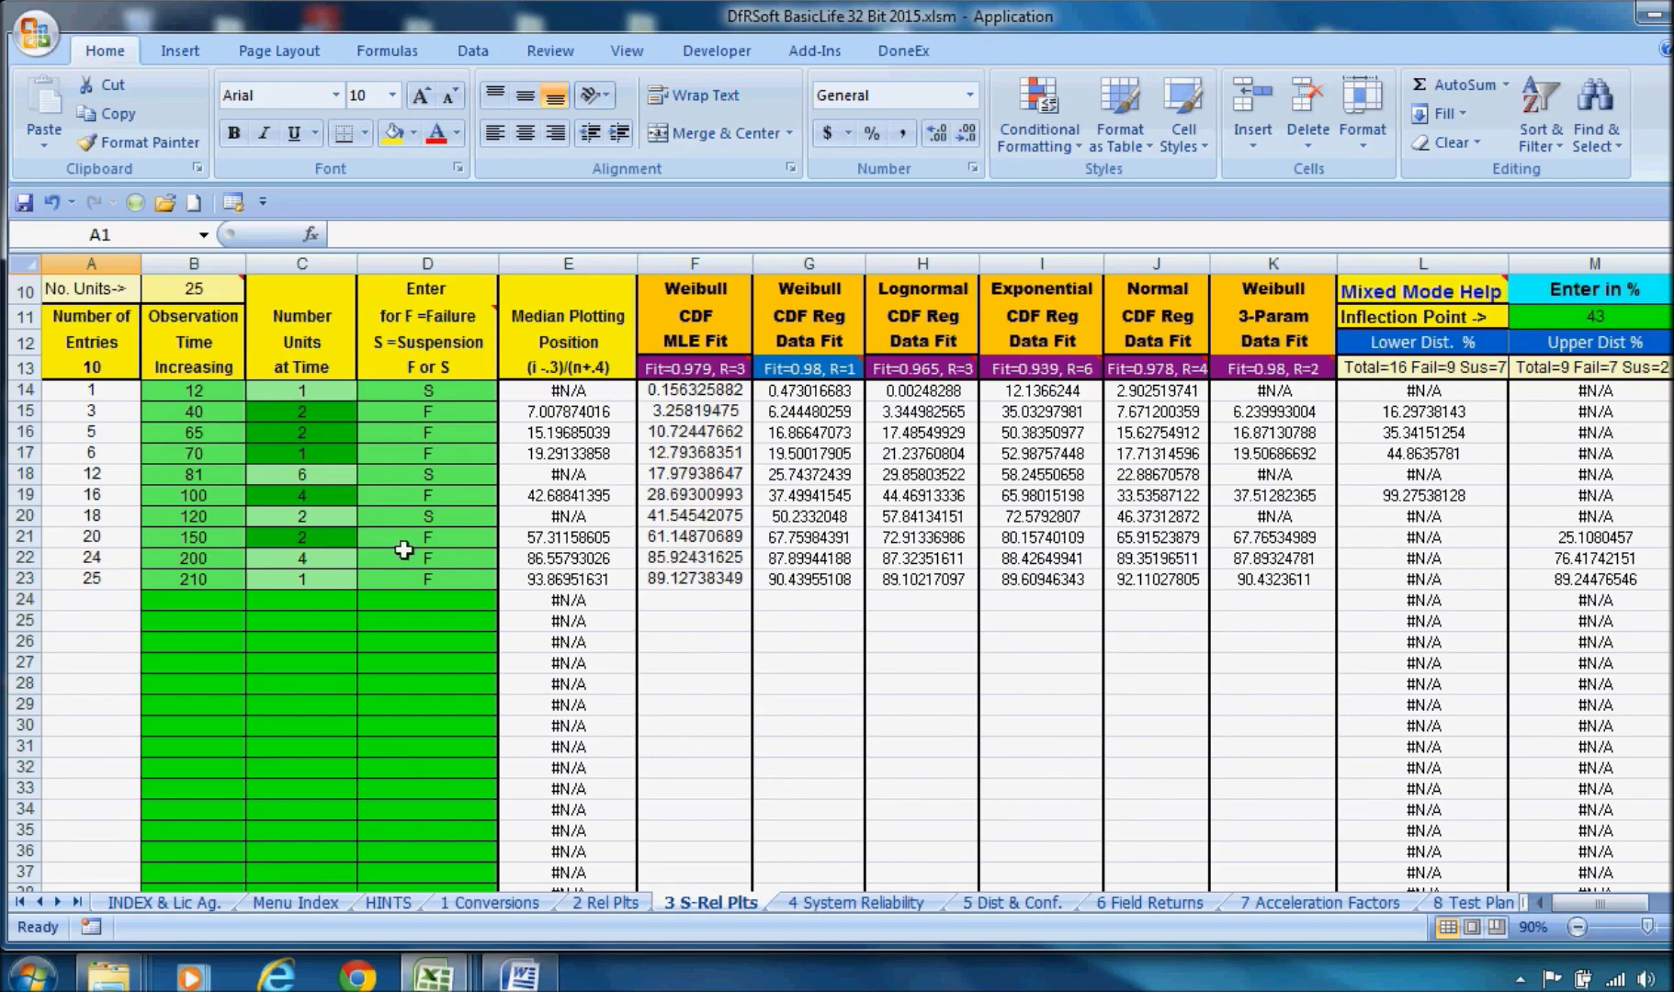
scroll(408, 537, "up", 2)
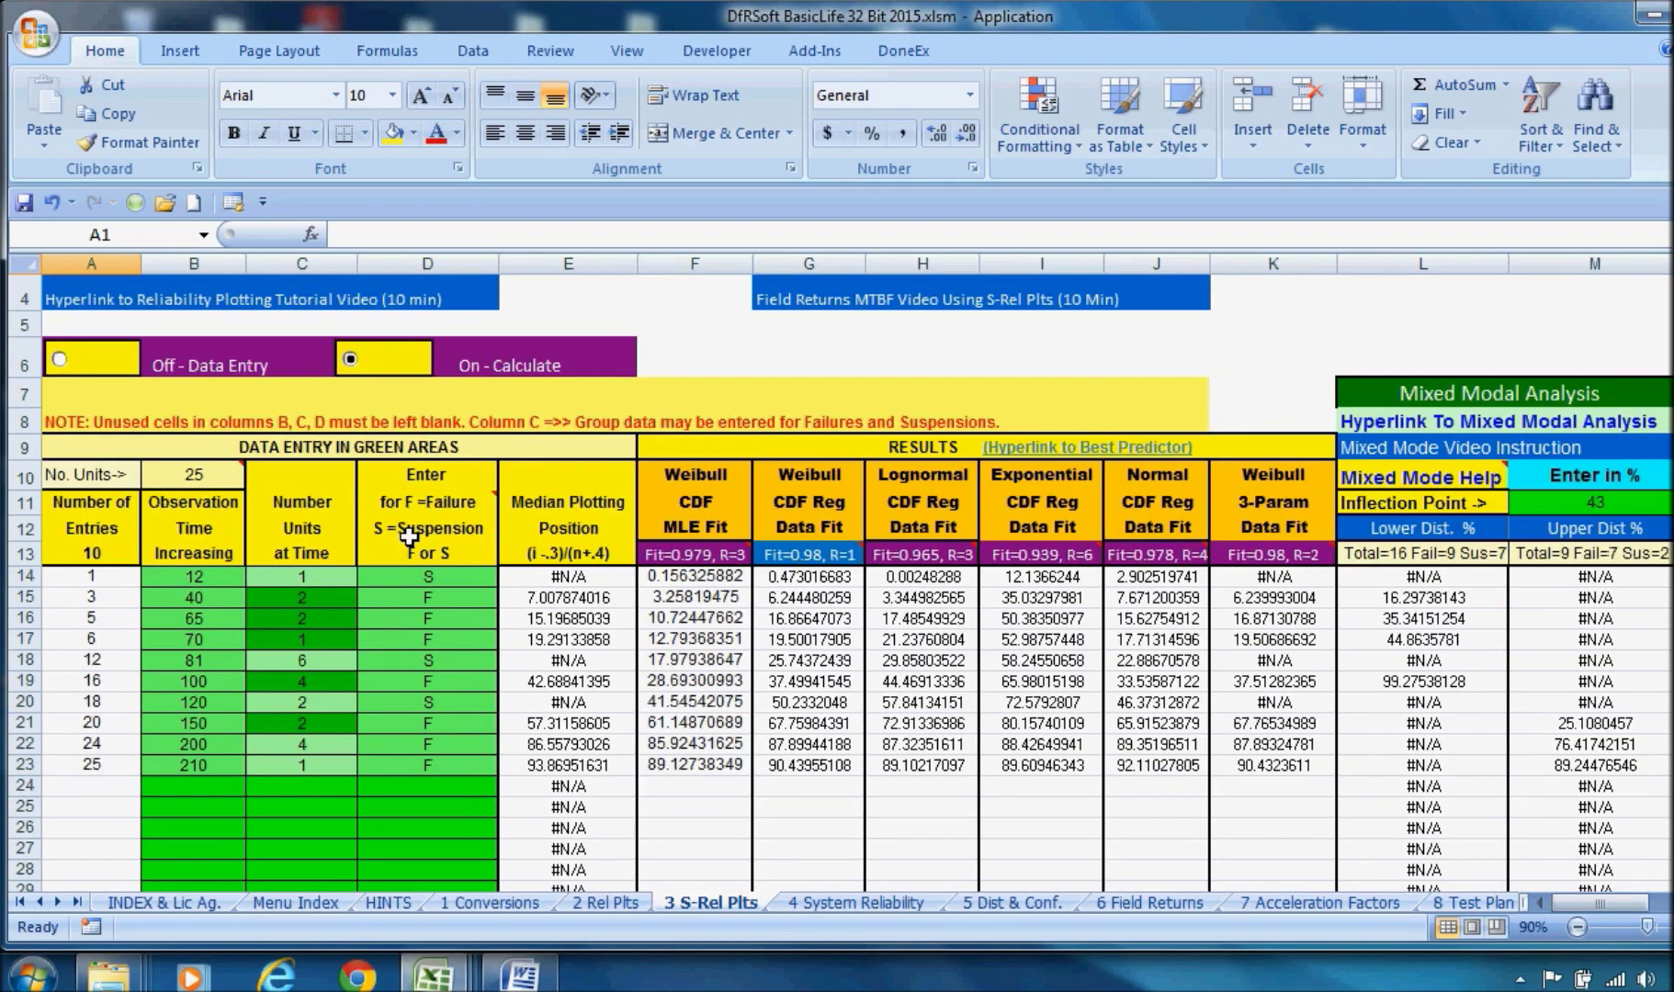
scroll(409, 537, "down", 1)
scroll(411, 534, "up", 1)
left_click(628, 904)
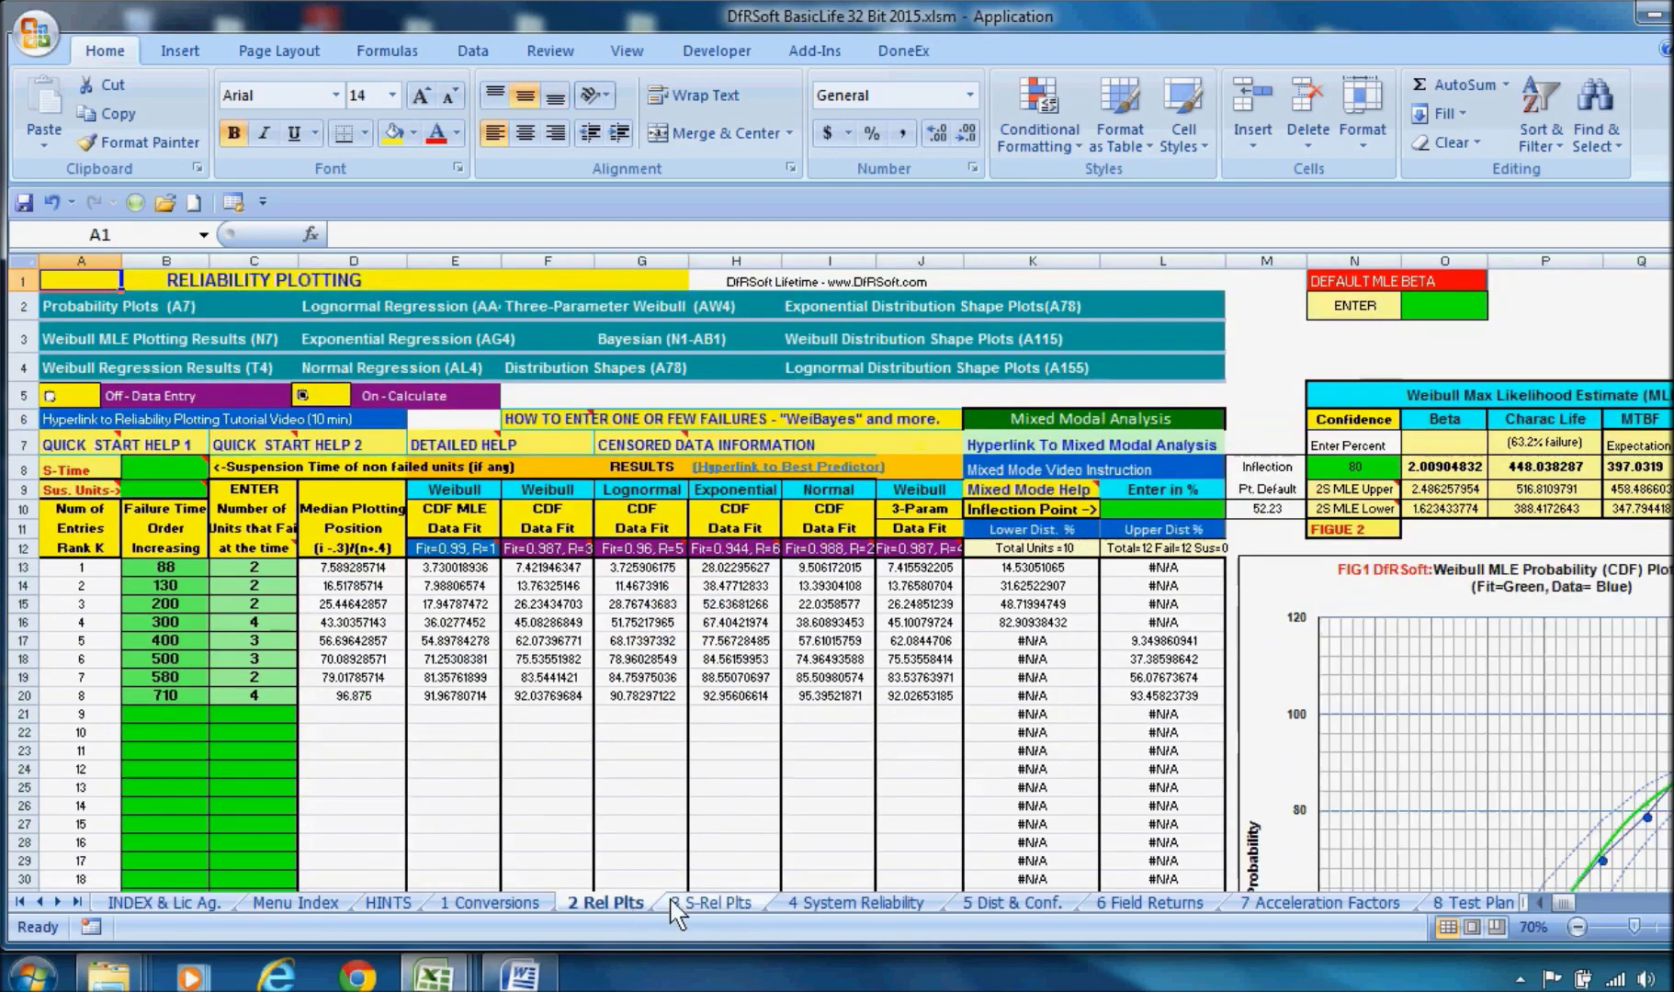
left_click(677, 905)
left_click(625, 904)
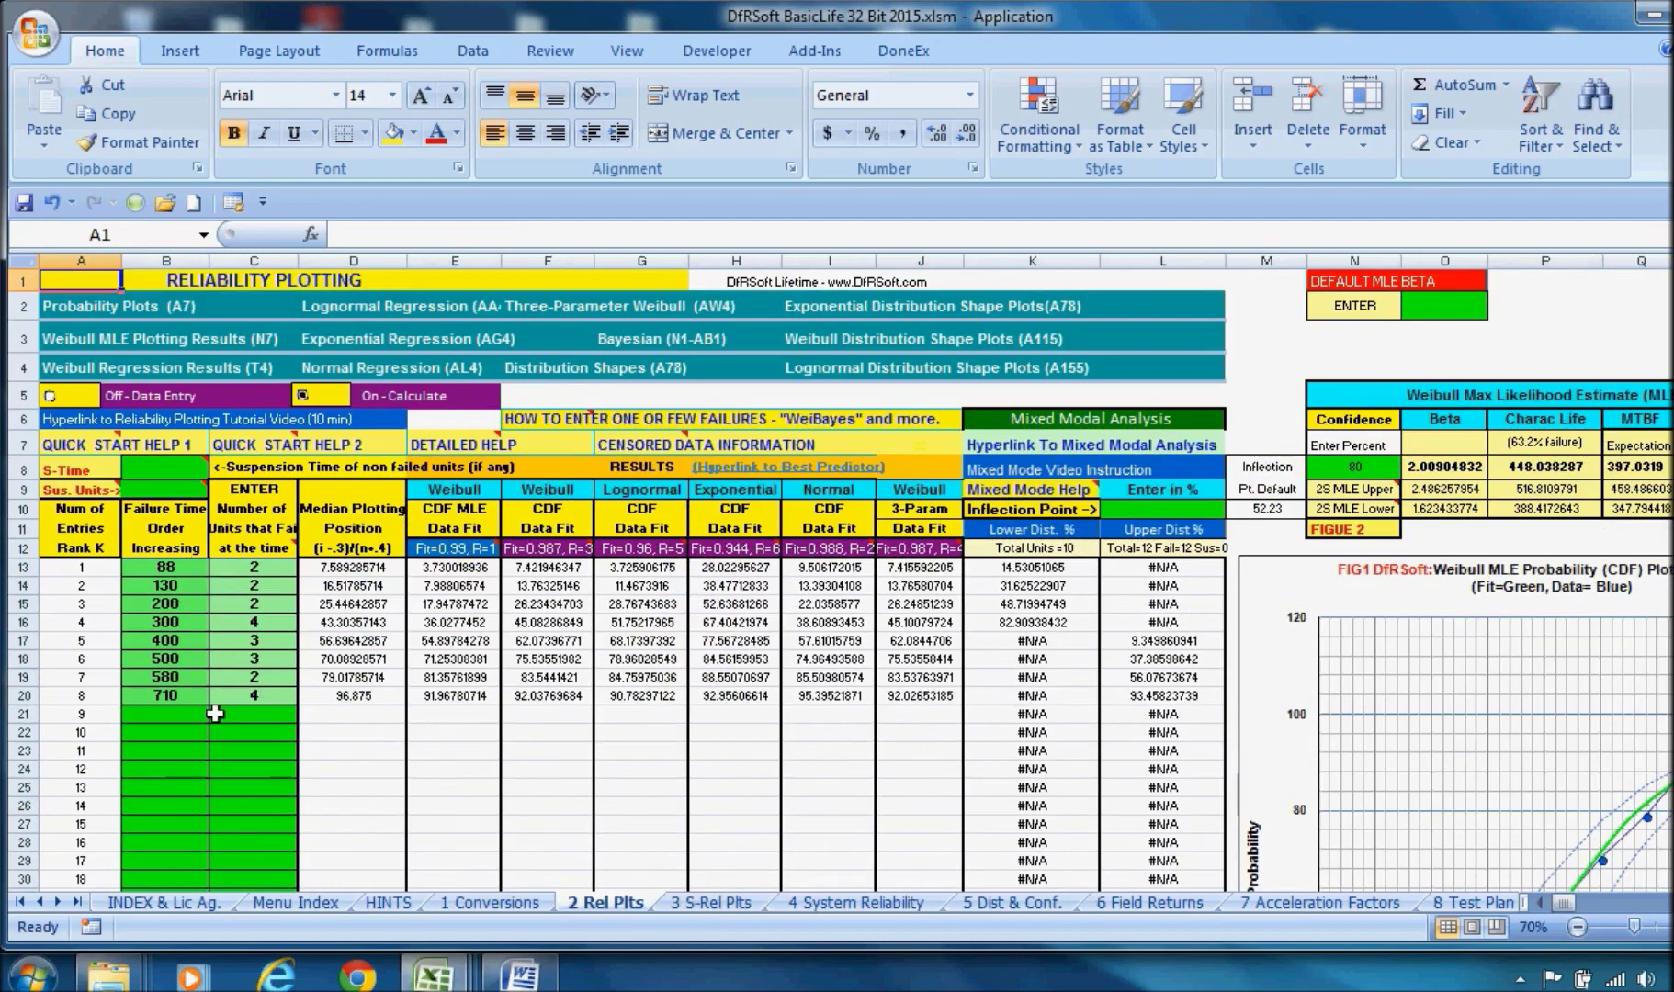
mouse_move(181, 491)
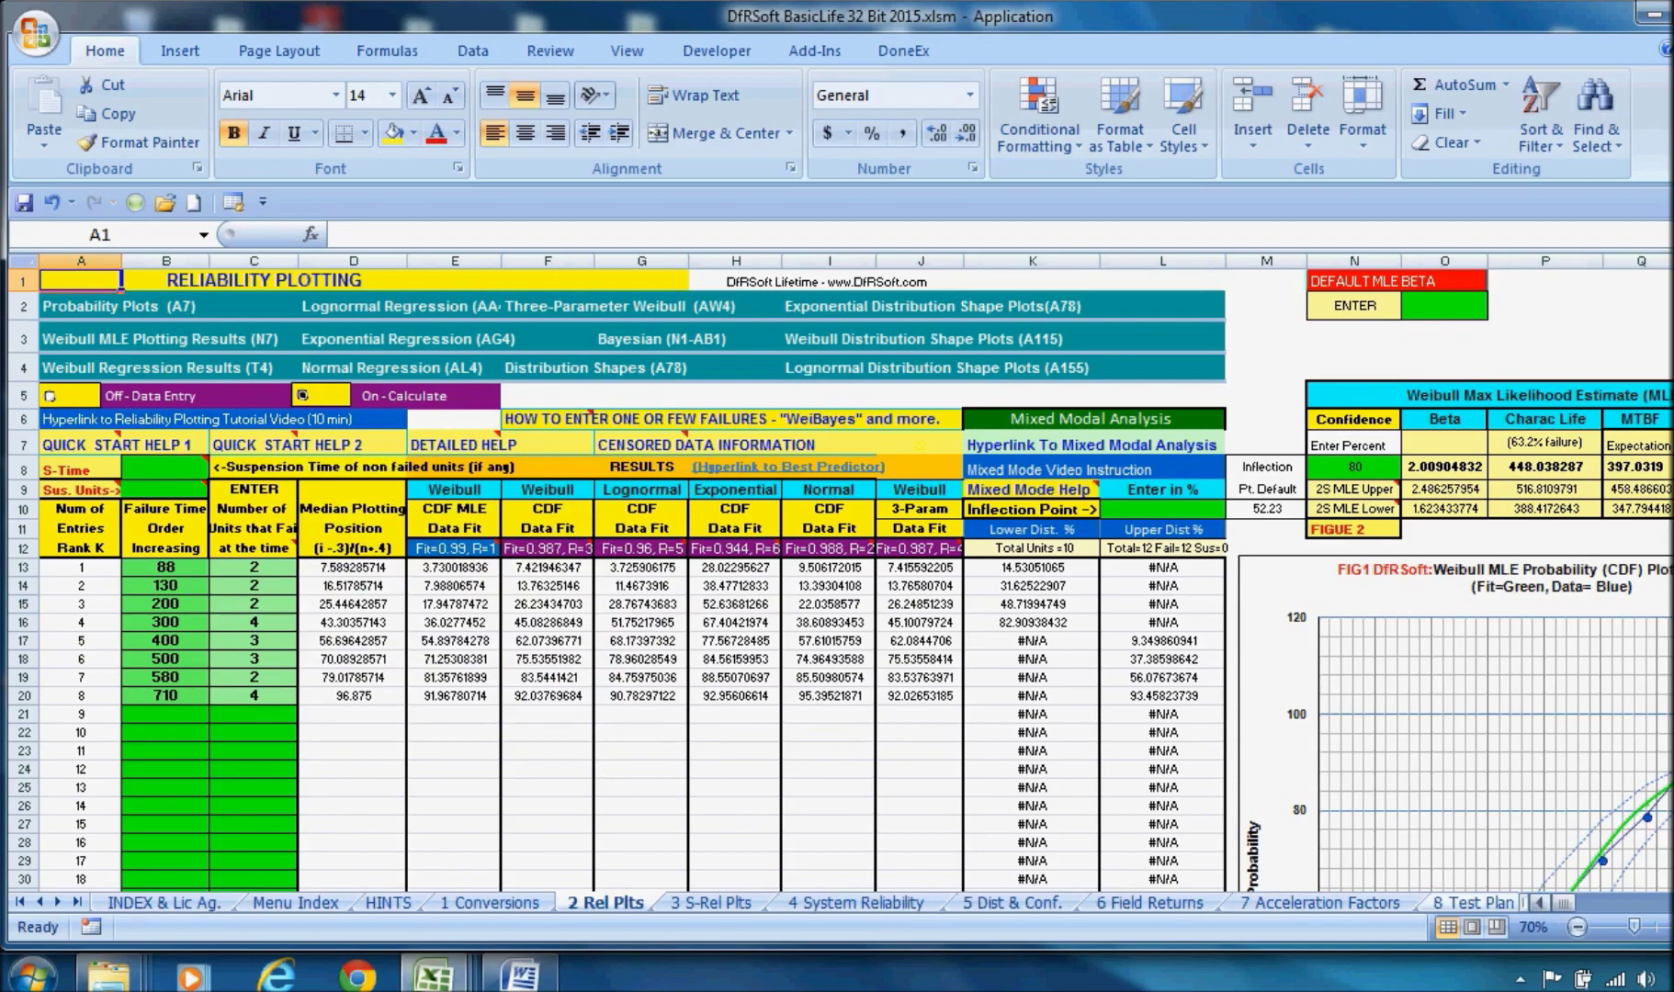
Open 3 S-Rel Plts, scroll right to the charts, zoom out to 50% and back to 70%
left_click(732, 901)
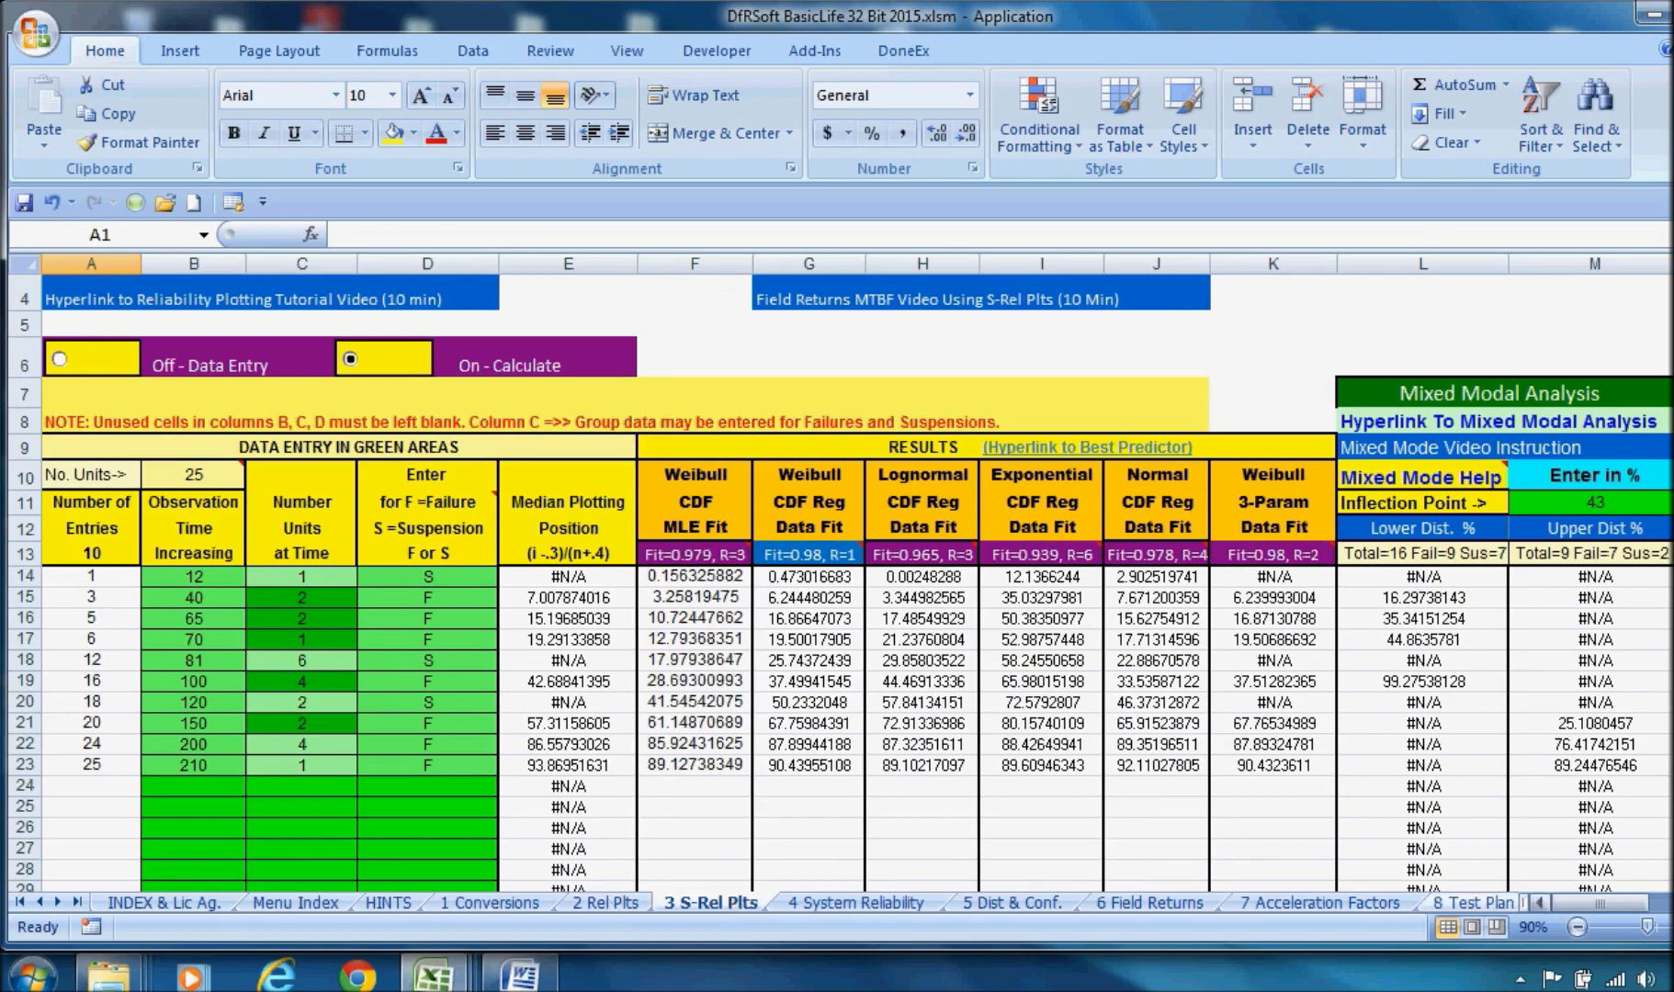
scroll(855, 588, "right", 7)
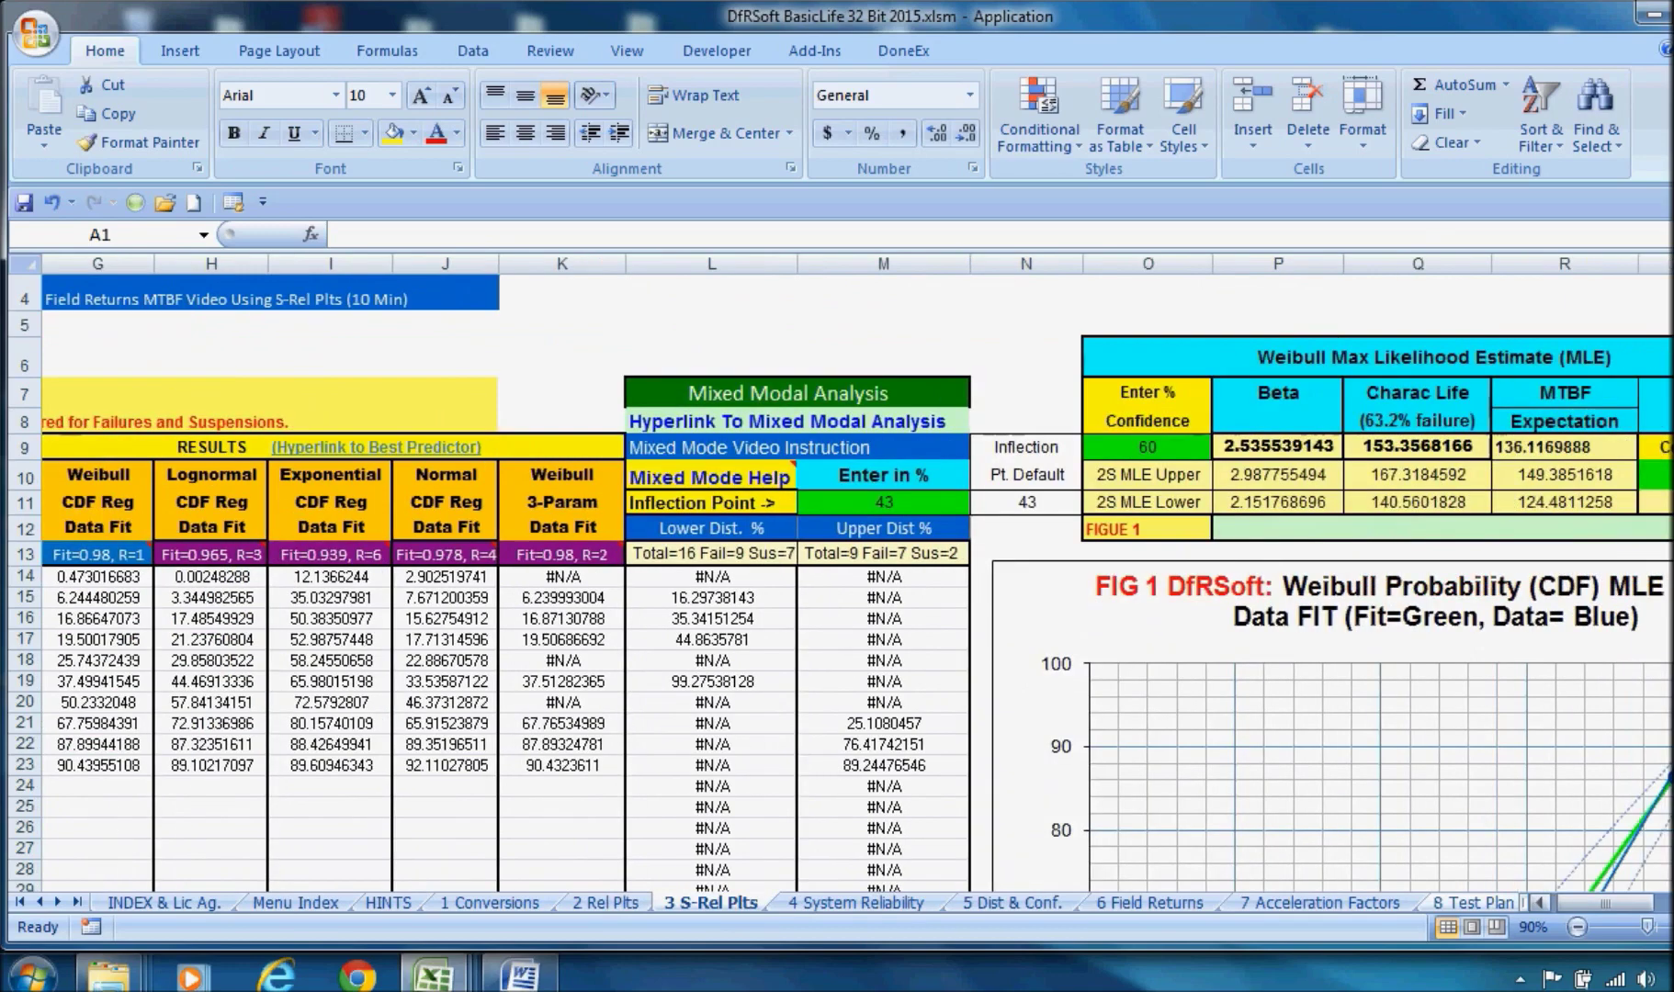
scroll(855, 587, "right", 6)
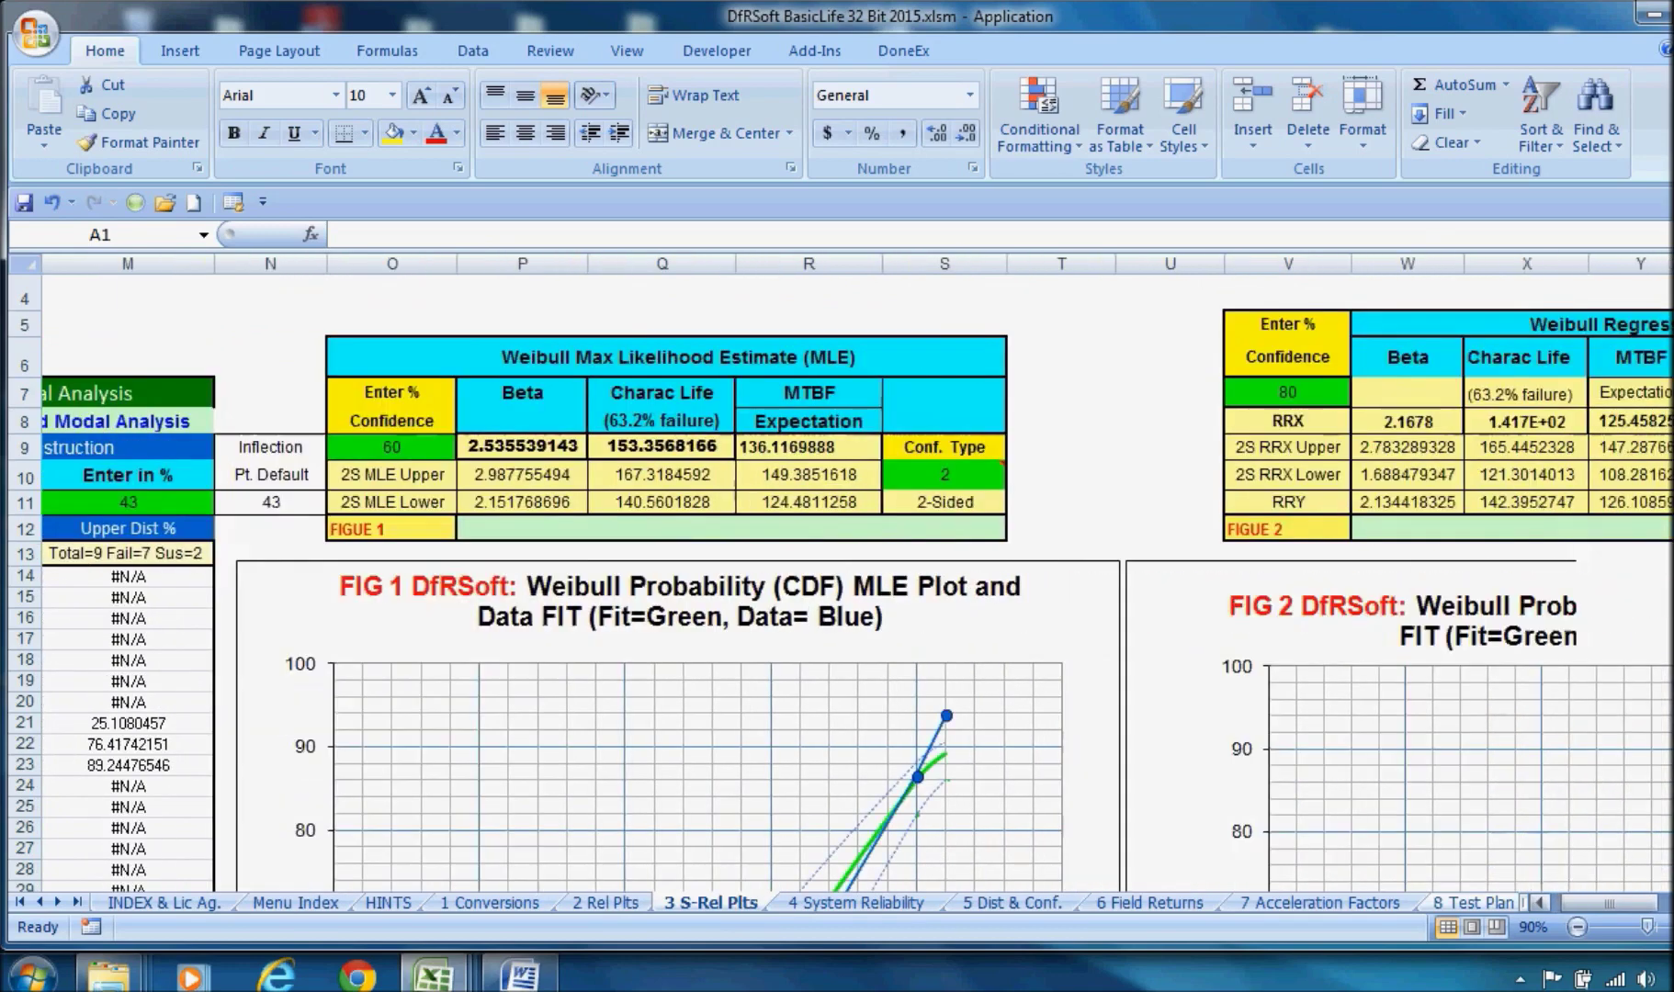
left_click(1576, 926)
left_click(1576, 927)
left_click(1576, 927)
left_click(1577, 927)
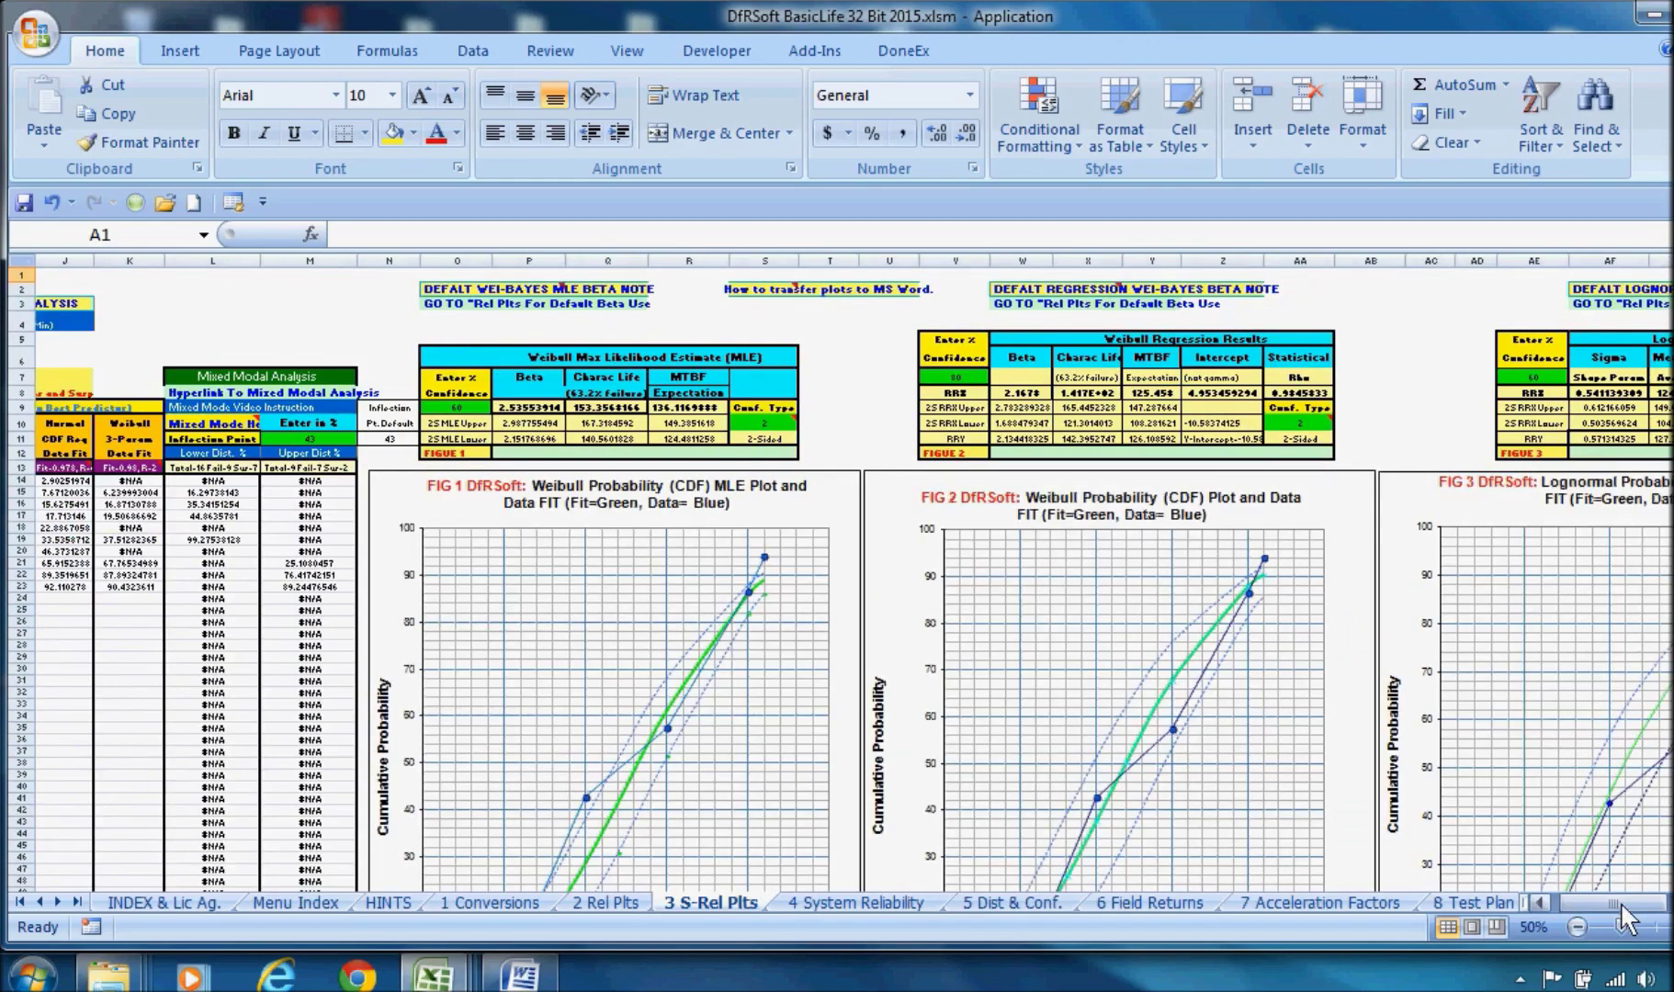
mouse_move(1618, 902)
left_mouse_down()
mouse_move(1644, 902)
mouse_move(1611, 897)
left_mouse_up()
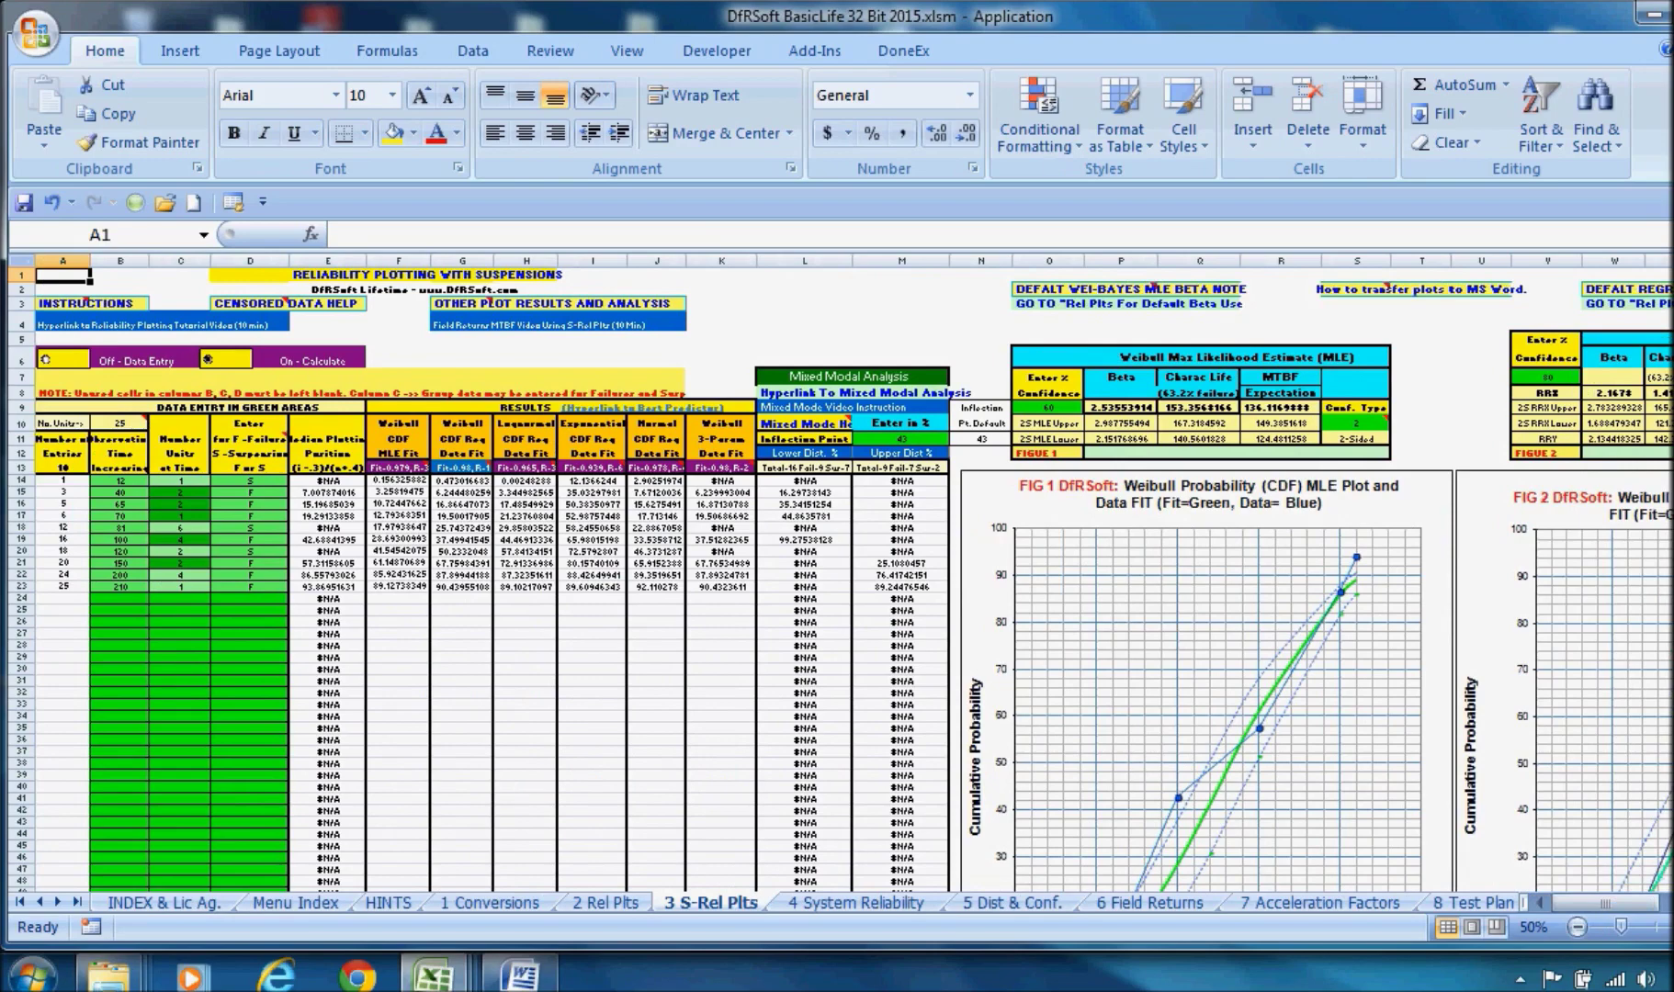
left_click(1664, 927)
left_click(1665, 926)
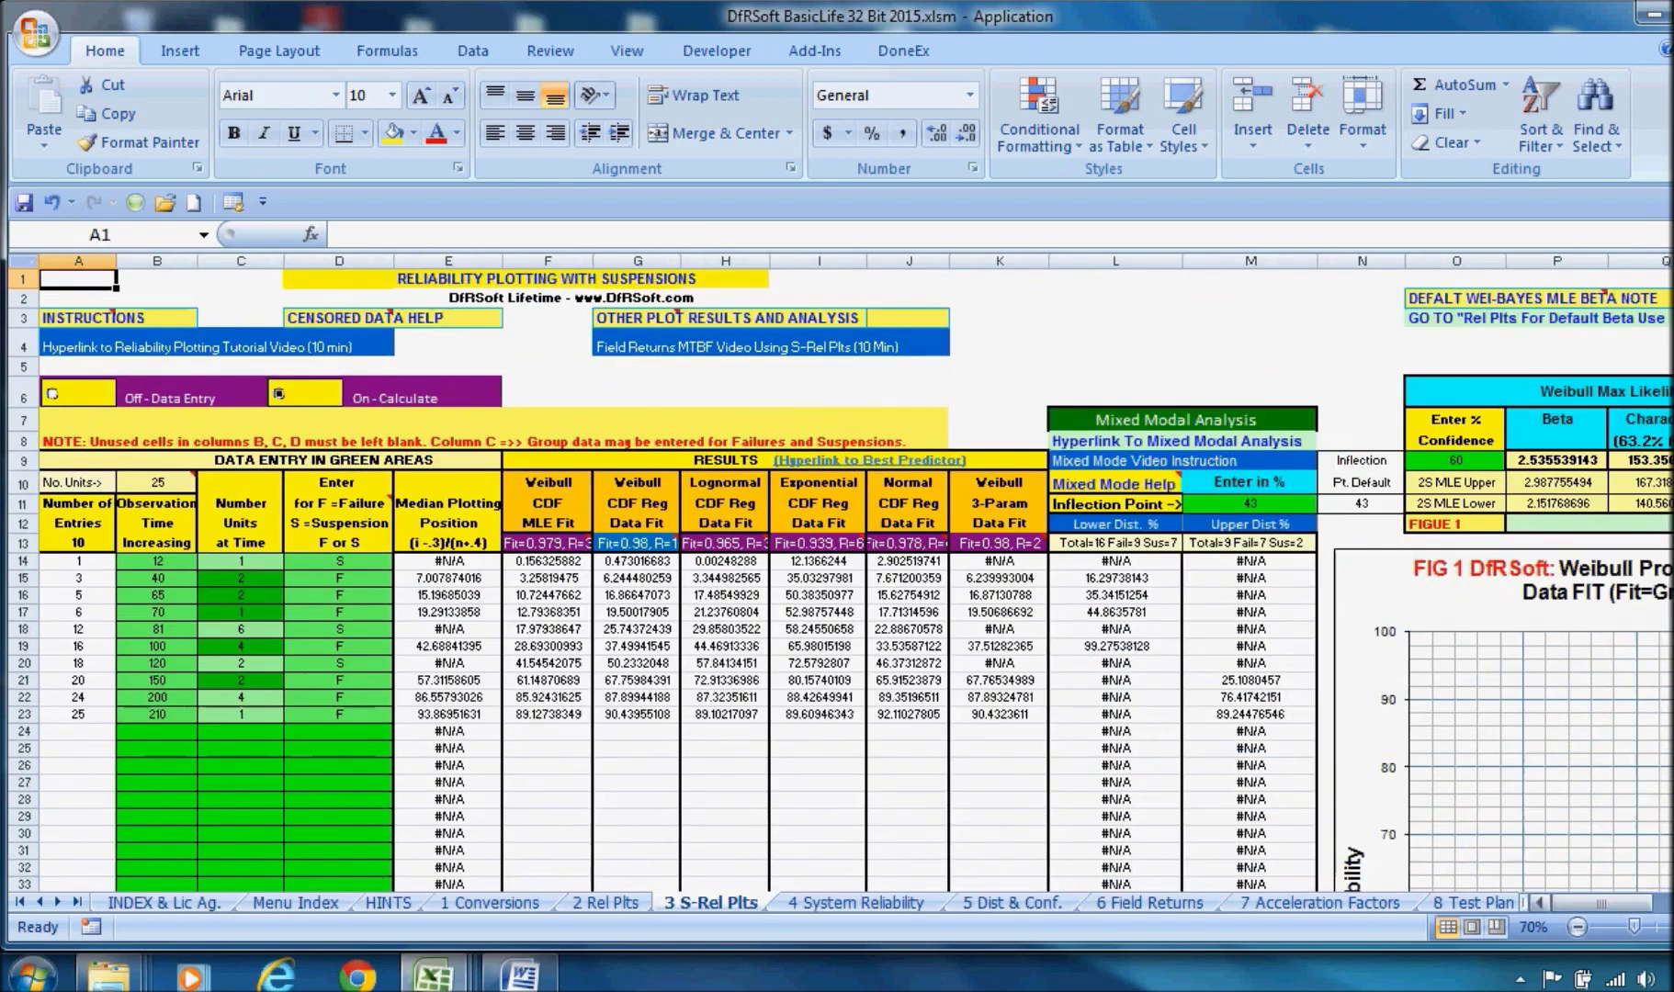
left_click(1114, 447)
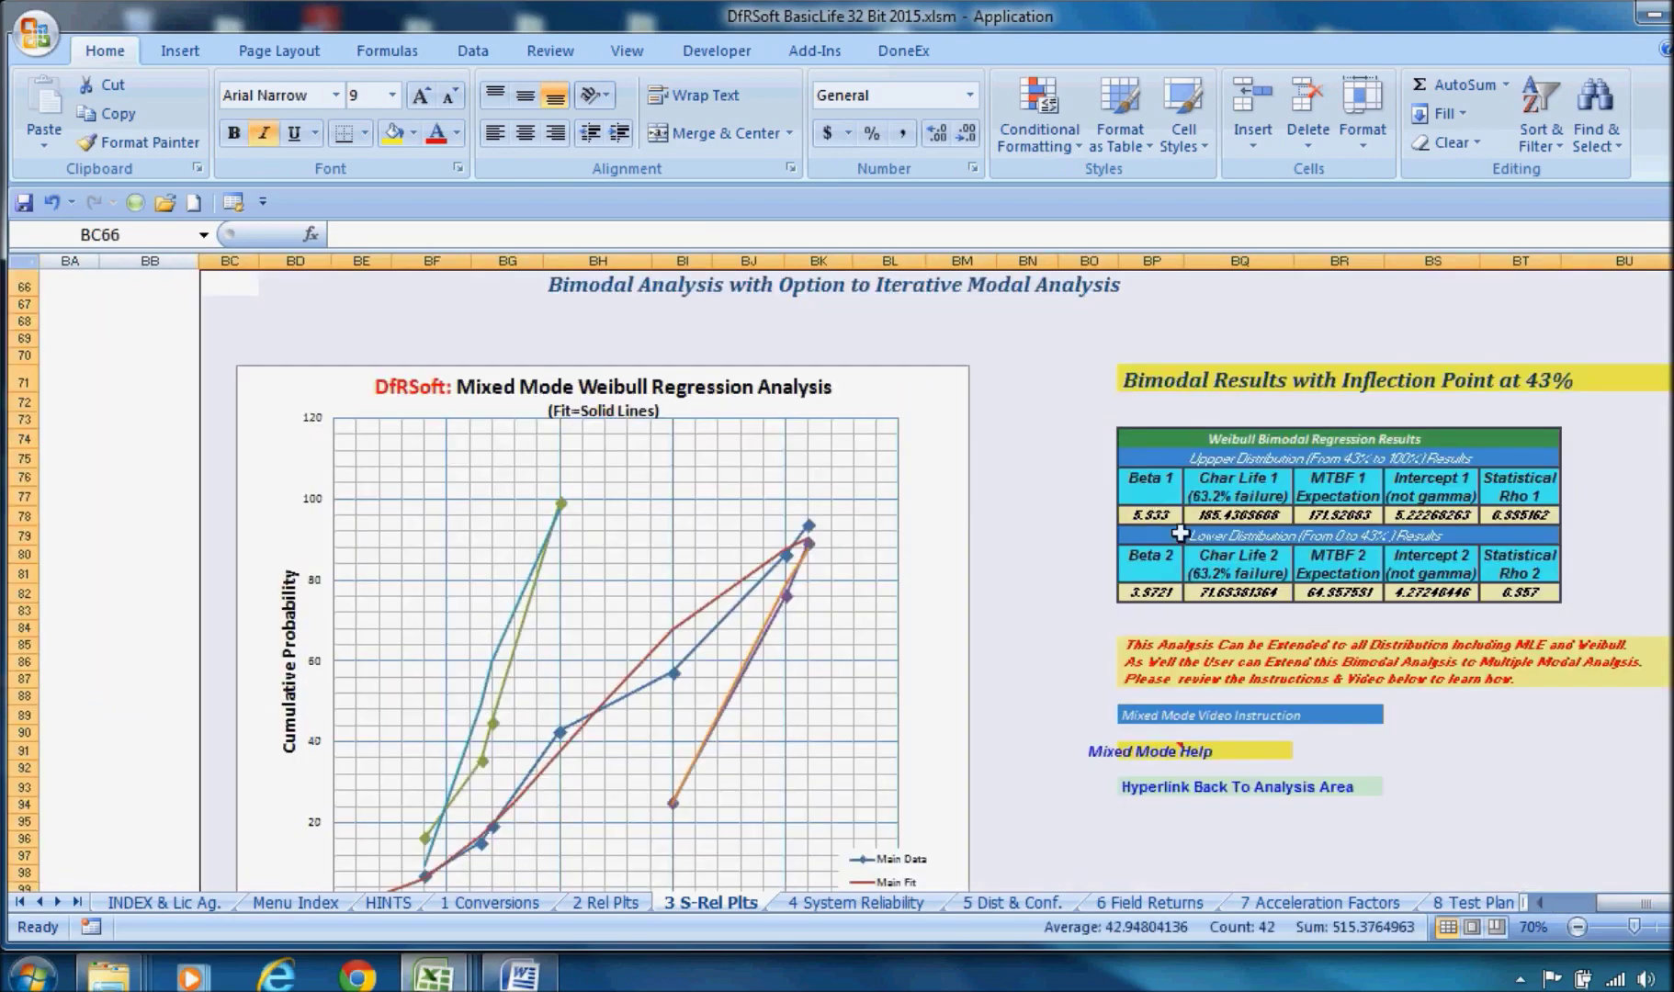
left_click(1468, 787)
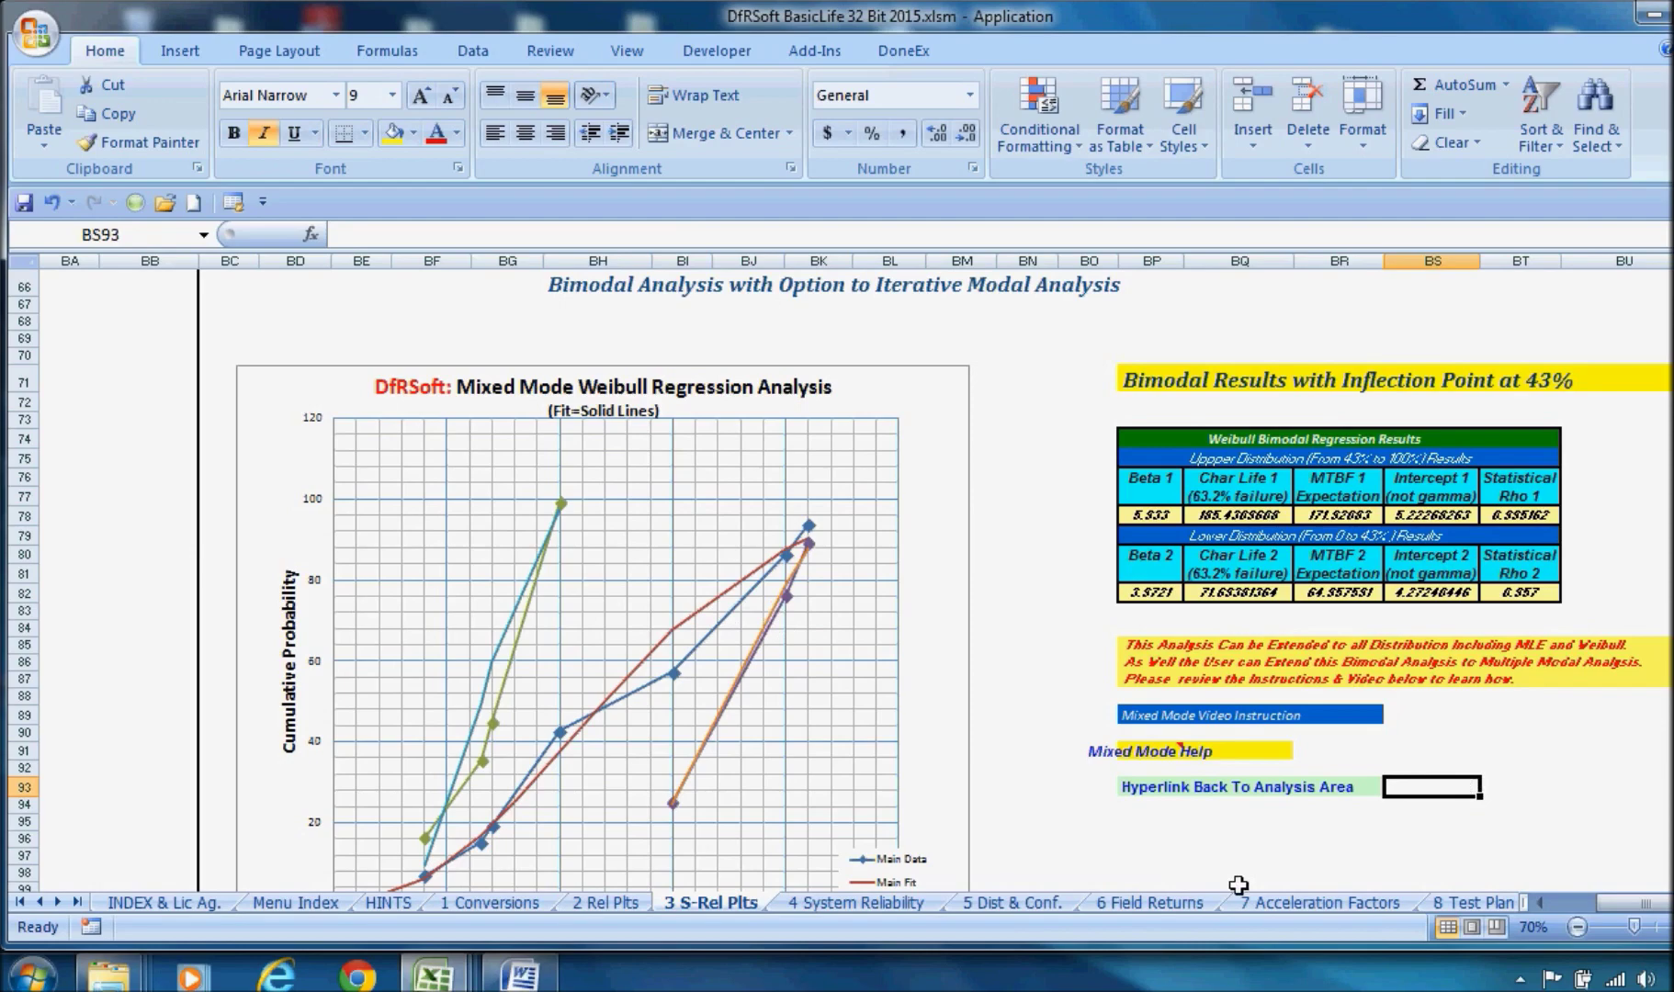
left_click_drag(1624, 903, 1527, 903)
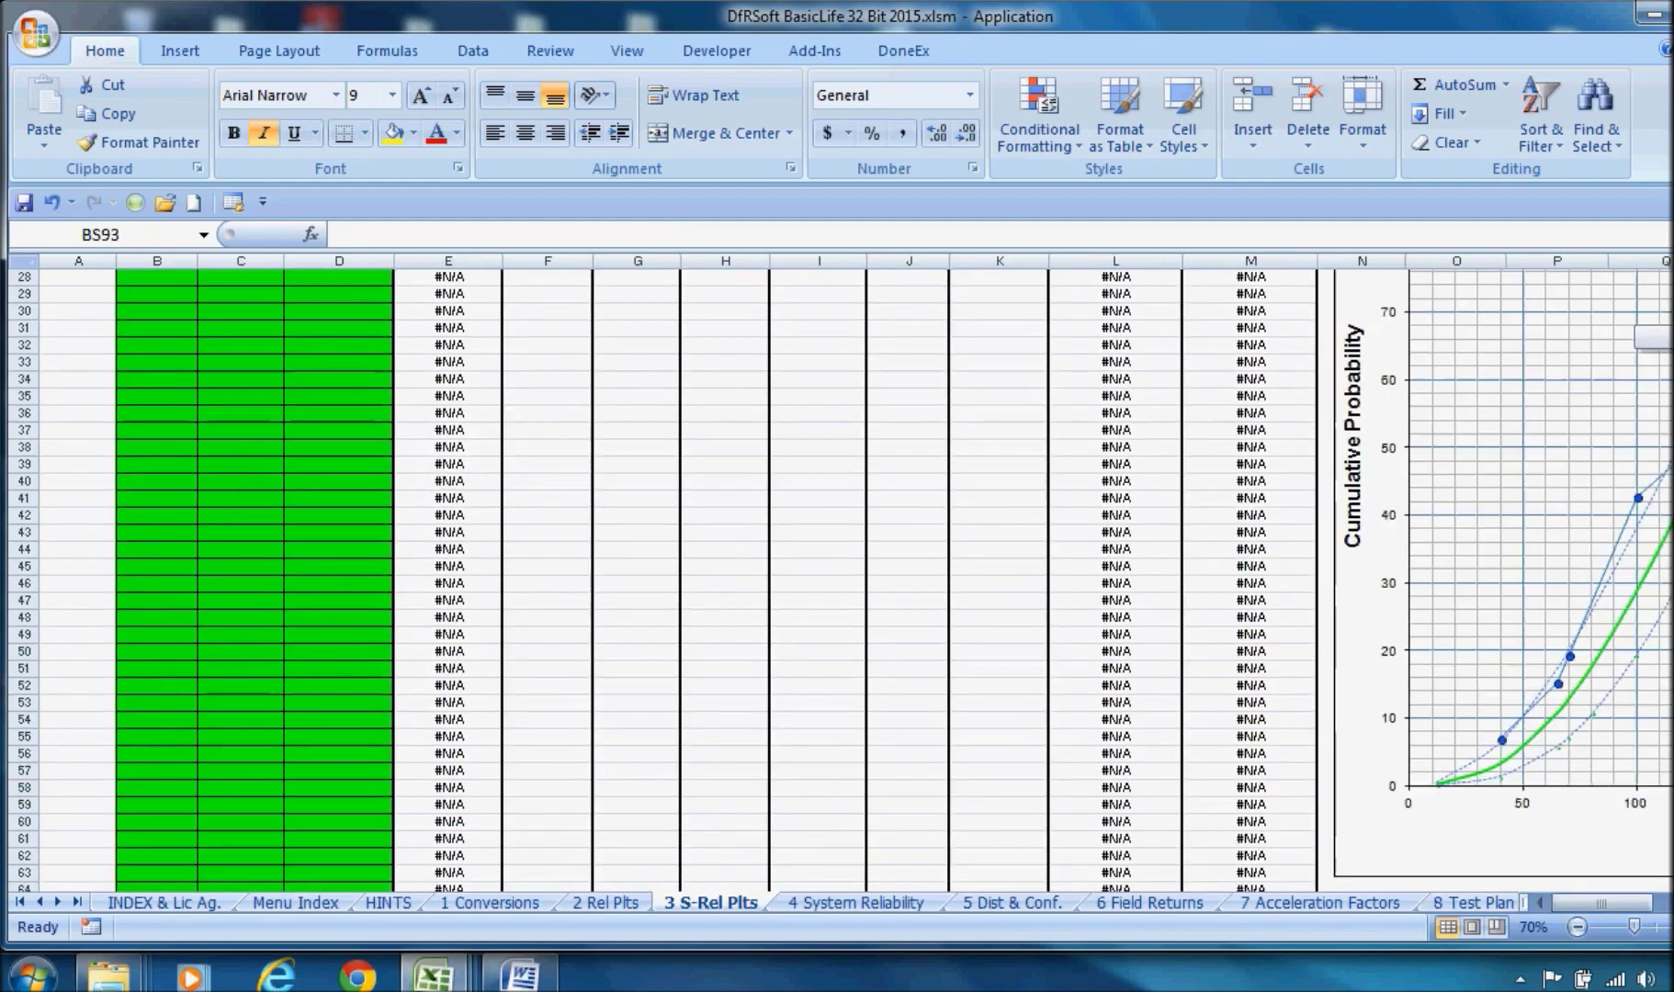
scroll(840, 579, "up", 20)
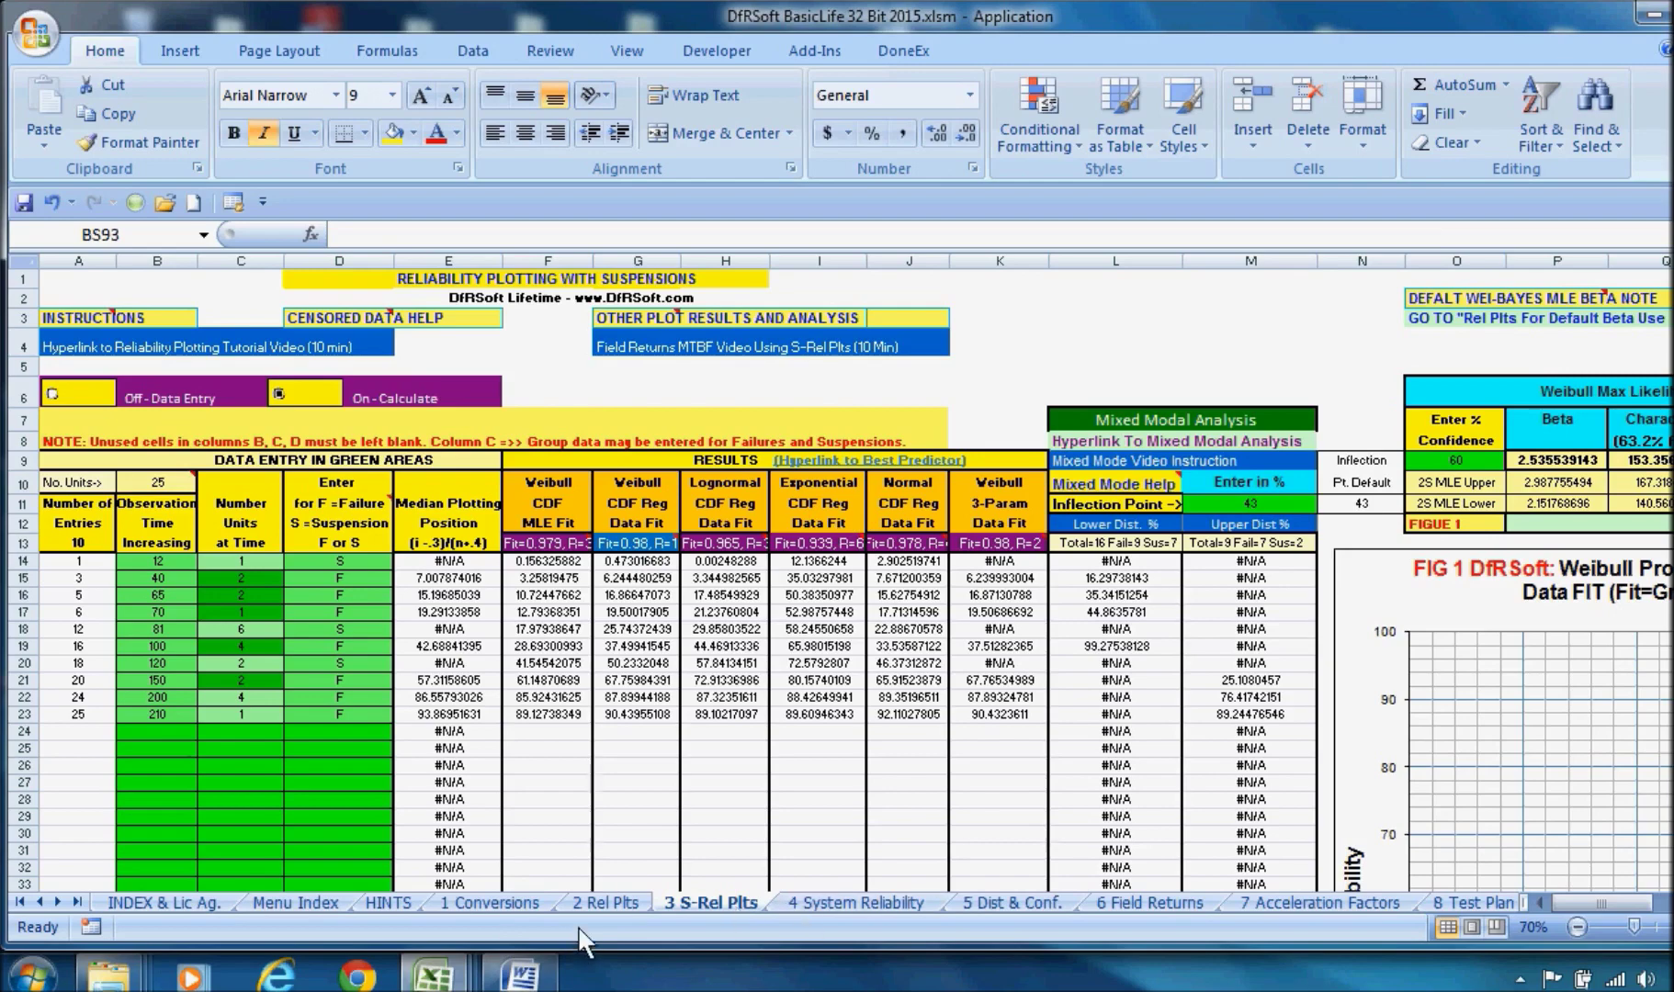
Open the 7 Acceleration Factors sheet and scroll through its models, returning to the Arrhenius model
left_click(1268, 905)
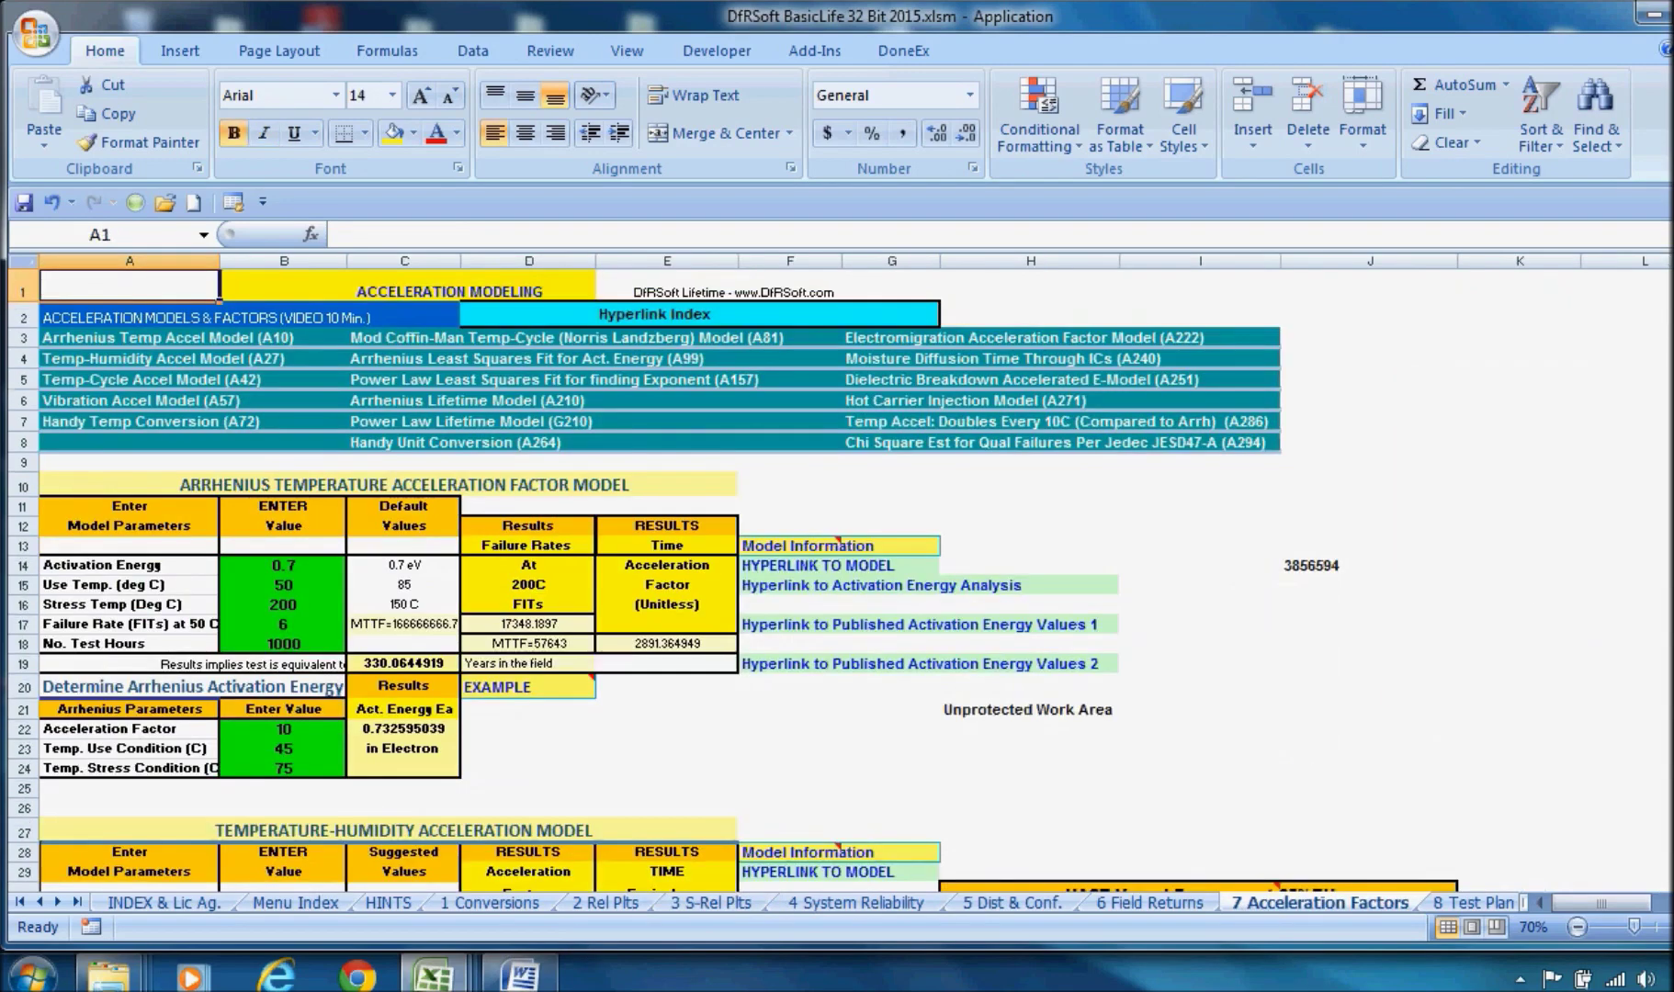
scroll(734, 578, "down", 3)
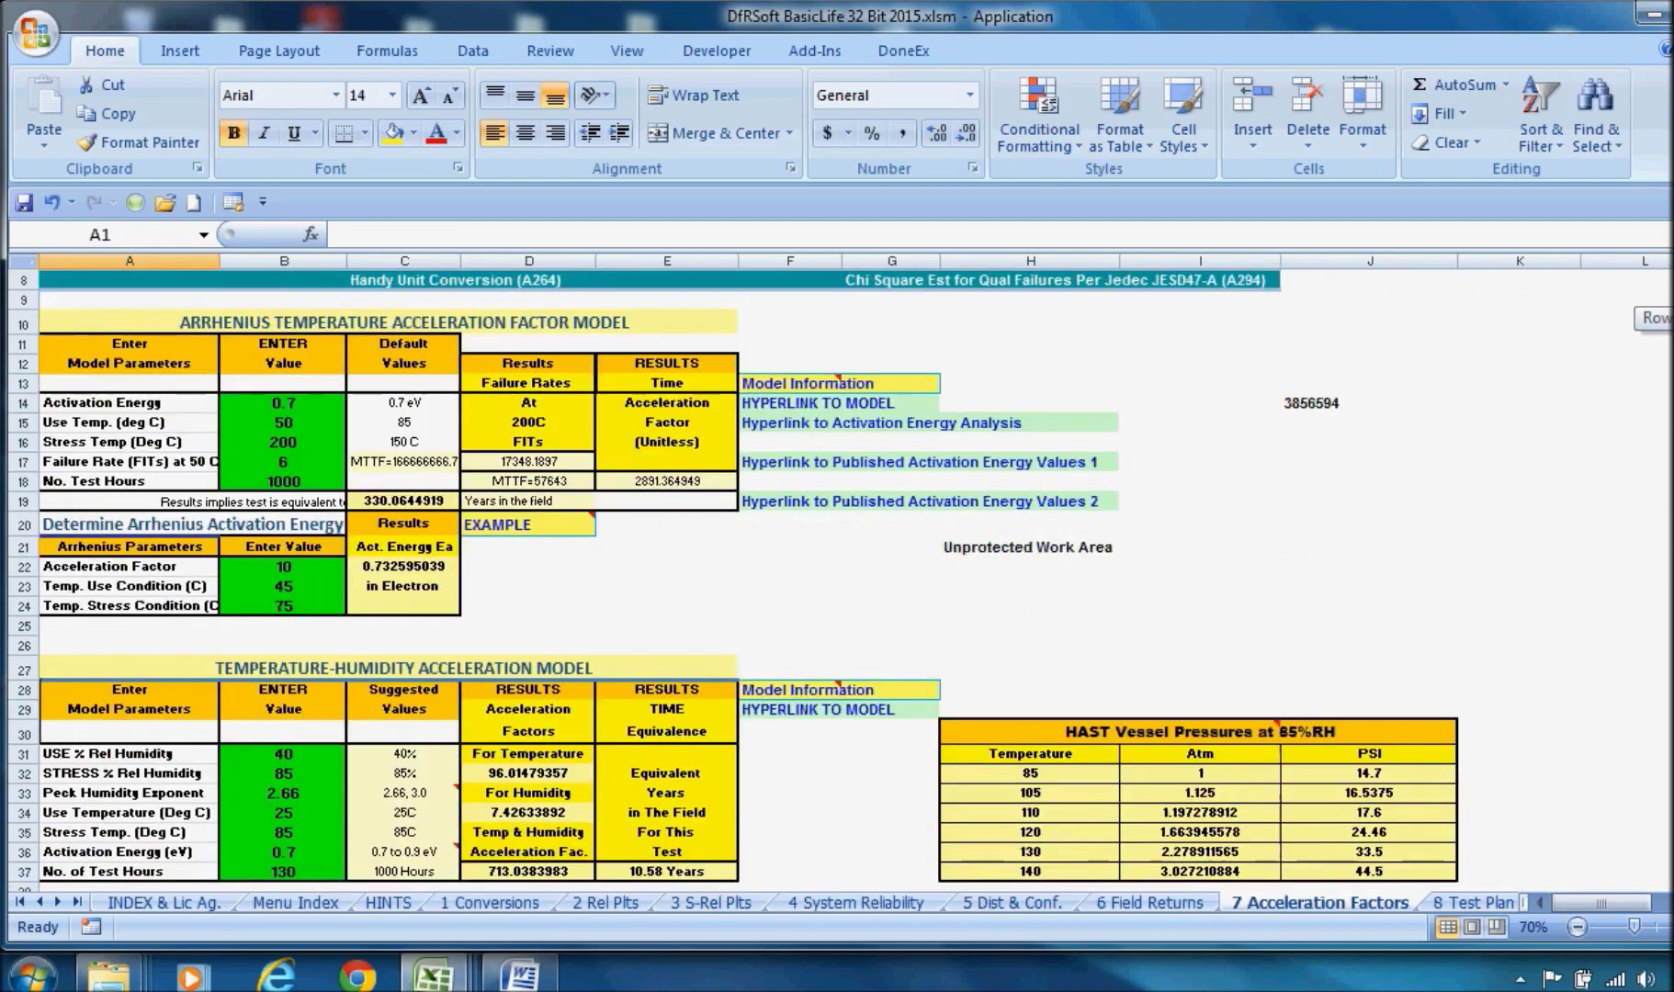
scroll(734, 578, "down", 10)
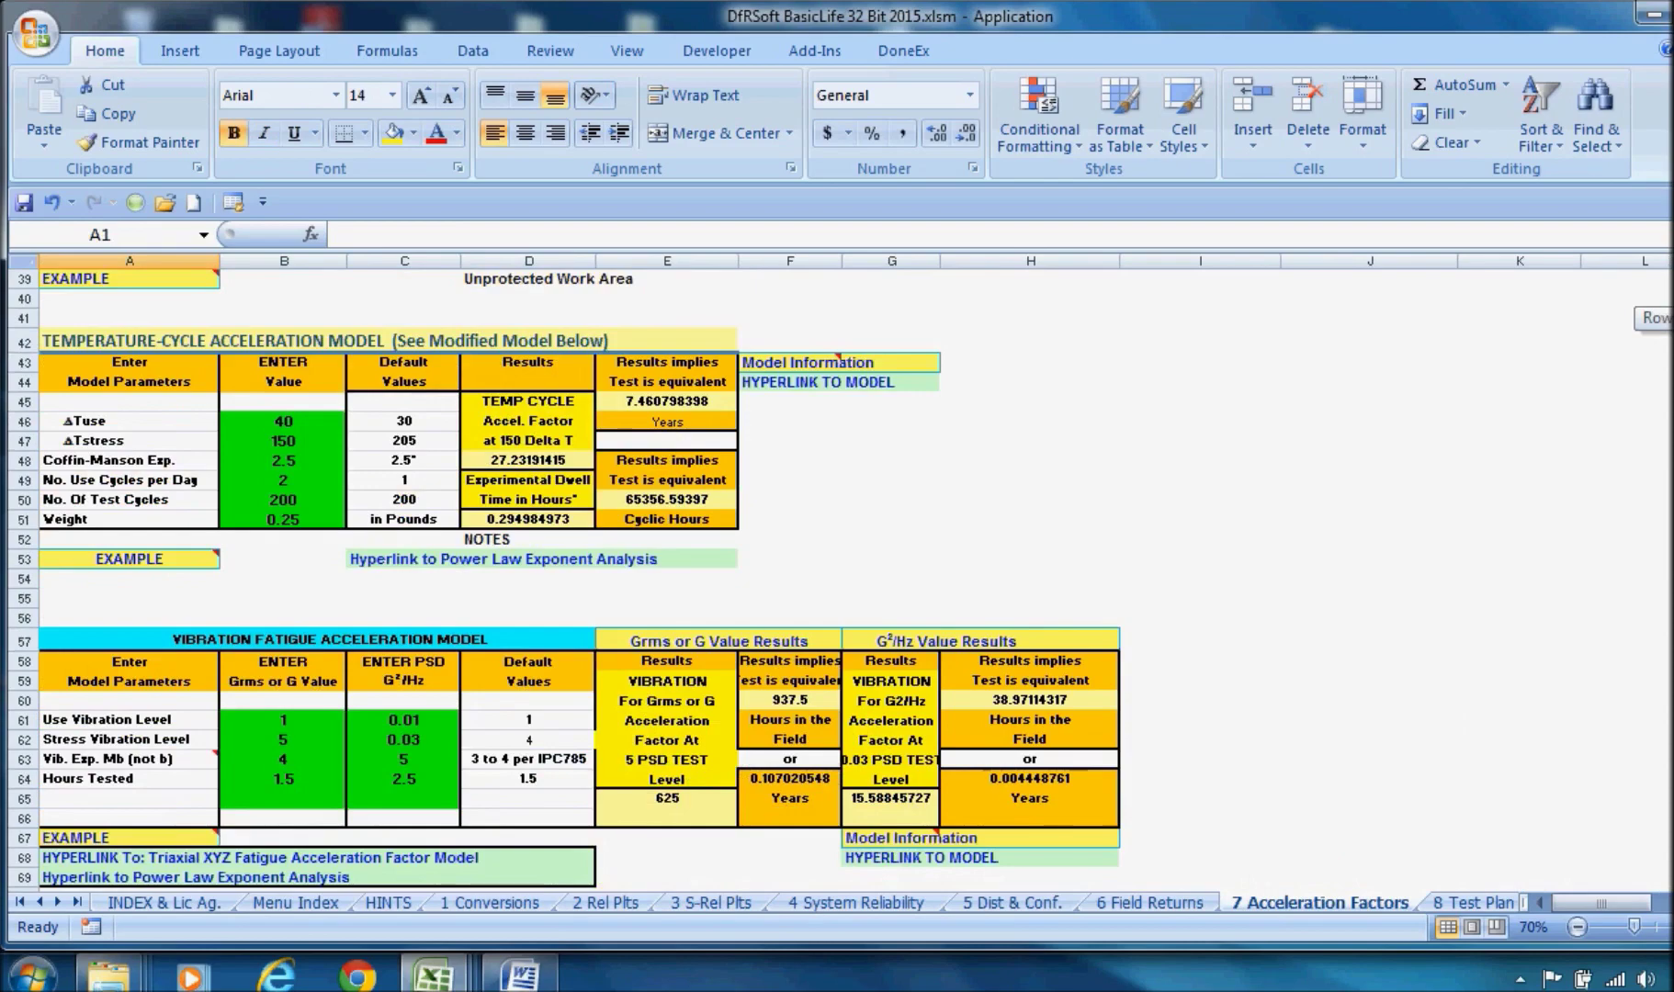
scroll(734, 579, "down", 8)
scroll(734, 579, "down", 2)
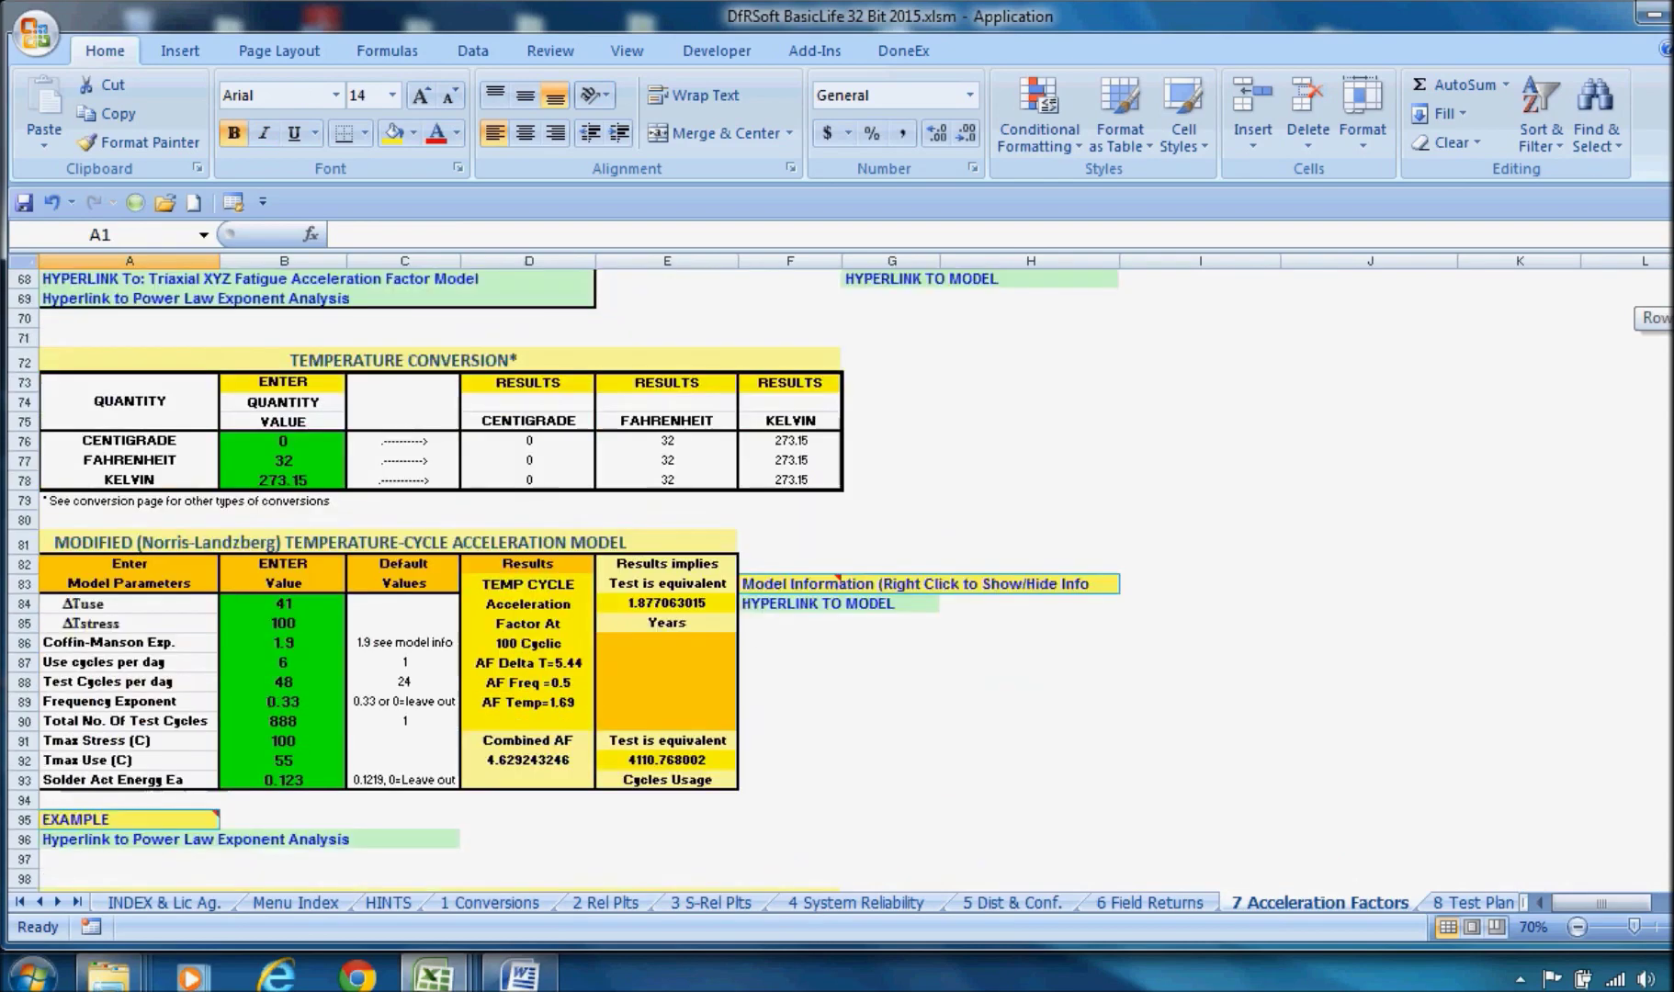
scroll(734, 579, "down", 2)
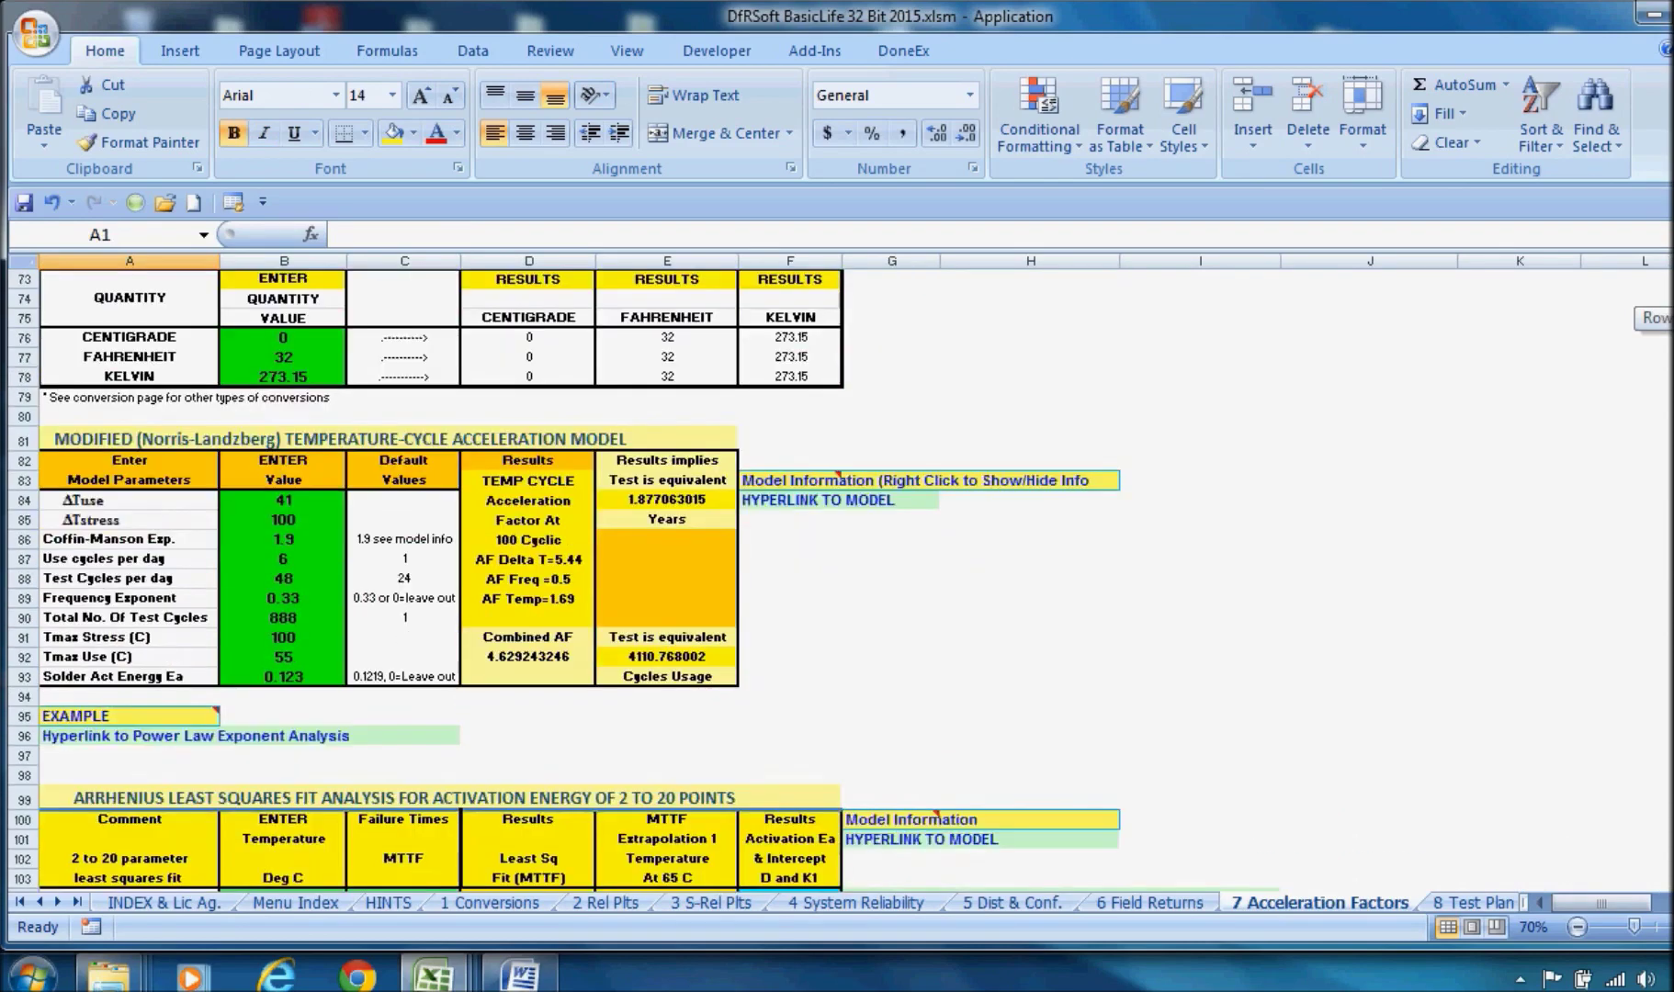
scroll(734, 578, "down", 18)
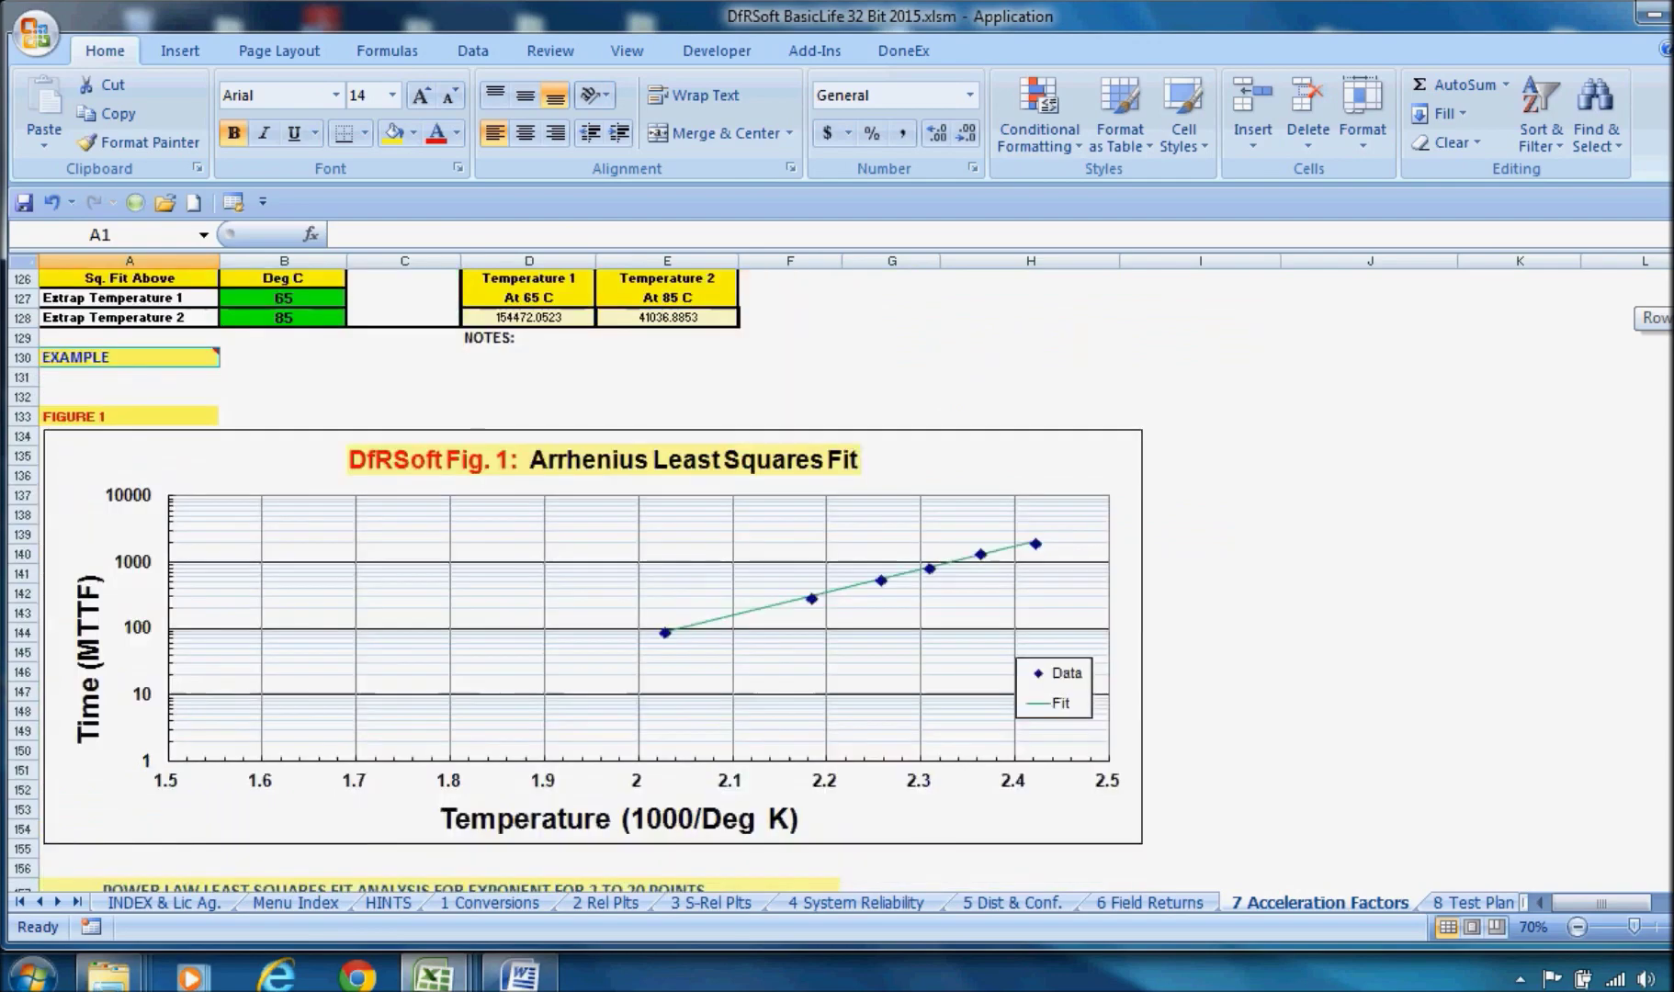
scroll(734, 578, "up", 5)
scroll(734, 578, "down", 2)
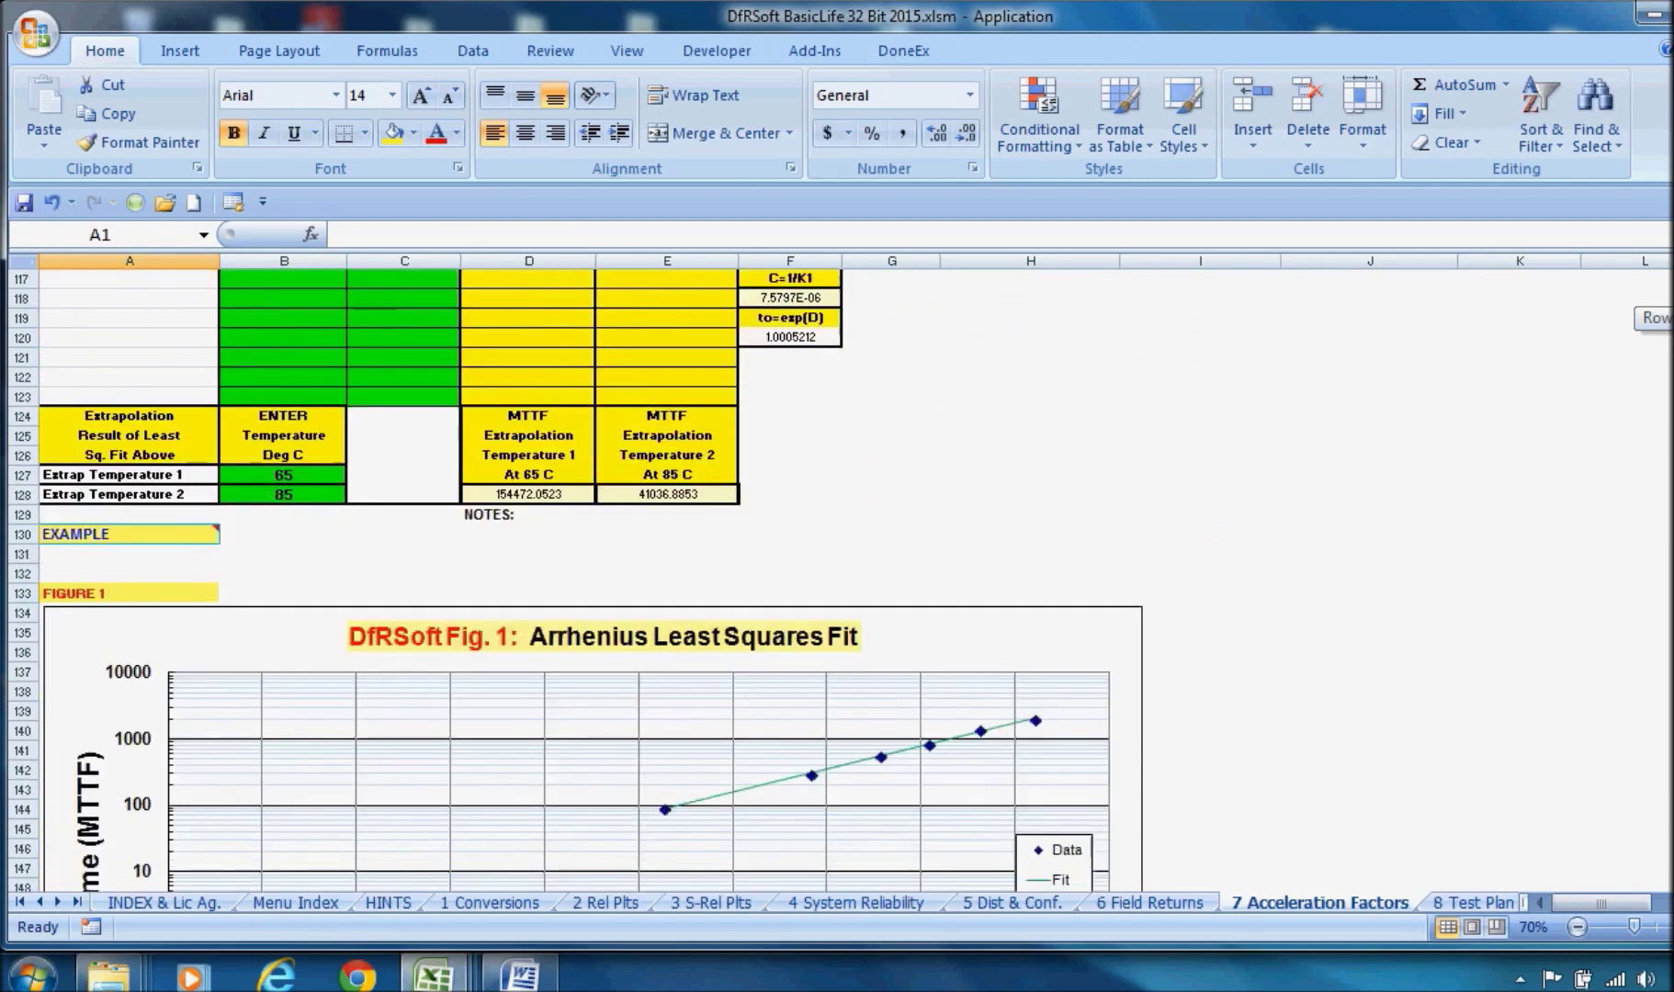
scroll(734, 579, "up", 20)
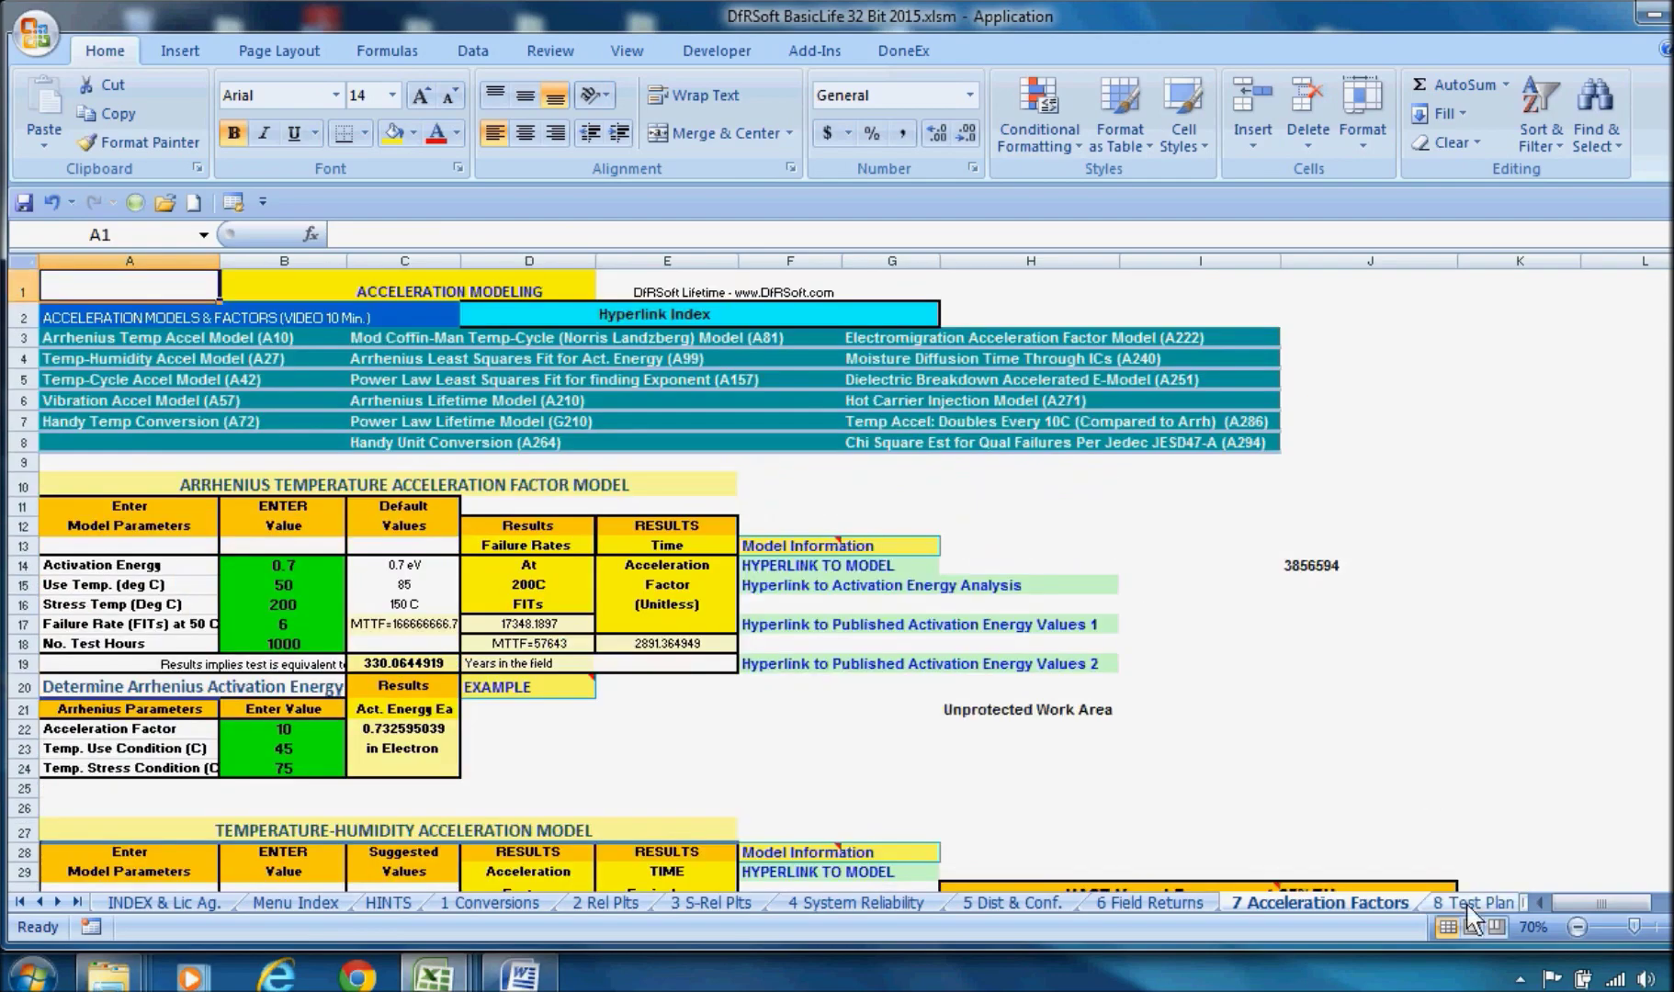
Pass through 8 Test Plan to 9 Env Profiling, select temperatures A13:A17, then go to 15 Qual Plan
left_click(1476, 905)
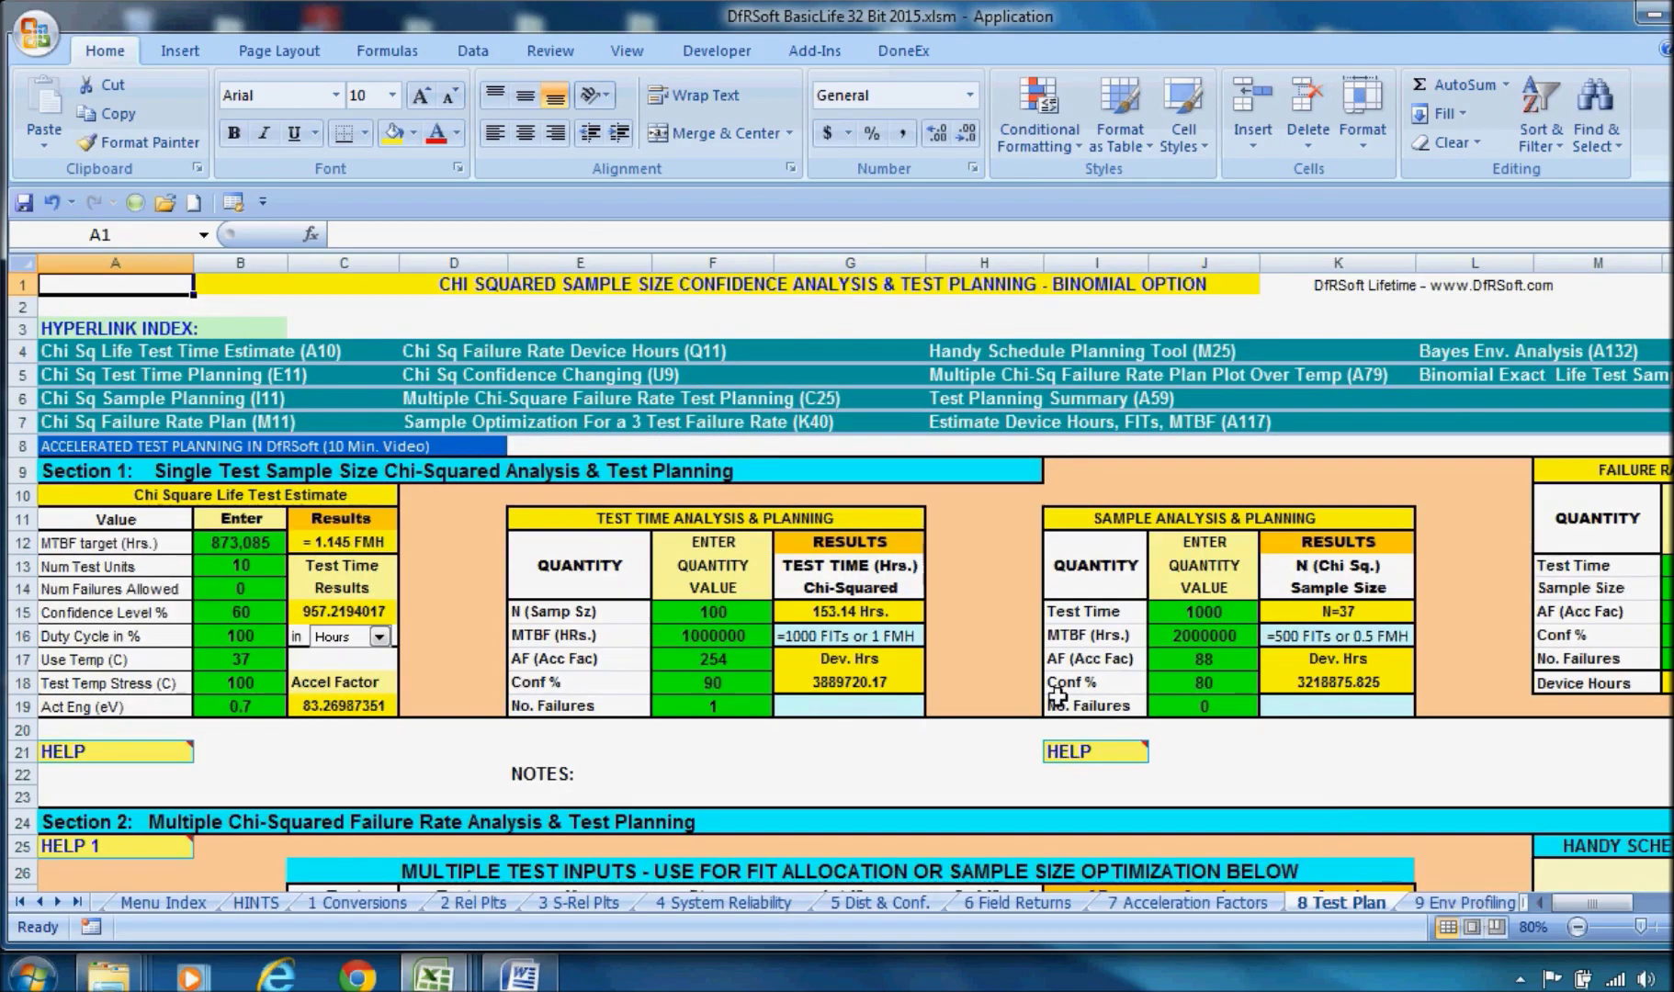
left_click(1441, 904)
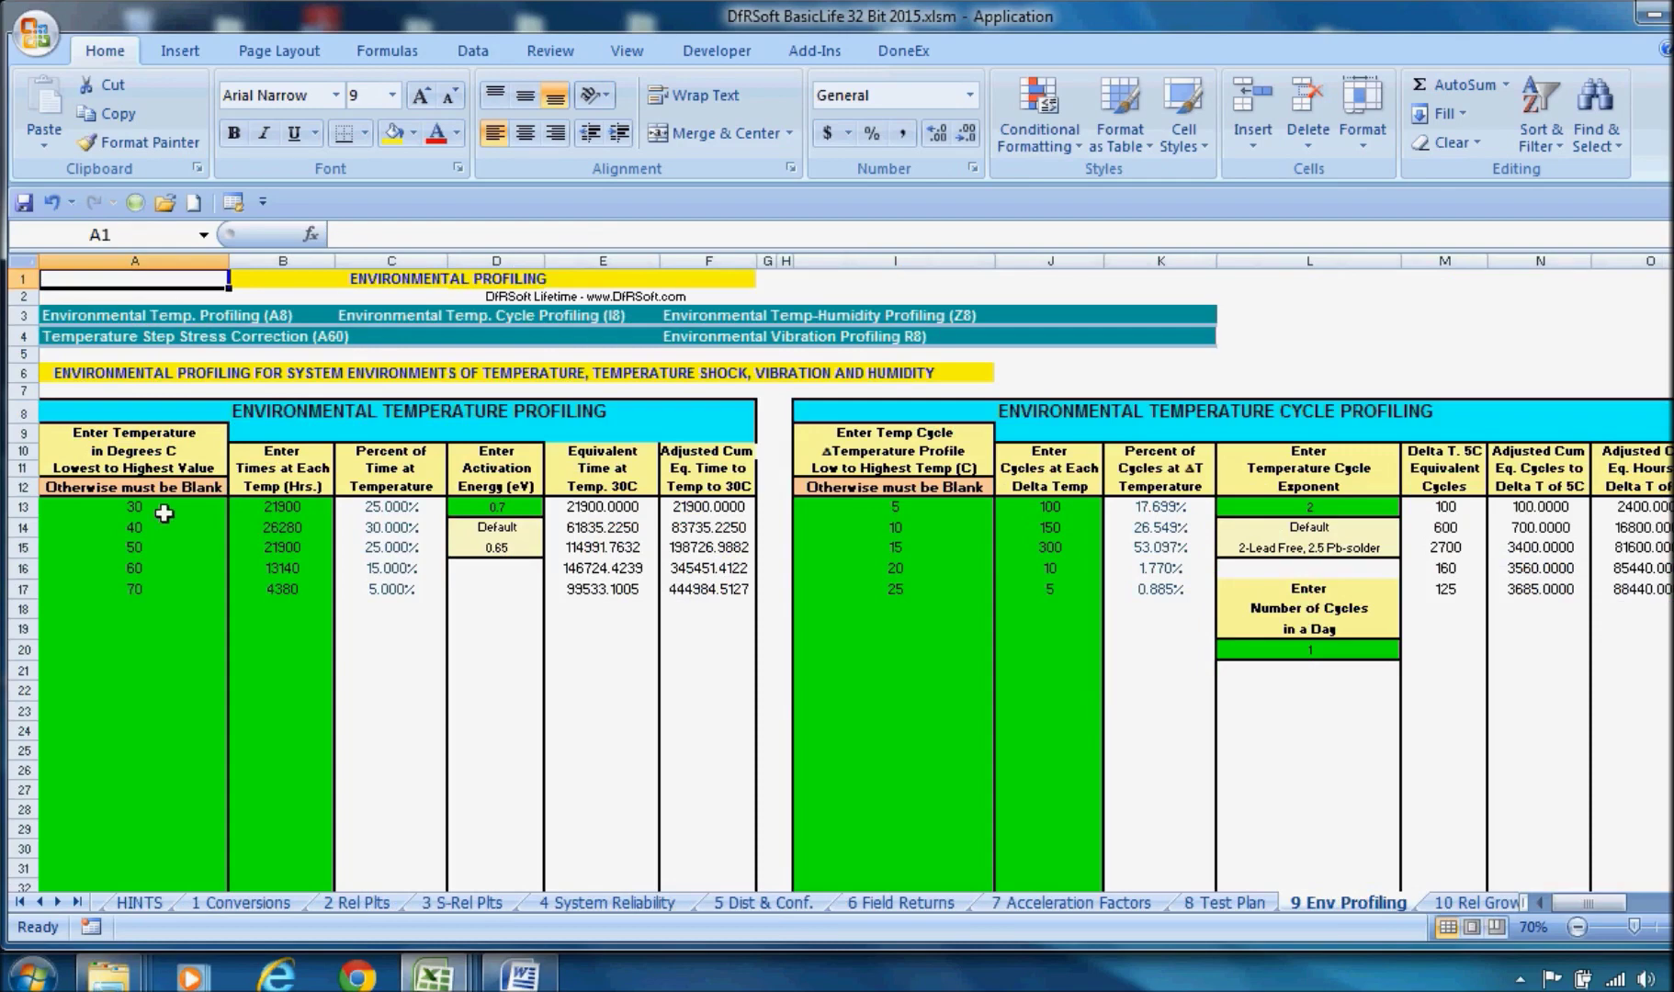
left_click_drag(166, 508, 166, 581)
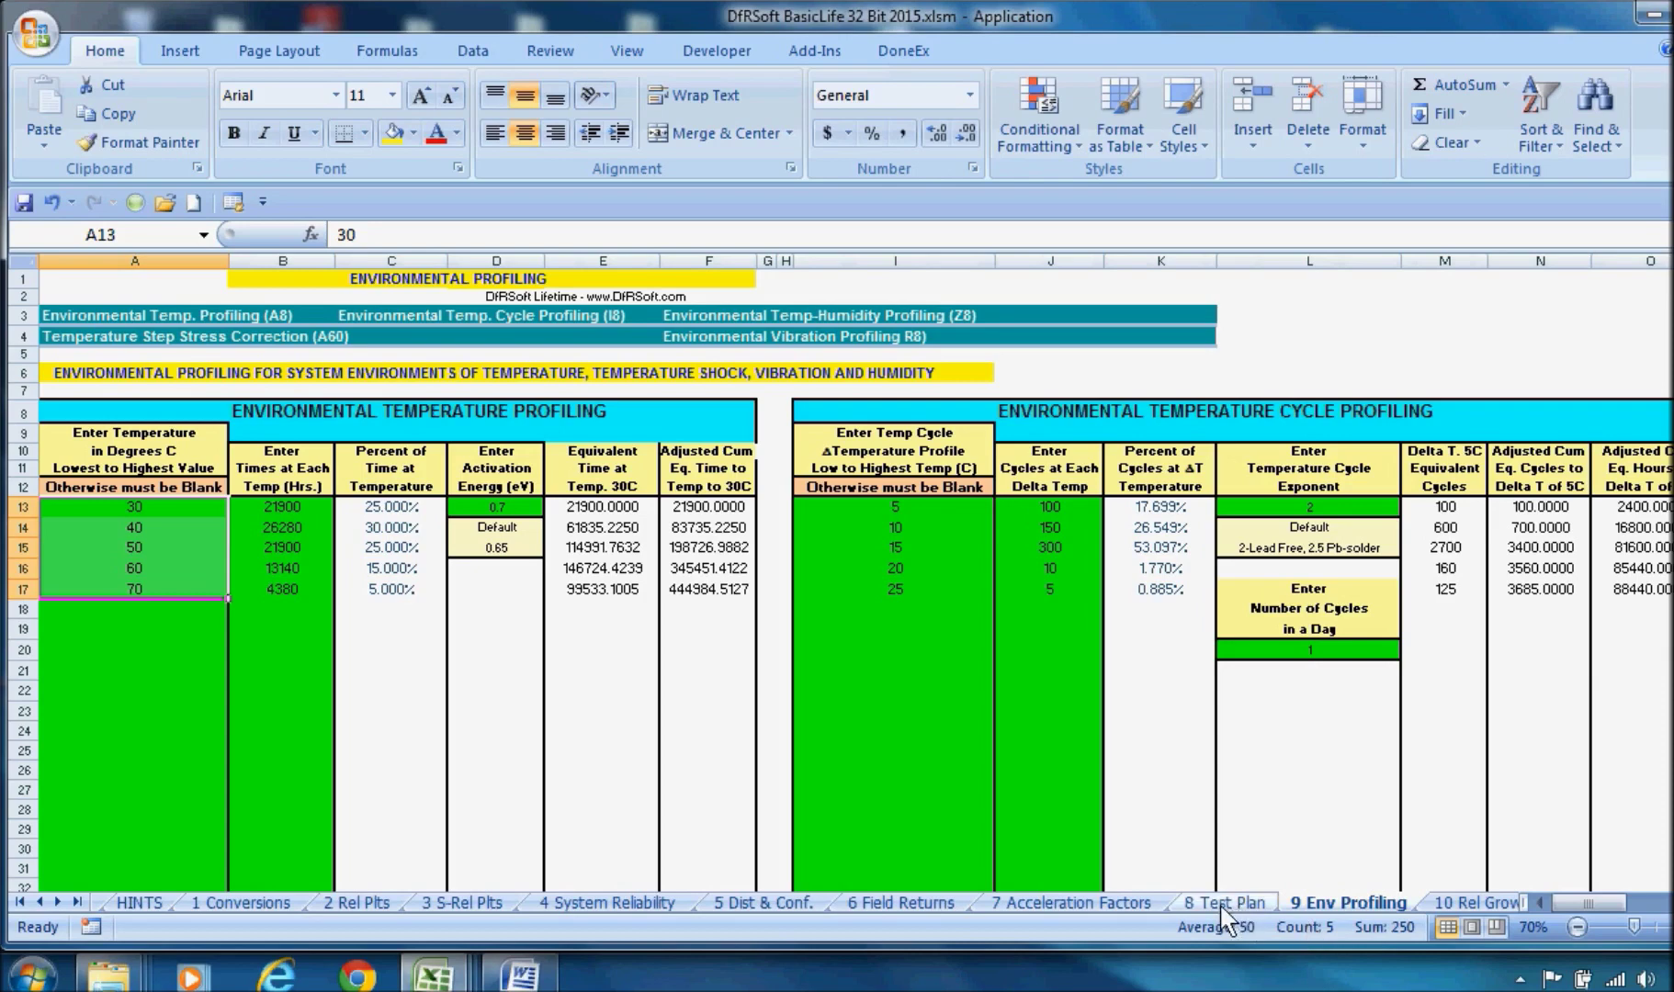
scroll(1225, 910, "down", 3)
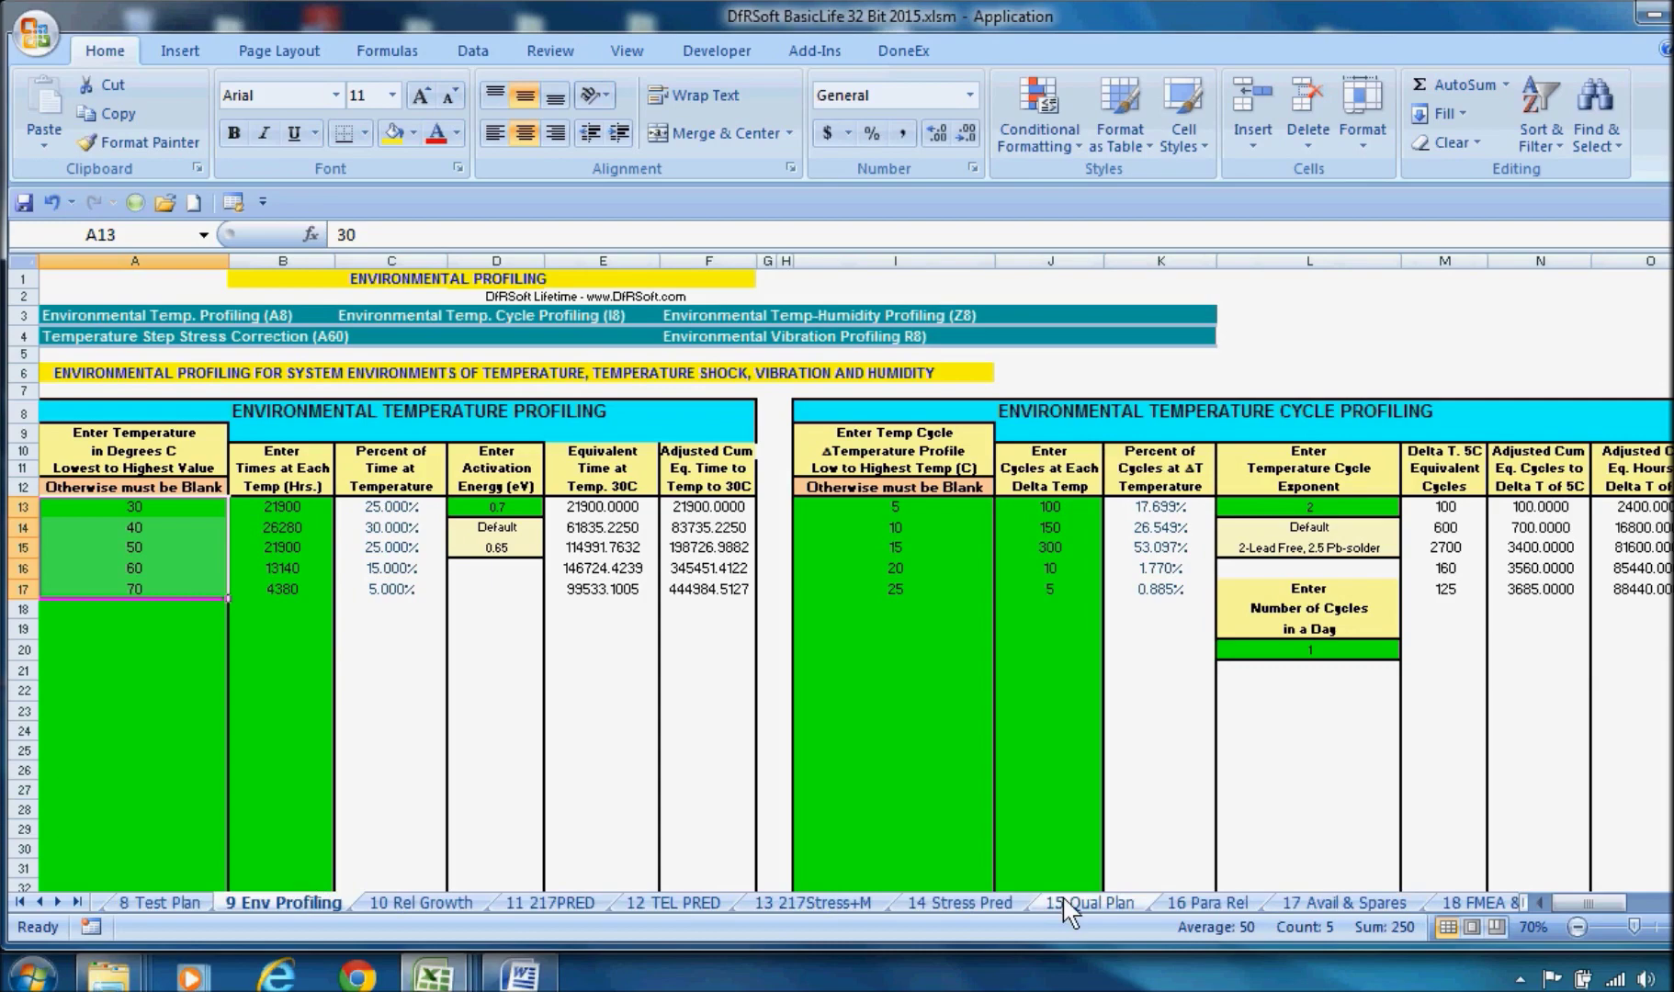
left_click(1068, 903)
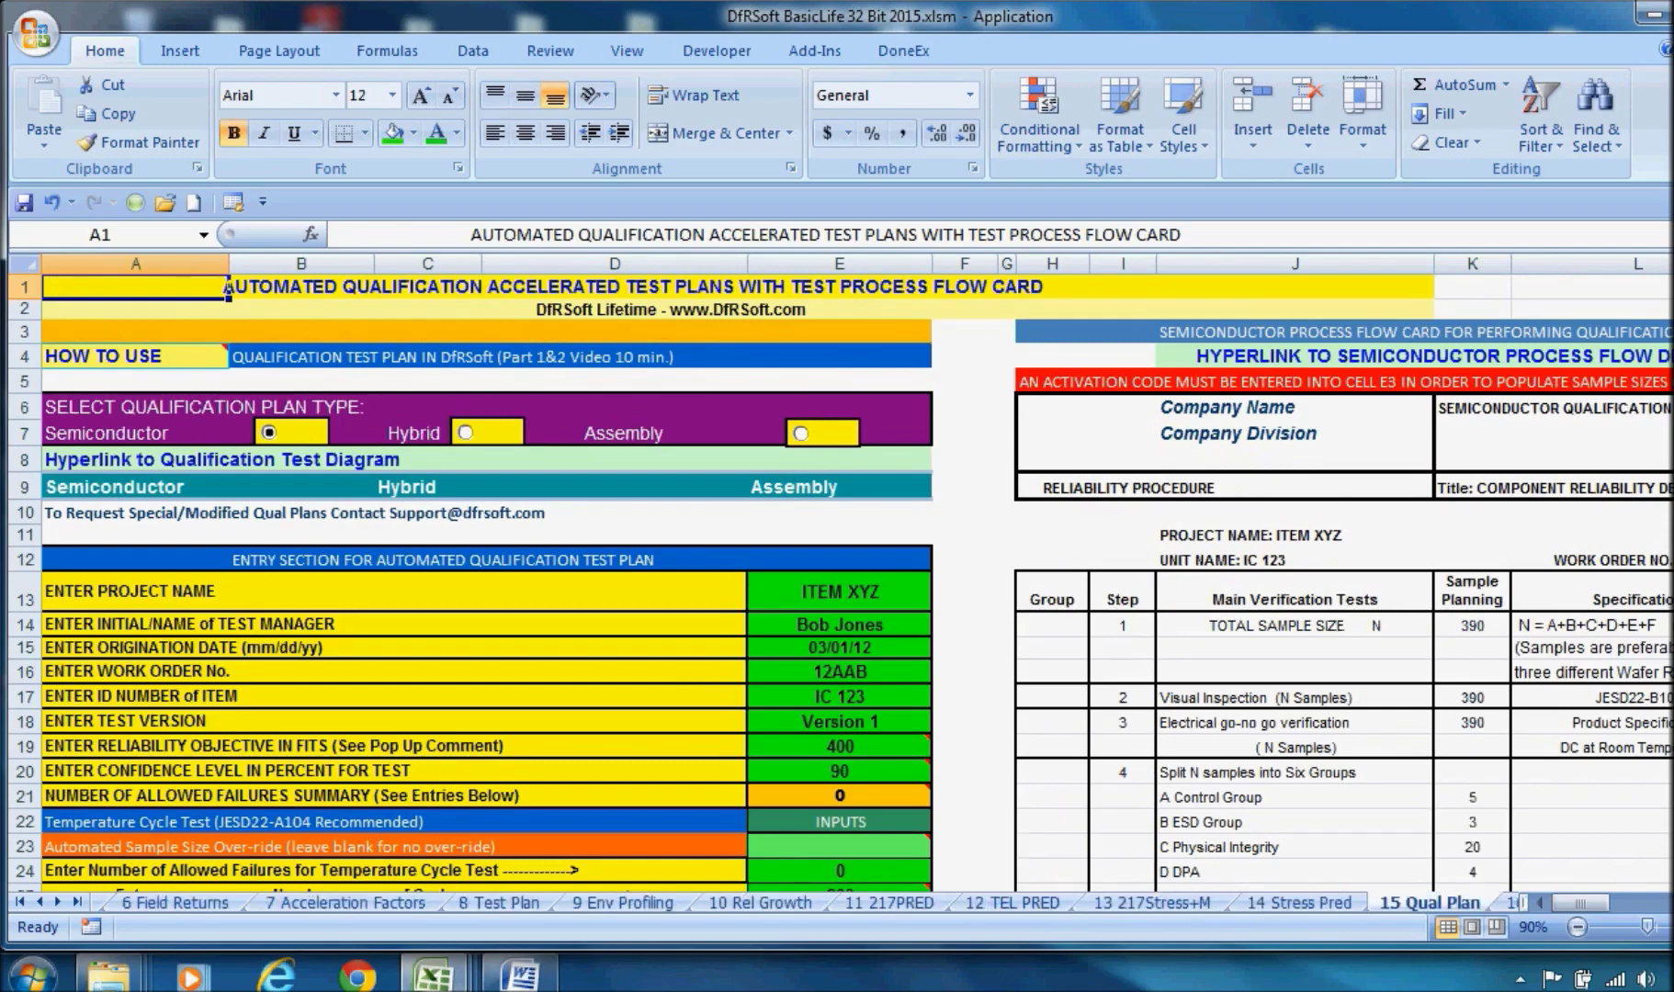
Scroll the 15 Qual Plan sheet down and right to view the semiconductor test flow charts
left_click_drag(1667, 285, 1667, 347)
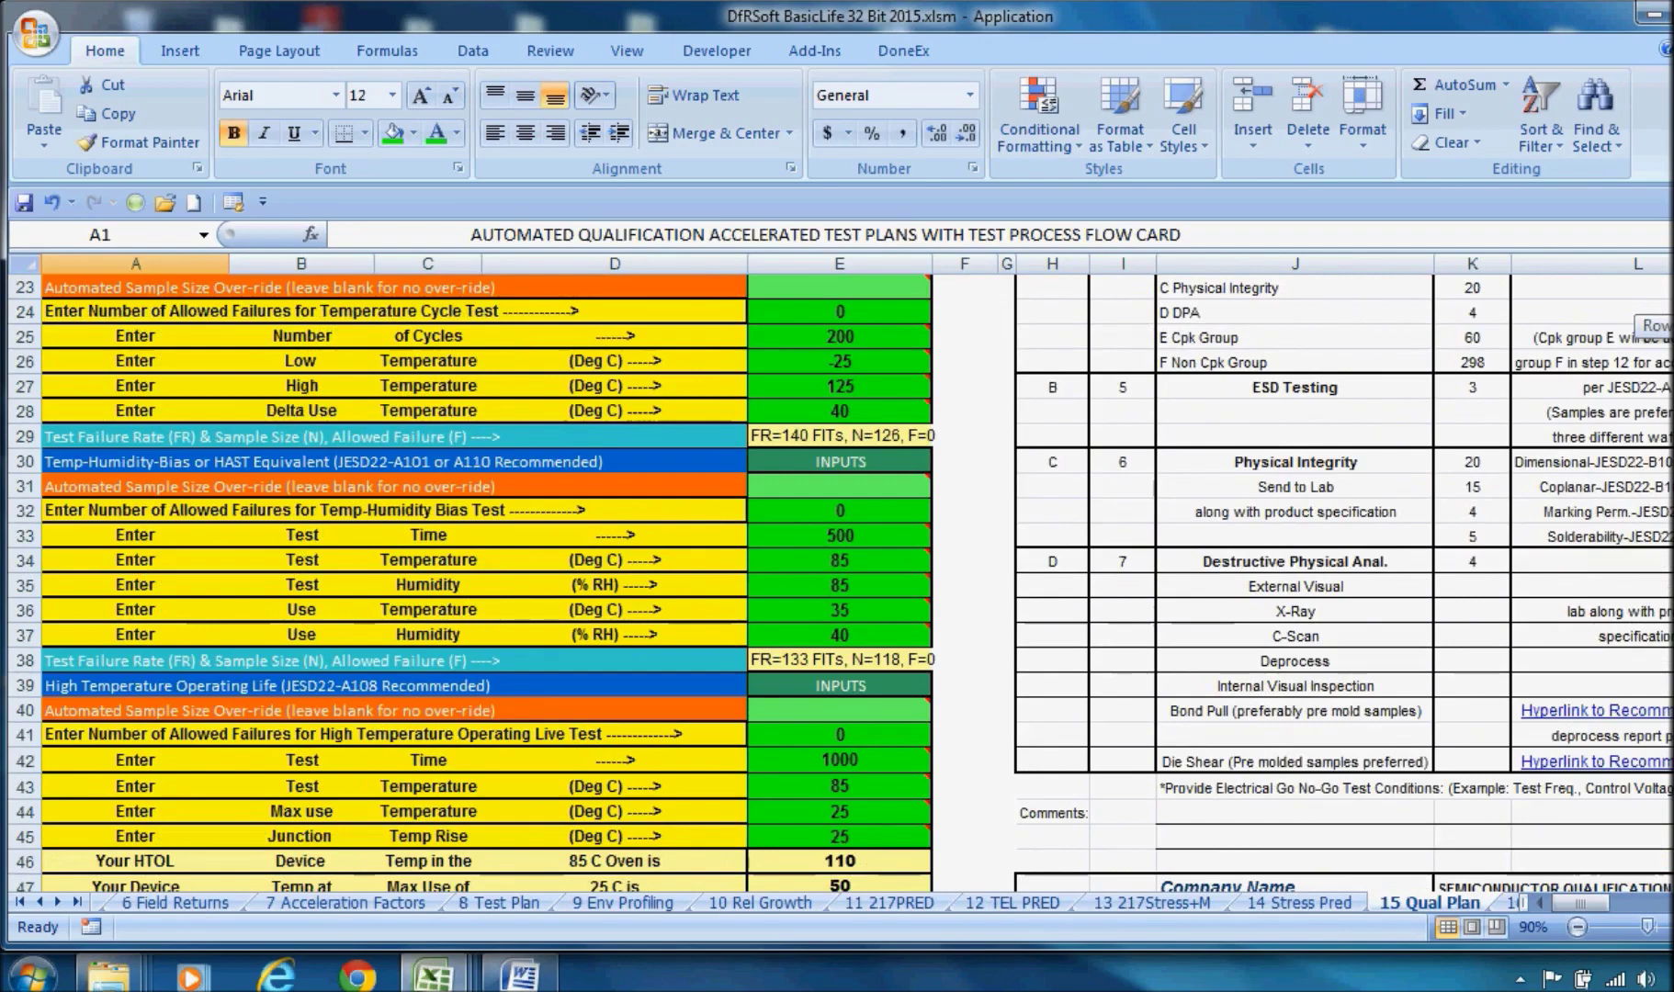
left_click_drag(1668, 348, 1667, 275)
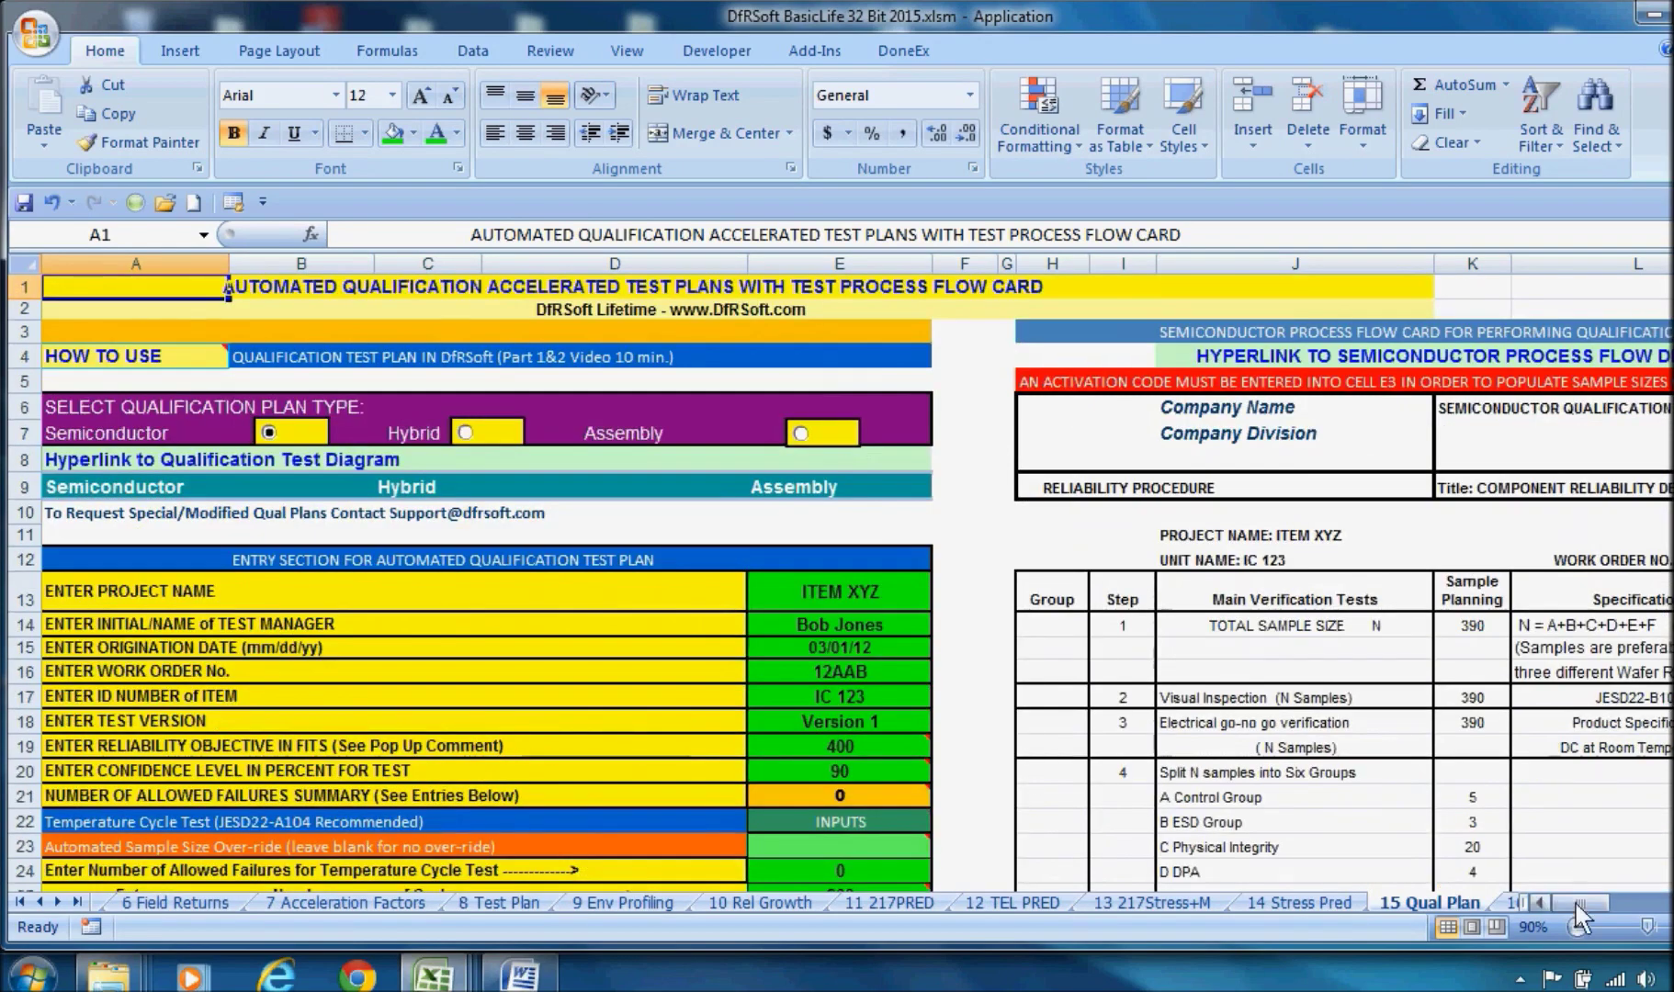
left_click_drag(1576, 903, 1590, 903)
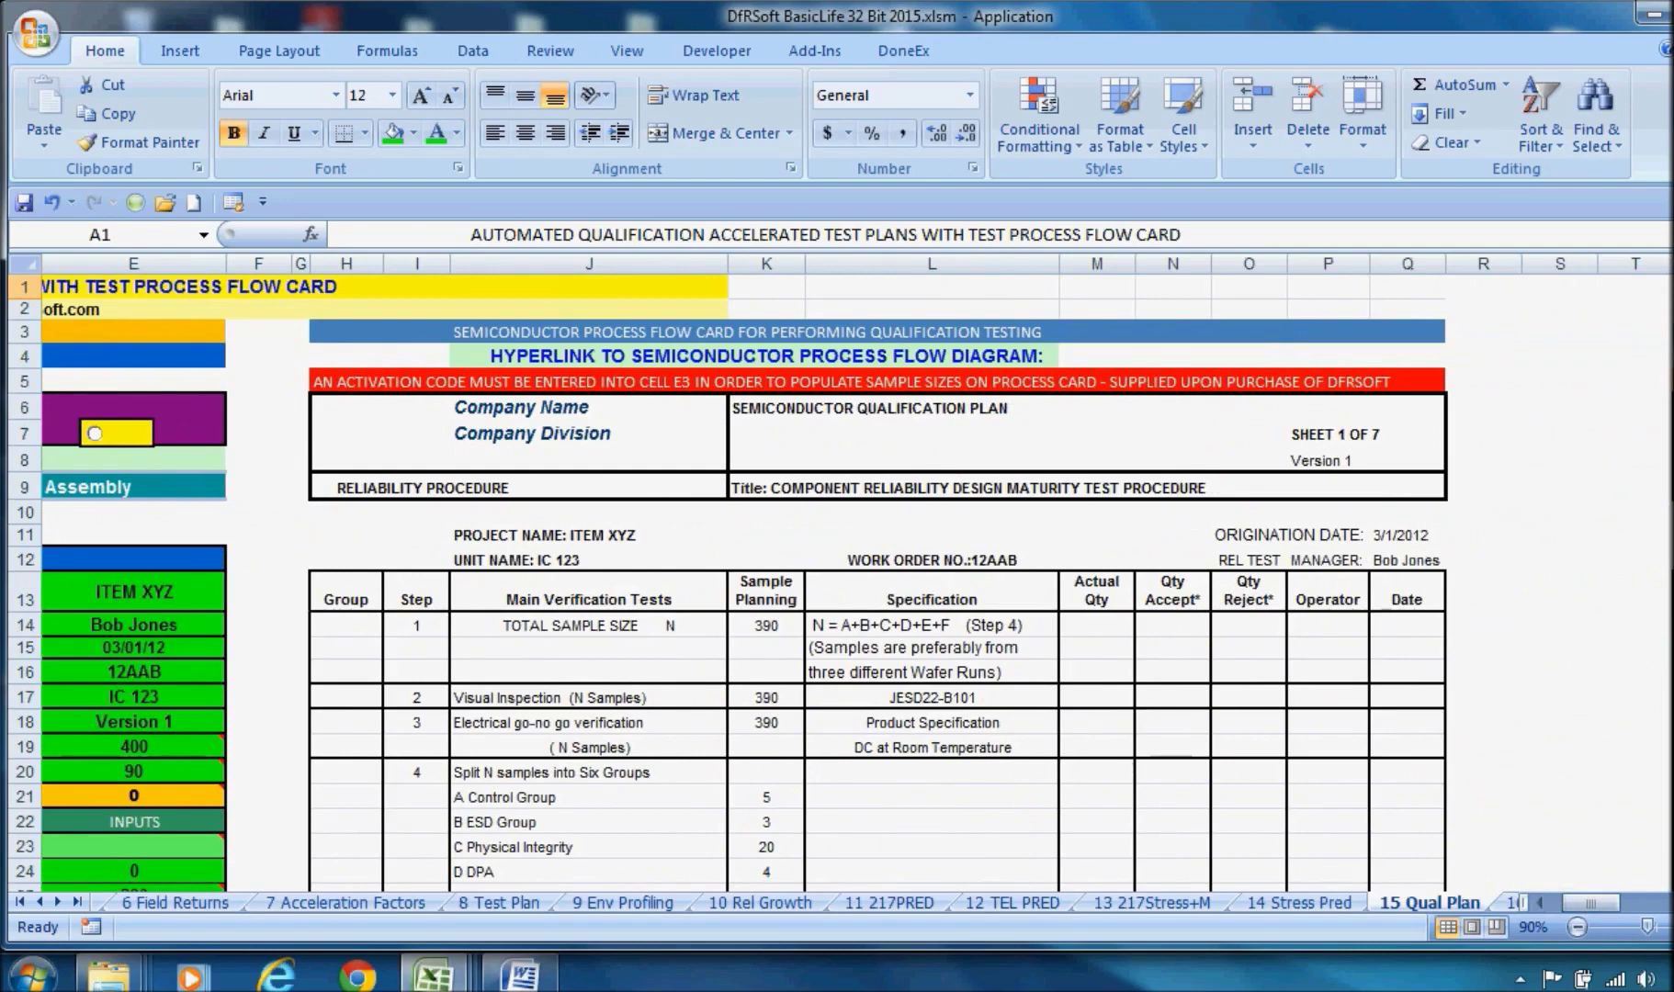
left_click_drag(1667, 276, 1668, 340)
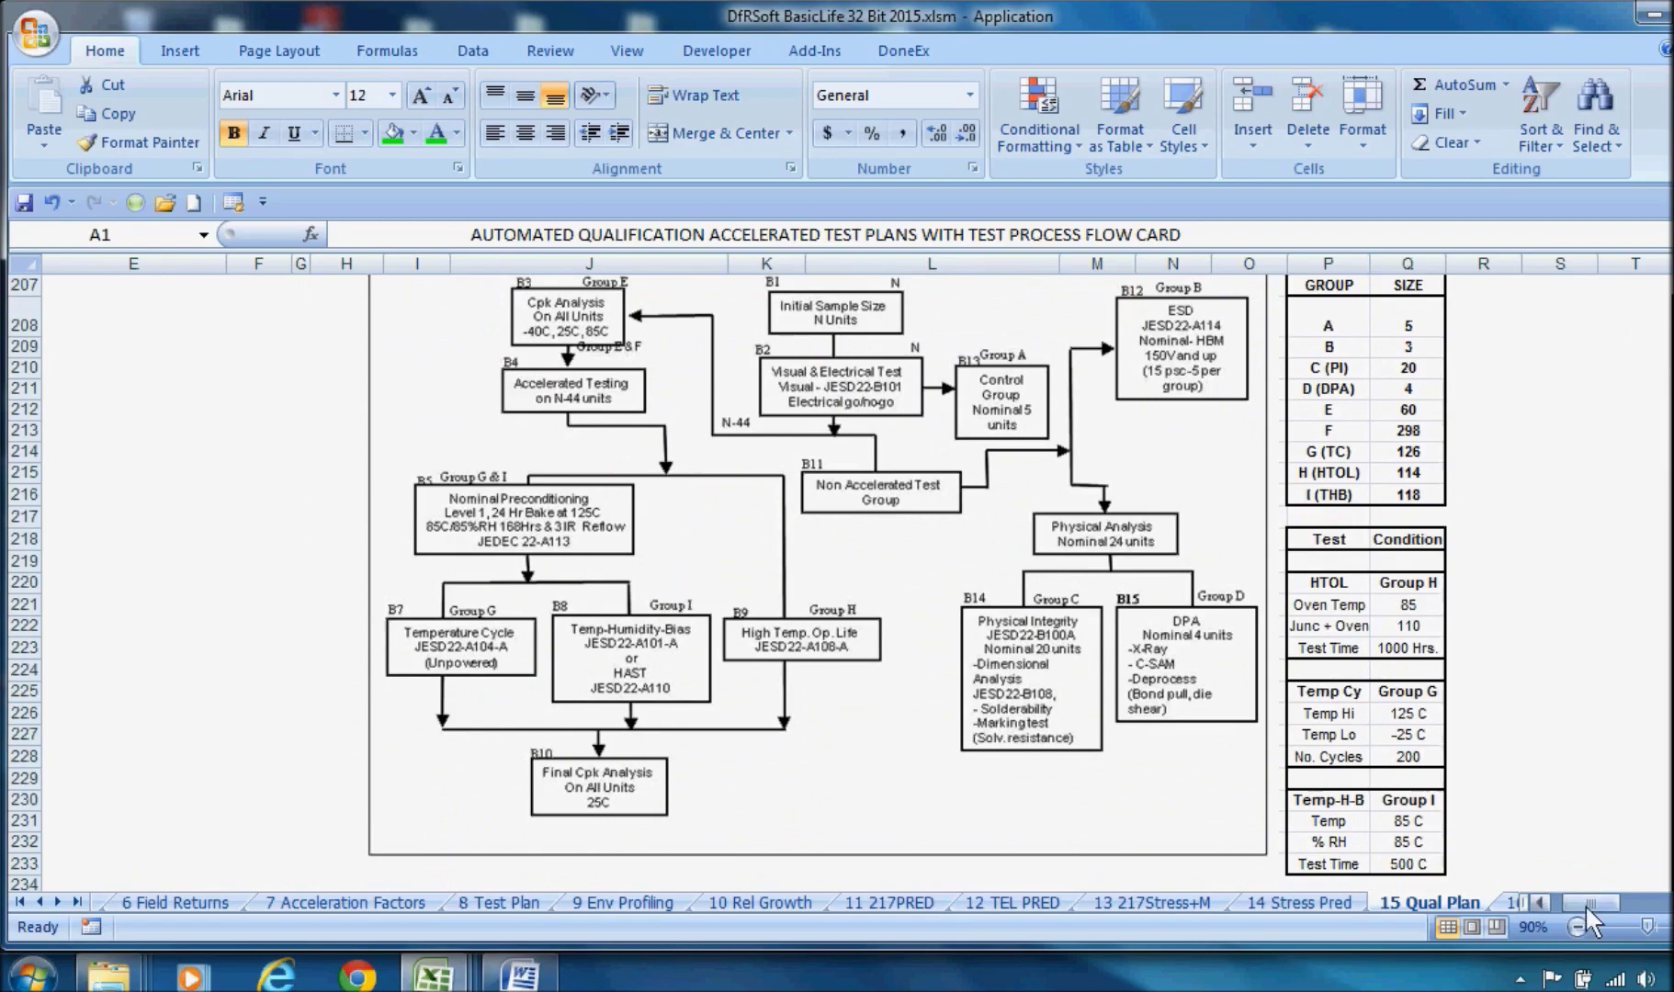
left_click_drag(1585, 904, 1614, 904)
scroll(840, 582, "down", 15)
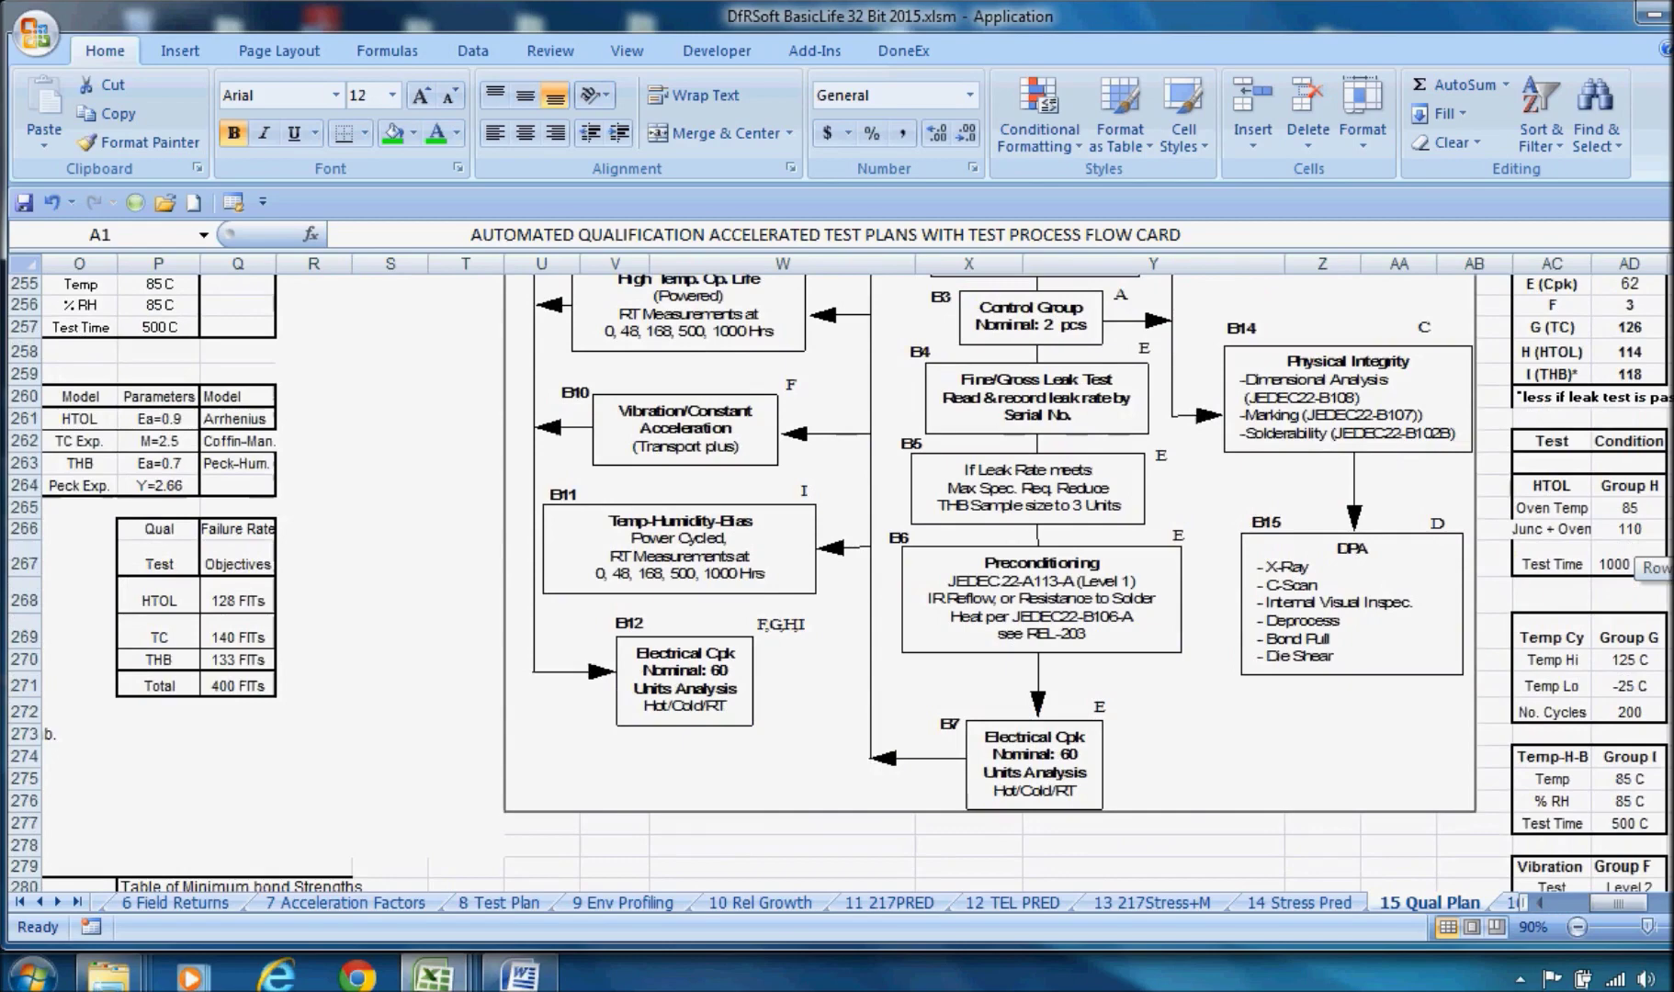
Review the 4 System Reliability sheet, then move on to the 10 Rel Growth sheet
left_click(21, 902)
left_click(538, 902)
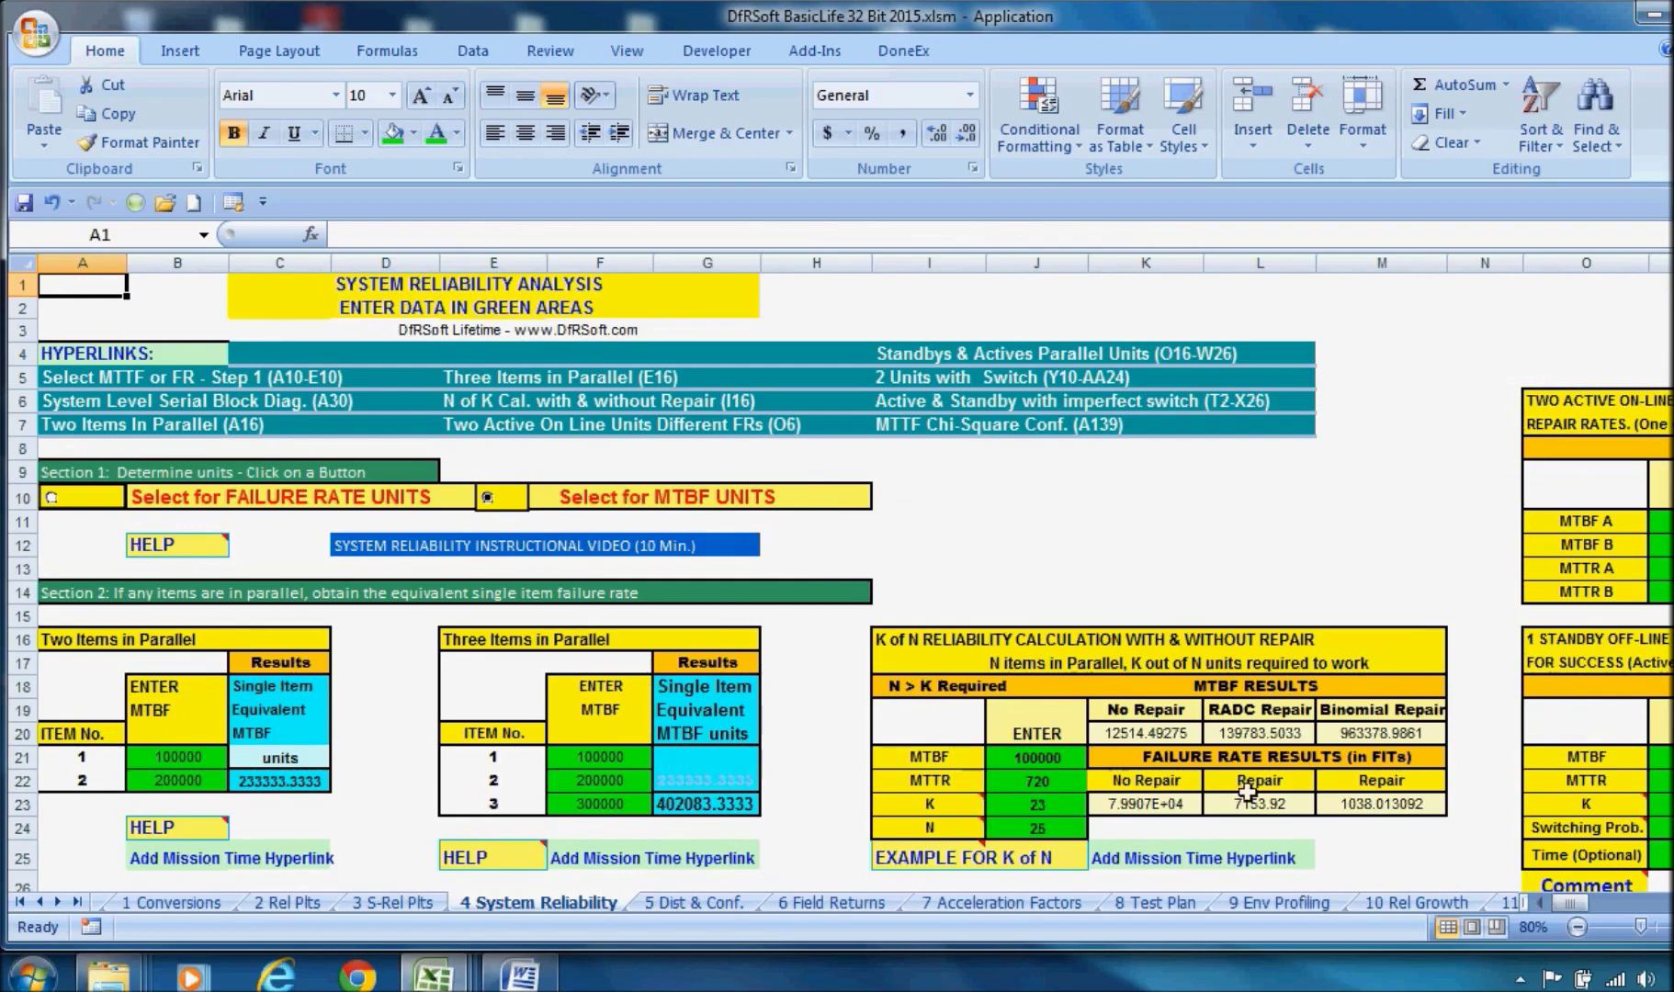
mouse_move(1582, 899)
left_mouse_down()
mouse_move(1602, 897)
mouse_move(1562, 897)
left_mouse_up()
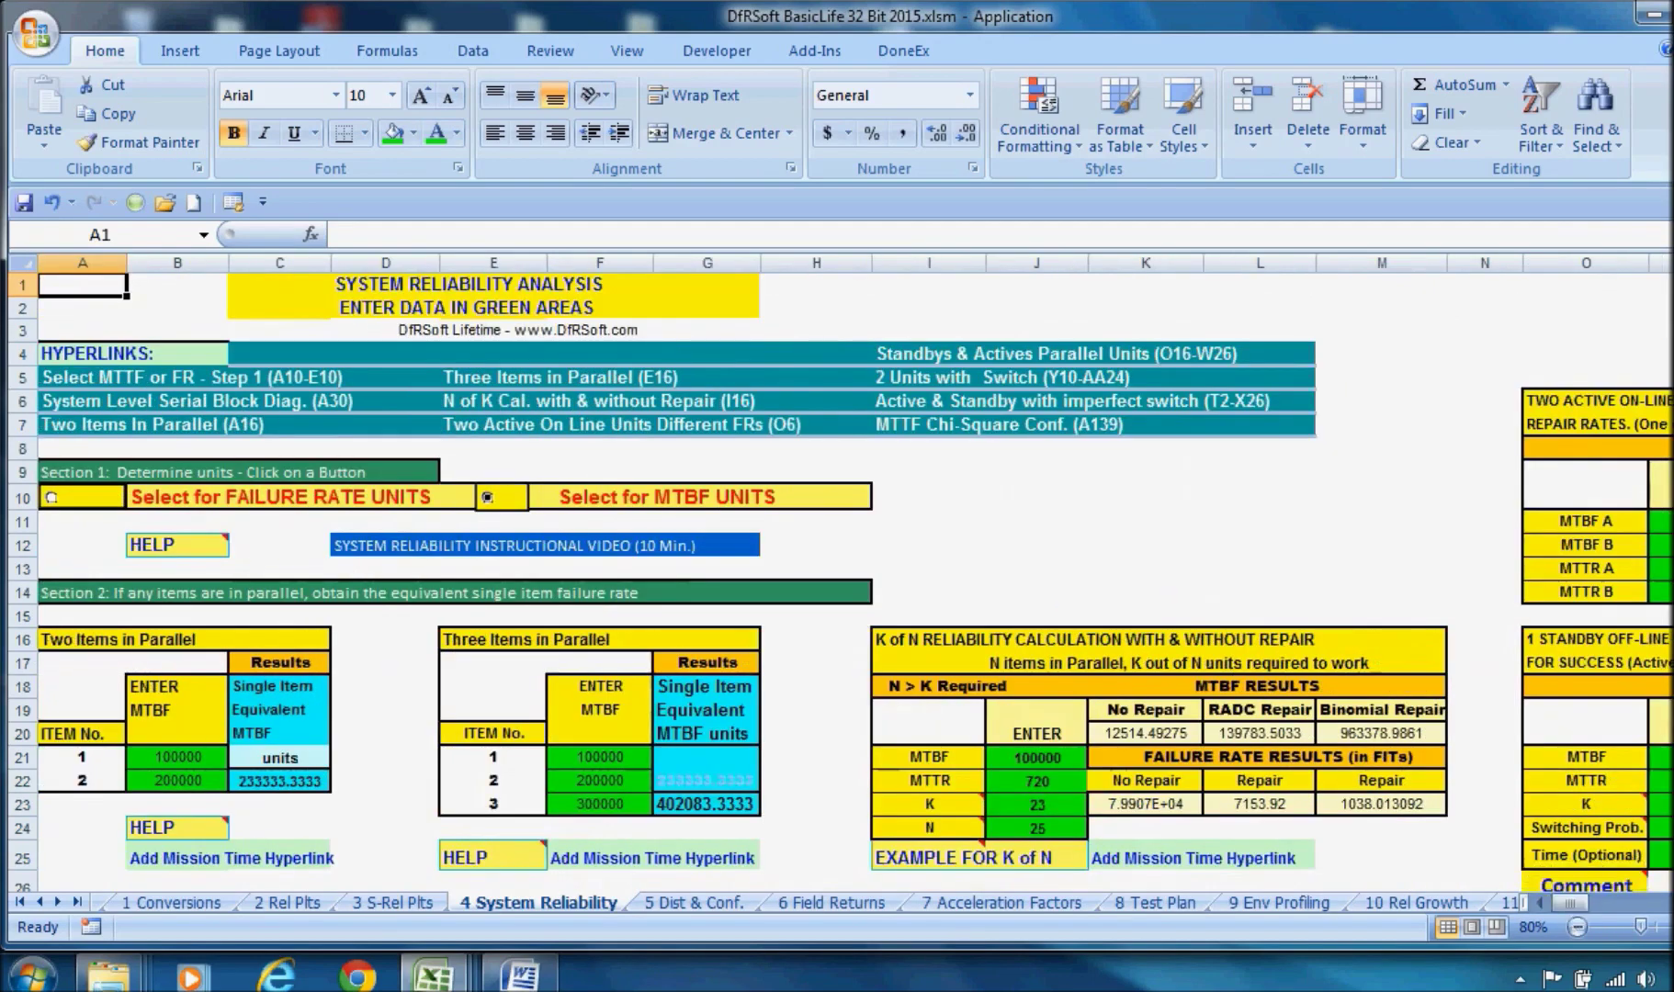
left_click_drag(1665, 280, 1665, 308)
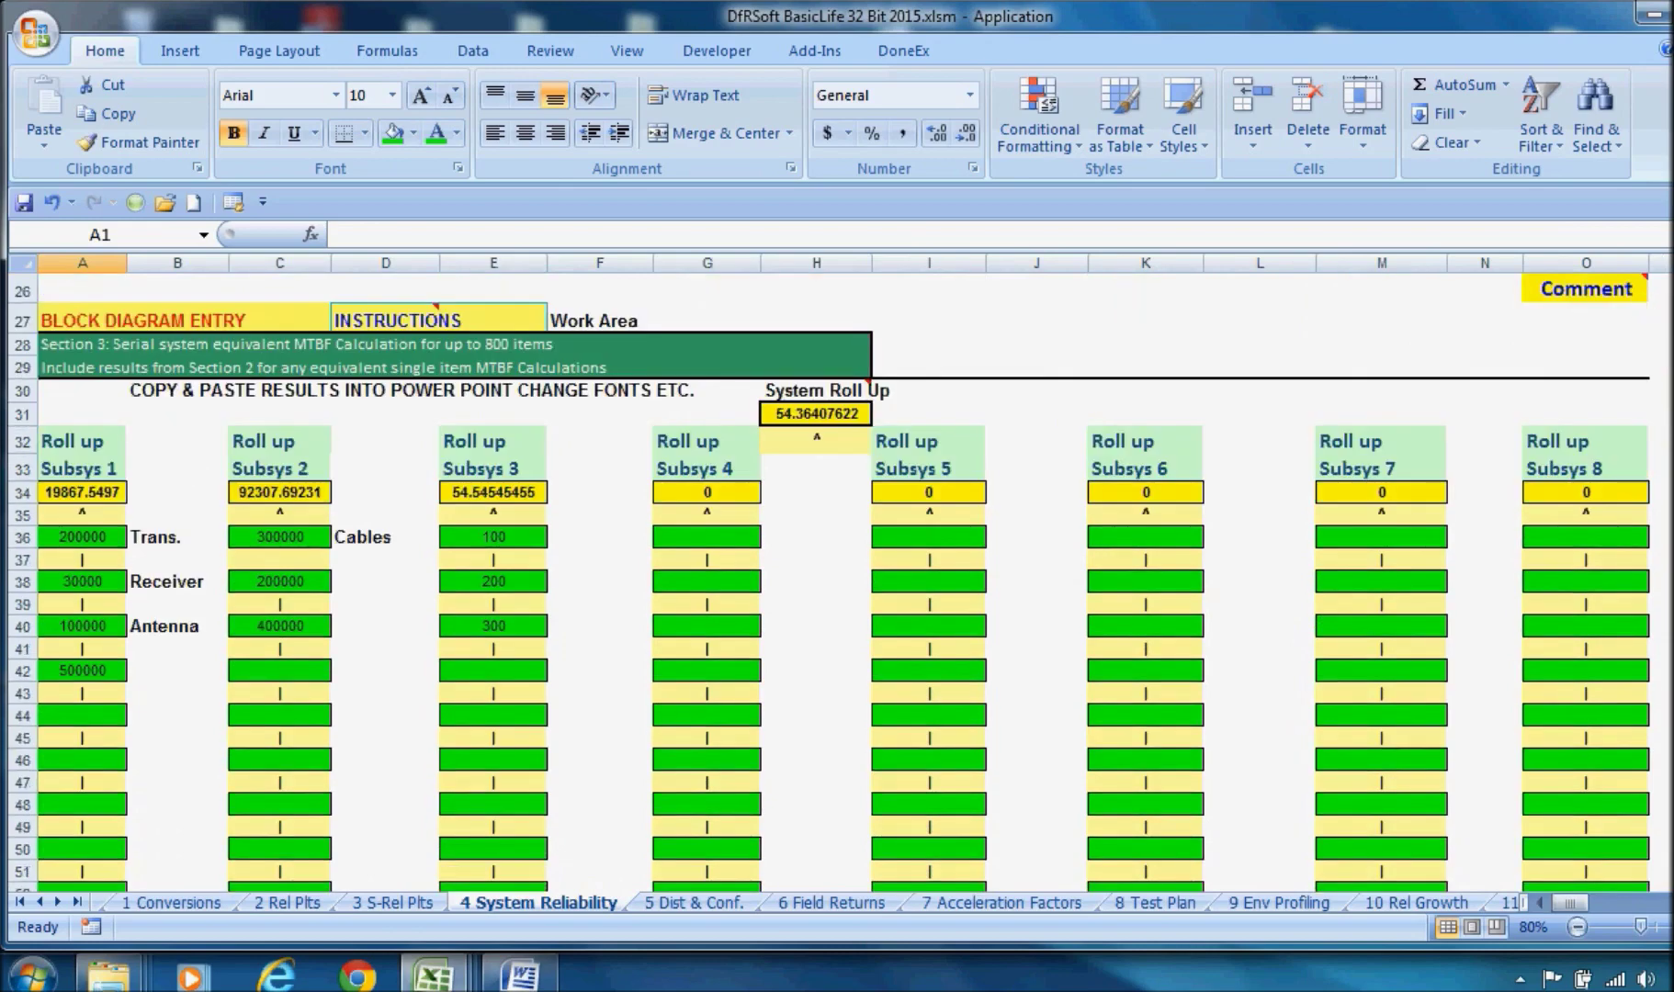
left_click(1406, 905)
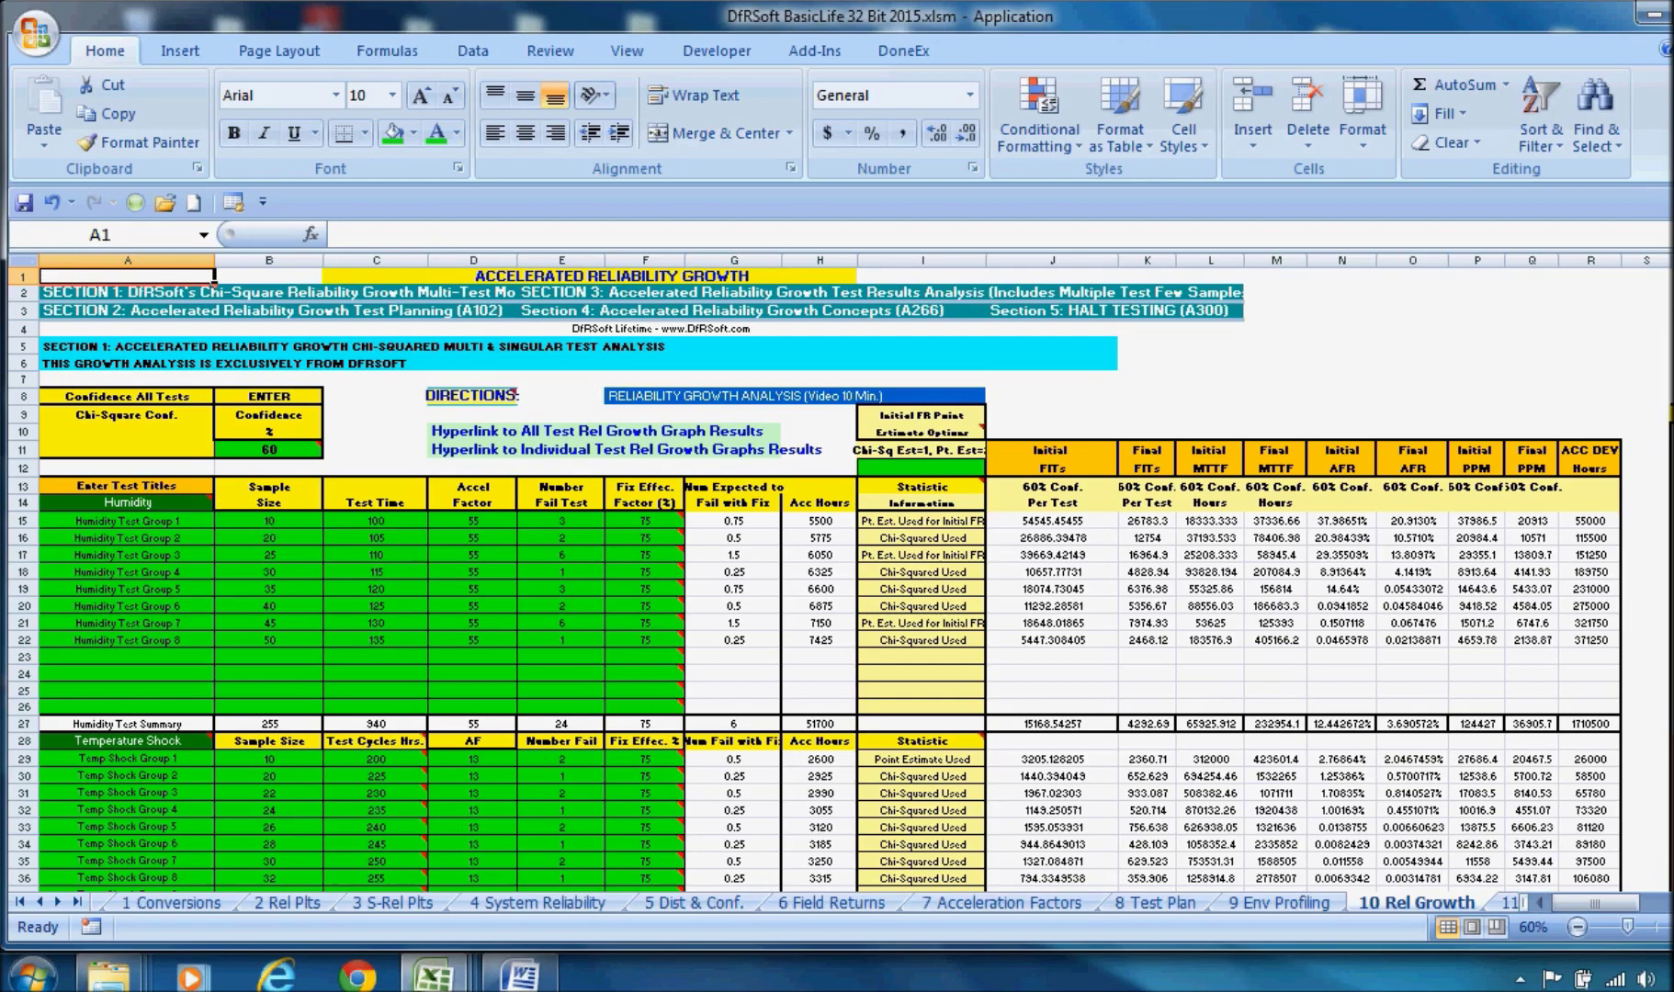
scroll(815, 578, "down", 9)
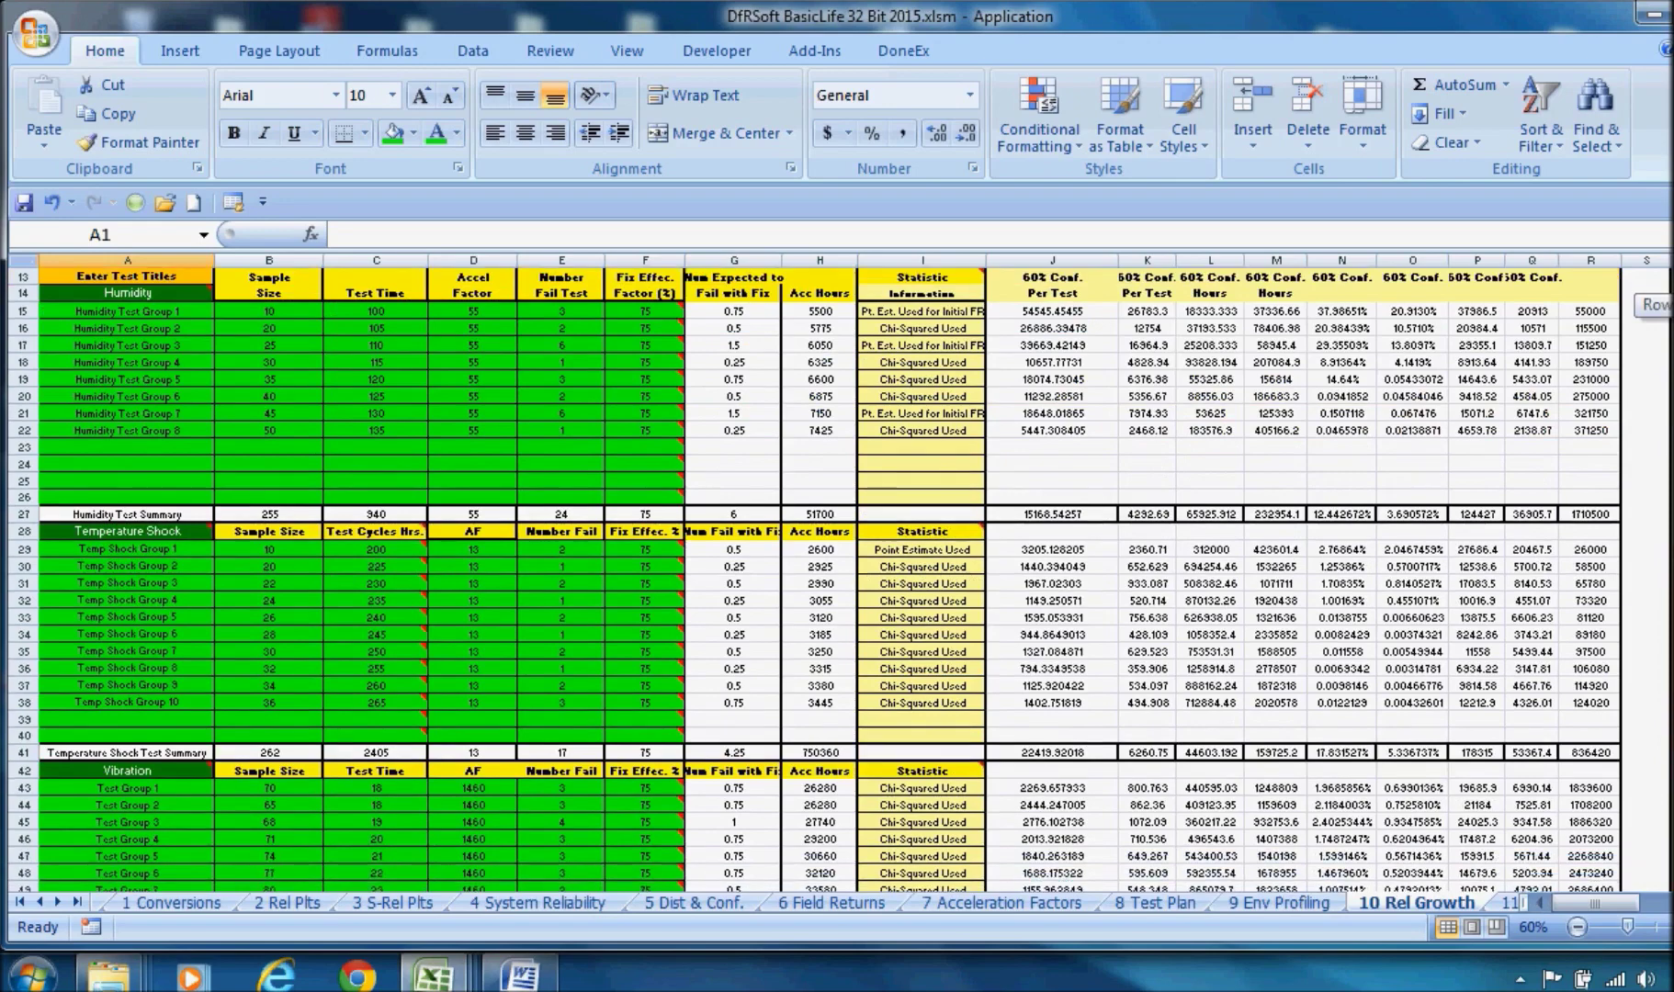
scroll(815, 579, "down", 11)
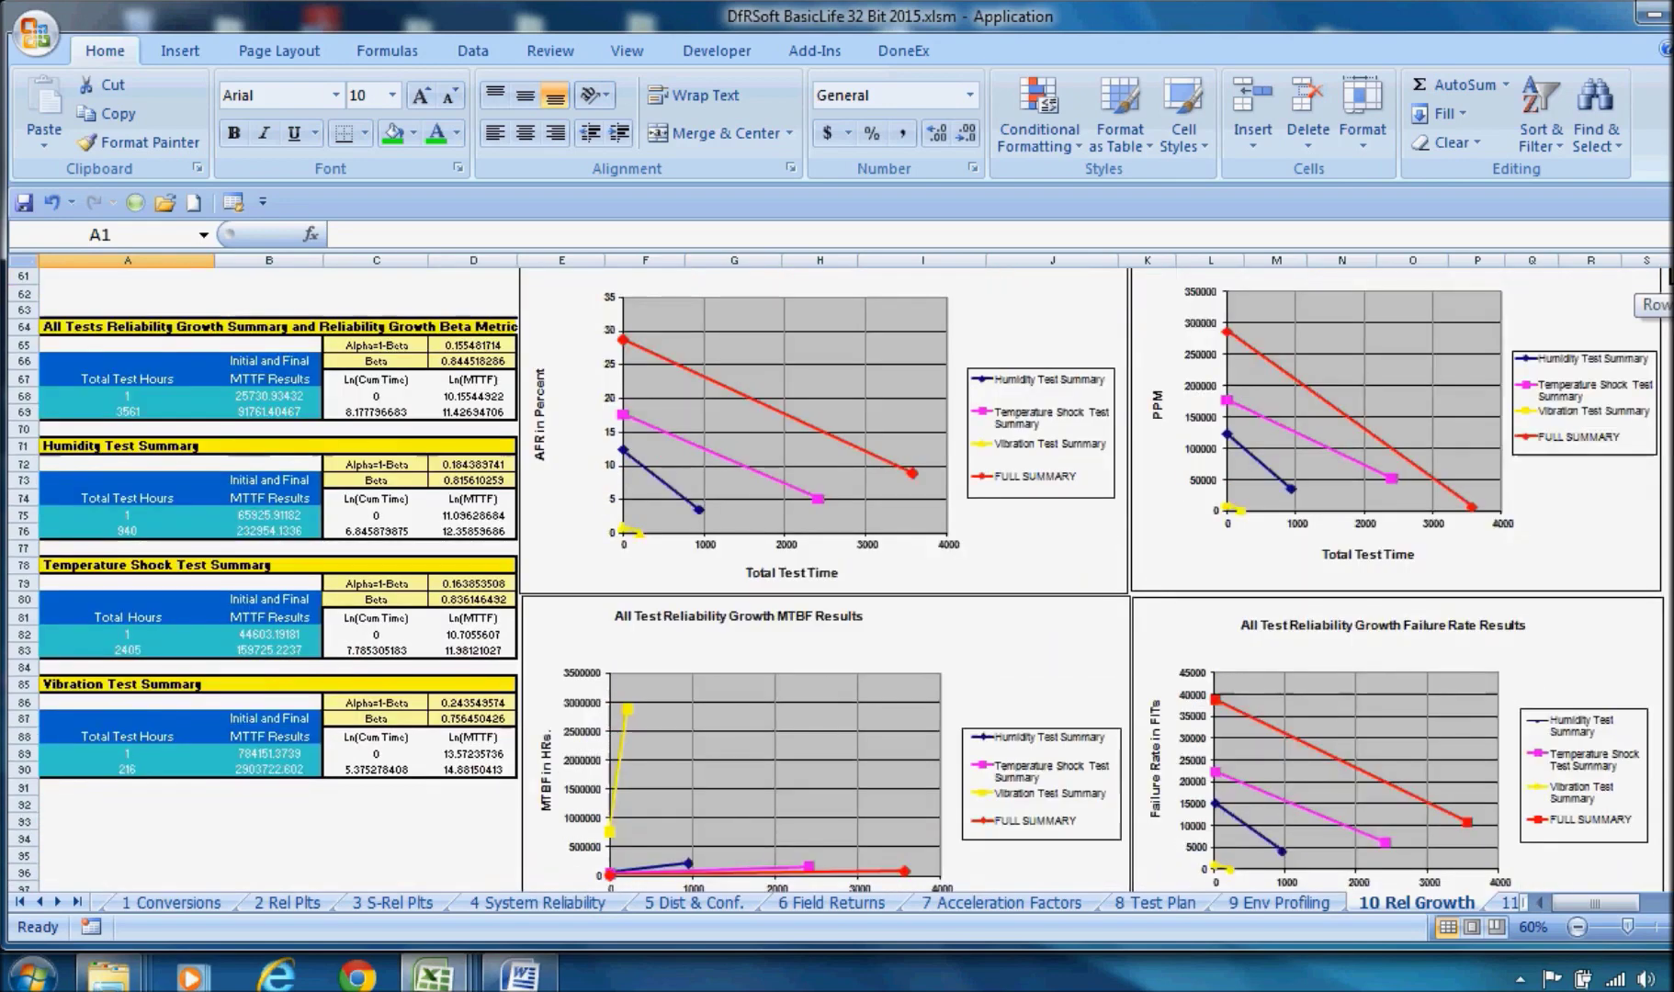
scroll(815, 579, "down", 20)
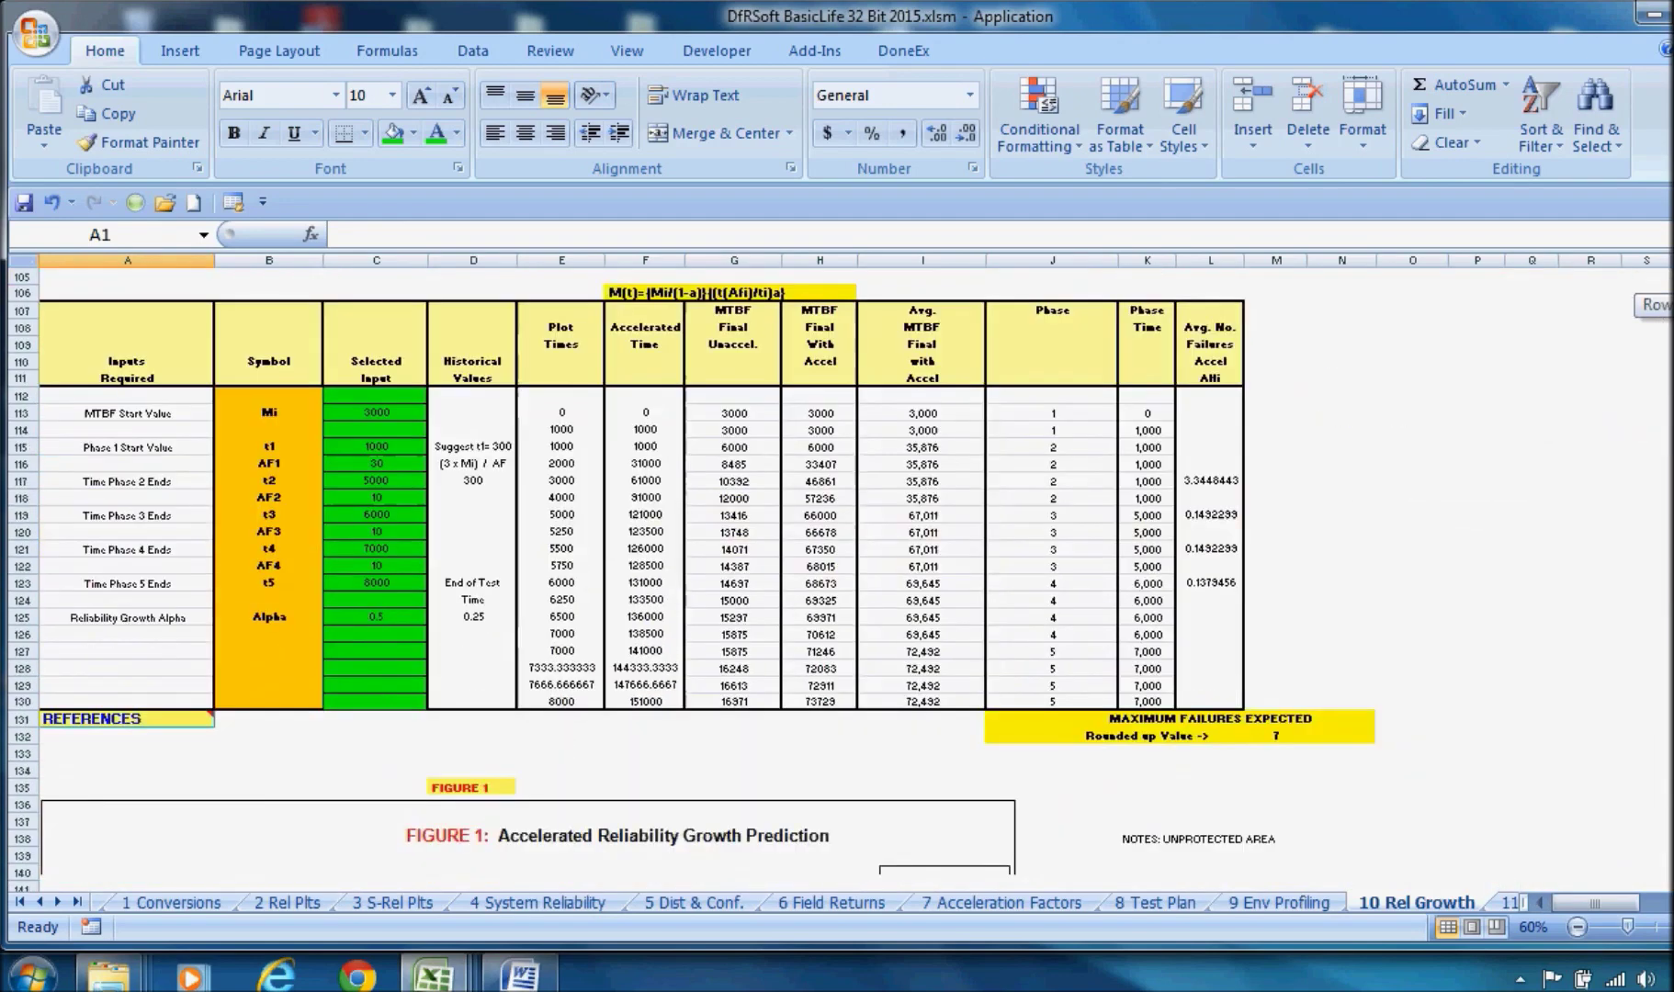
scroll(814, 579, "down", 4)
scroll(815, 579, "up", 3)
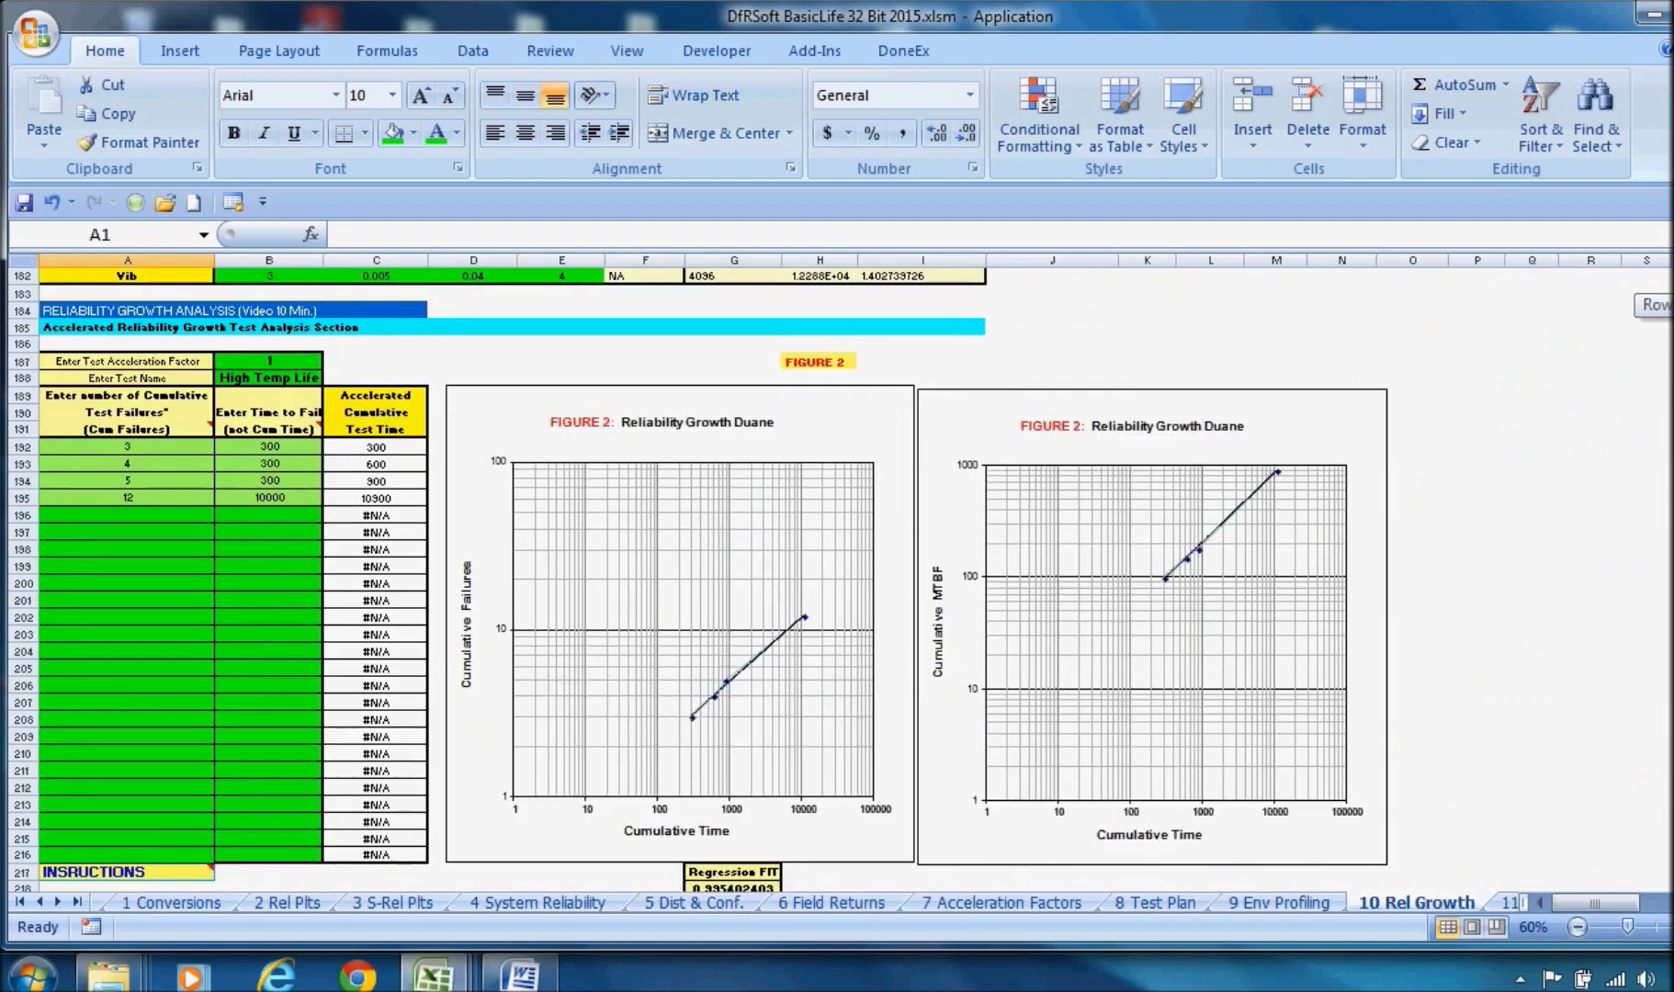
scroll(814, 578, "up", 1)
key("ctrl+Home")
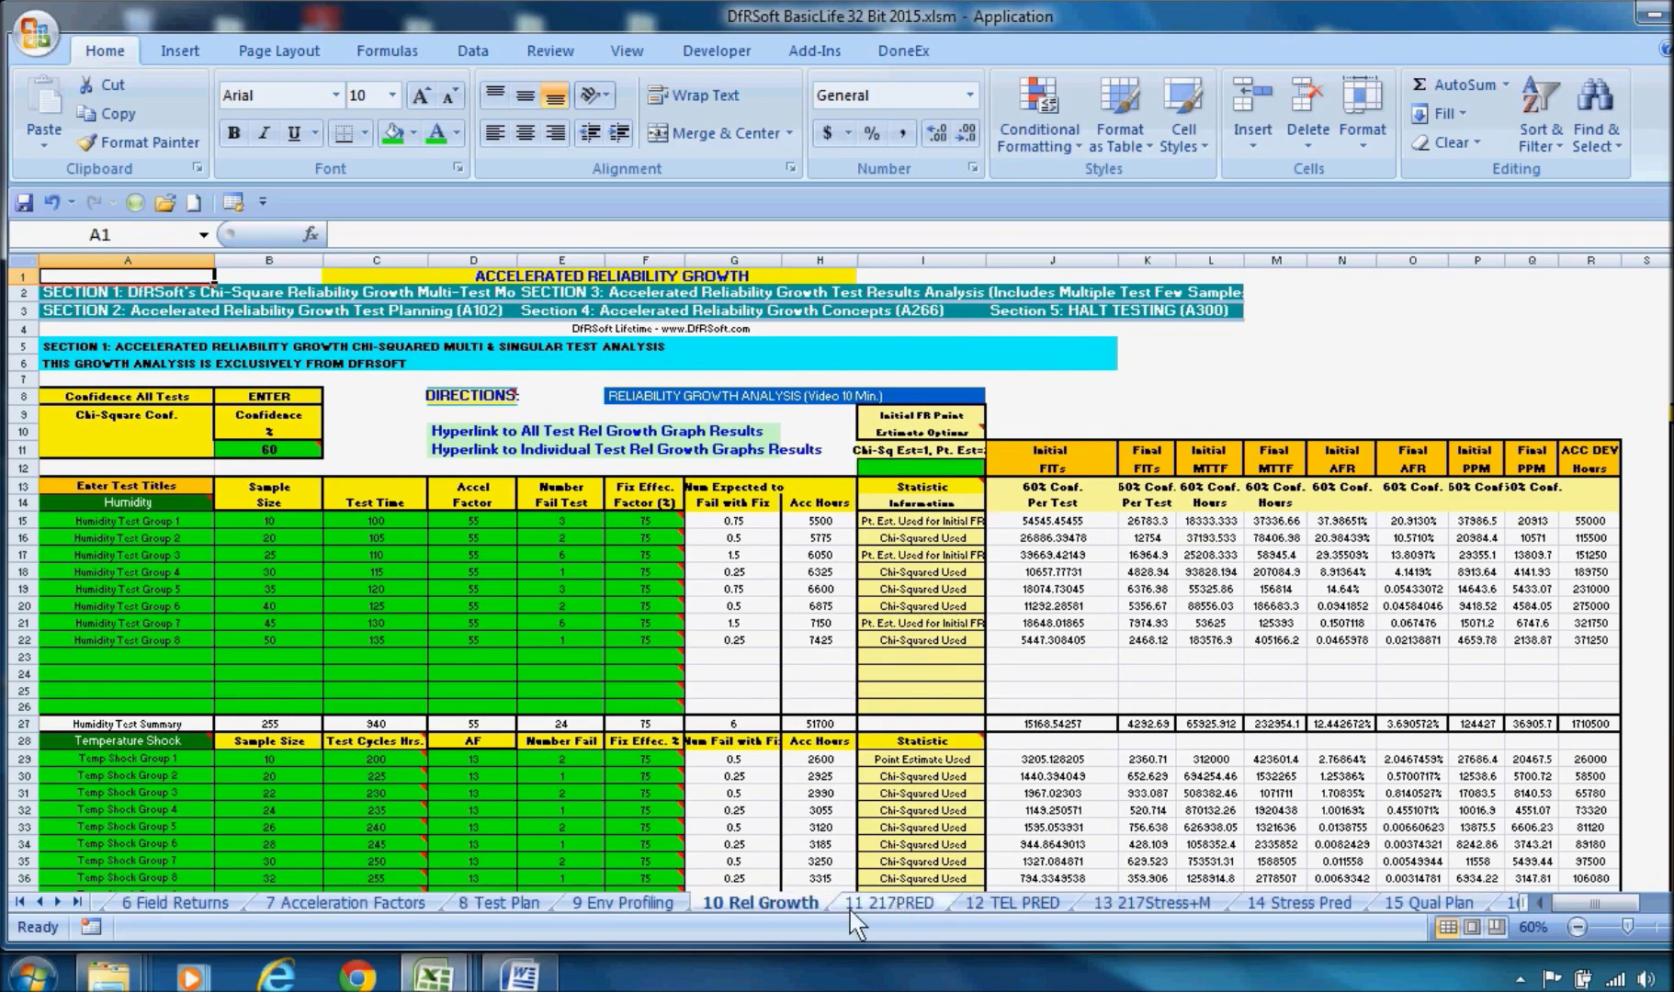
Step through 11 217PRED, 12 TEL PRED and 13 217Stress+M, then scroll down Avail & Spares to Sparing Analysis No. 2
left_click(883, 904)
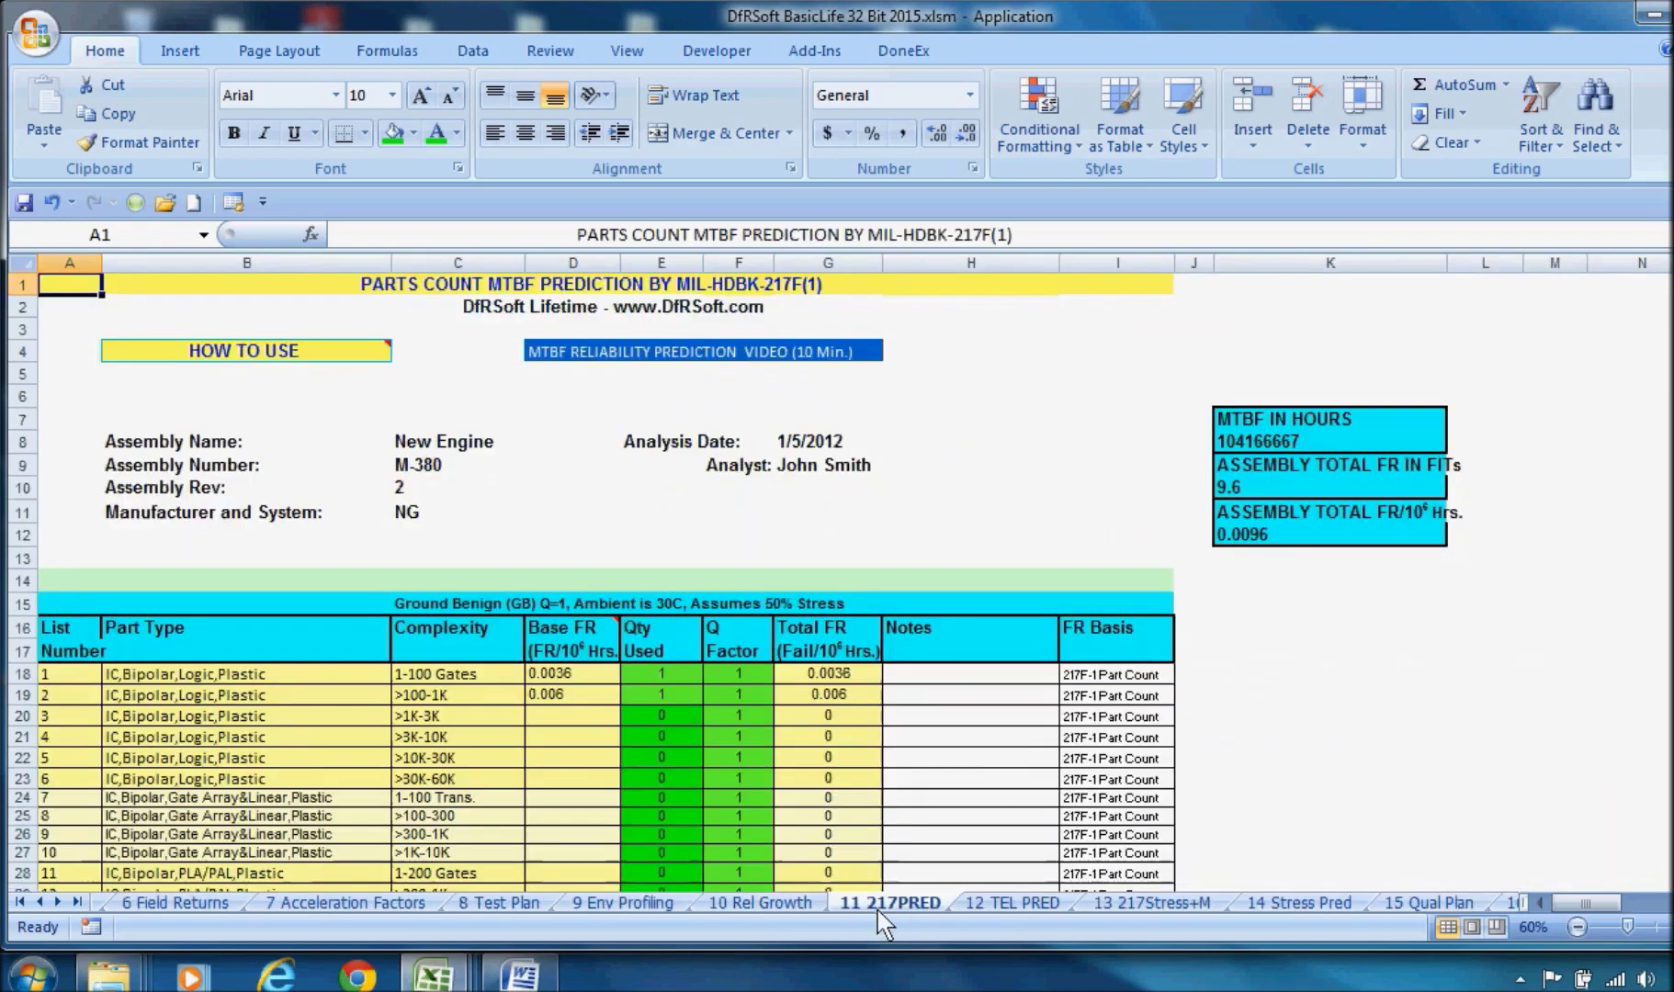
left_click(989, 907)
left_click(1102, 904)
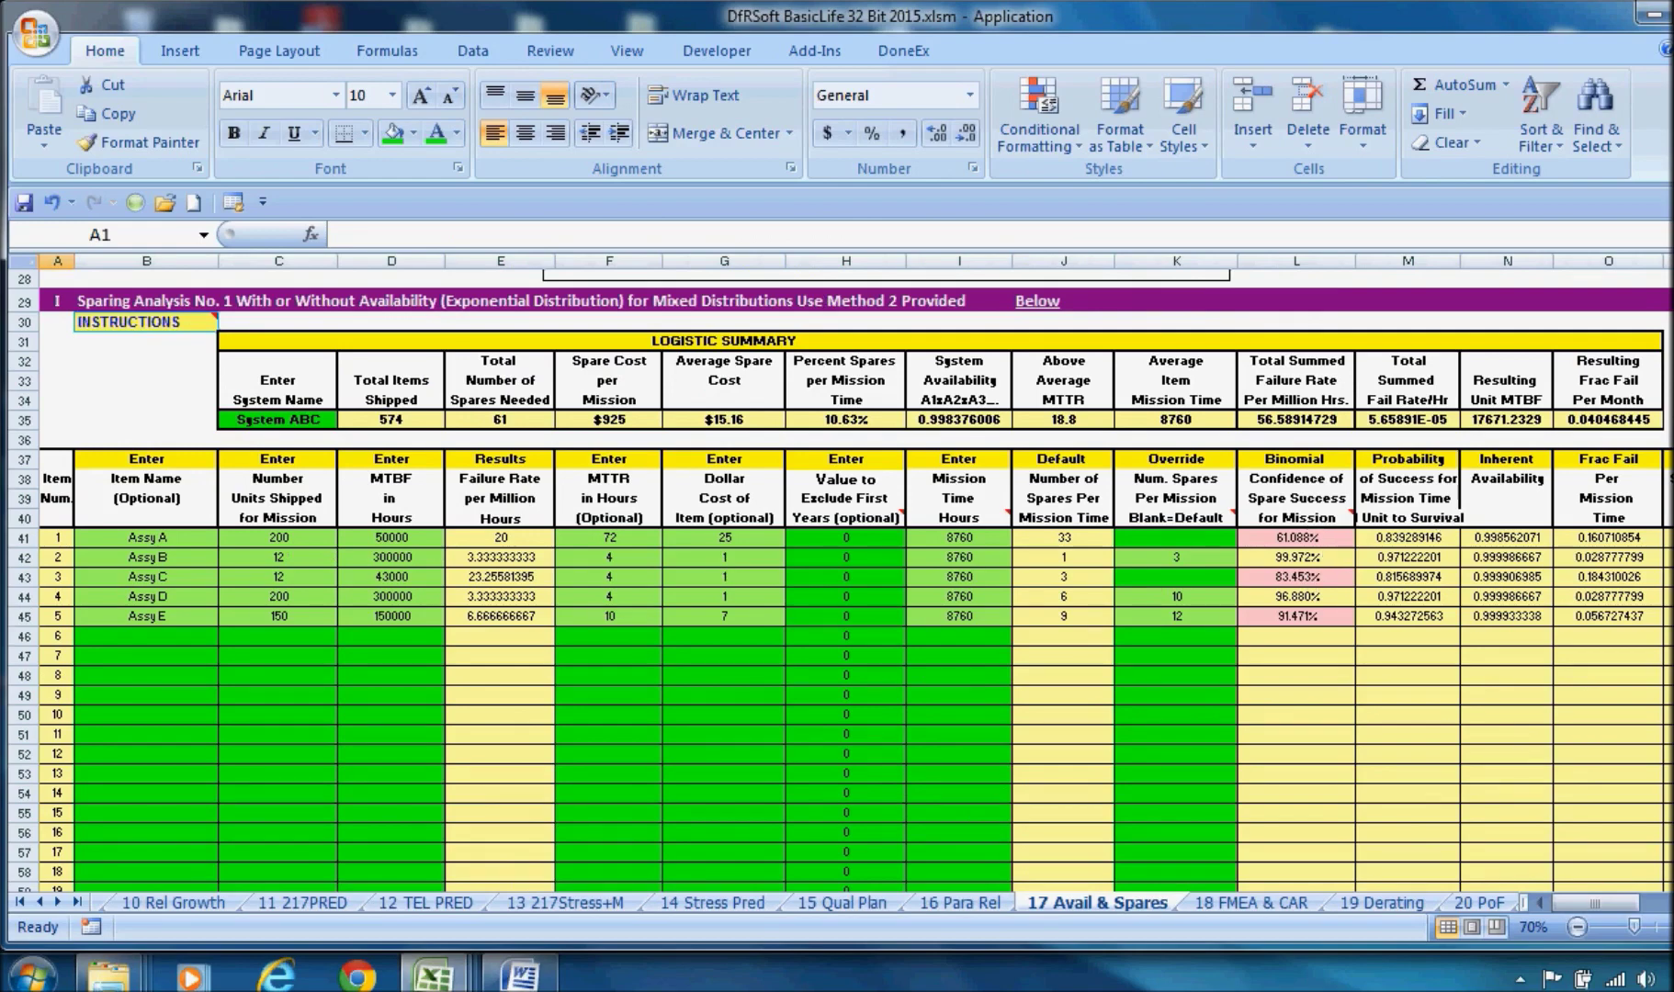
left_click_drag(1668, 275, 1667, 310)
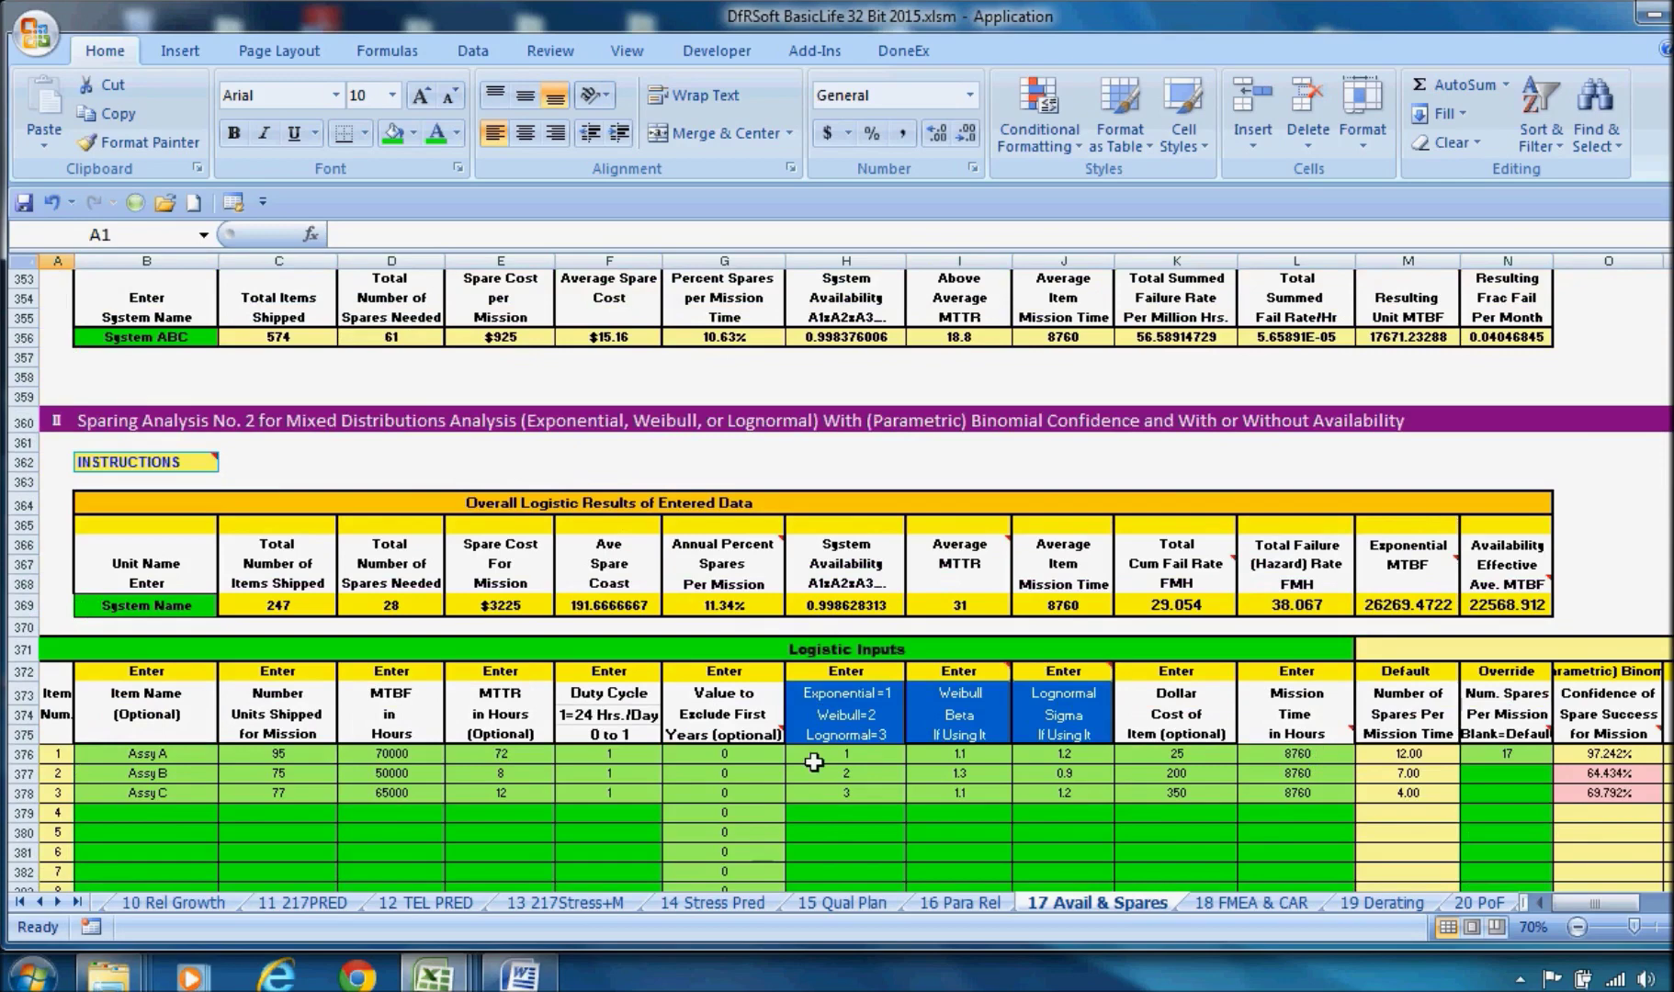
Open 31 DOE and scroll past ANOVA and regression to the 4-factor half-factorial design, then go to 23 SPC
left_click(77, 902)
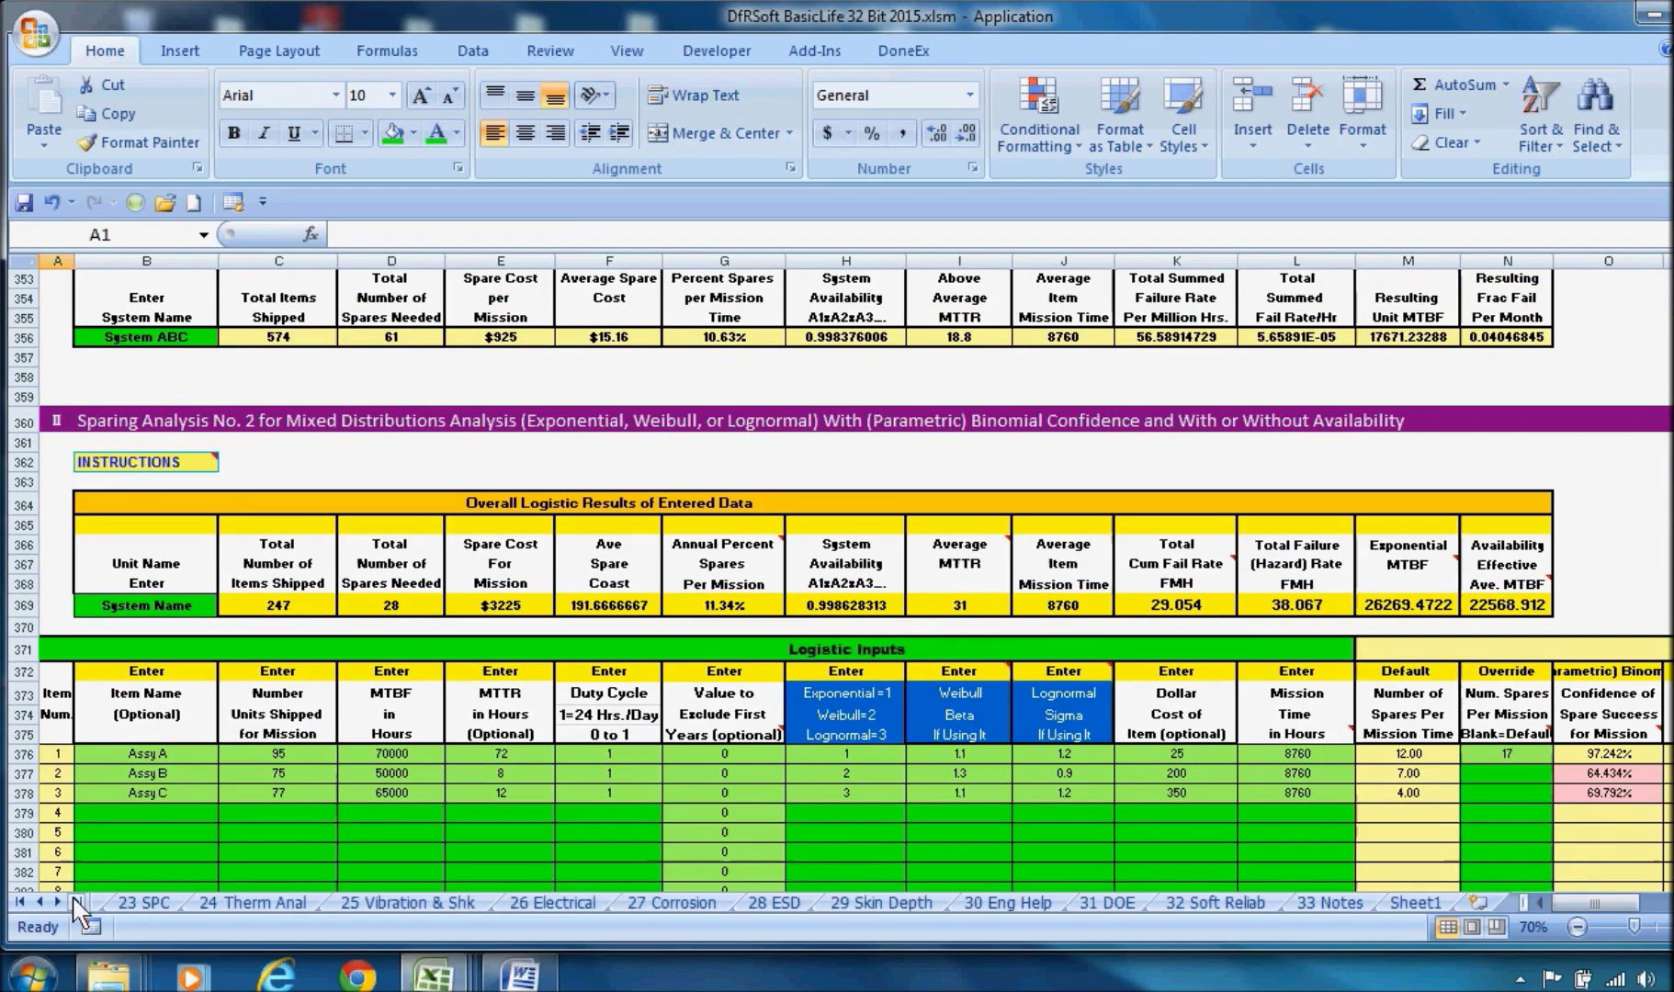
left_click(1102, 901)
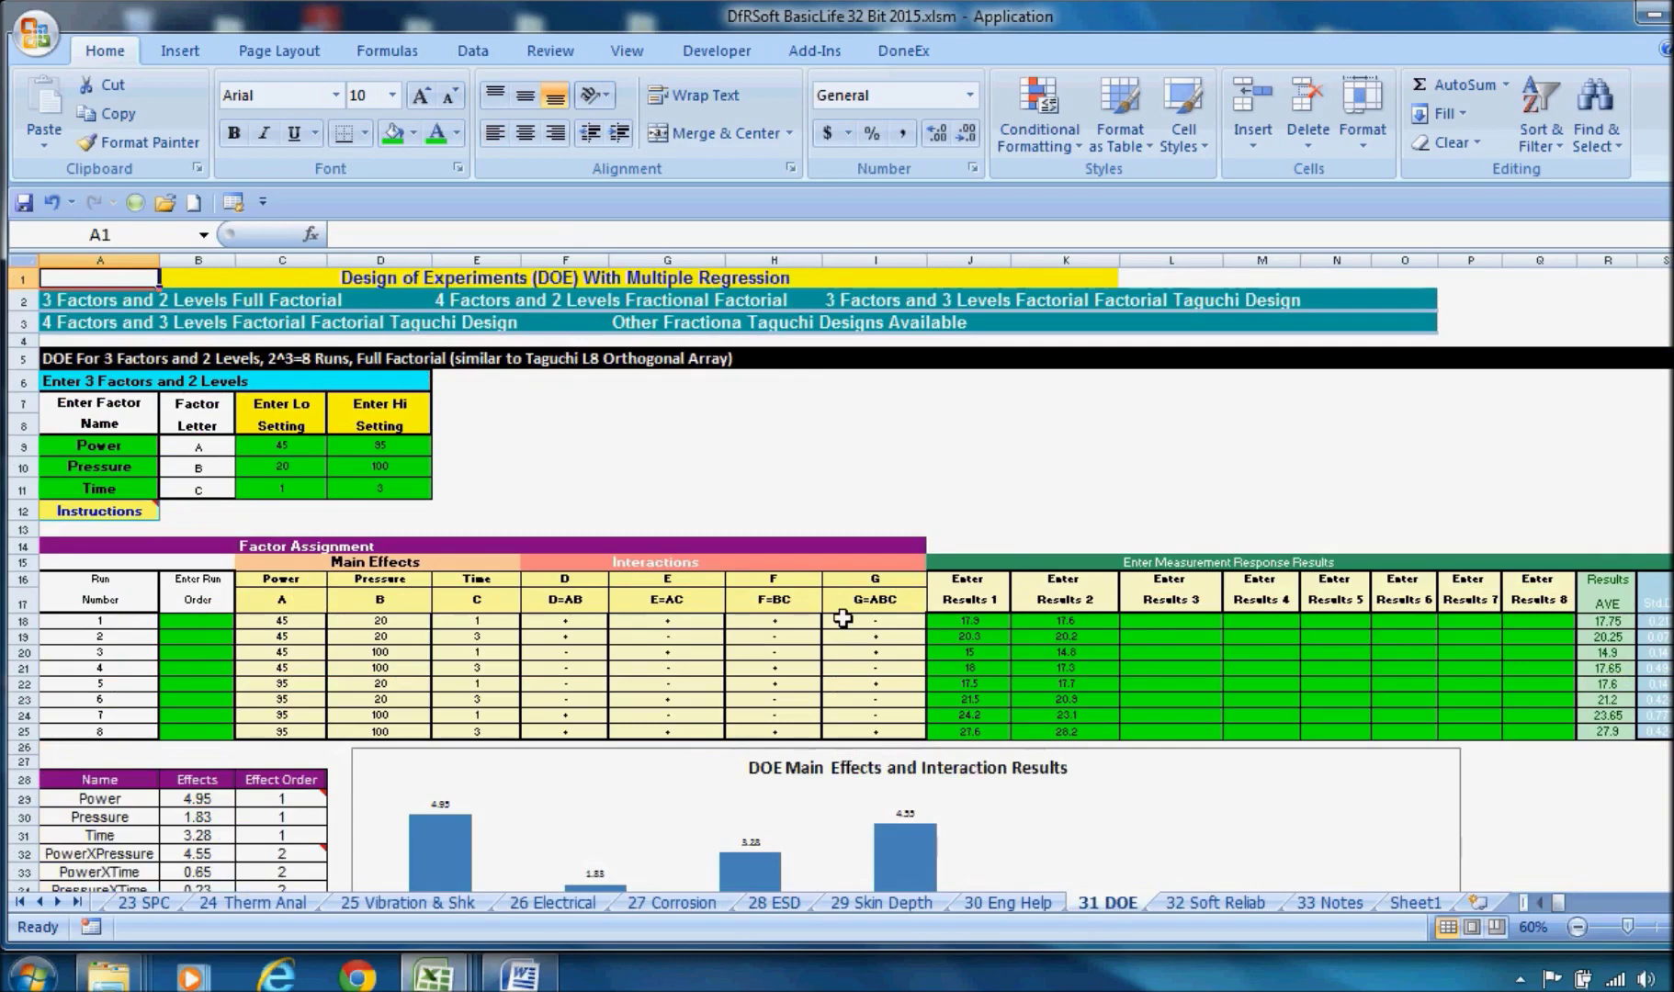
scroll(845, 625, "down", 5)
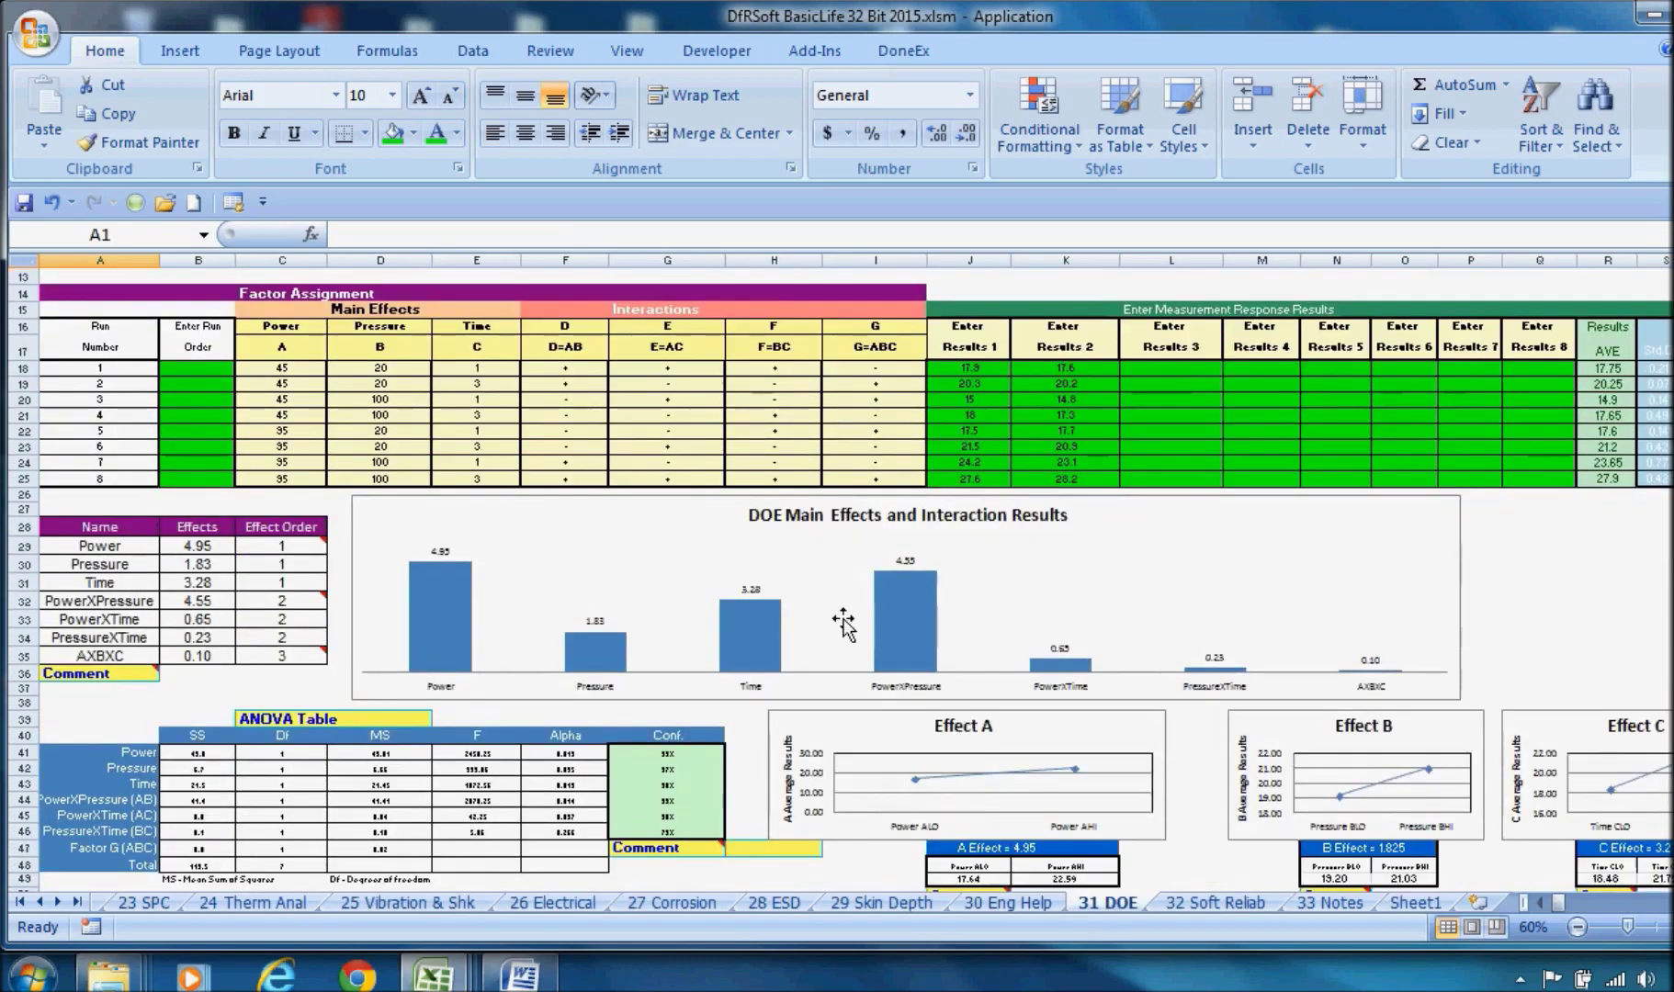
scroll(845, 632, "down", 6)
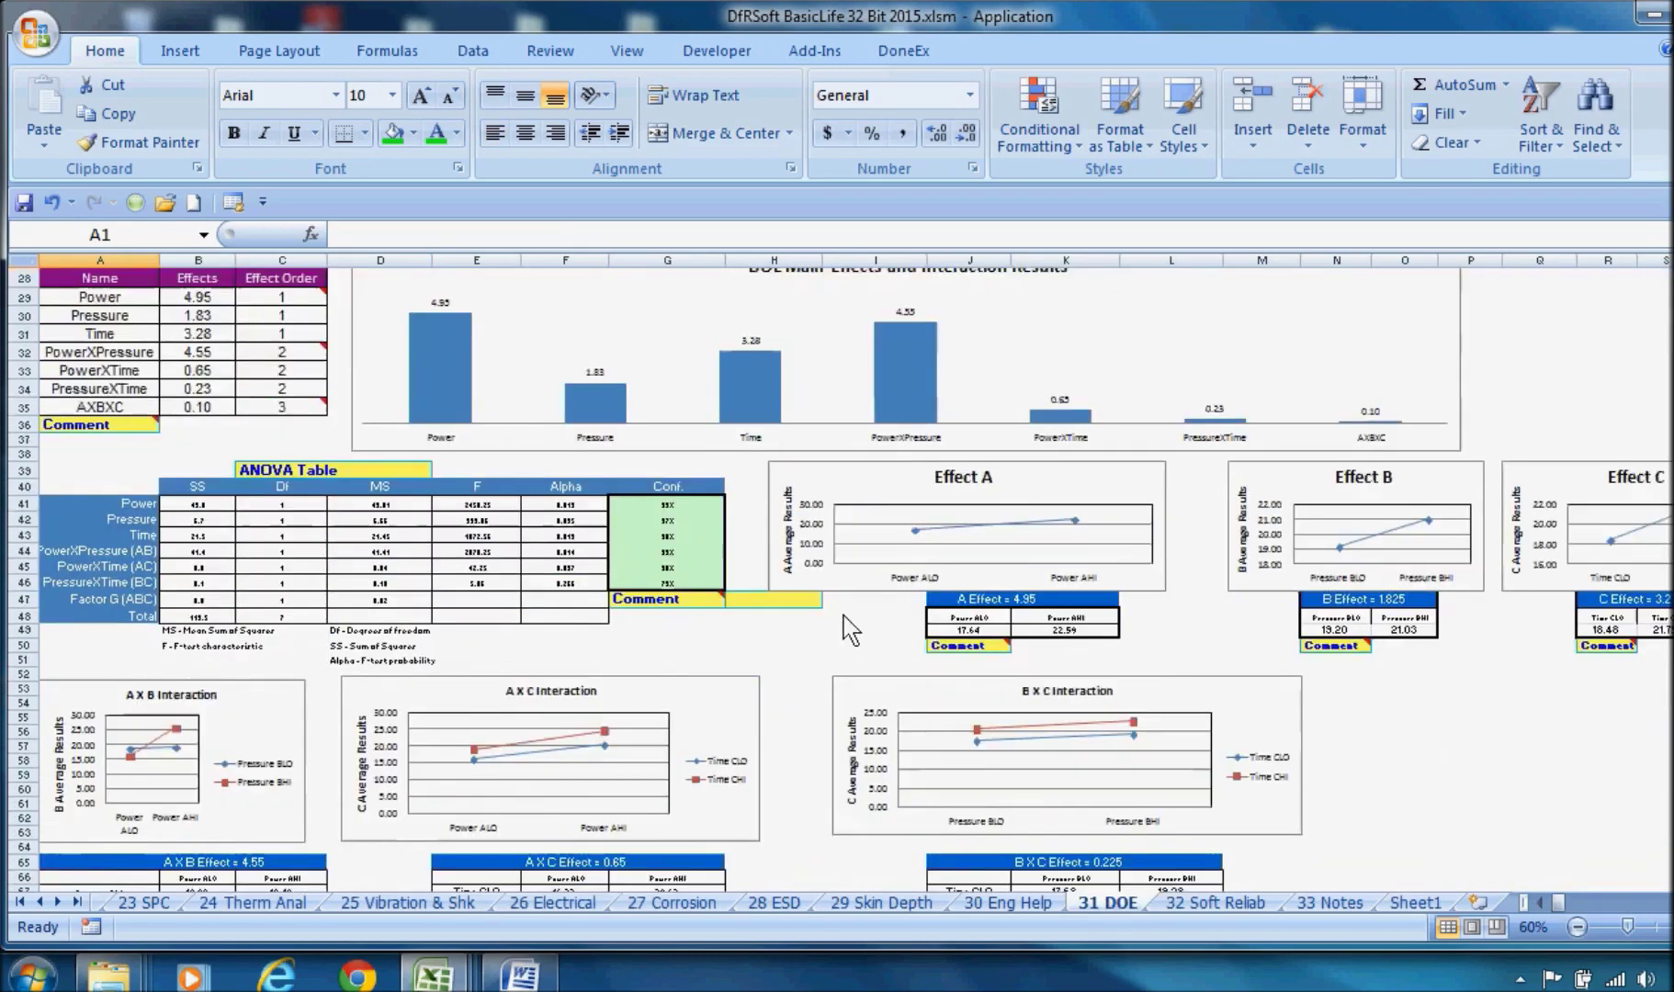
scroll(848, 632, "down", 12)
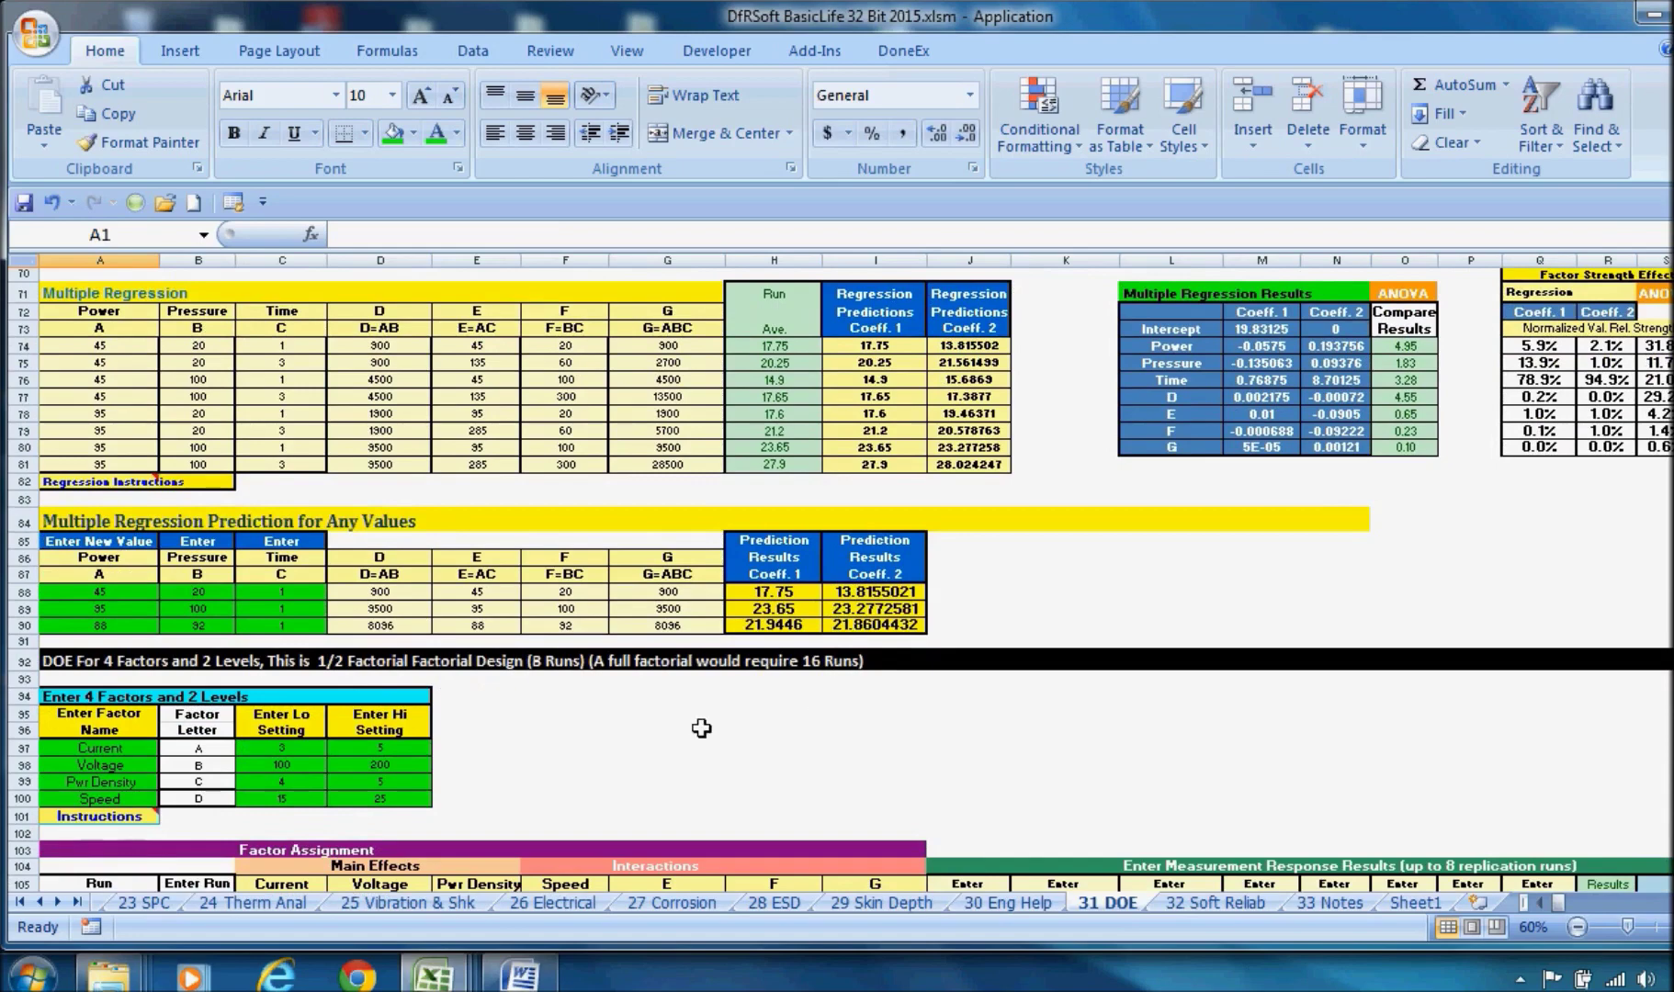
scroll(703, 719, "down", 3)
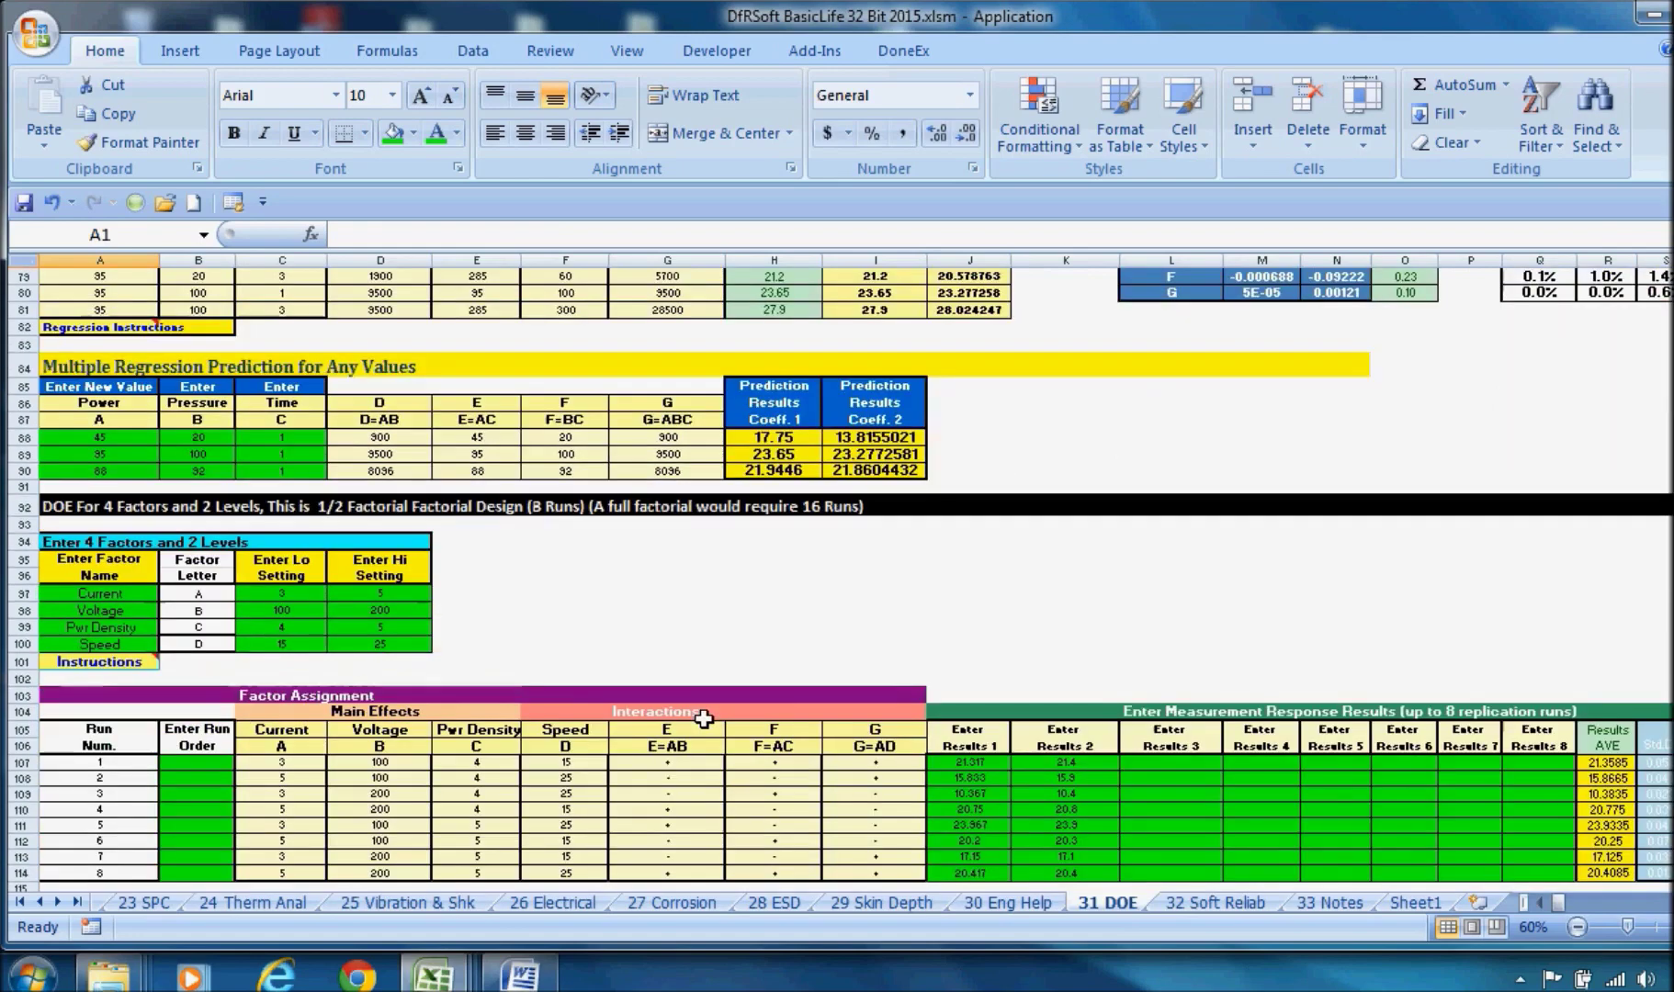
scroll(704, 720, "down", 3)
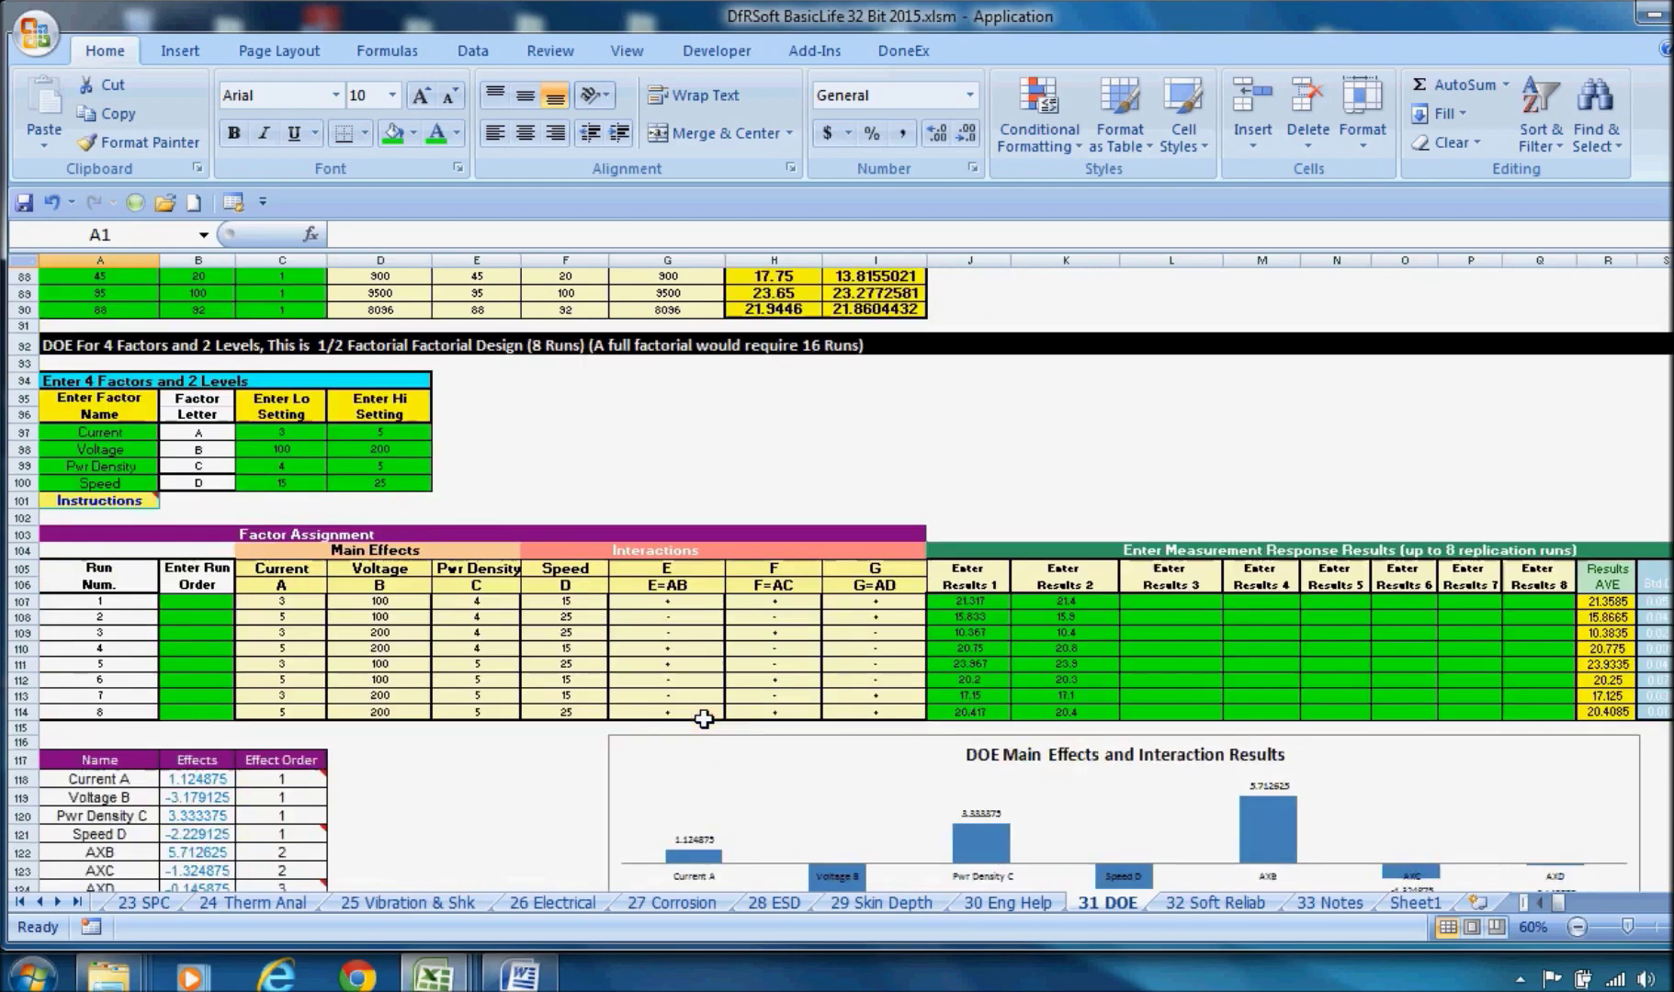
scroll(704, 720, "down", 1)
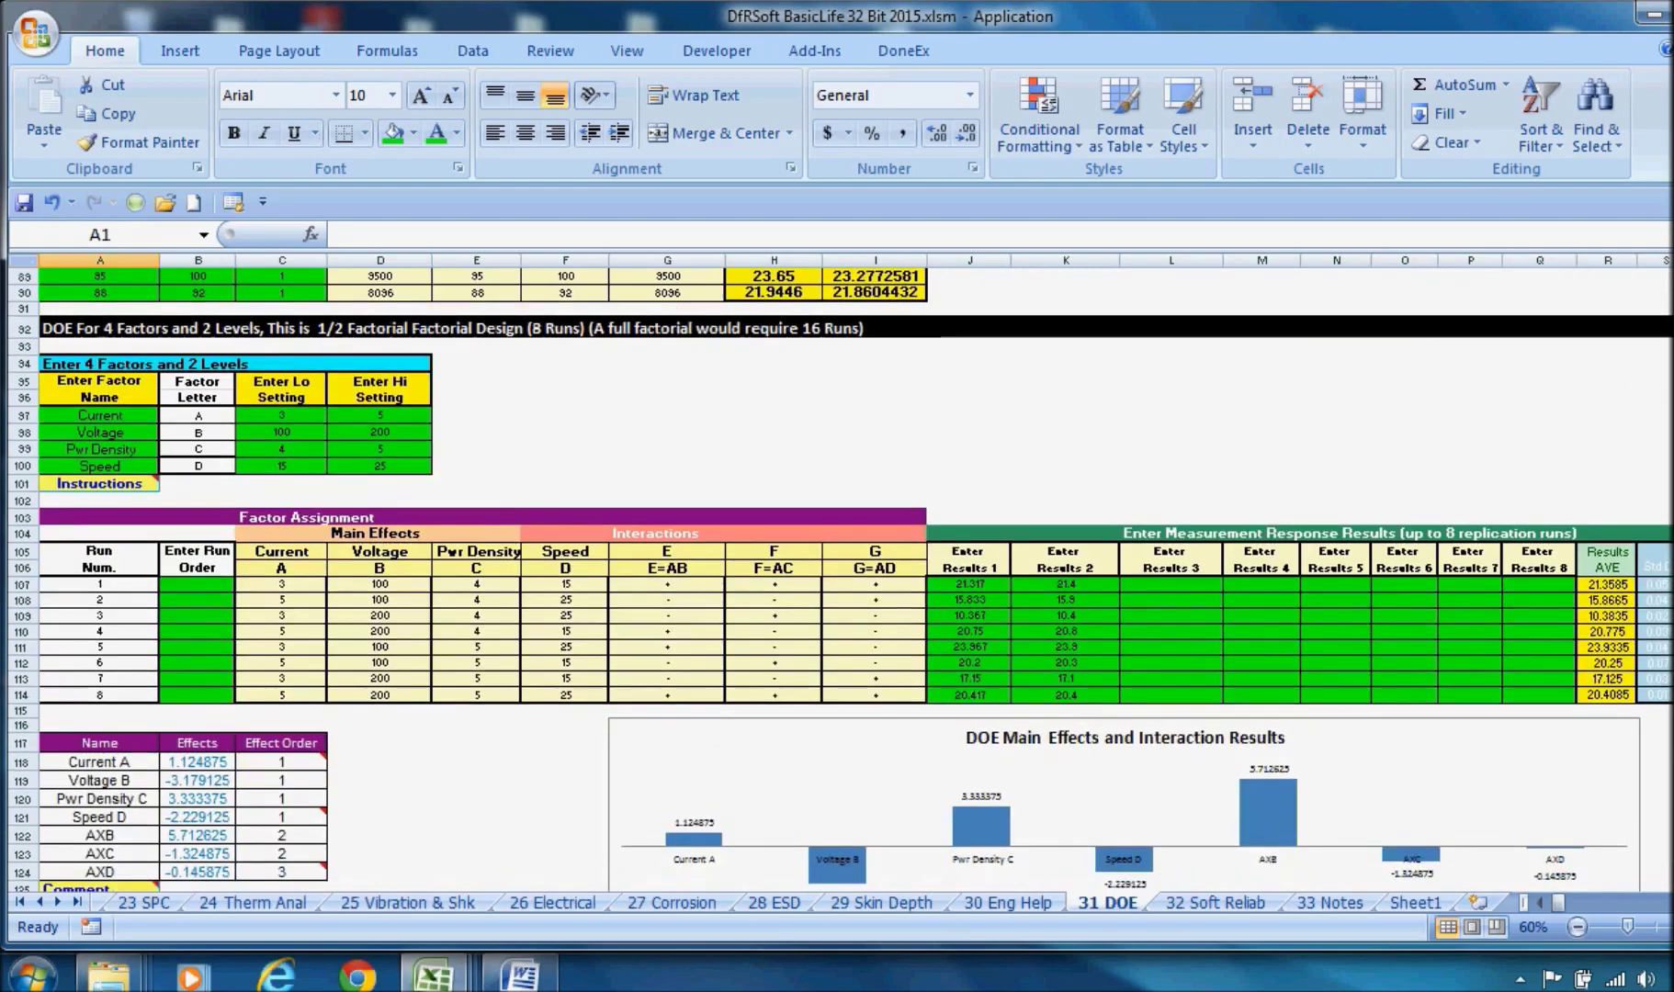
key("ctrl+Page_Up")
key("ctrl+Page_Up")
key("ctrl+Page_Up")
key("ctrl+Page_Up")
key("ctrl+Page_Up")
key("ctrl+Page_Up")
key("ctrl+Page_Up")
key("ctrl+Page_Up")
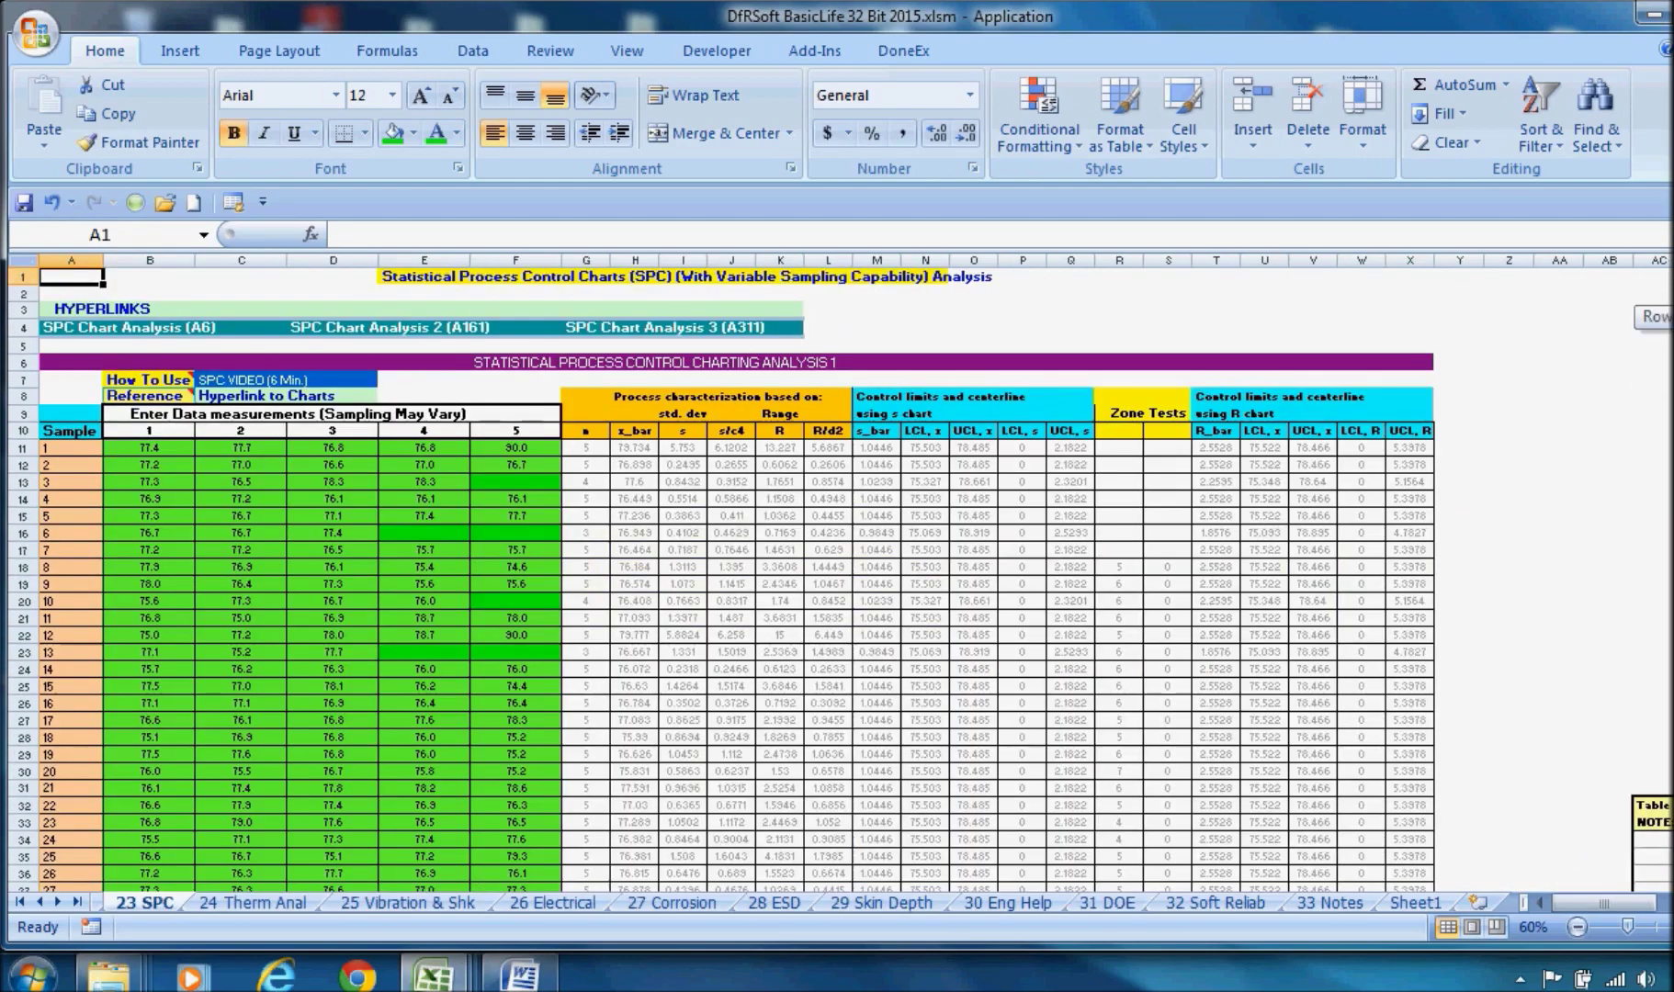
Scroll the 23 SPC sheet past the Xbar and R charts to the S chart, then switch to 24 Therm Anal
scroll(703, 579, "down", 2)
scroll(703, 579, "down", 16)
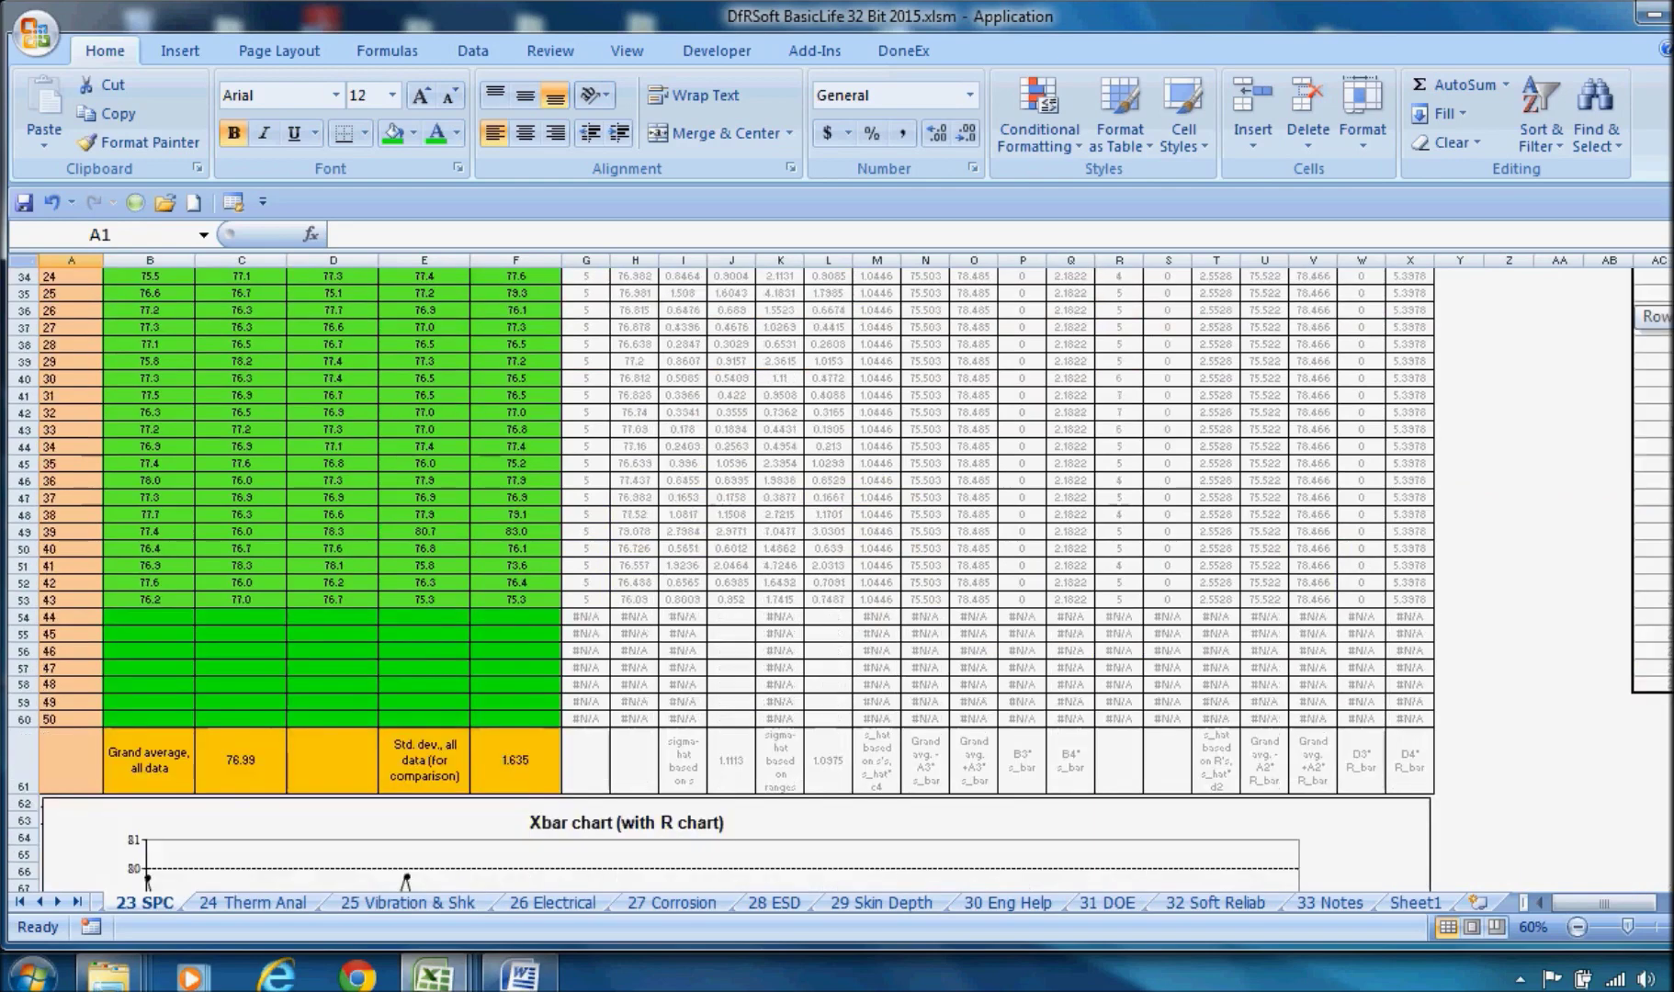
scroll(703, 579, "down", 9)
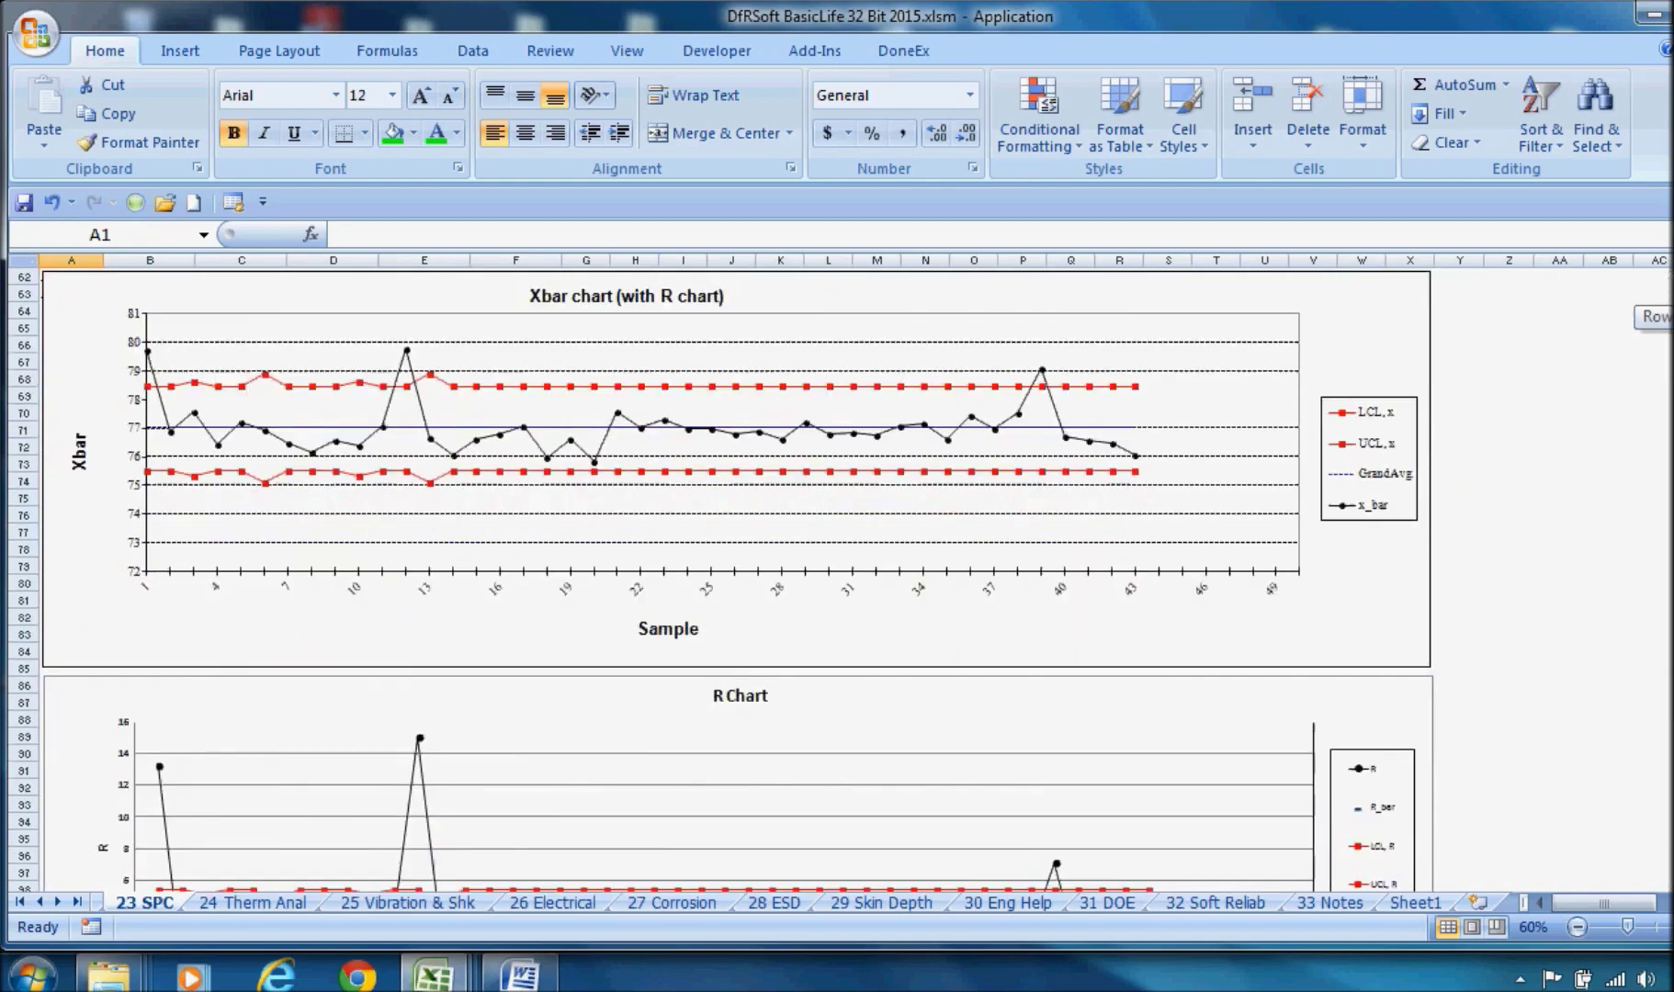
scroll(708, 674, "down", 15)
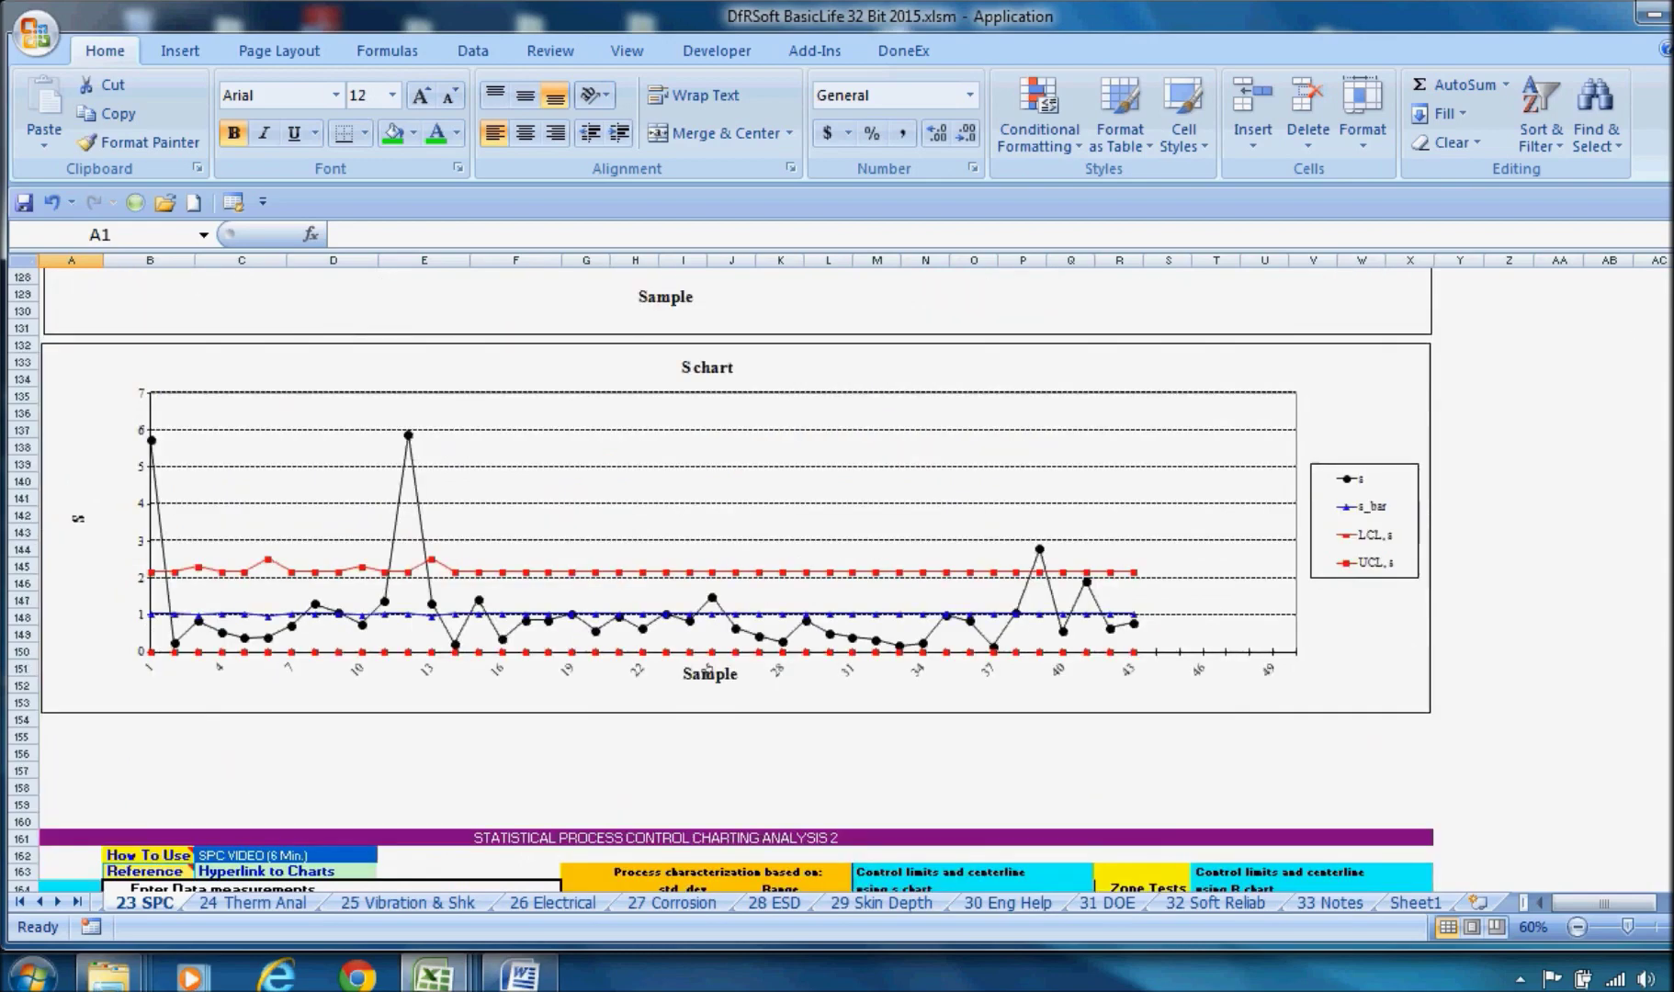
key("ctrl+Page_Down")
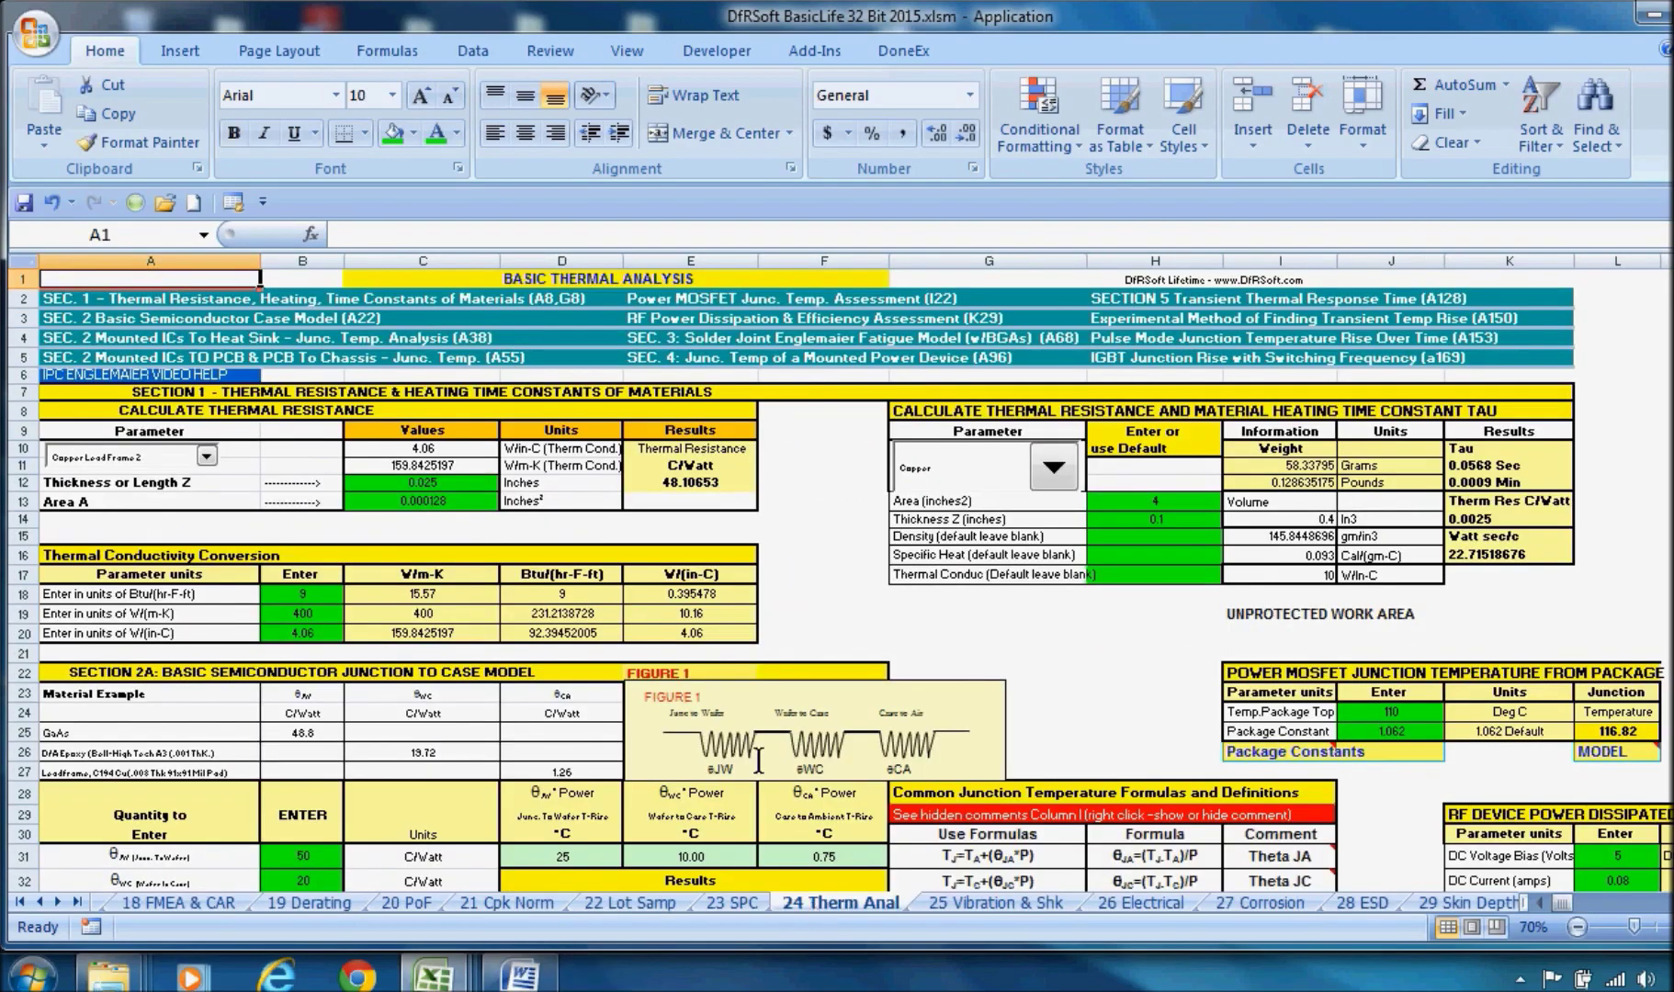
Check the thermal sheet's material list for thermal resistance, leaving the selection unchanged
scroll(645, 365, "down", 2)
scroll(646, 365, "up", 2)
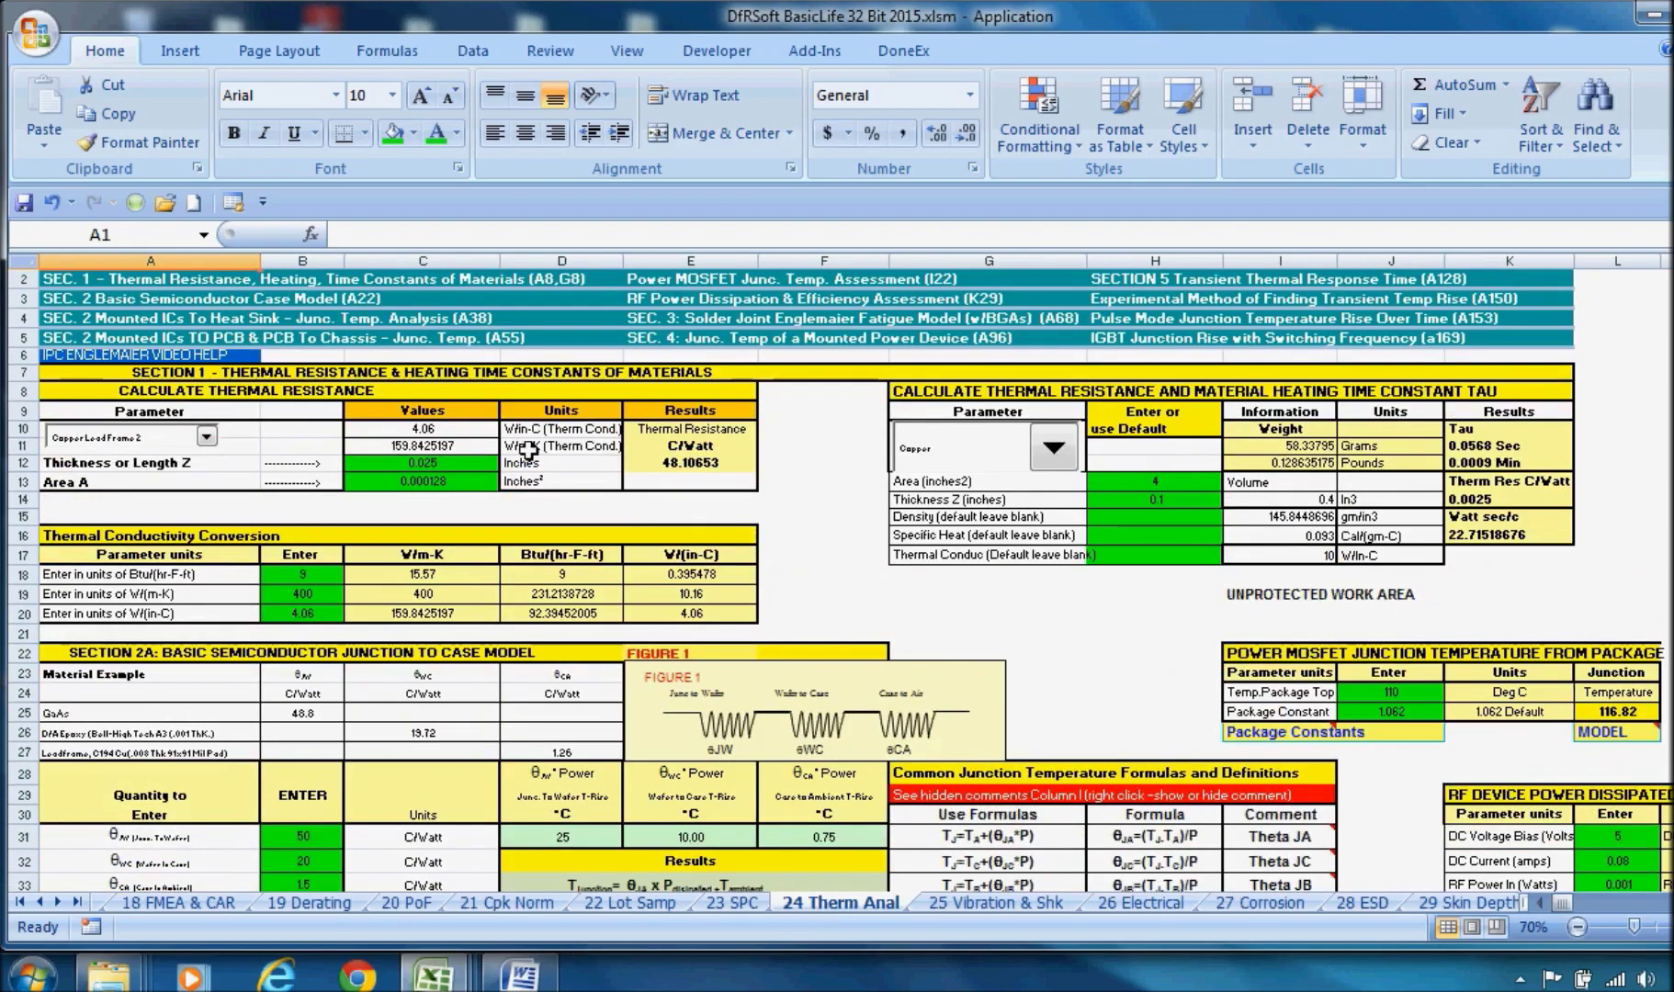
left_click(207, 439)
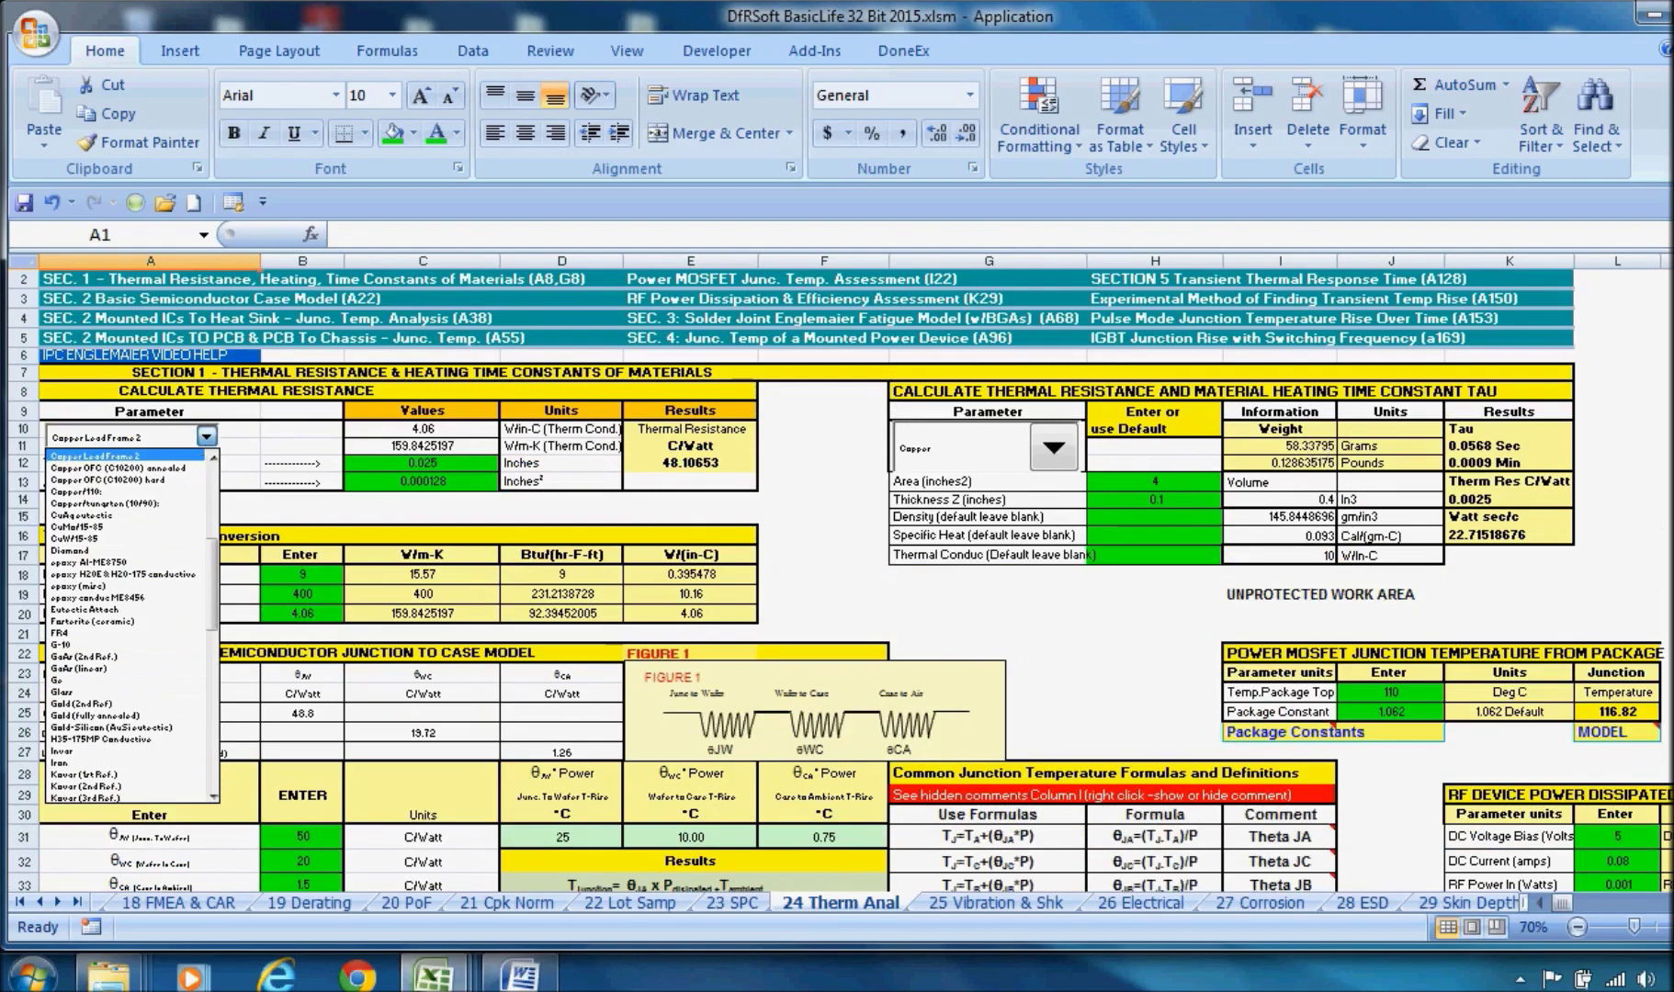
key("Escape")
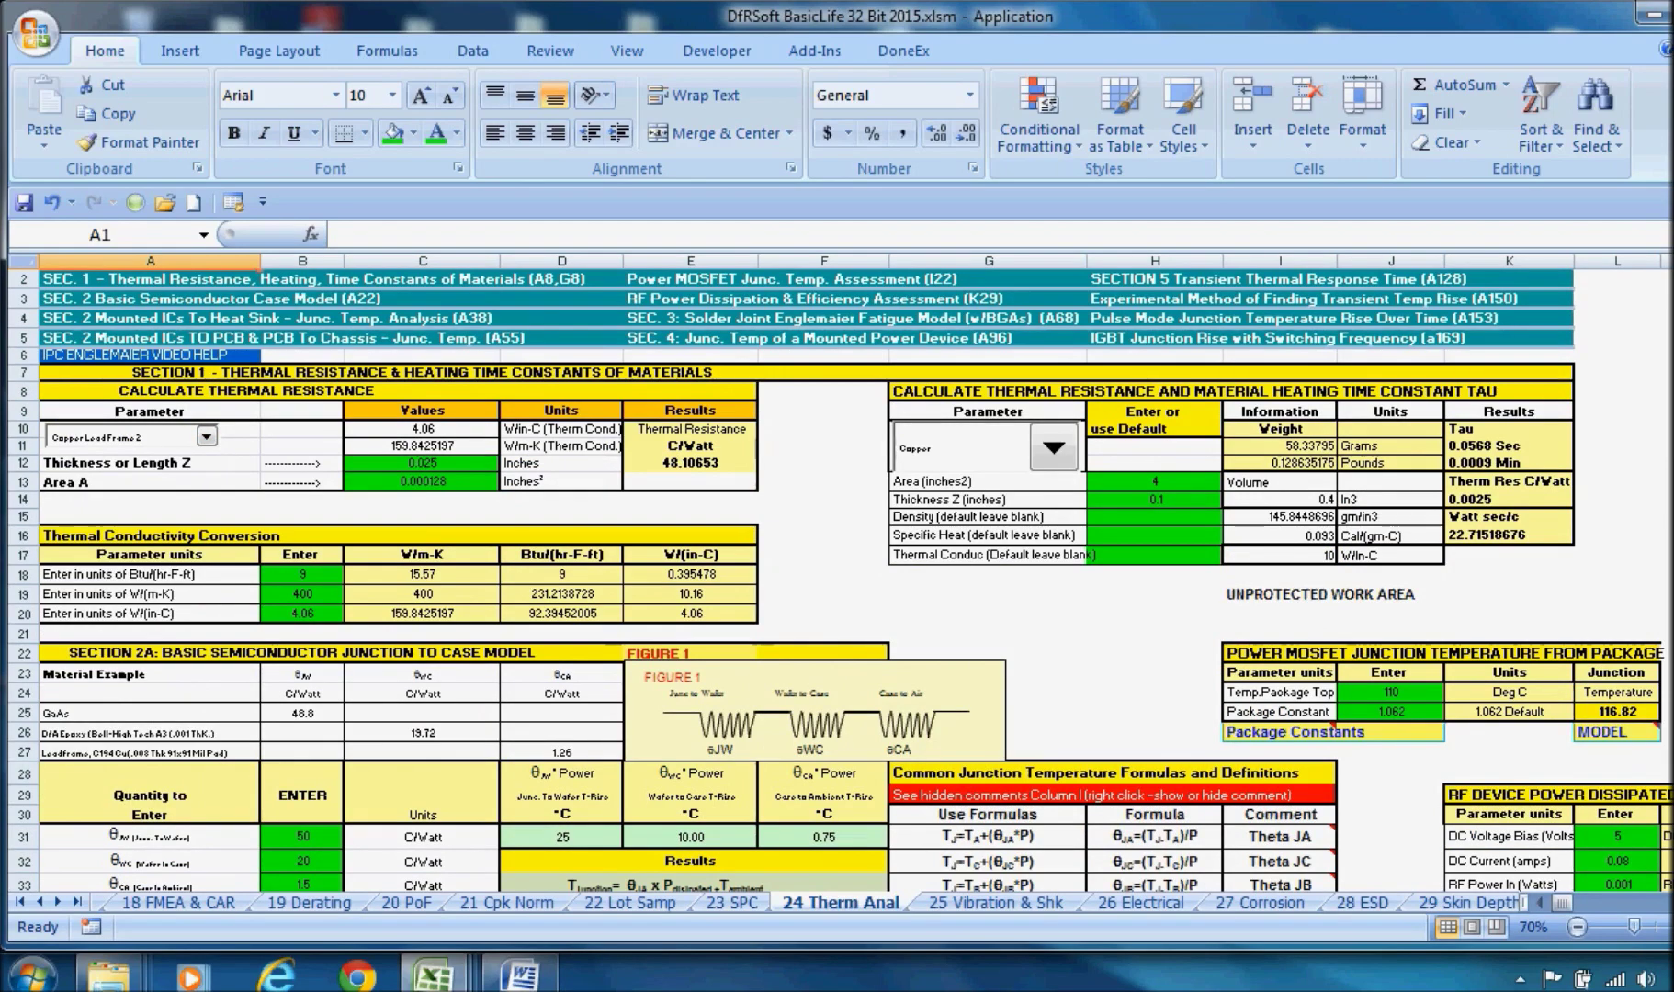
Scroll to Section 3 of the thermal sheet, then switch to 25 Vibration & Shk
scroll(840, 579, "down", 20)
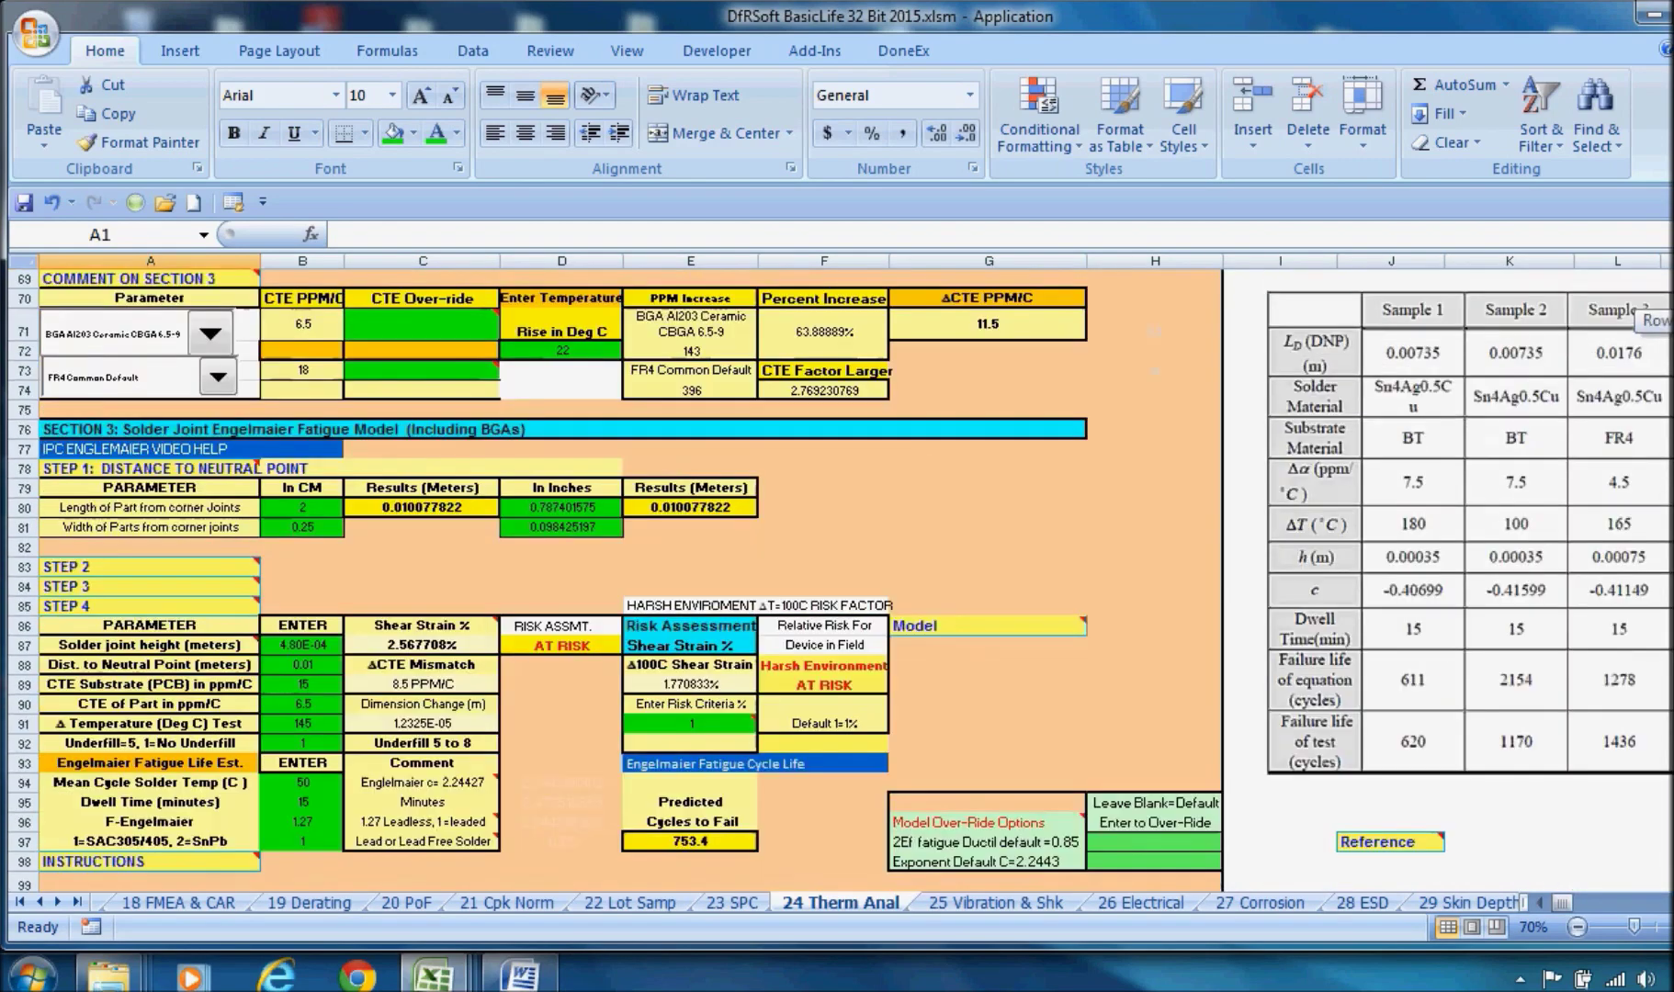
scroll(840, 579, "down", 1)
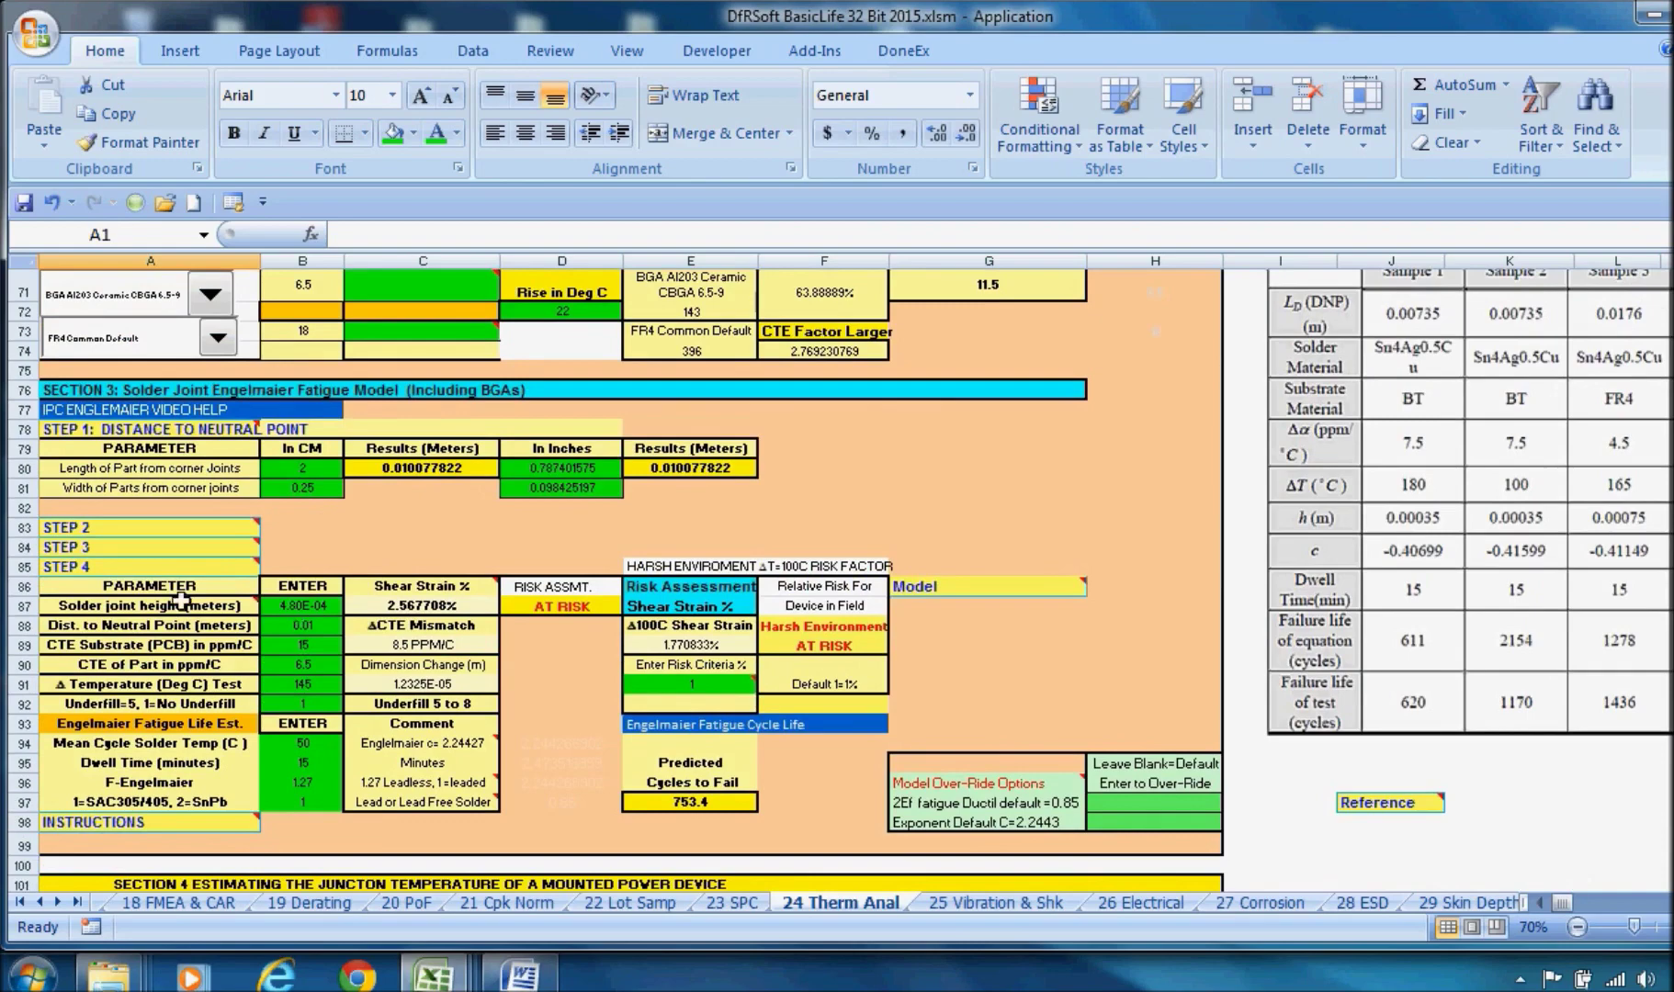
mouse_move(184, 603)
left_click(1042, 903)
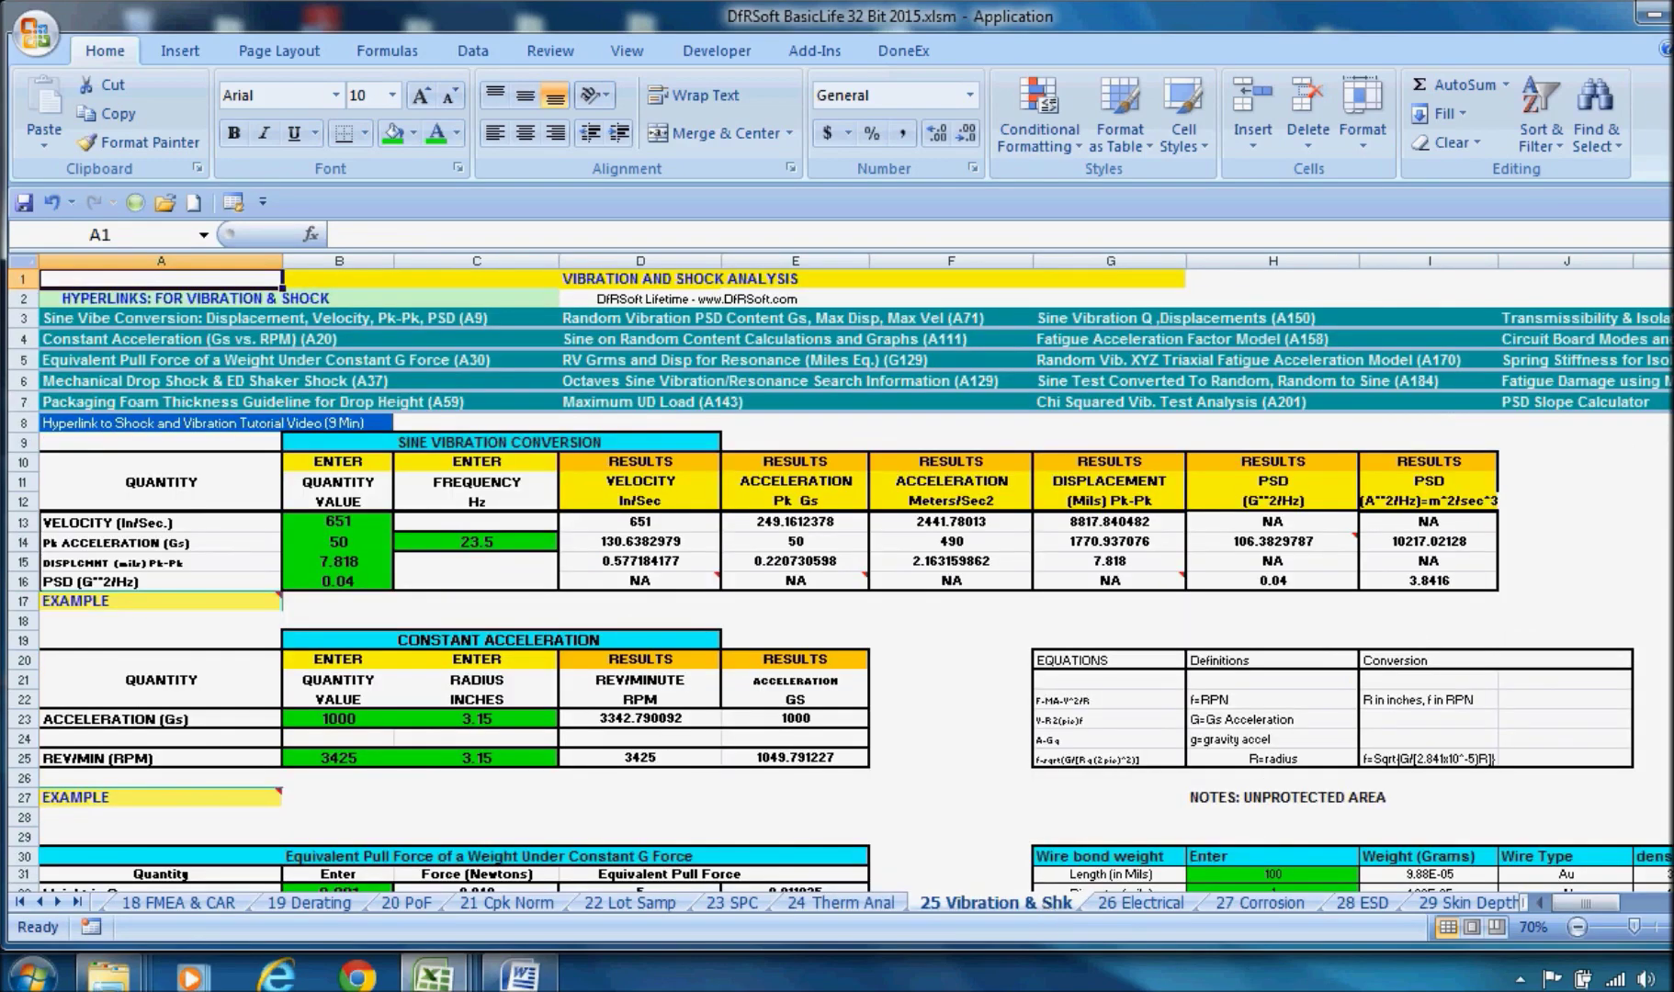
Browse the vibration sheet down to the Vibration Fatigue Acceleration Model at row 154, then open 27 Corrosion
left_click_drag(1670, 309, 1670, 326)
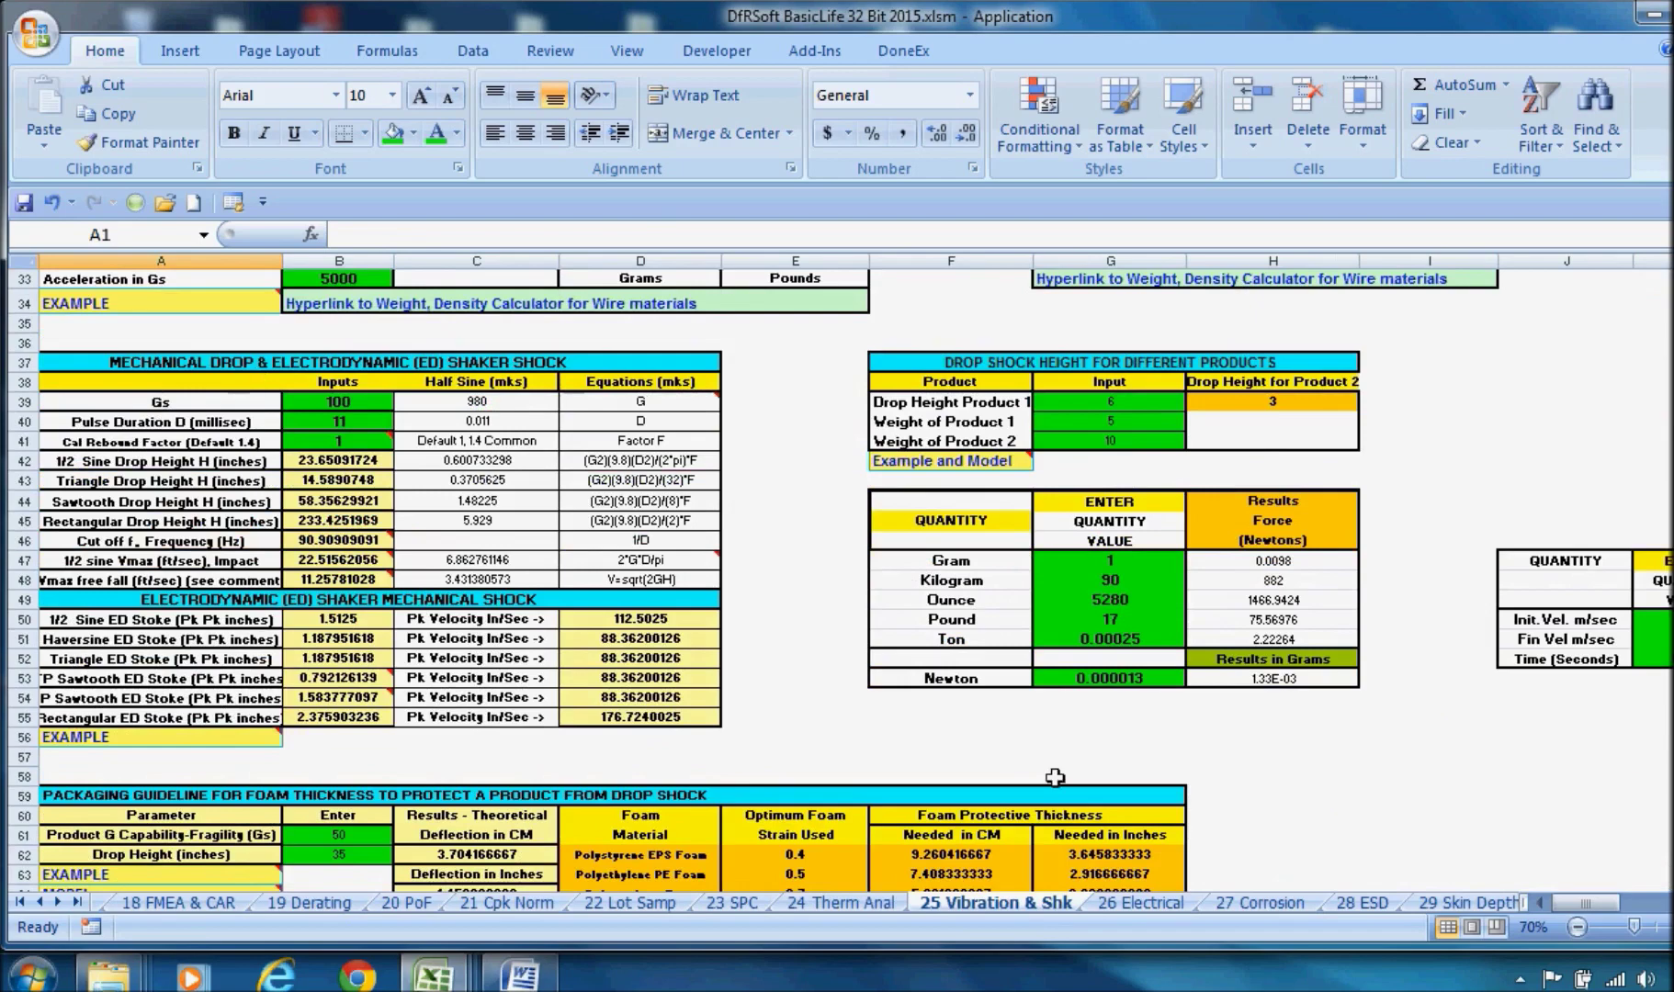
scroll(1622, 901, "up", 2, "ctrl")
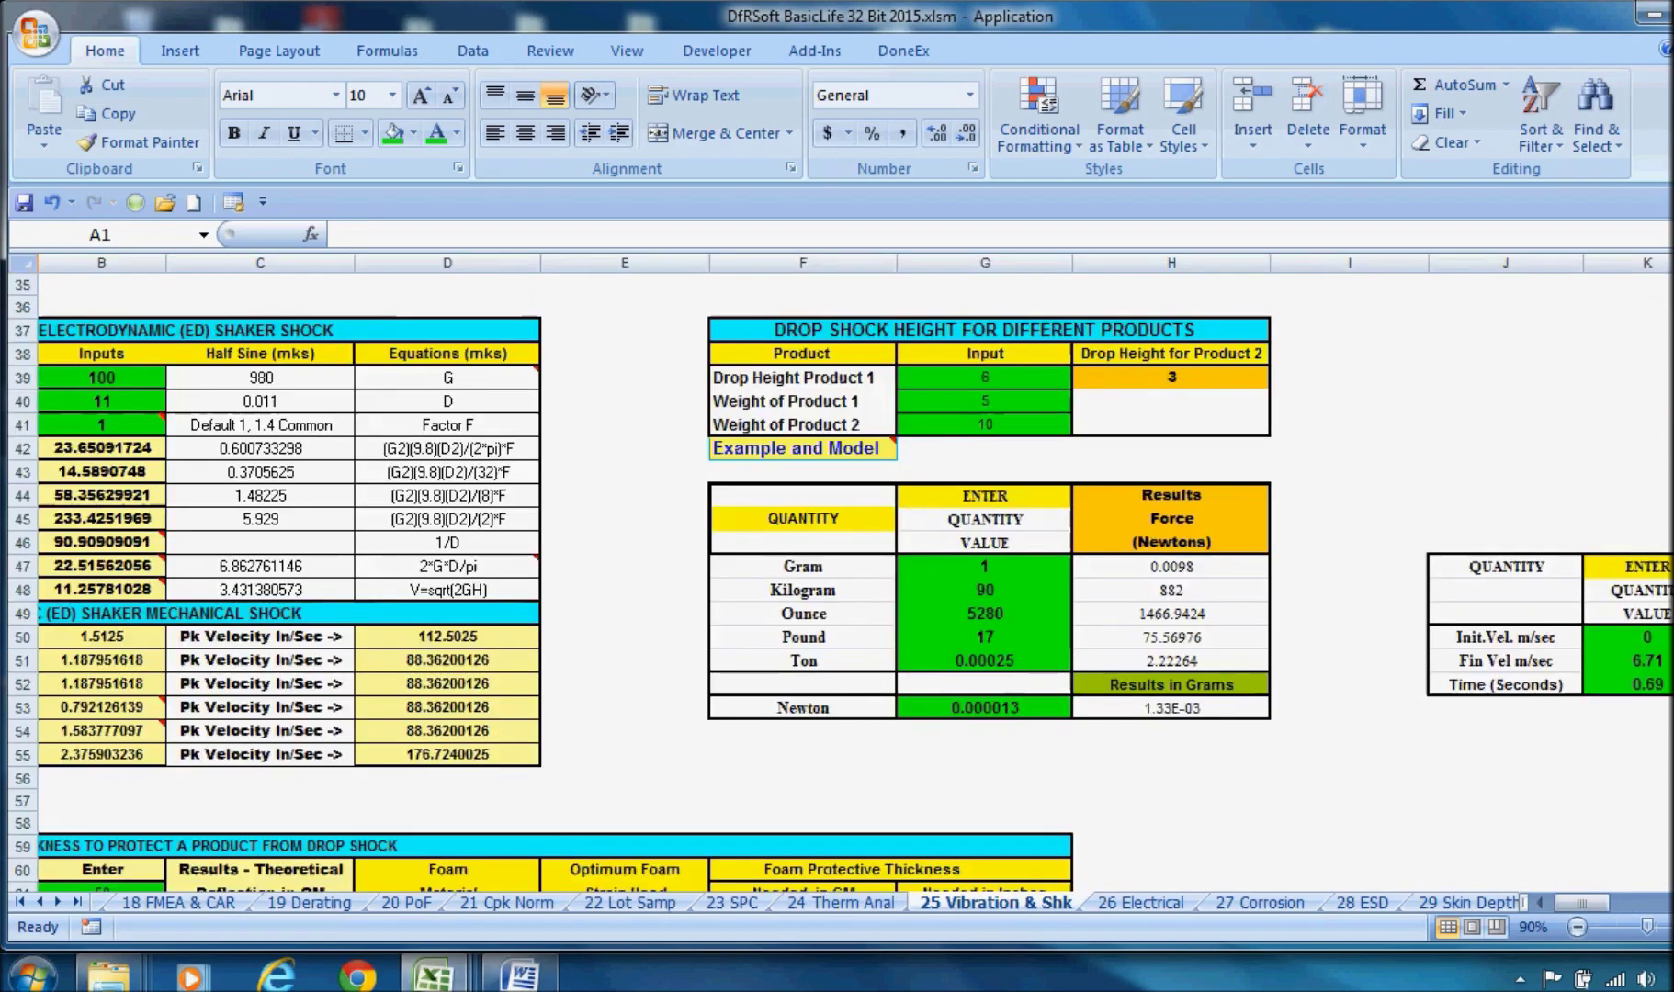
left_click_drag(1622, 902, 1538, 895)
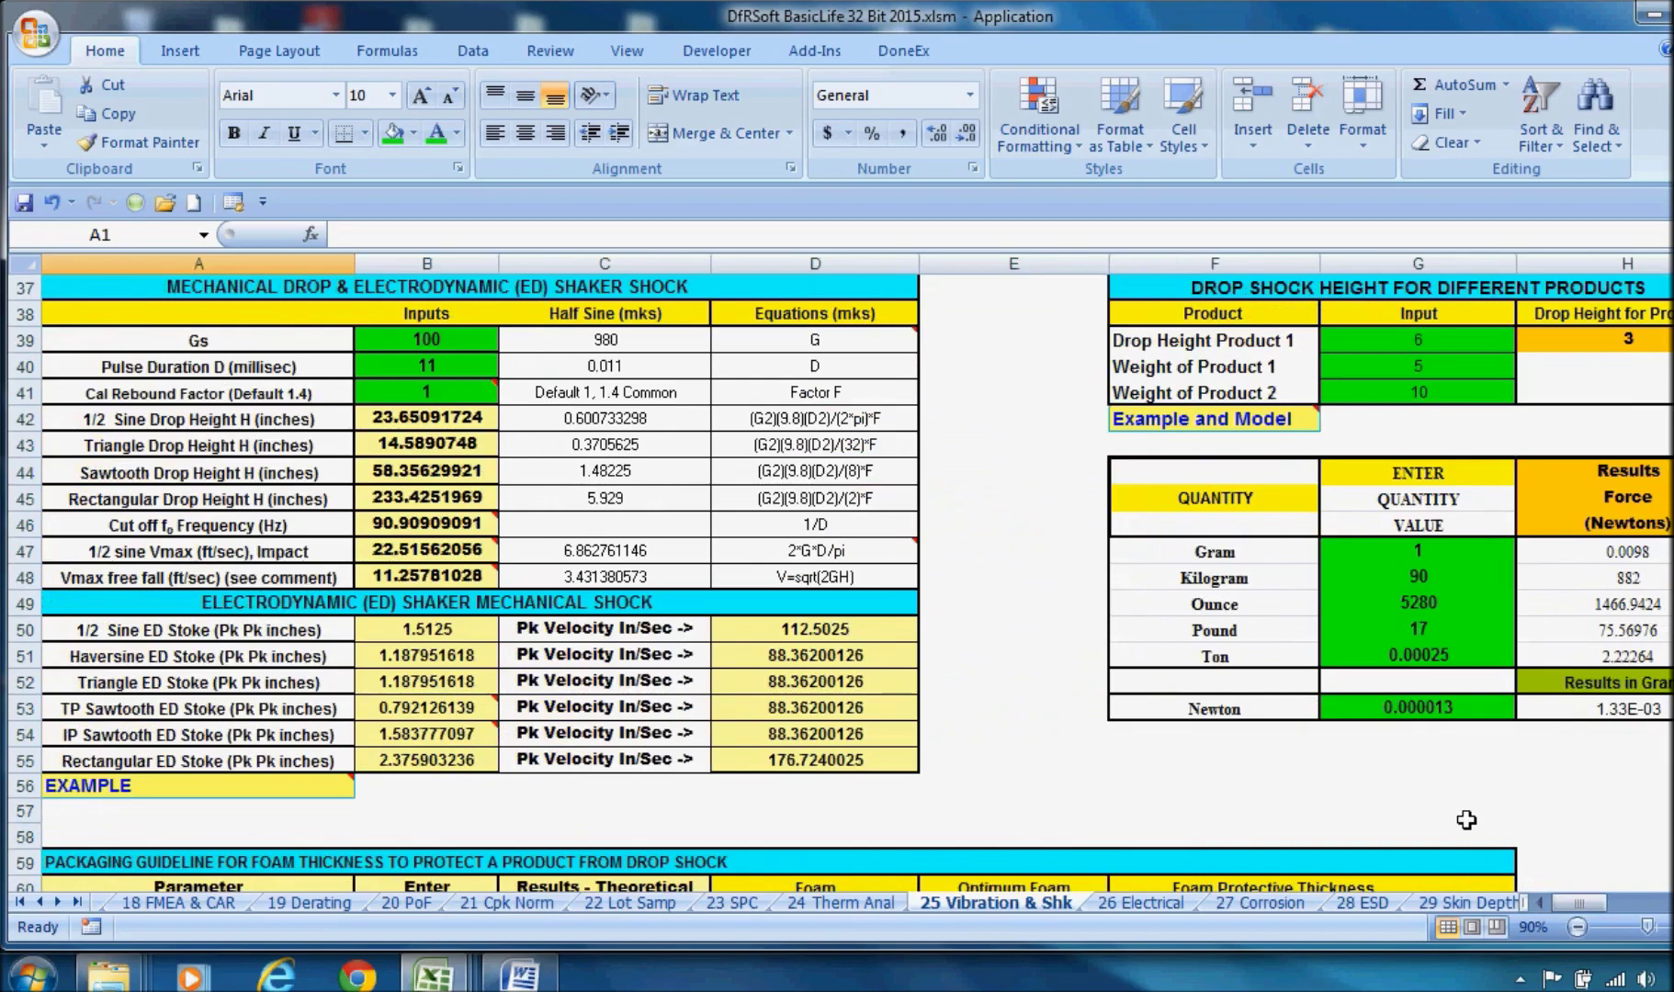
scroll(1466, 819, "down", 10)
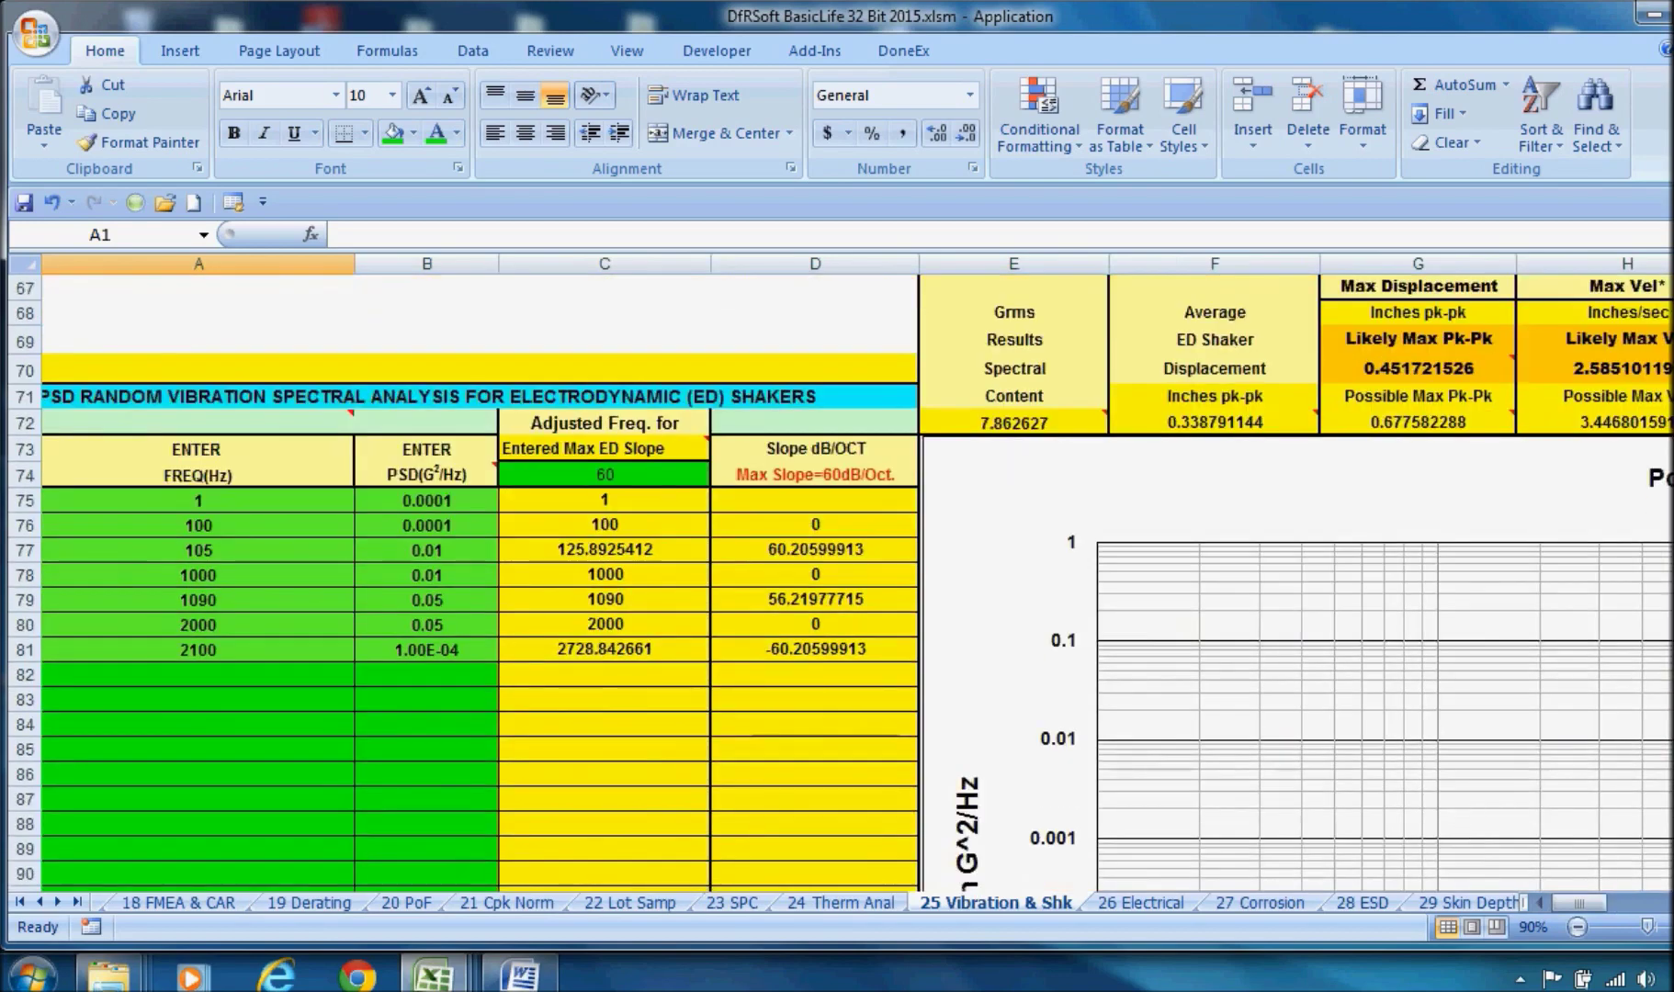
left_click_drag(1580, 902, 1596, 902)
scroll(1599, 851, "down", 4)
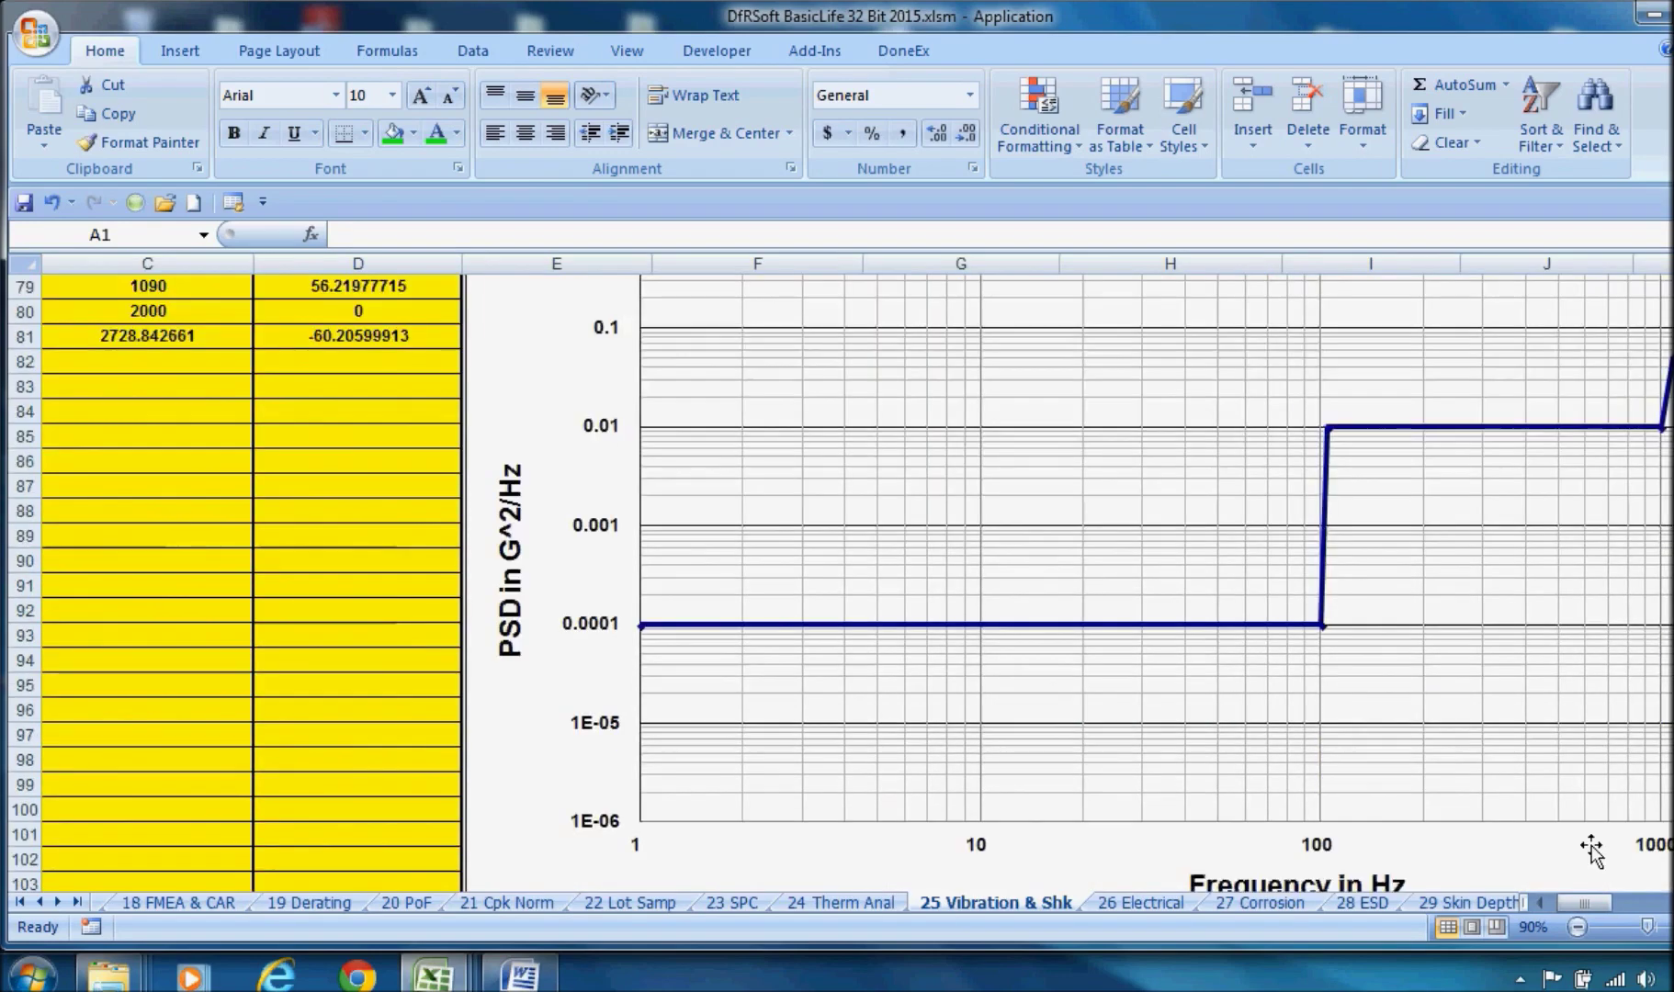
scroll(1599, 851, "up", 4)
scroll(1592, 840, "up", 2)
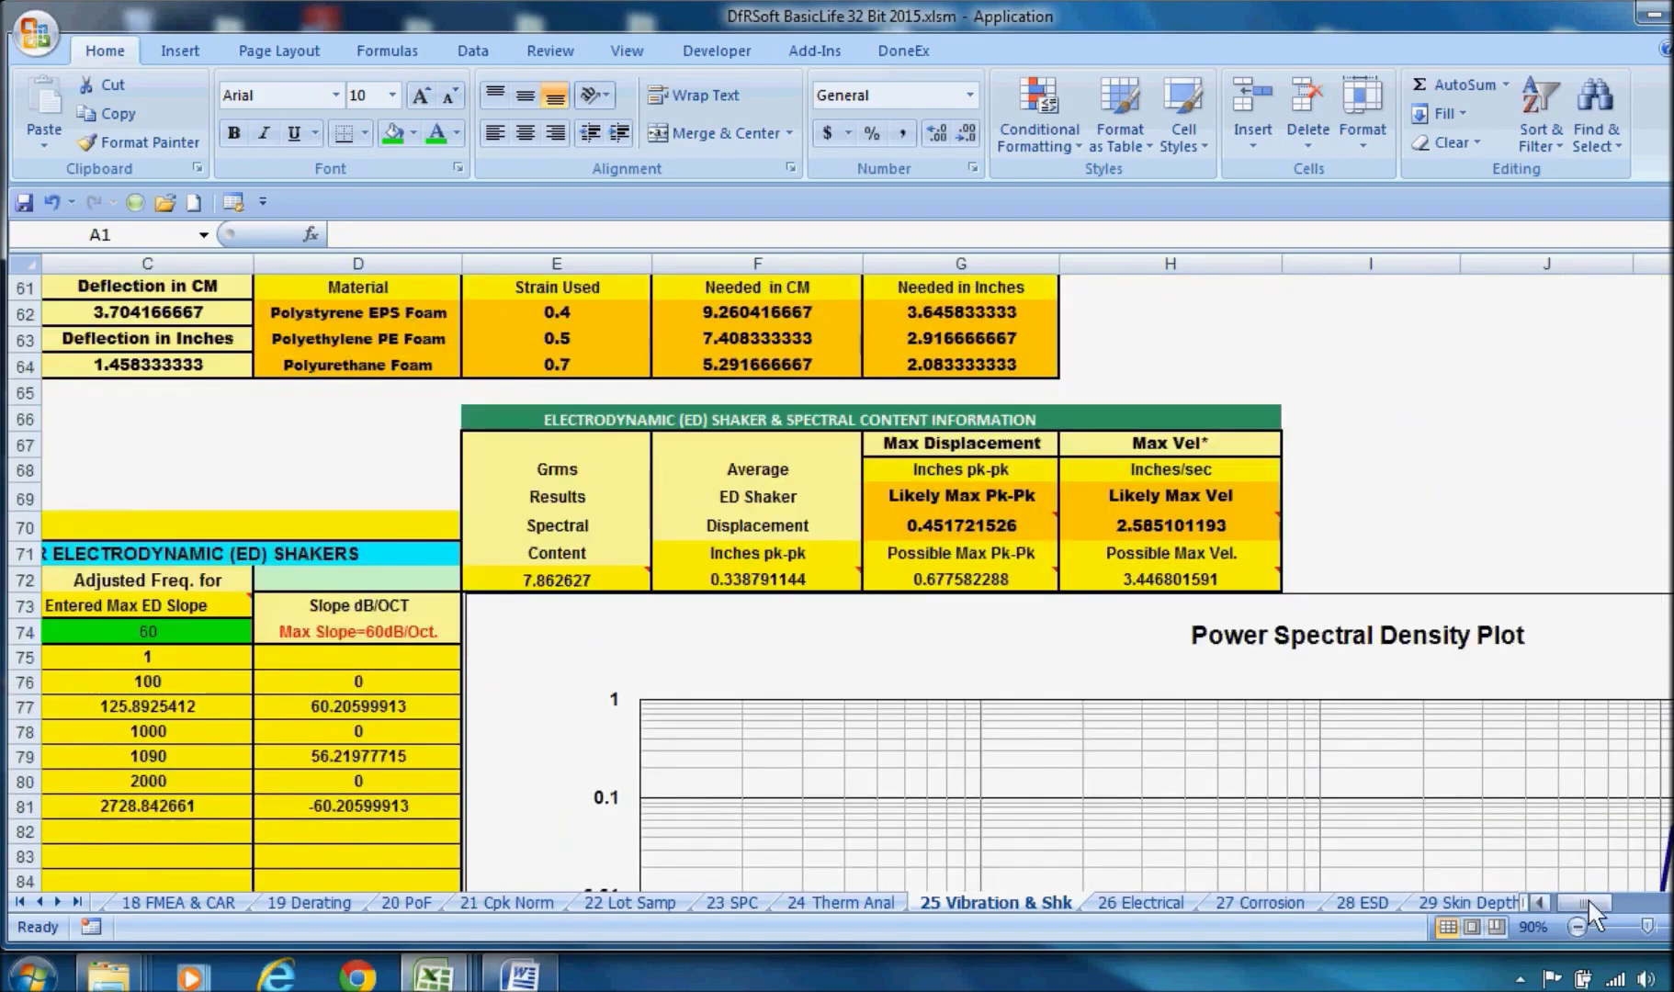
left_click_drag(1588, 900, 1578, 902)
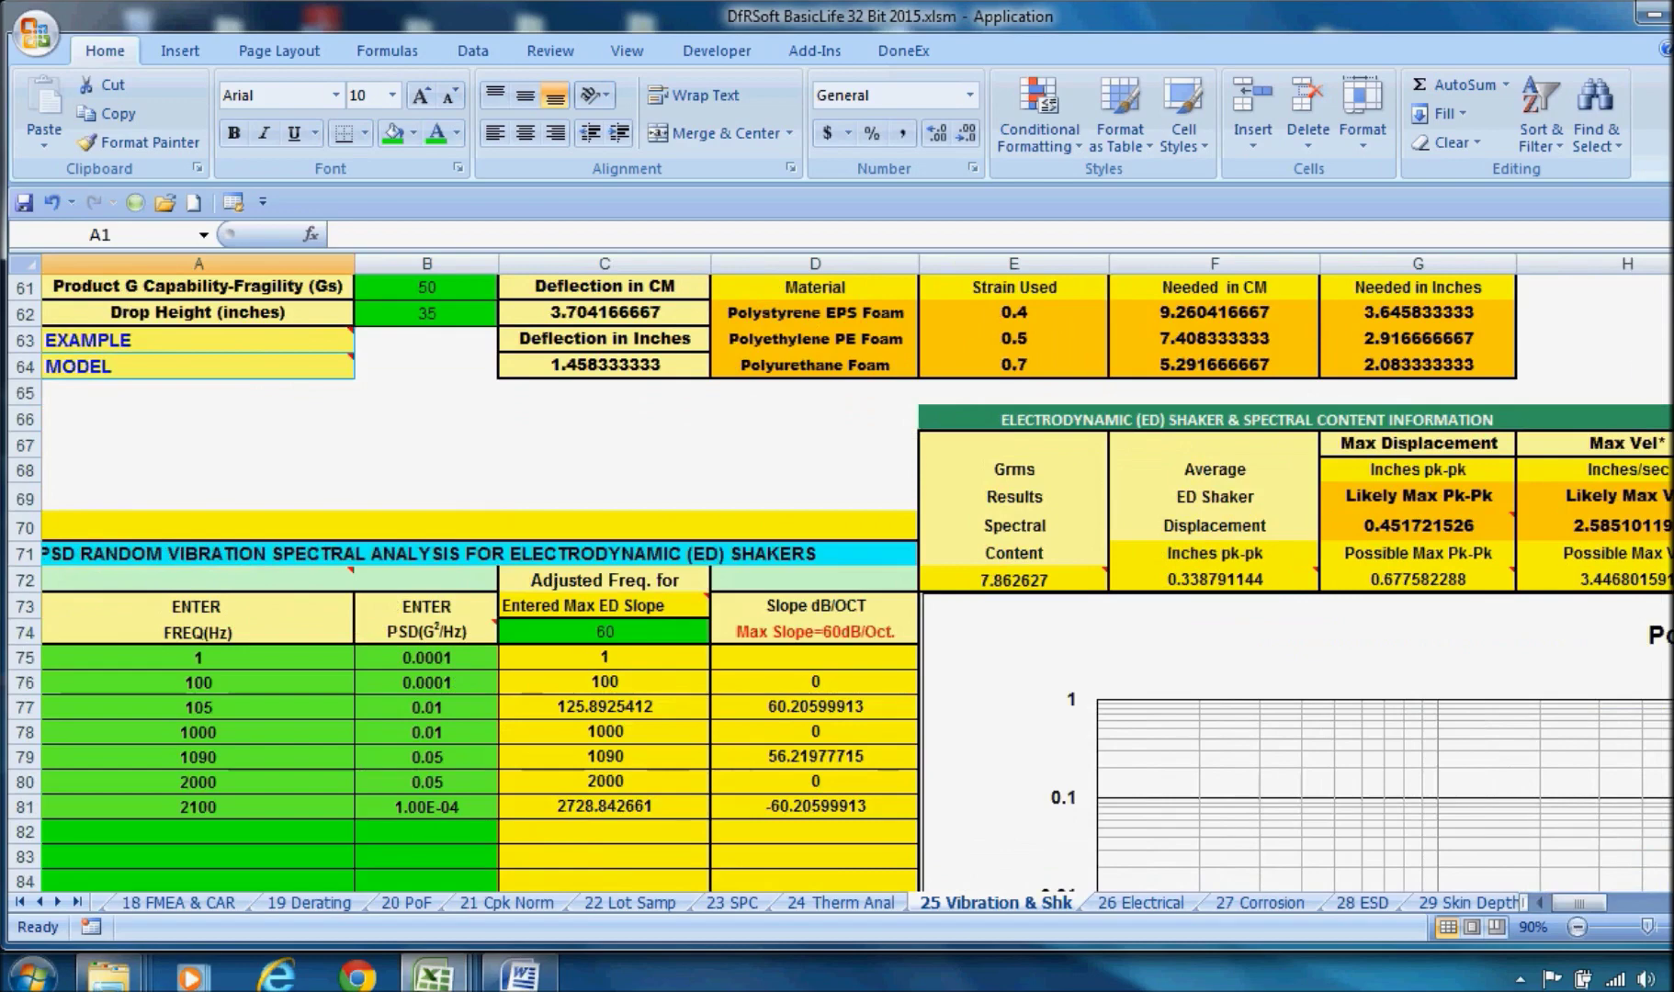
mouse_move(1670, 365)
left_mouse_down()
mouse_move(1670, 321)
mouse_move(1670, 336)
left_mouse_up()
left_click(1259, 902)
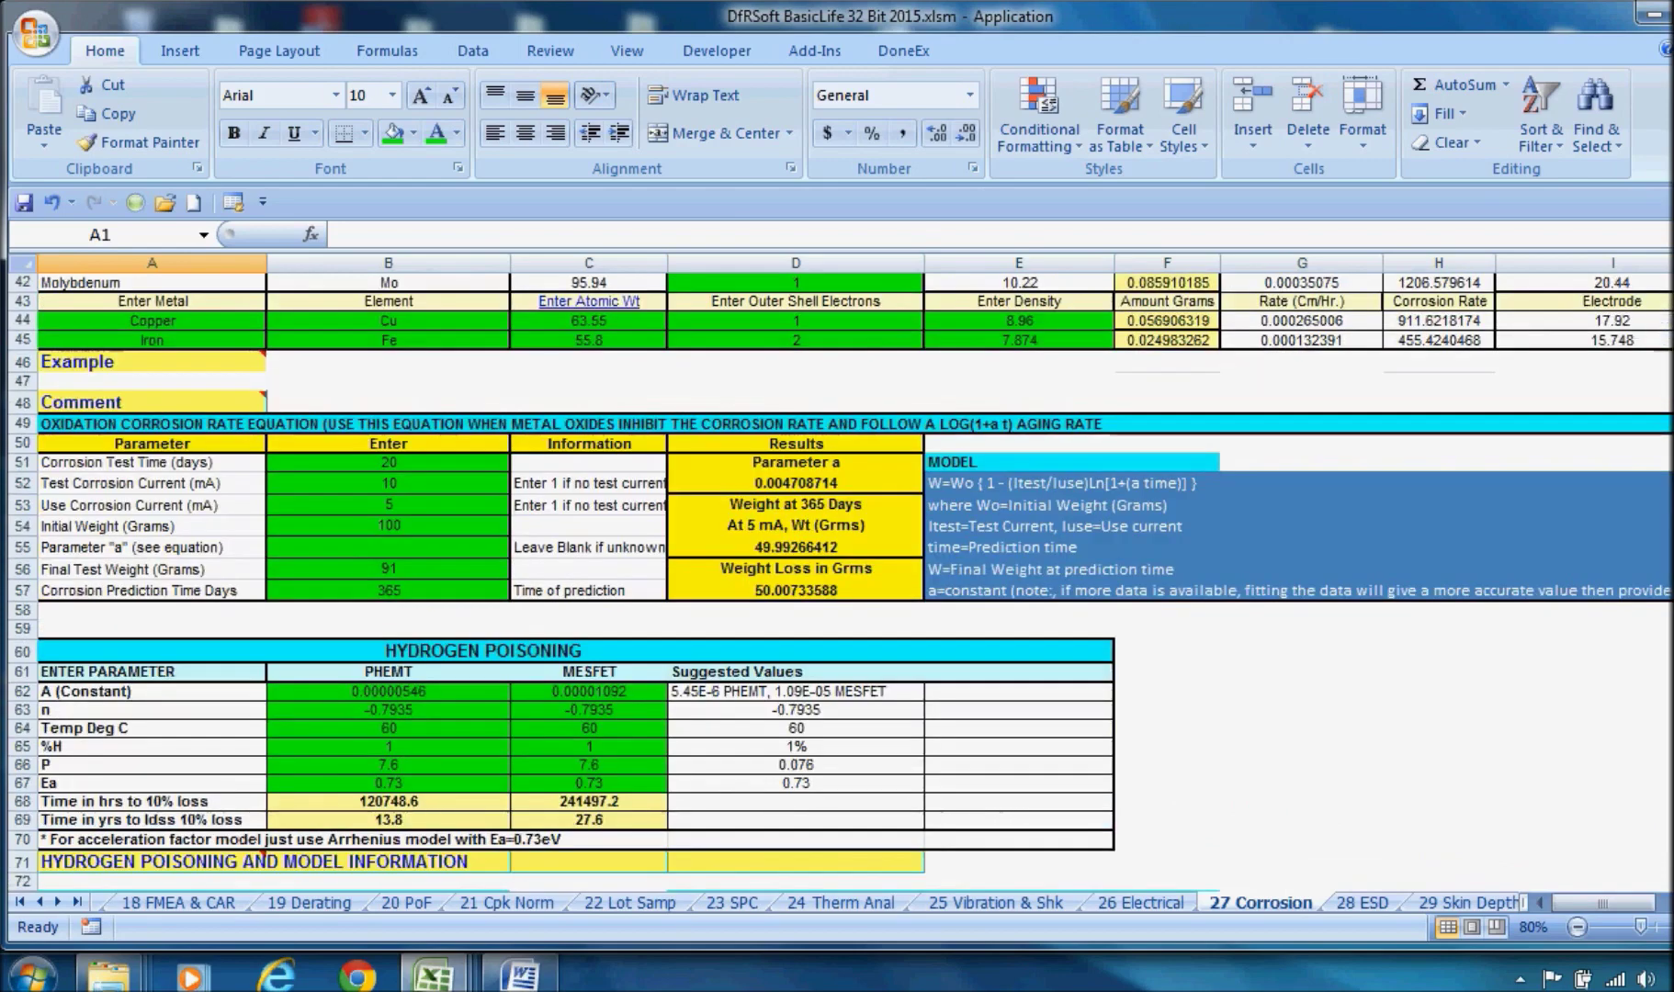
Move from the 27 Corrosion sheet to the 28 ESD information sheet
left_click(1362, 903)
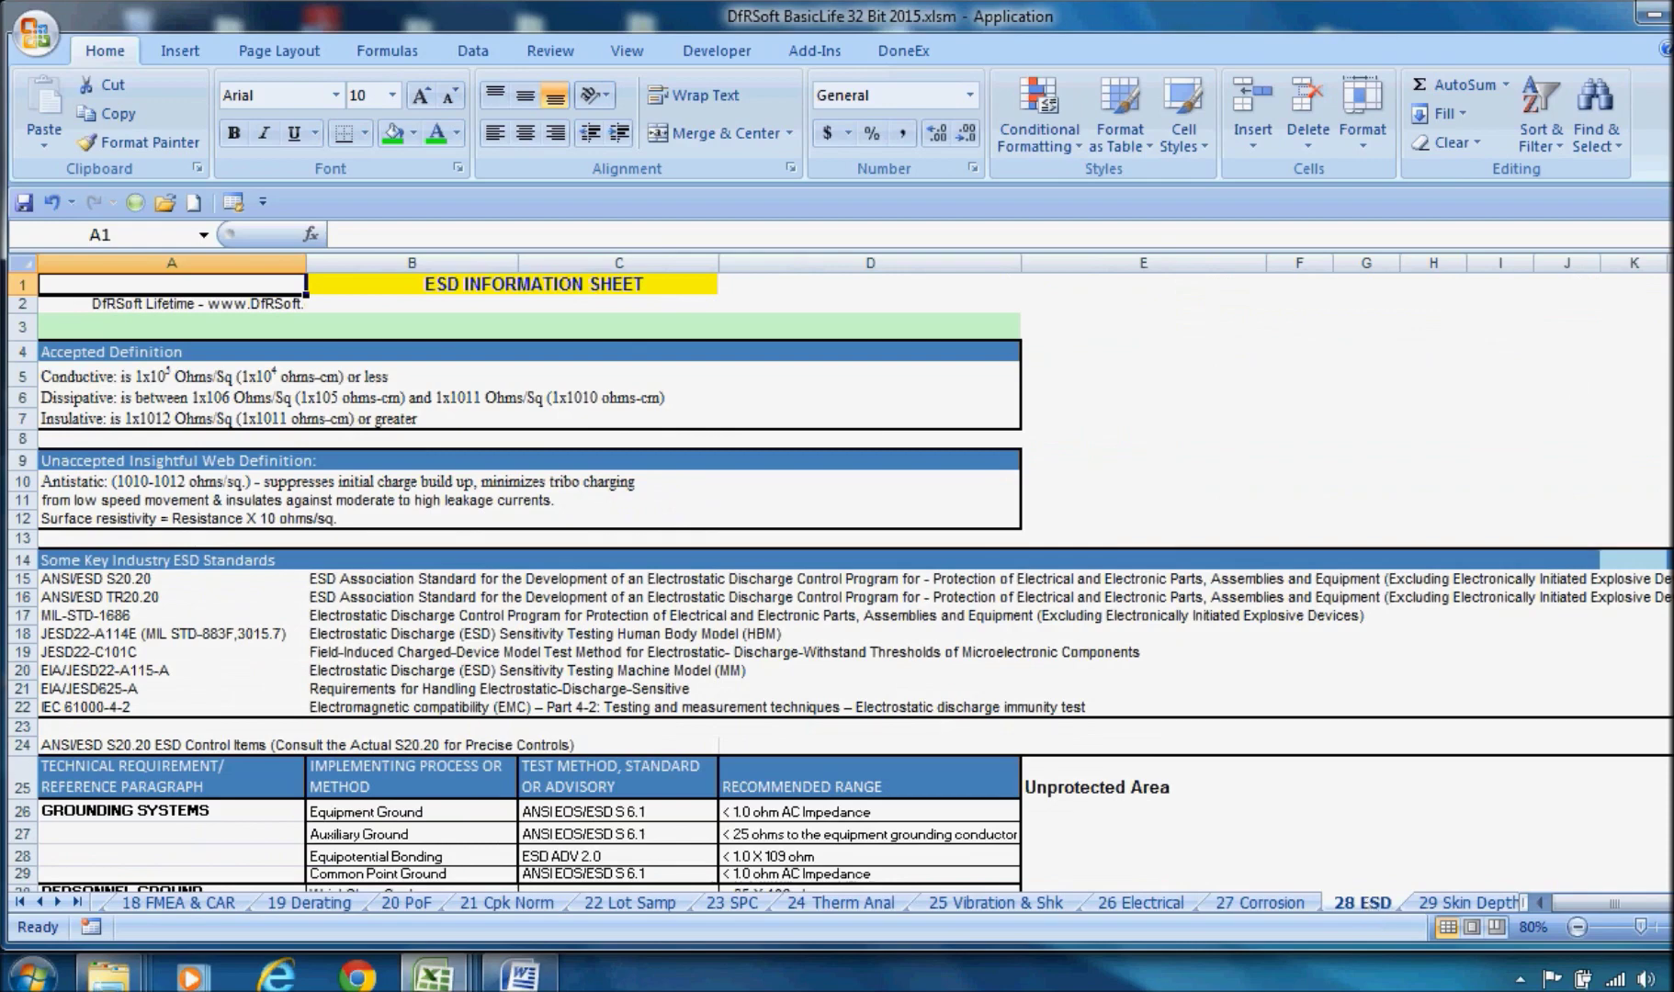
Scroll through the ESD standards and S20.20 control items, then move back to 26 Electrical
mouse_move(1670, 313)
left_mouse_down()
mouse_move(1670, 331)
mouse_move(1670, 310)
left_mouse_up()
scroll(841, 579, "down", 20)
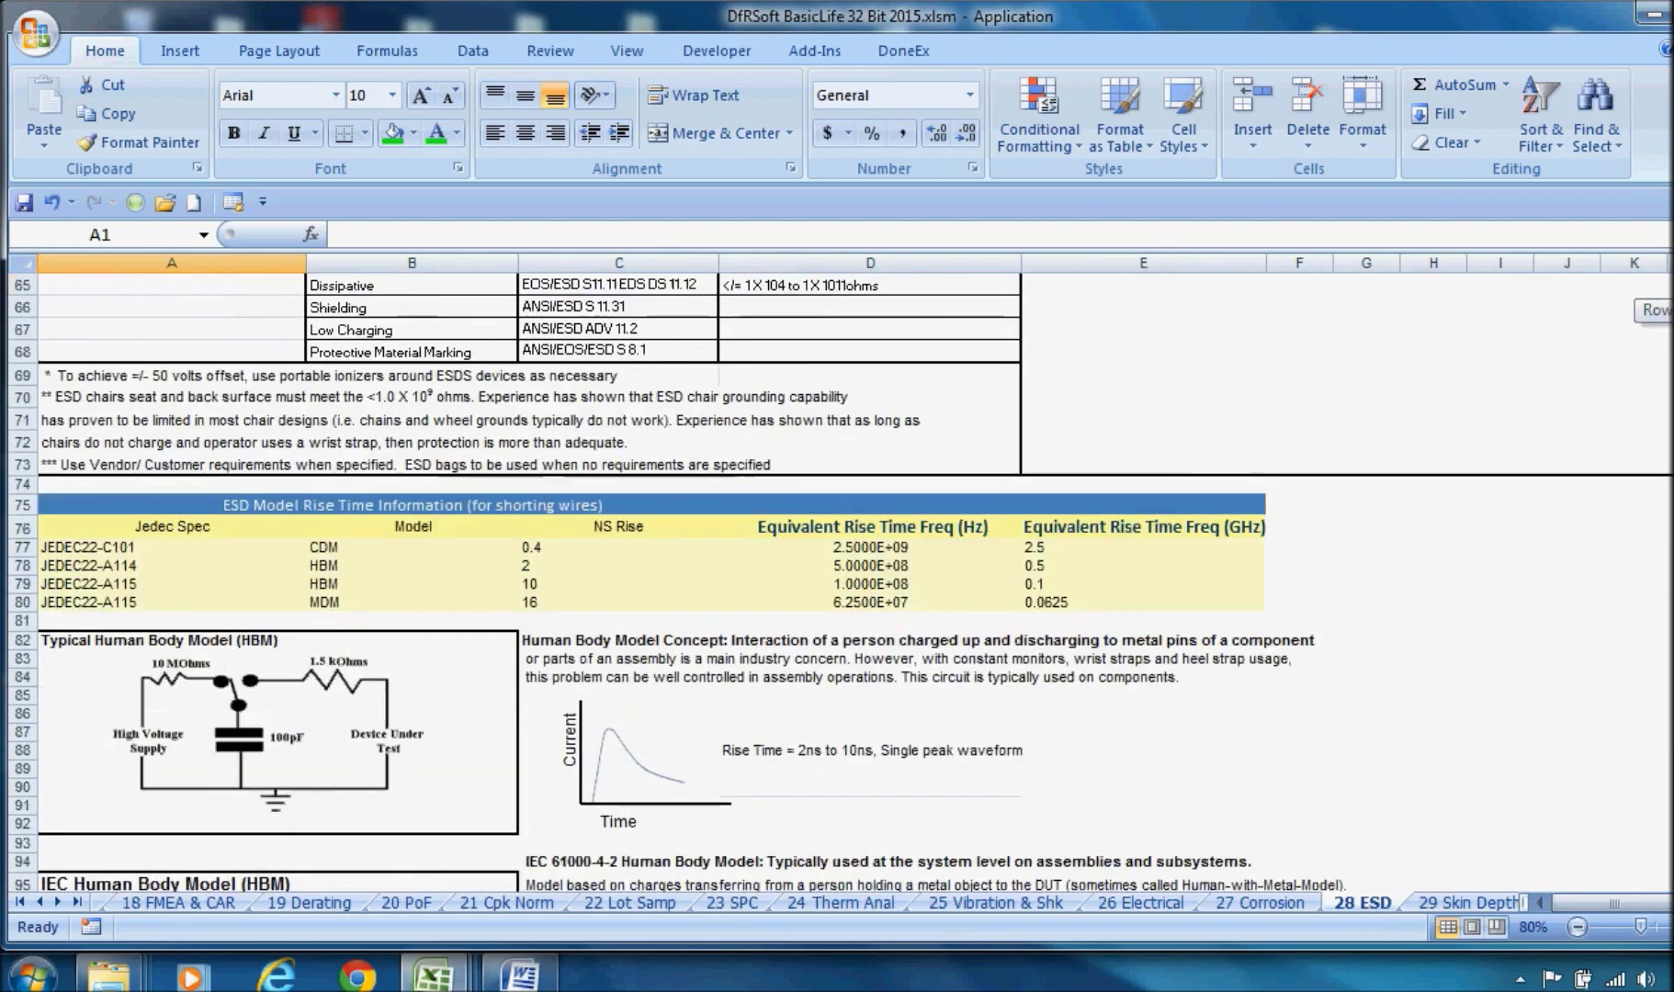
scroll(840, 578, "down", 10)
scroll(841, 579, "up", 11)
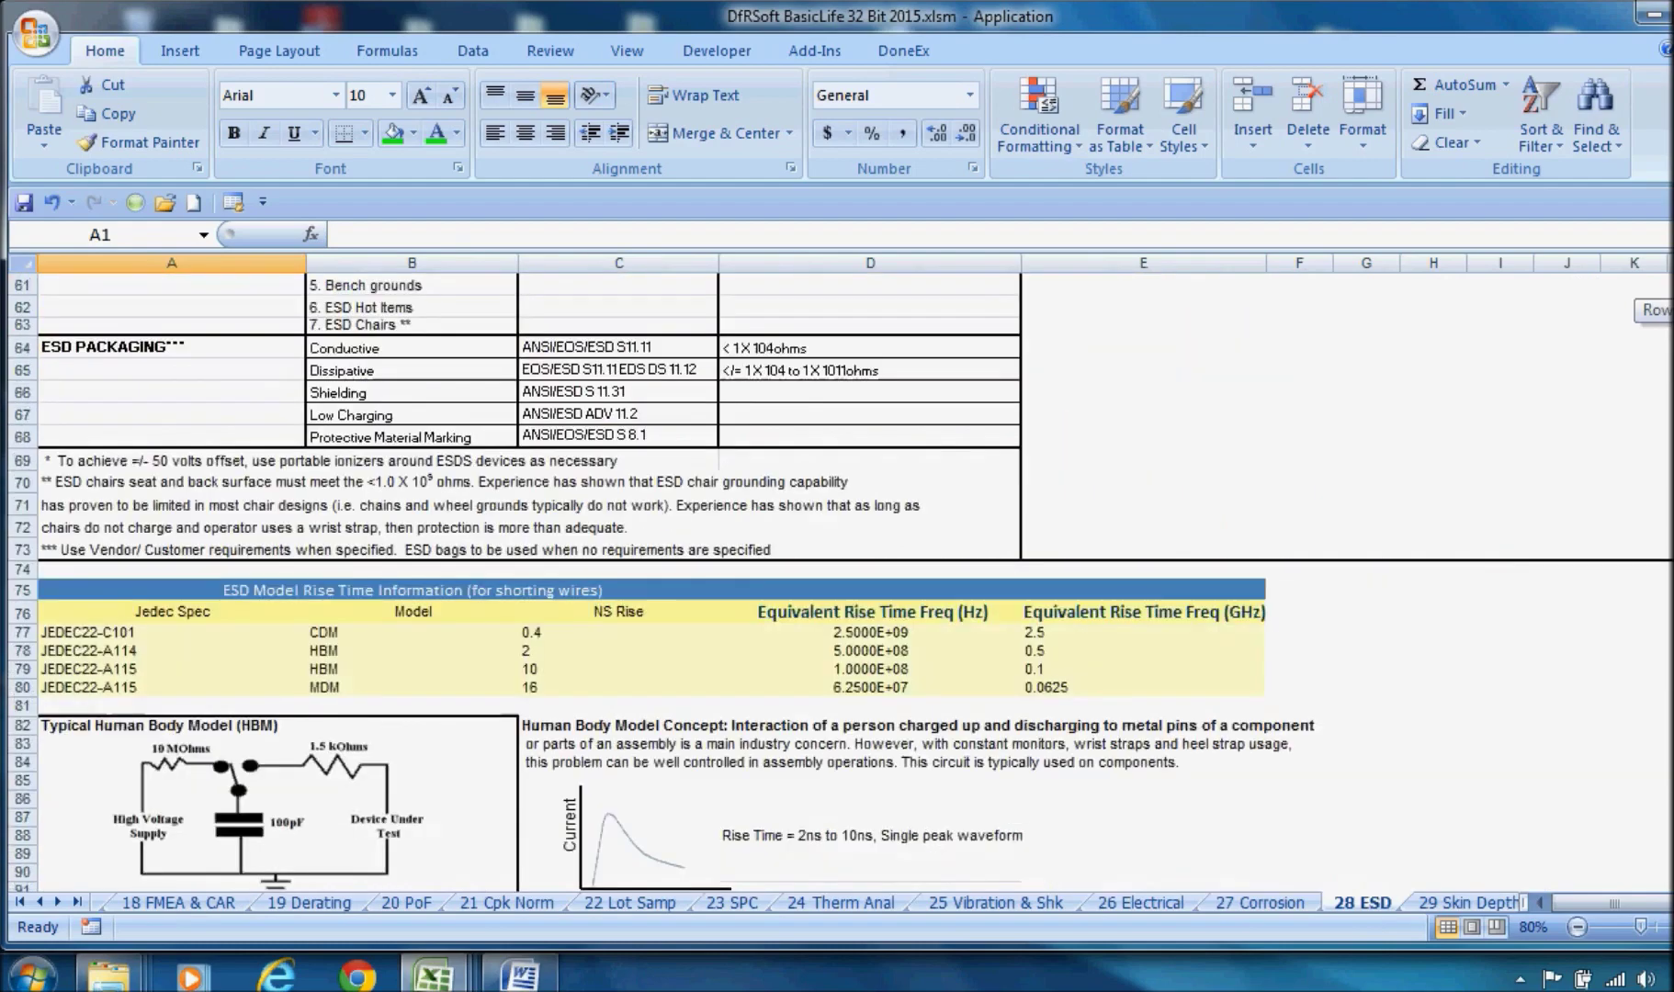
scroll(841, 579, "down", 11)
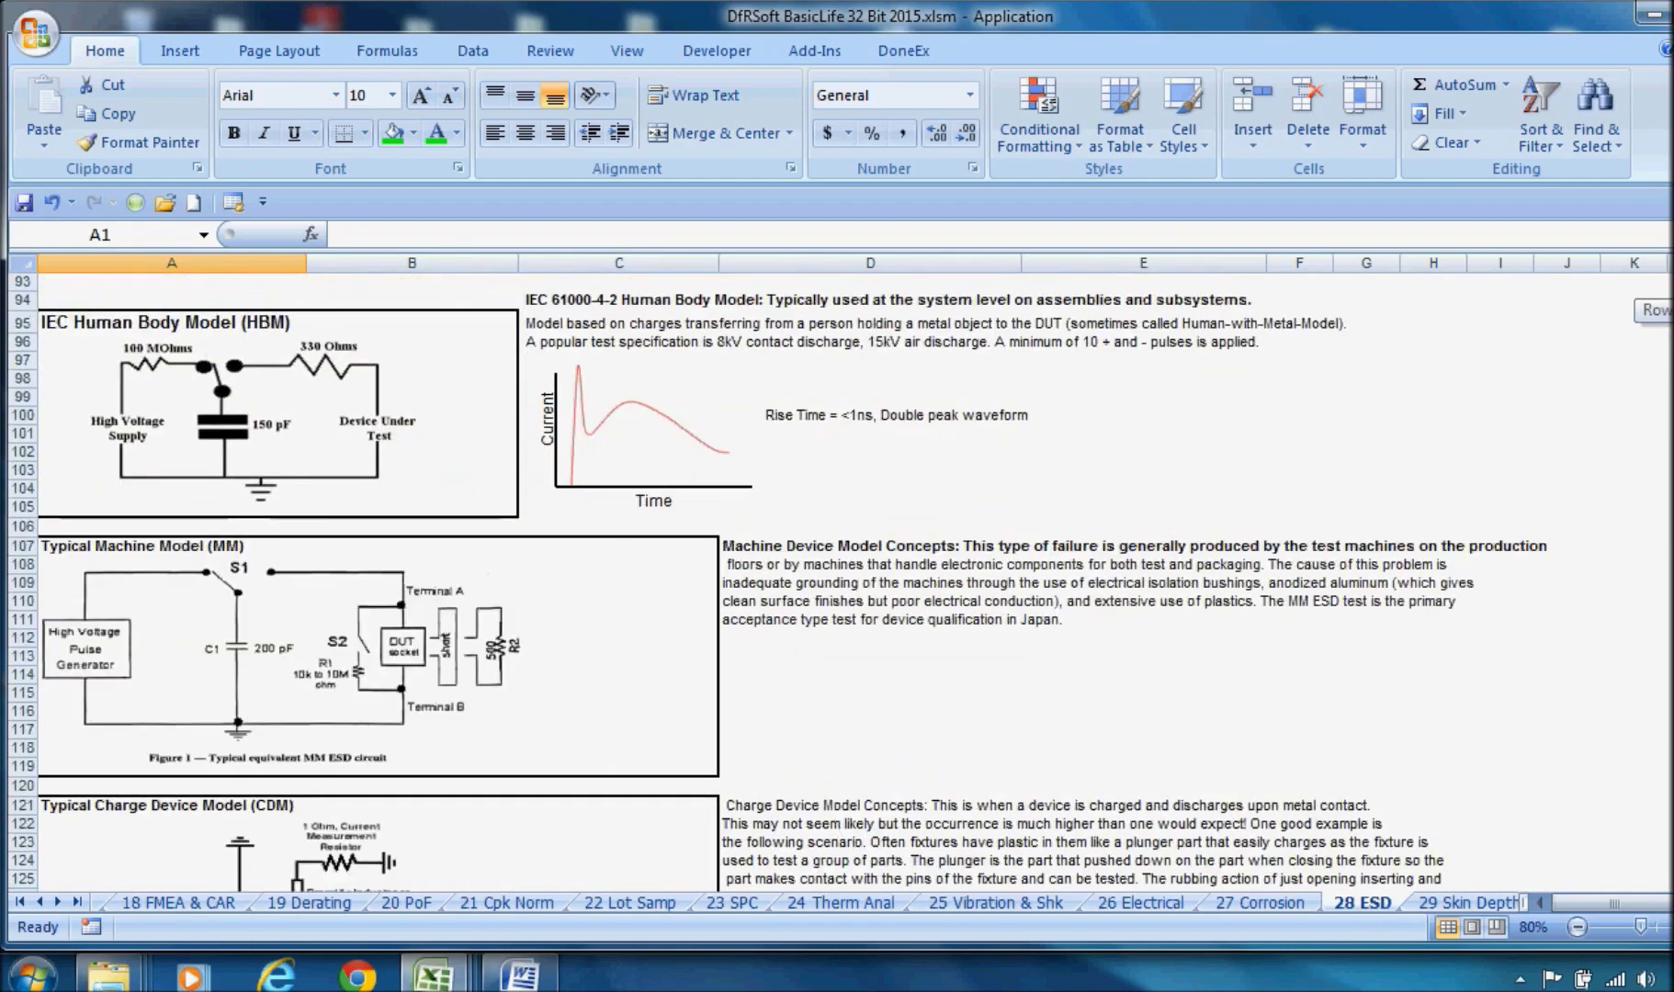
scroll(841, 579, "down", 1)
key("ctrl+Page_Up")
key("ctrl+Page_Up")
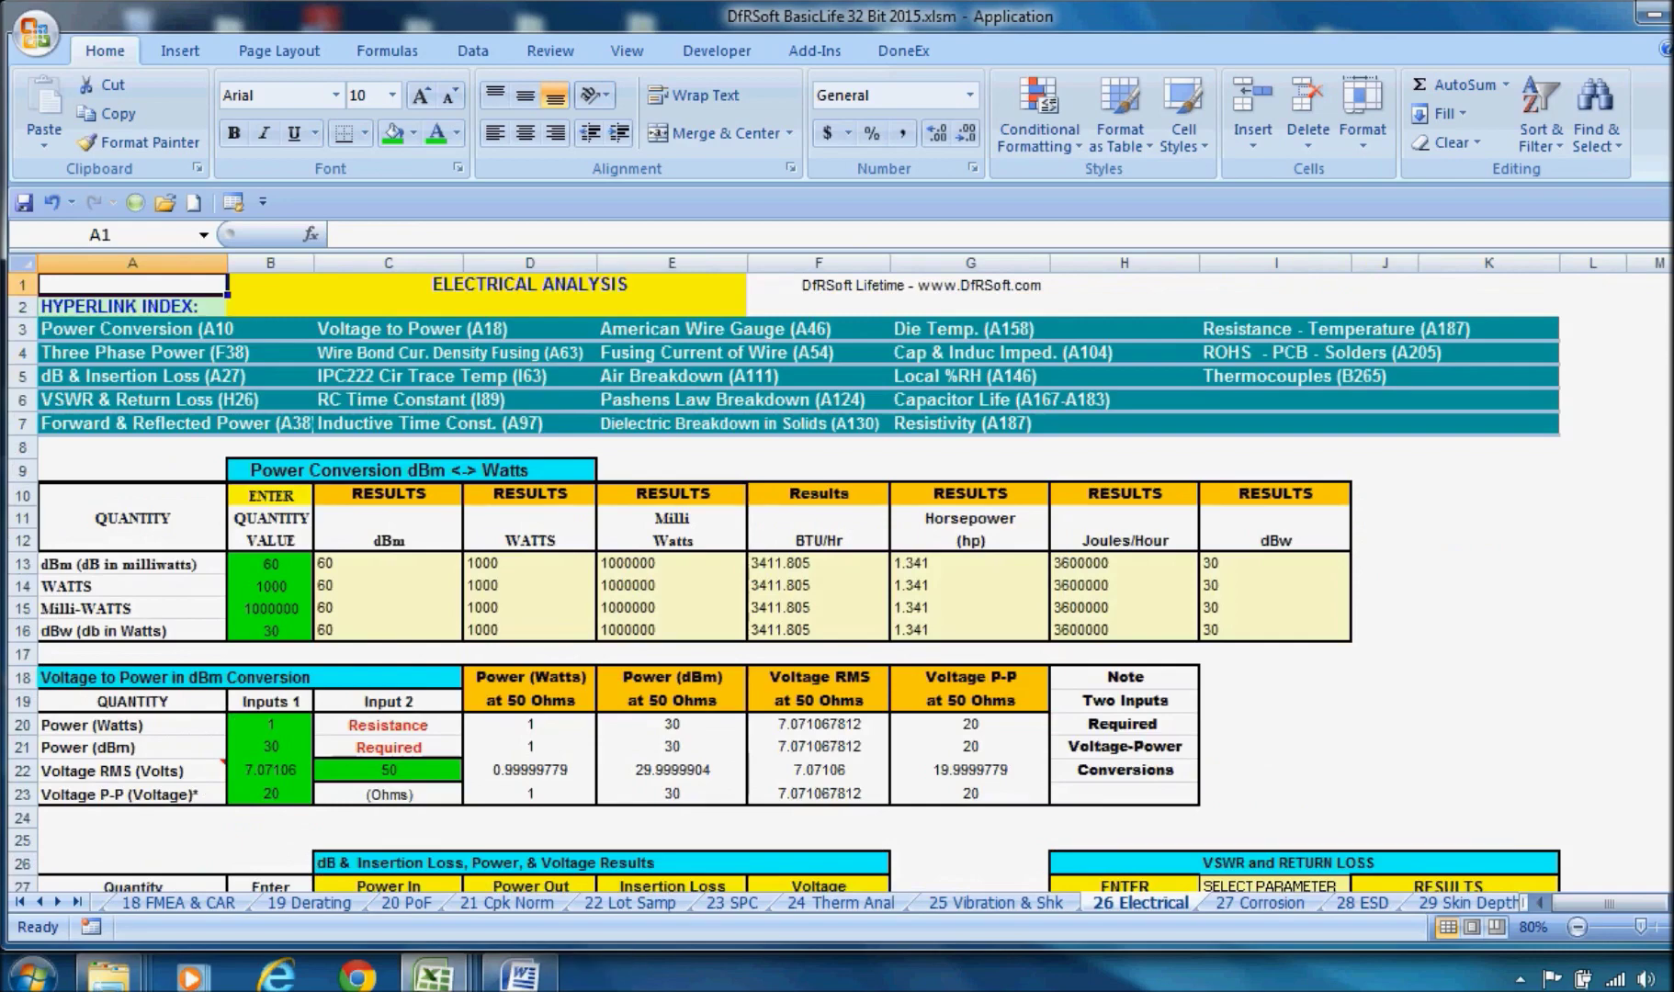
Scroll through the 26 Electrical sheet, then switch to the 19 Derating sheet with Ctrl+Page Up
scroll(841, 578, "down", 1)
scroll(841, 579, "down", 2)
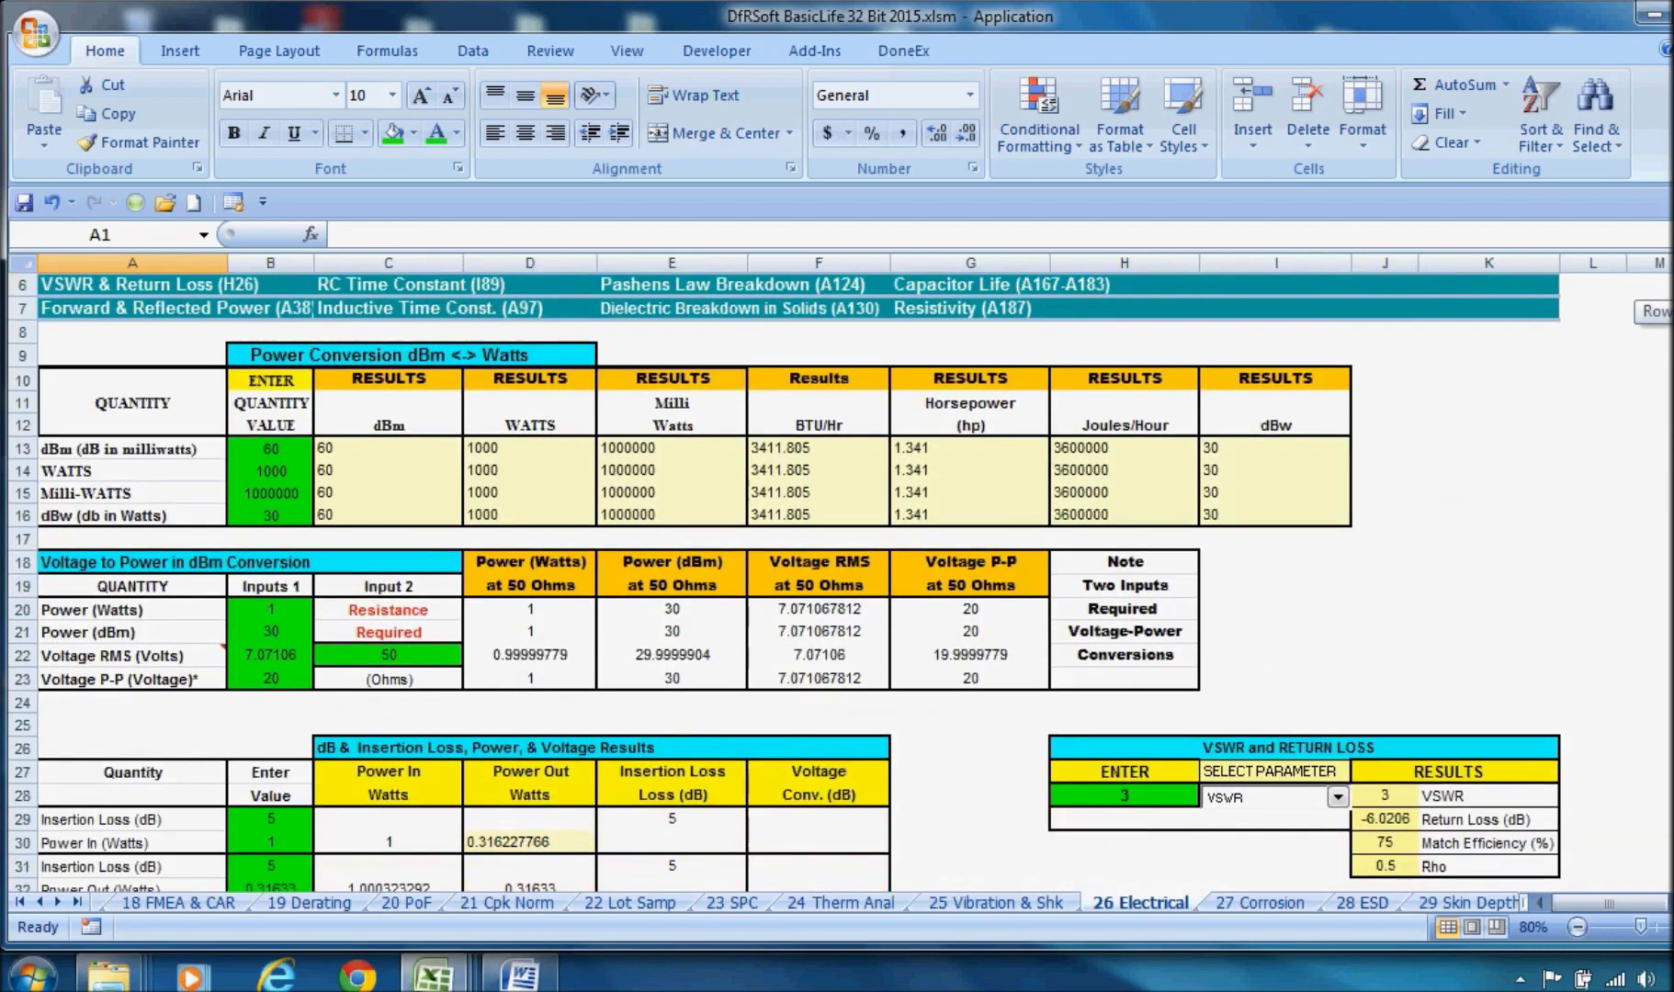
scroll(841, 578, "down", 4)
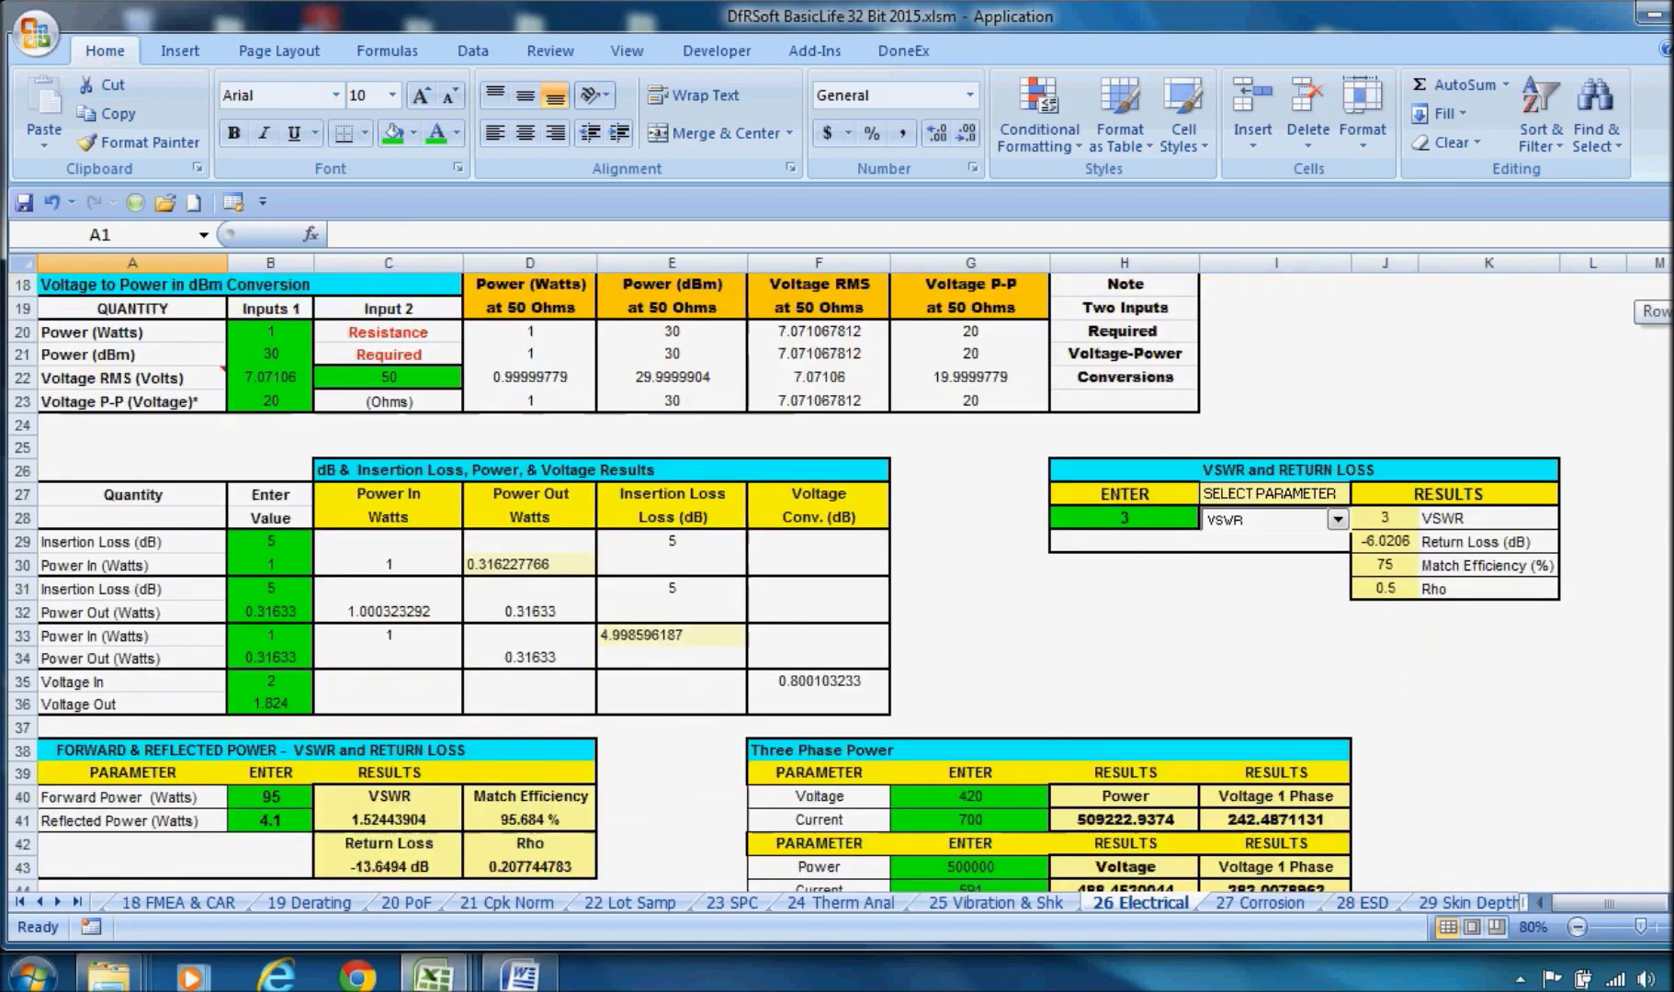
scroll(840, 579, "down", 4)
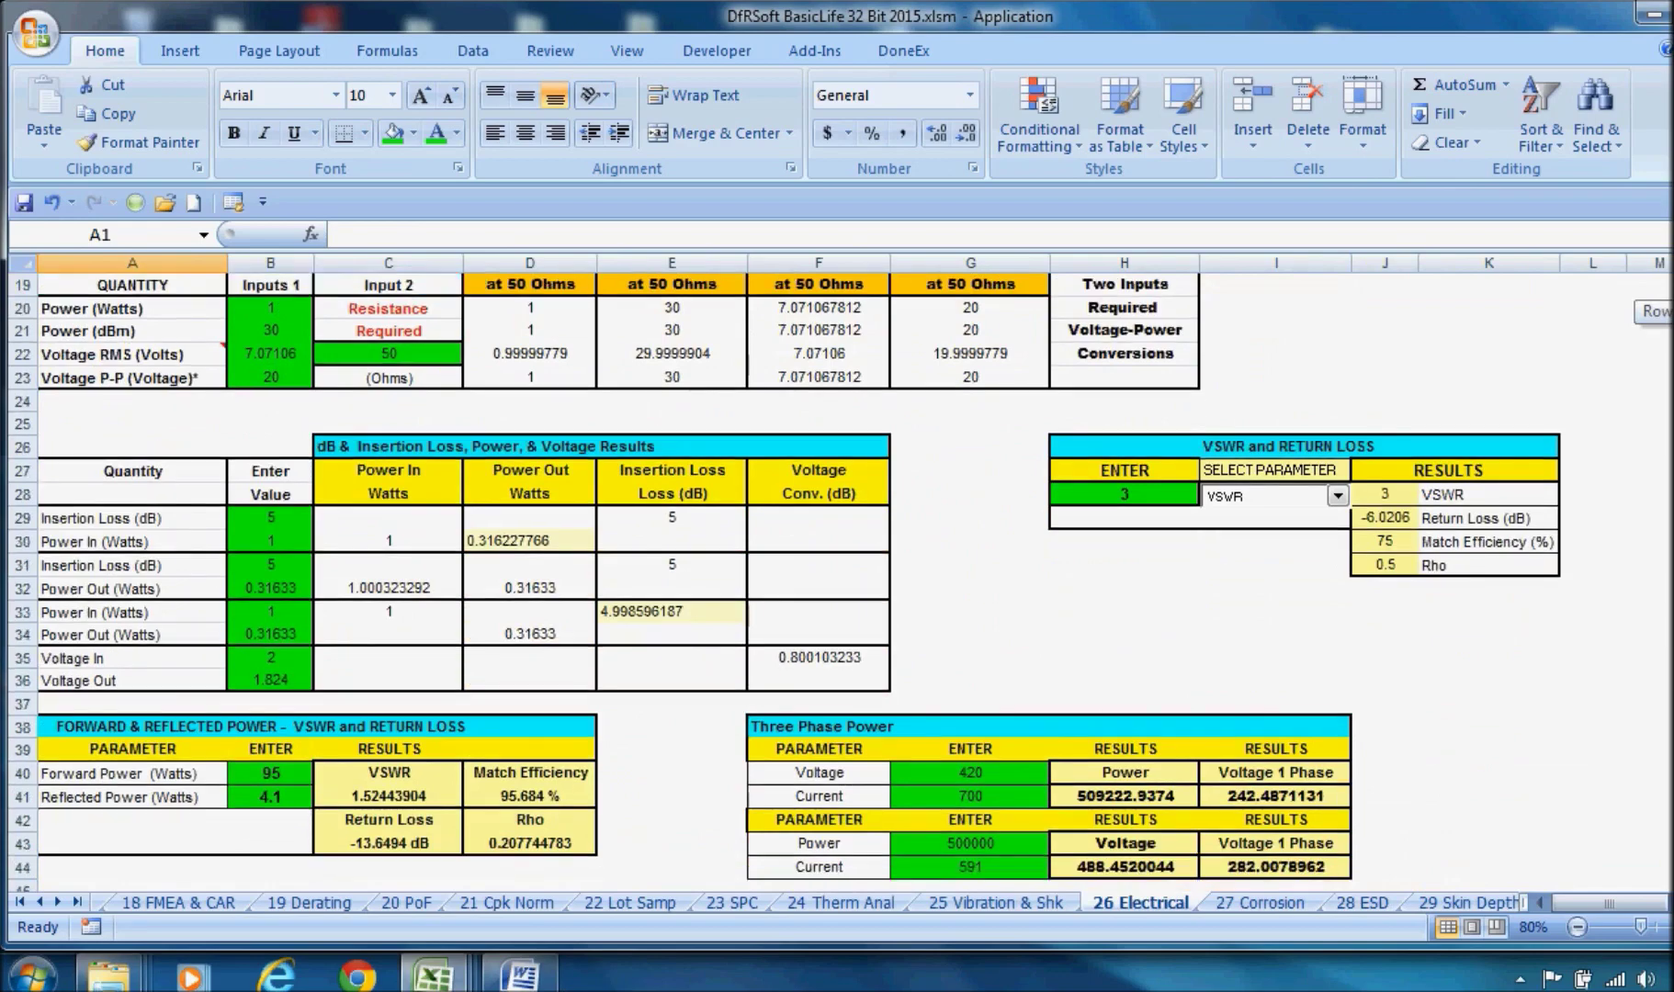
scroll(841, 578, "down", 5)
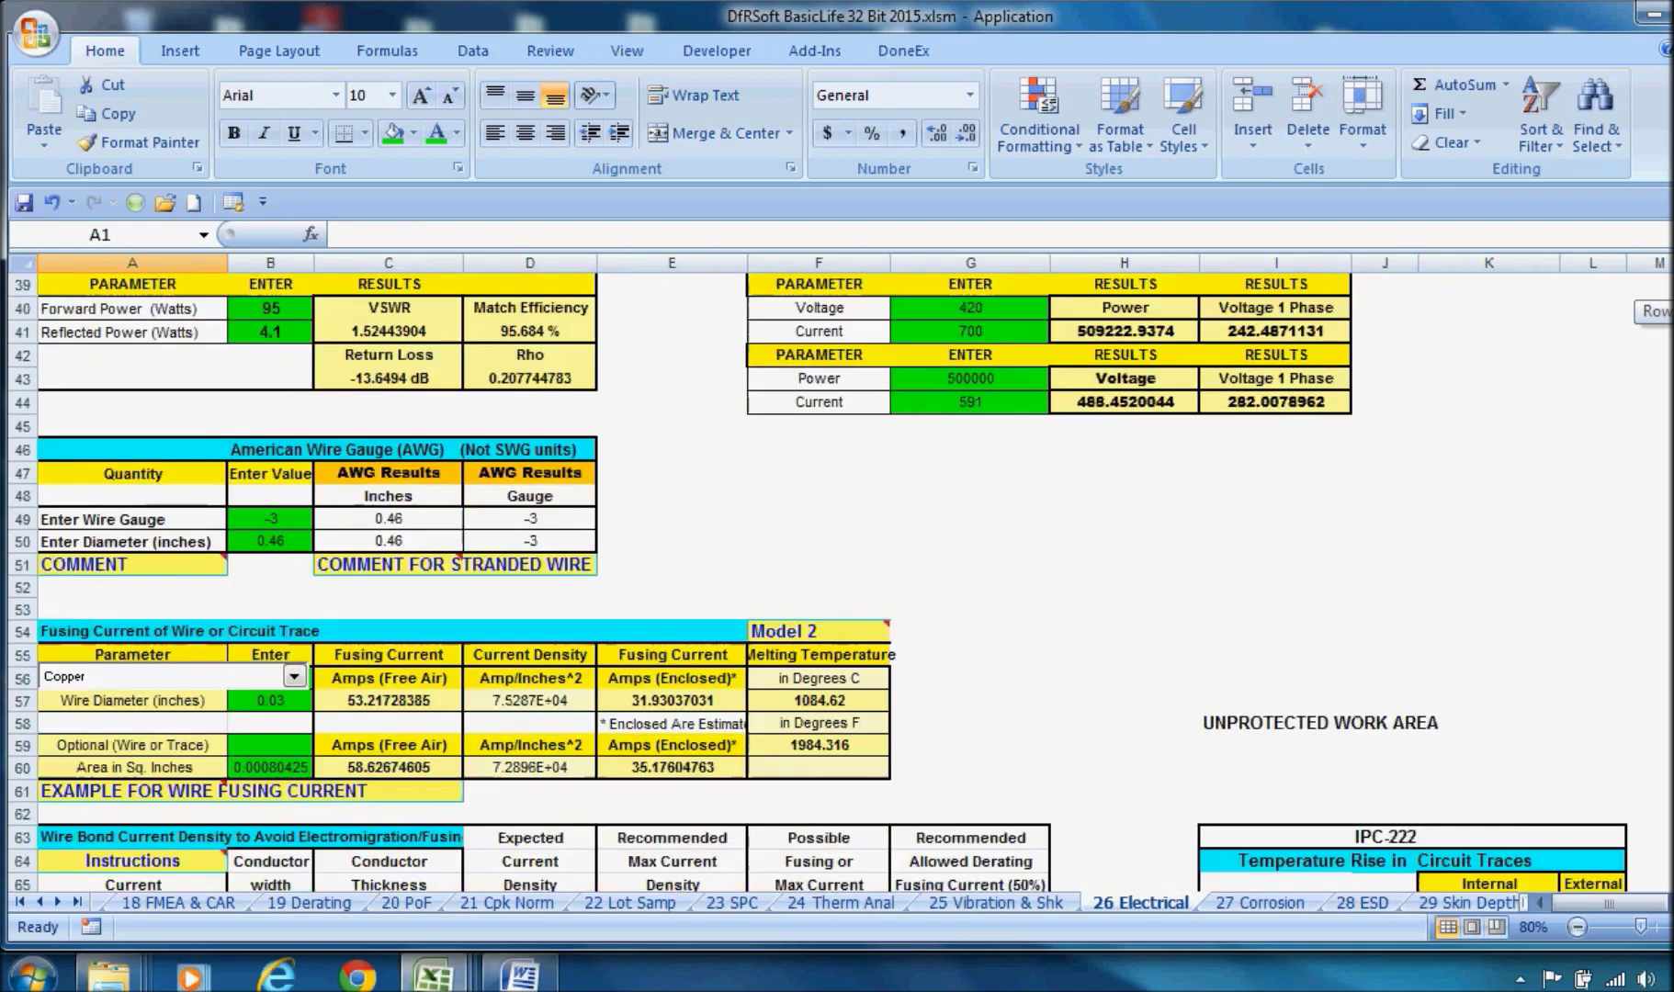
scroll(841, 579, "down", 1)
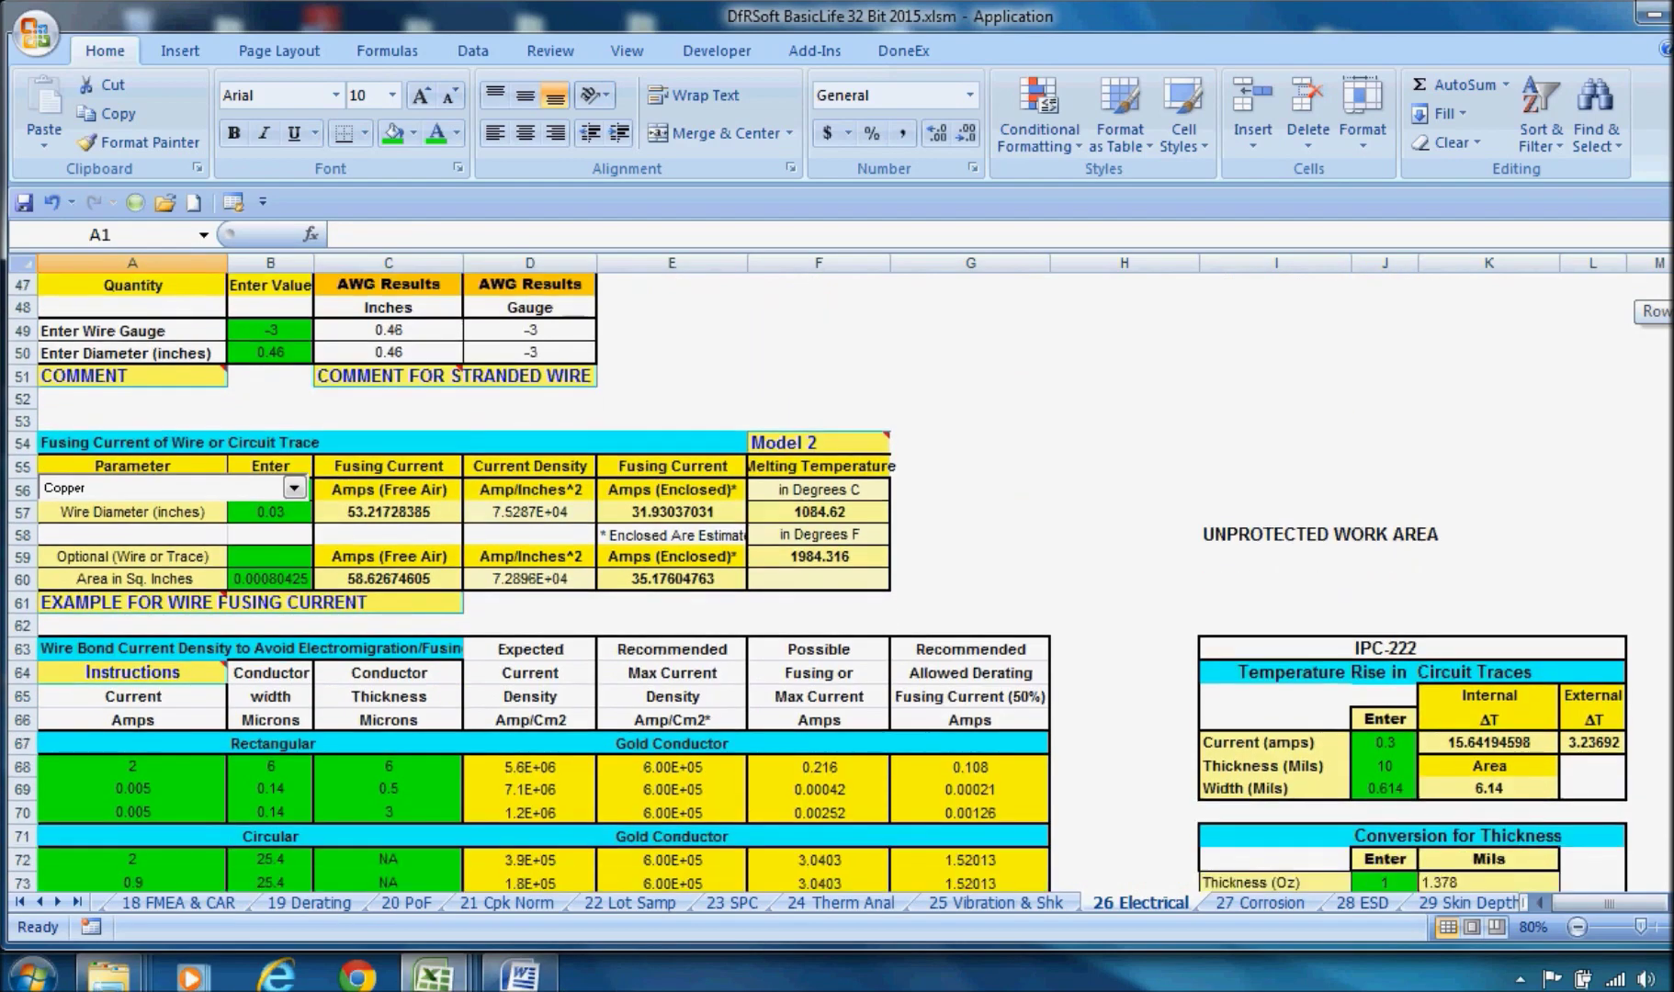
scroll(840, 578, "down", 1)
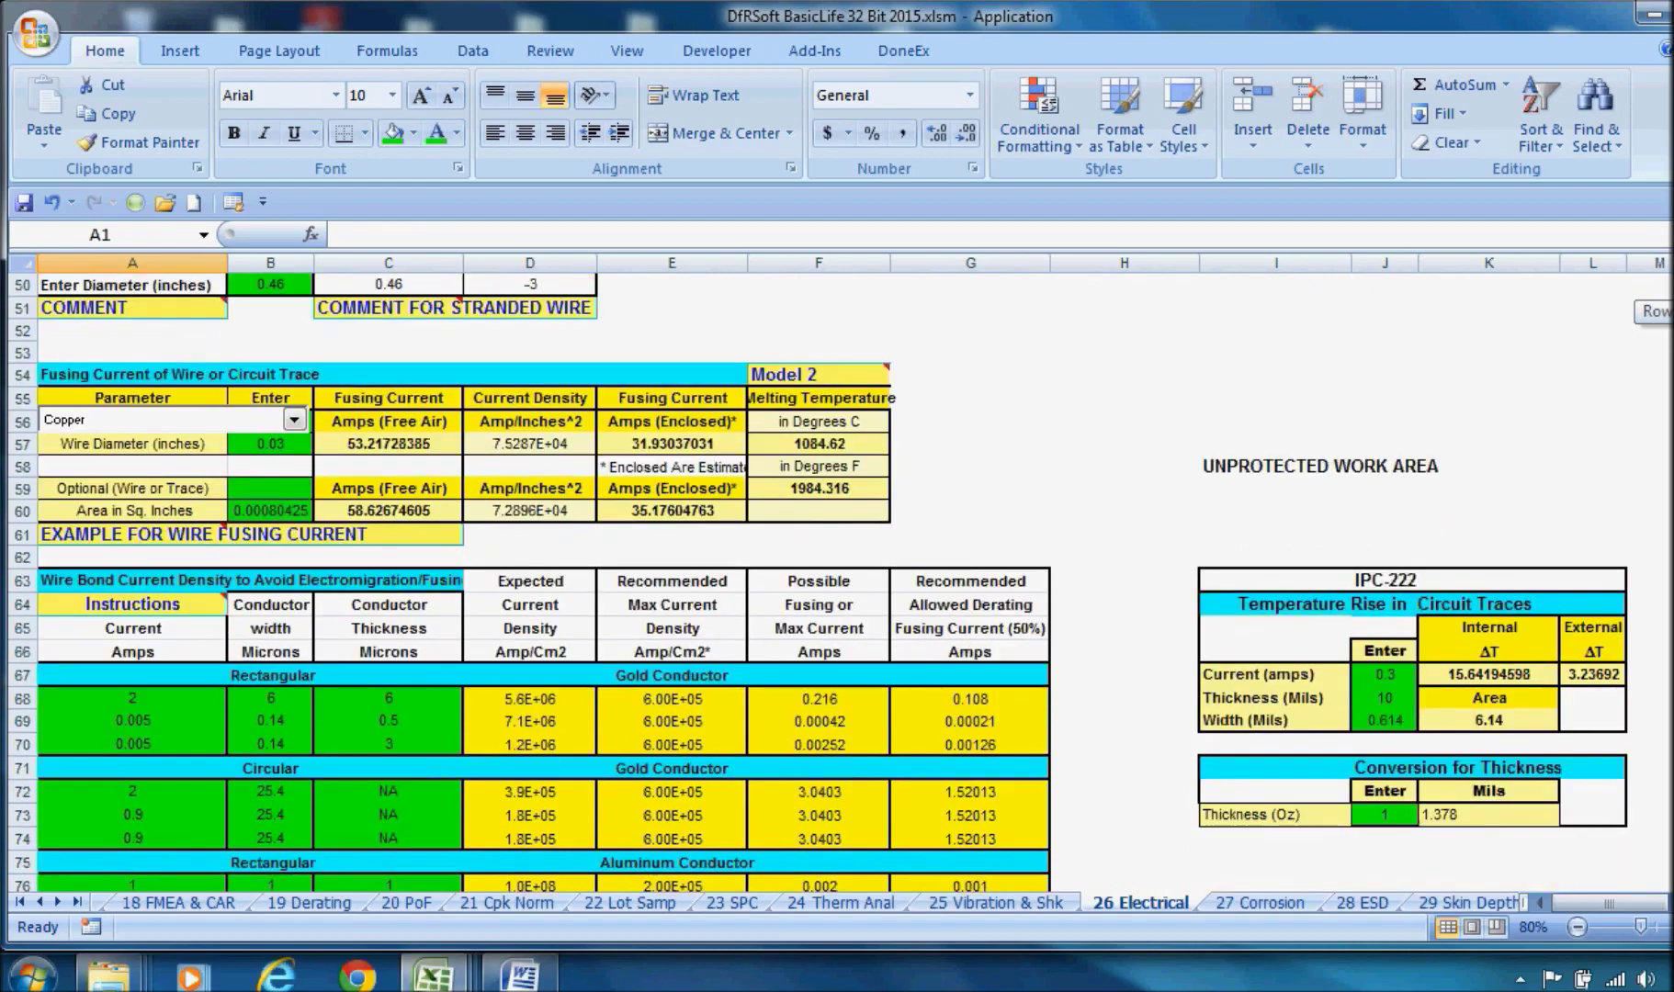
scroll(841, 579, "down", 2)
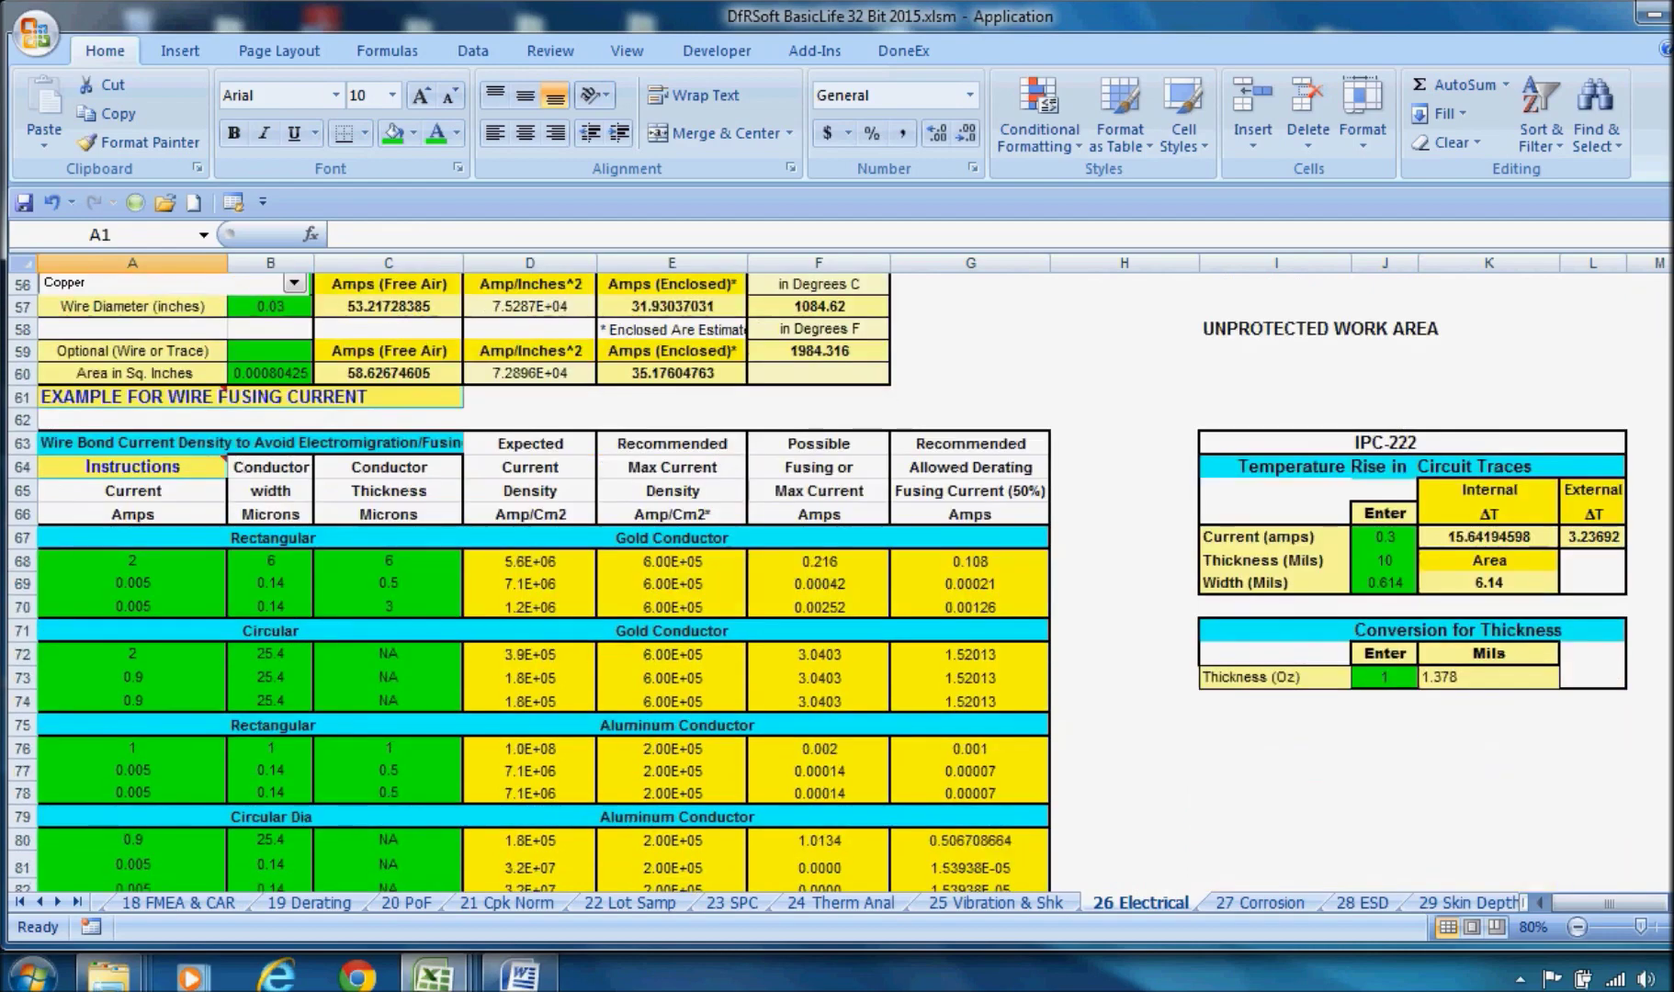
key("ctrl+Page_Up")
key("ctrl+Page_Up")
key("ctrl+Page_Up")
key("ctrl+Page_Up")
key("ctrl+Page_Up")
key("ctrl+Page_Up")
key("ctrl+Page_Up")
Scroll down the 19 Derating sheet to the variable resistors at 37.50% power derating
scroll(1353, 652, "down", 1)
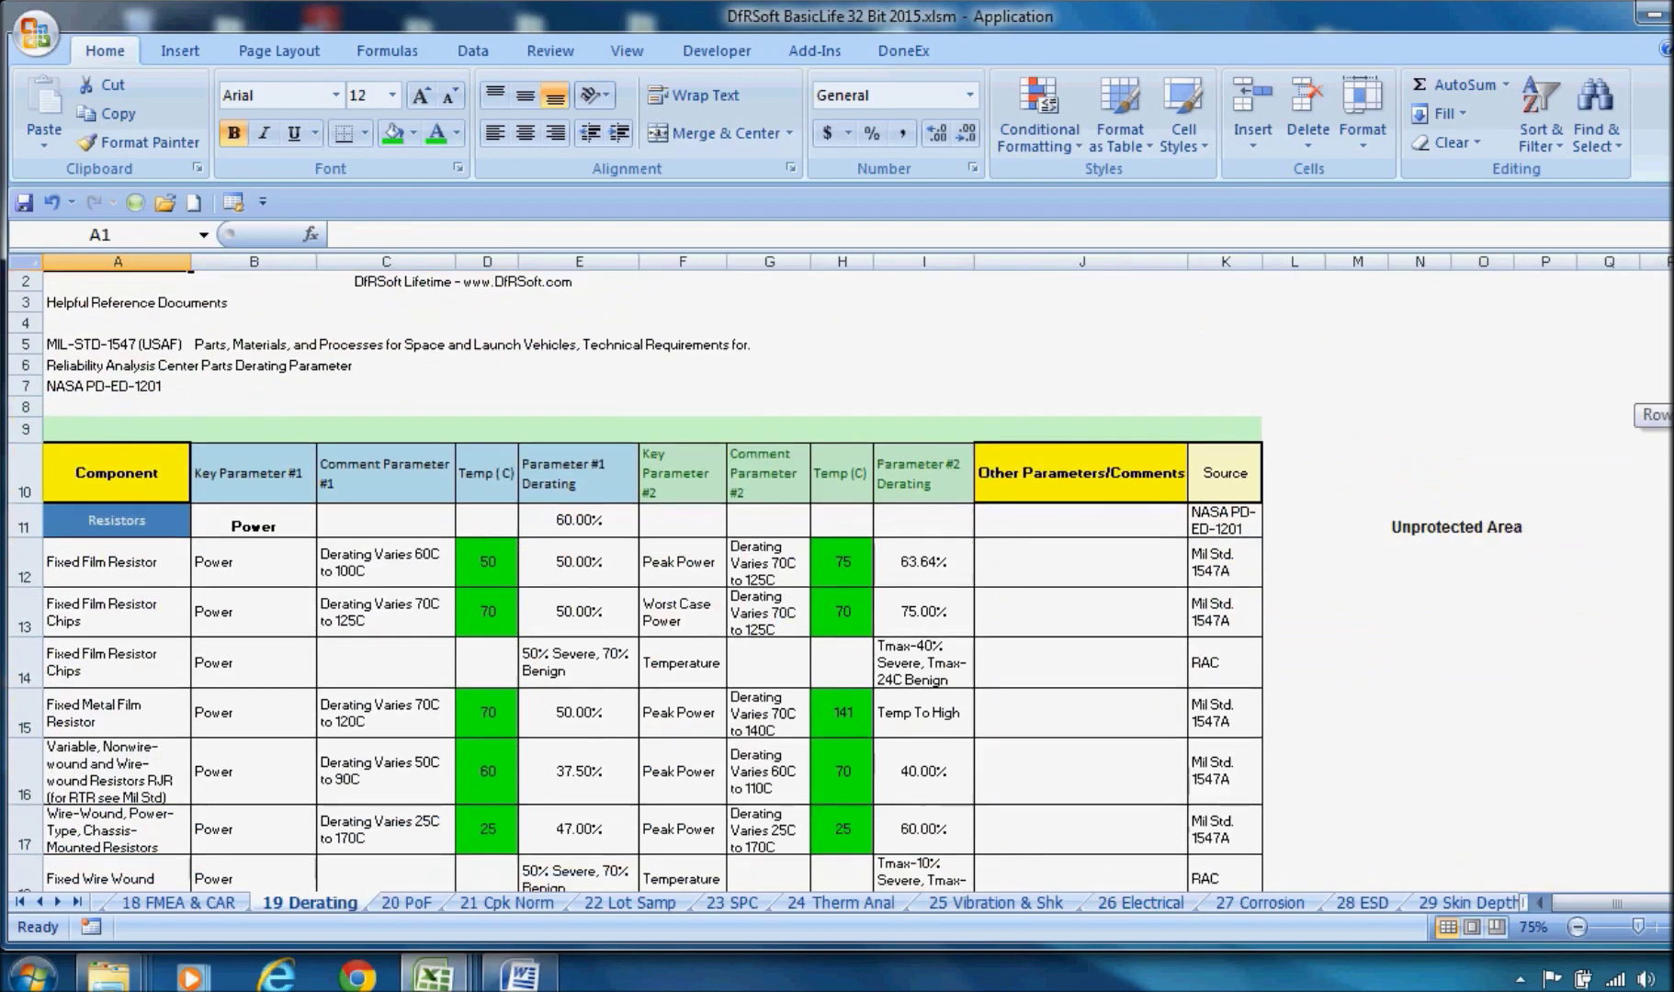
scroll(766, 584, "down", 1)
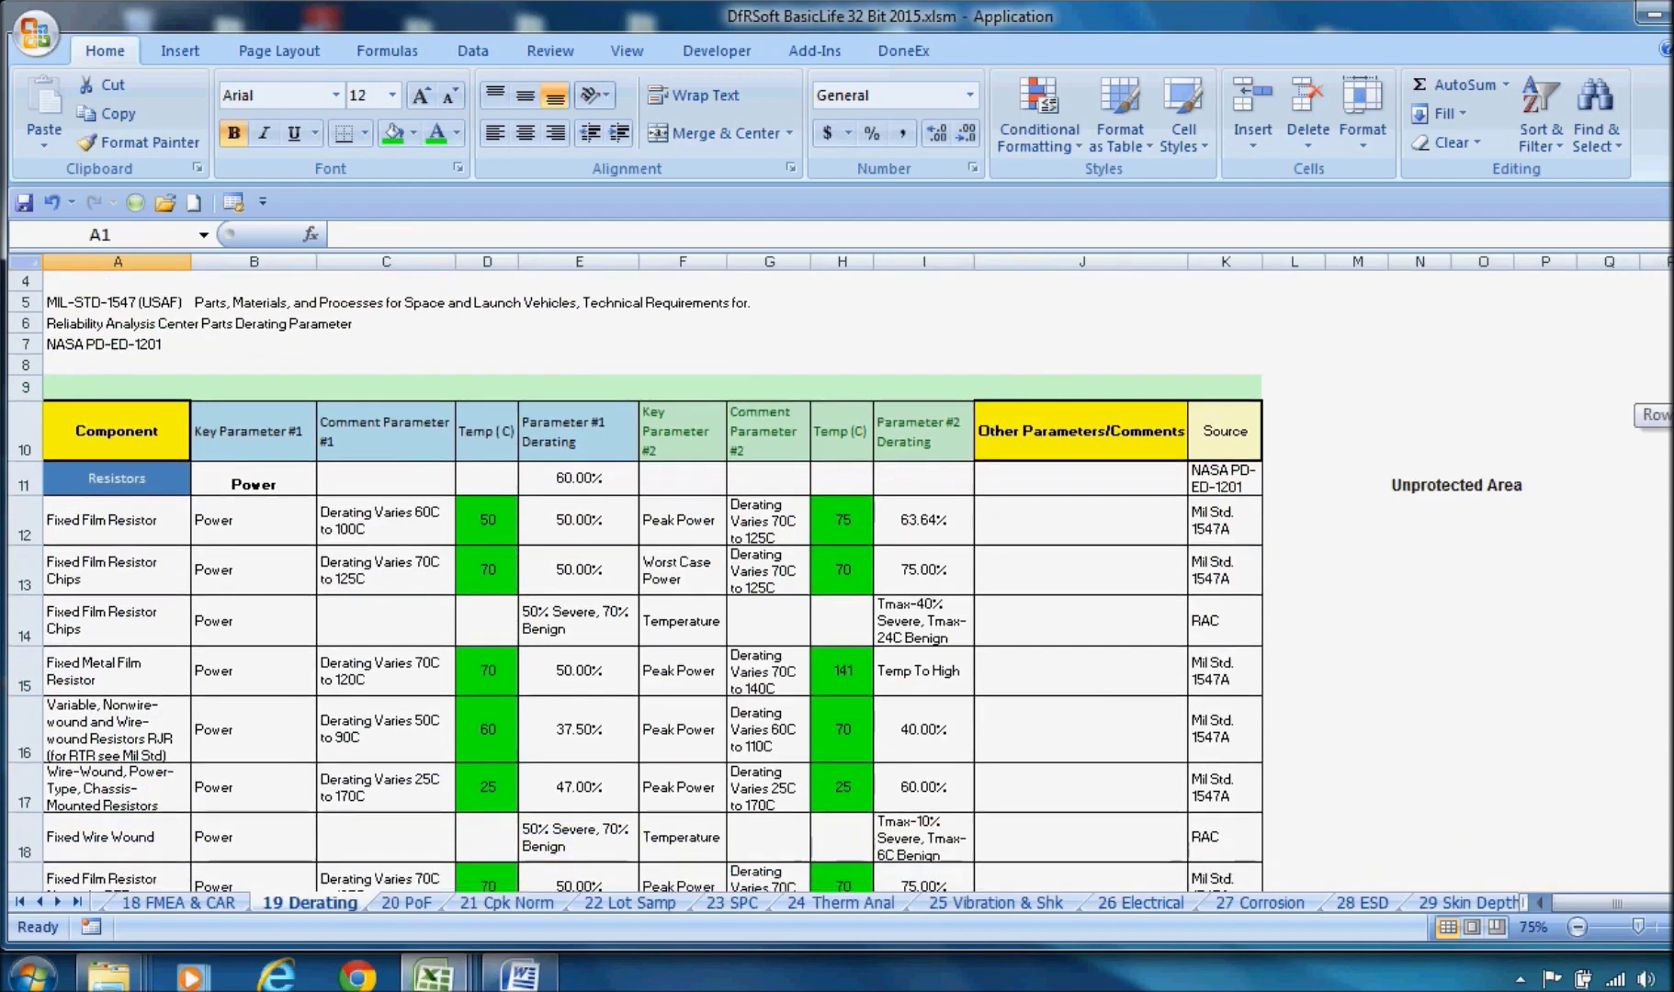